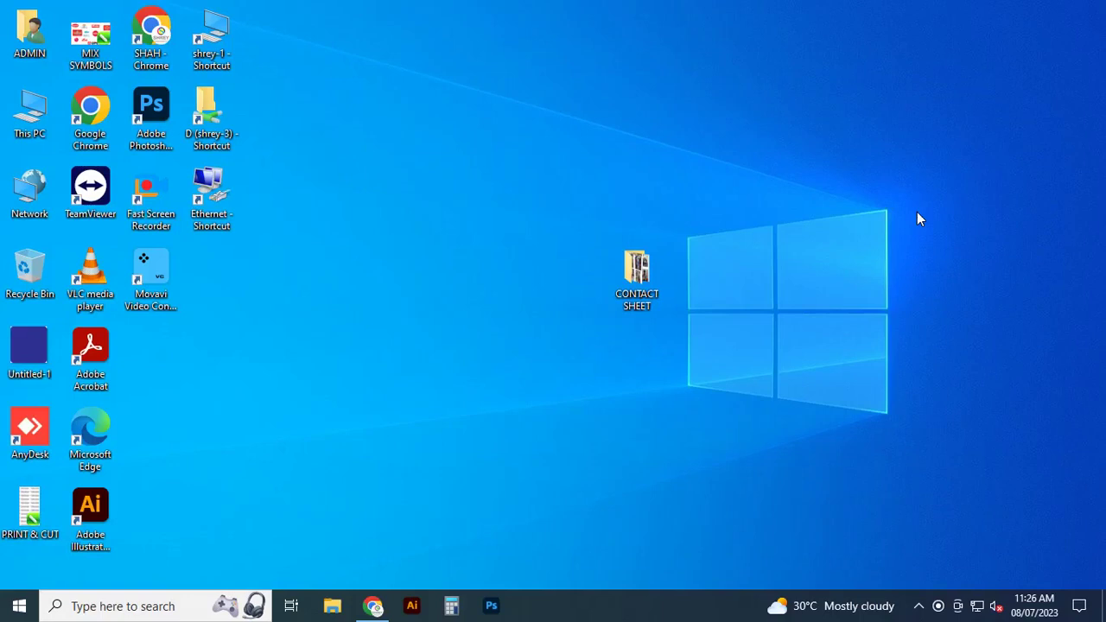
Minimize the mail browser and refresh the Windows desktop
right_click(825, 125)
click(869, 173)
click(374, 606)
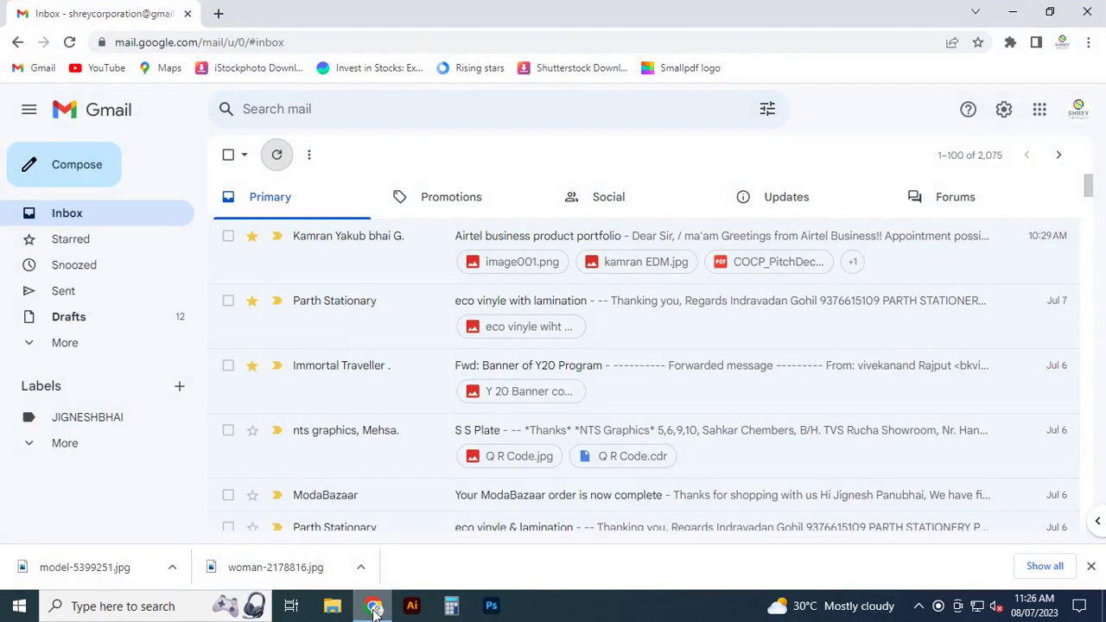
click(373, 610)
right_click(323, 291)
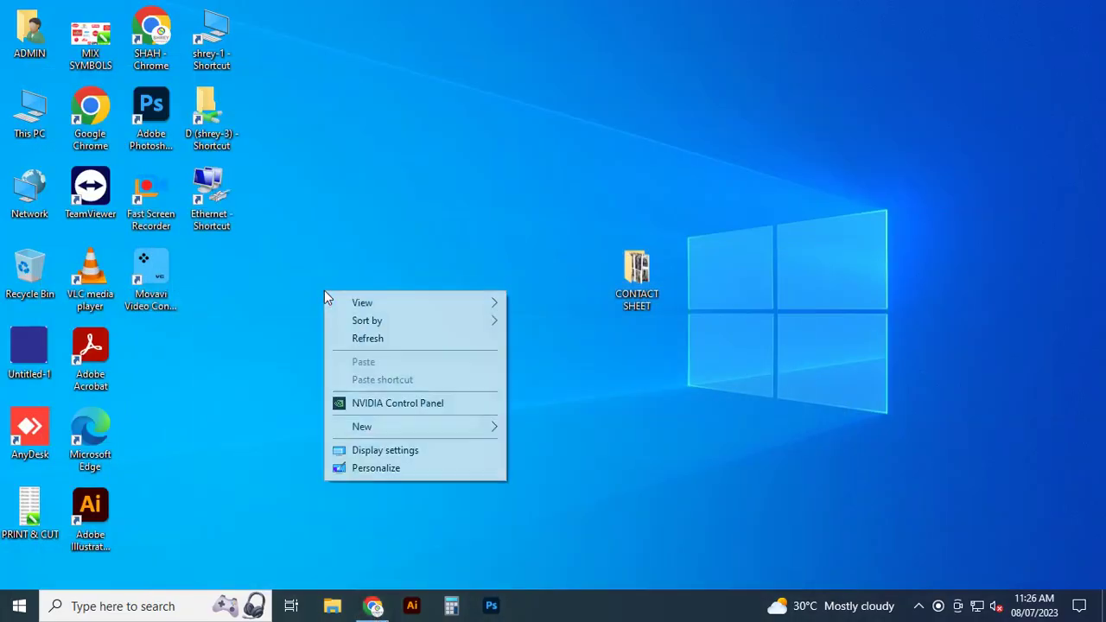
click(375, 343)
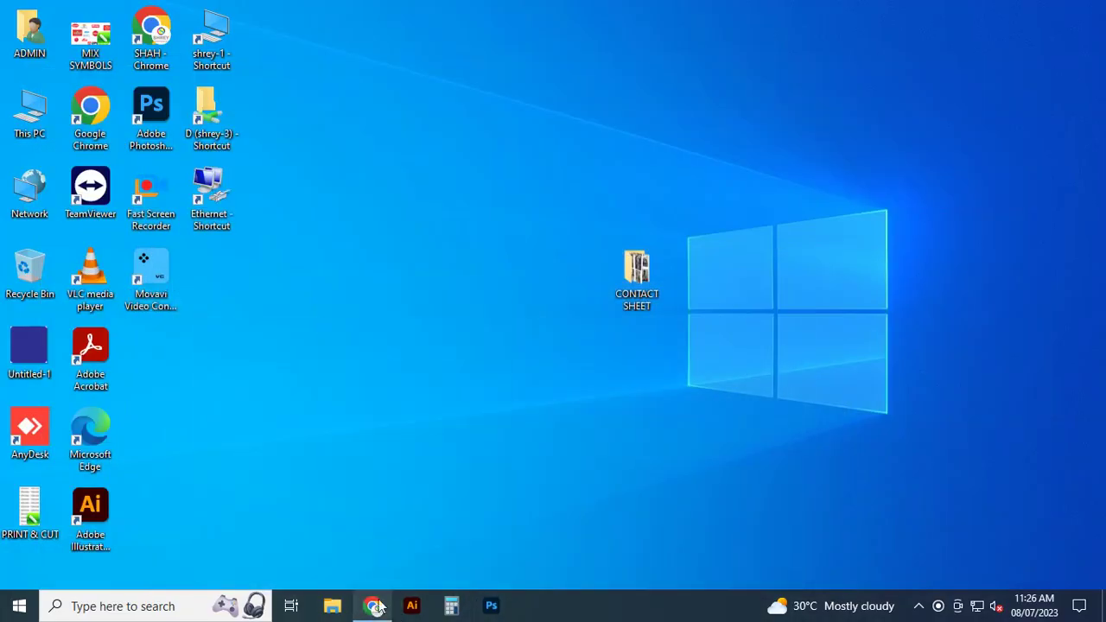
Check the hidden tray icons, then bring up the Start menu app list
click(149, 198)
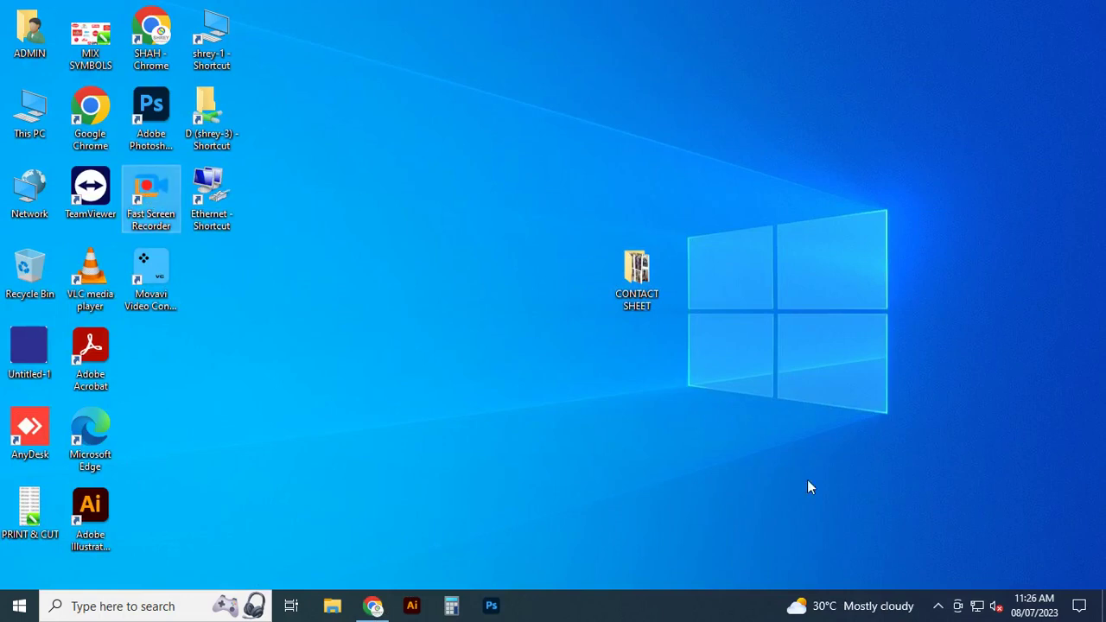
click(938, 605)
click(724, 529)
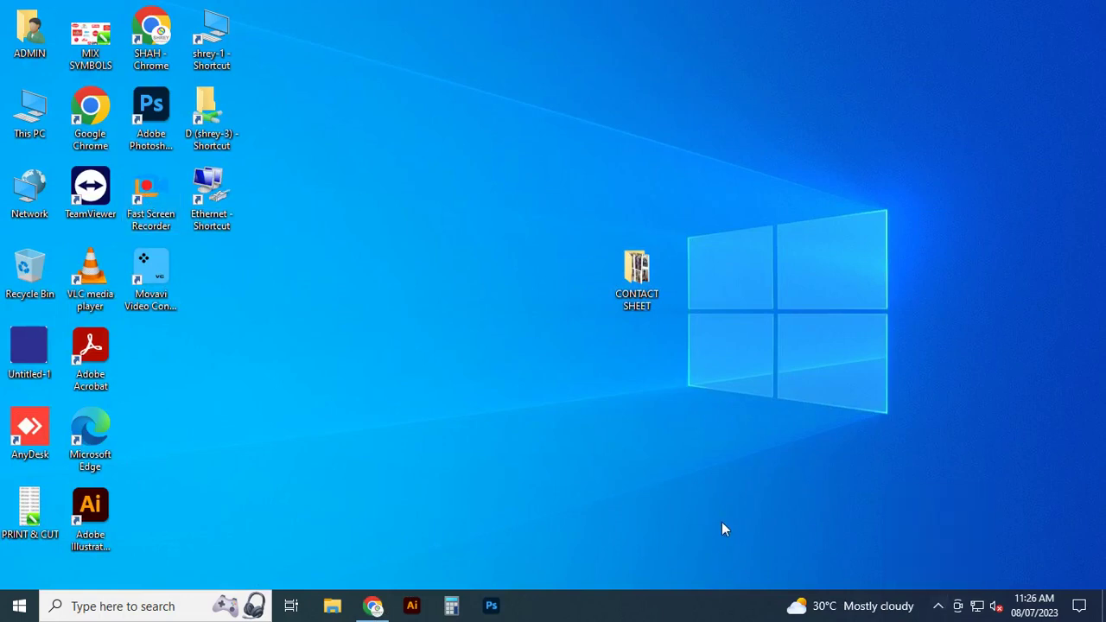
click(938, 605)
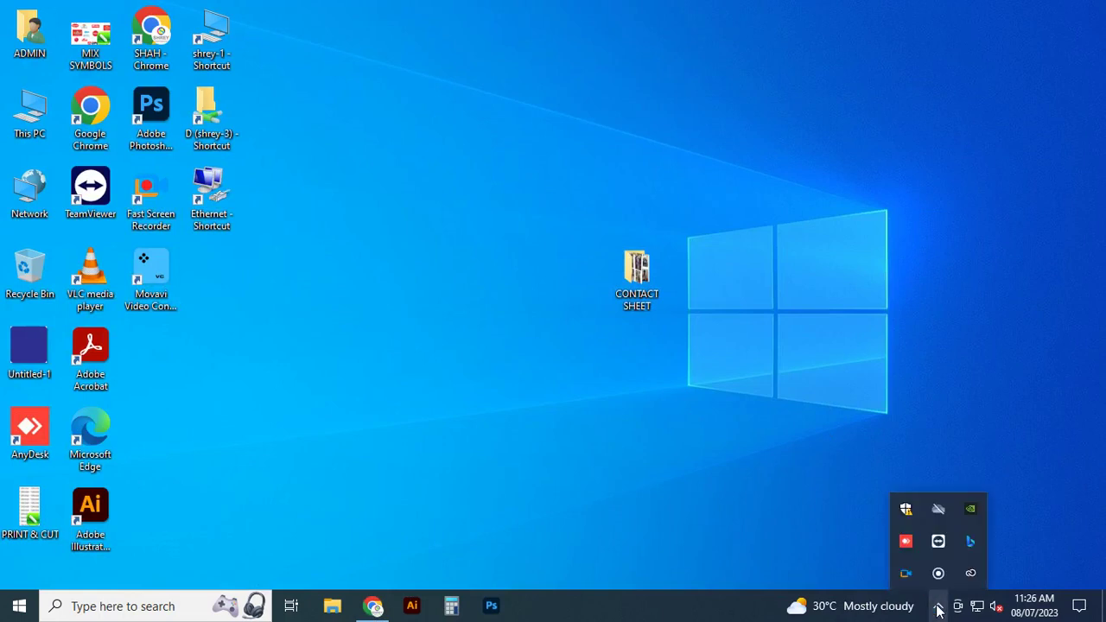
click(398, 501)
click(19, 606)
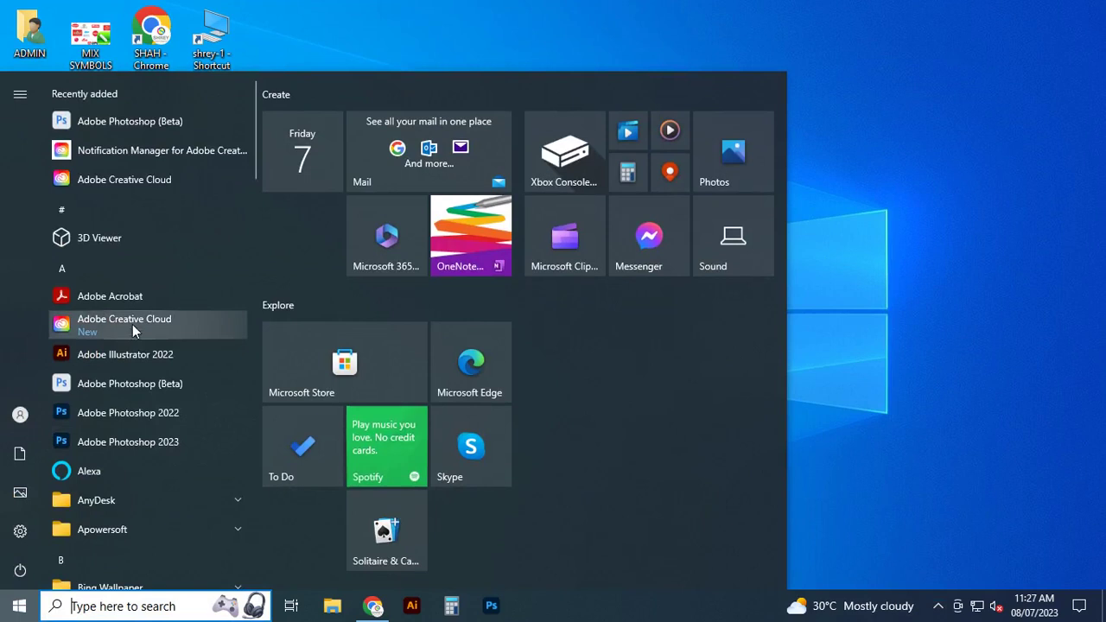
Launch Photoshop and dismiss the graphics warning and Creative Cloud plan notice
click(118, 384)
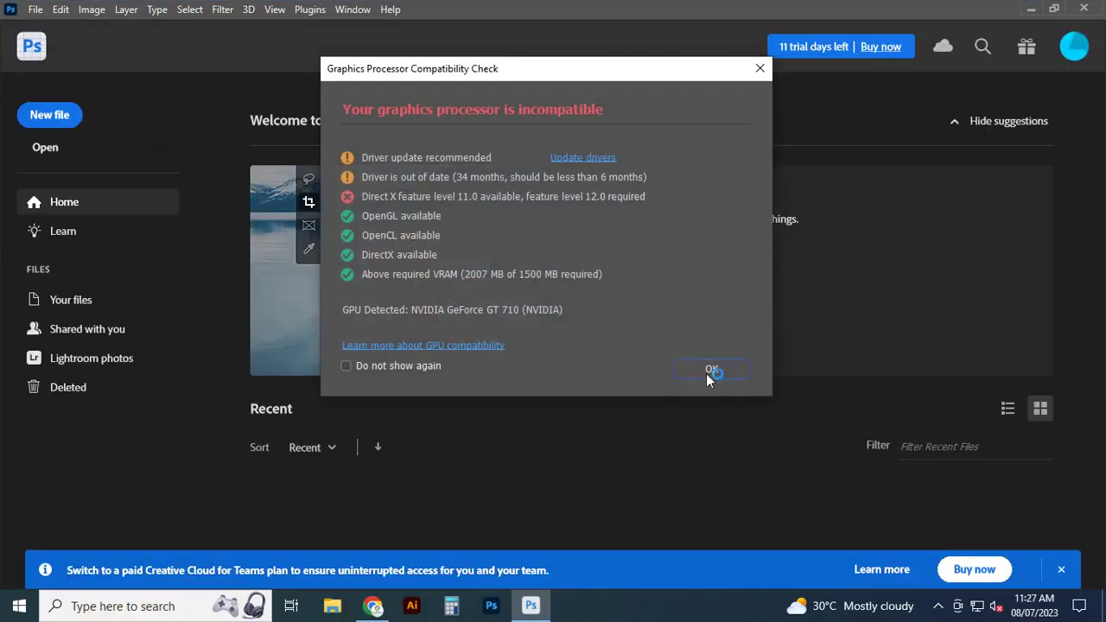
click(706, 371)
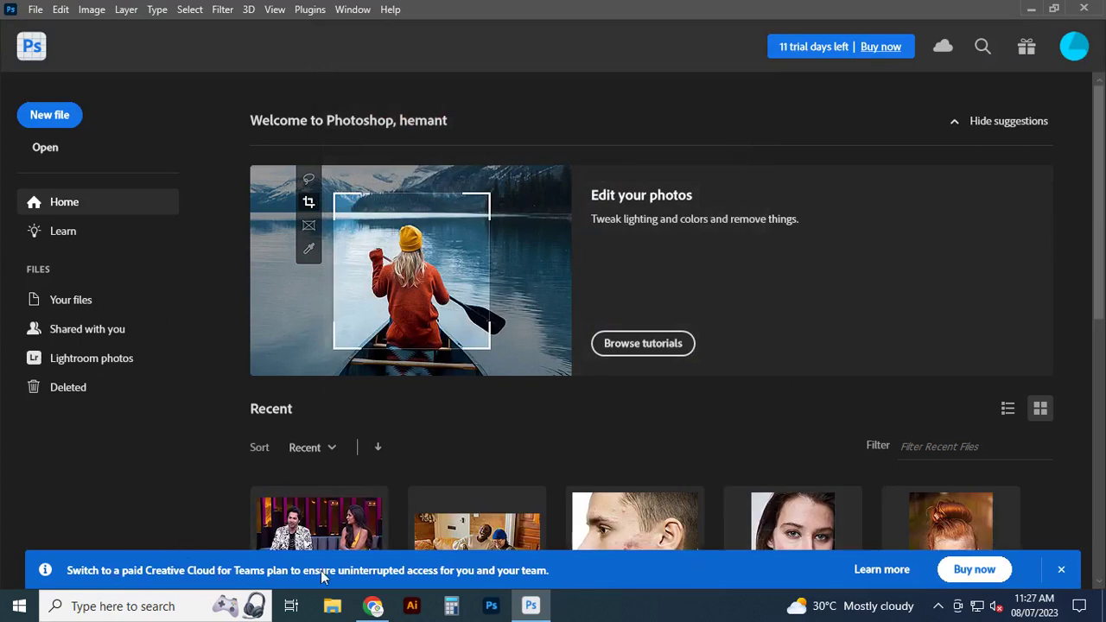
click(1061, 572)
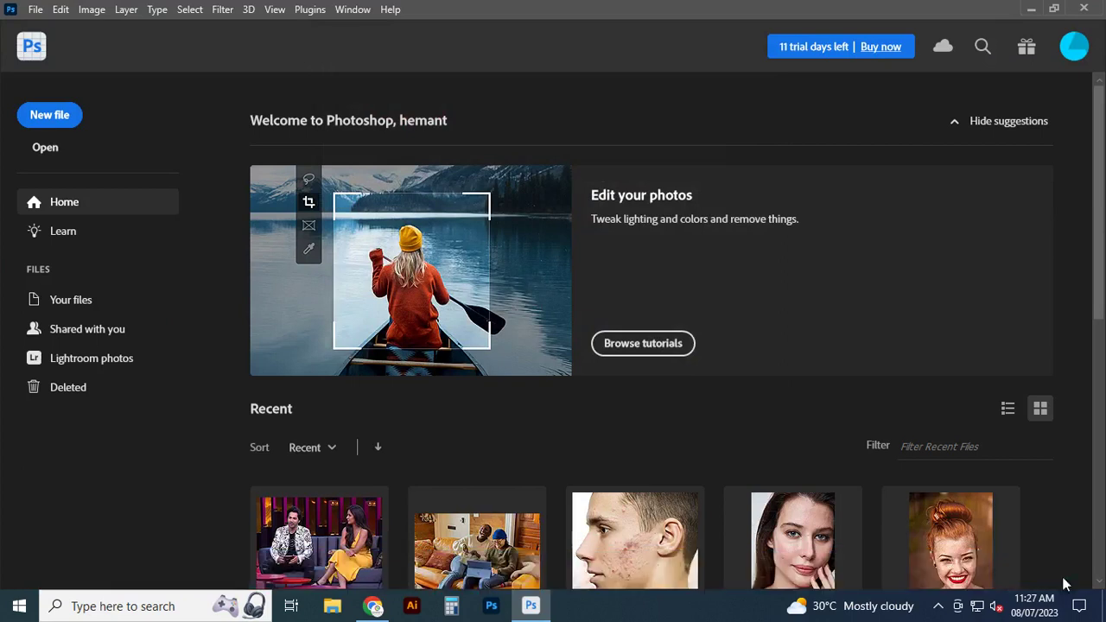
Open model-5399251, woman-2178816 and pxfuel from Downloads in one go
click(35, 10)
click(47, 42)
click(319, 289)
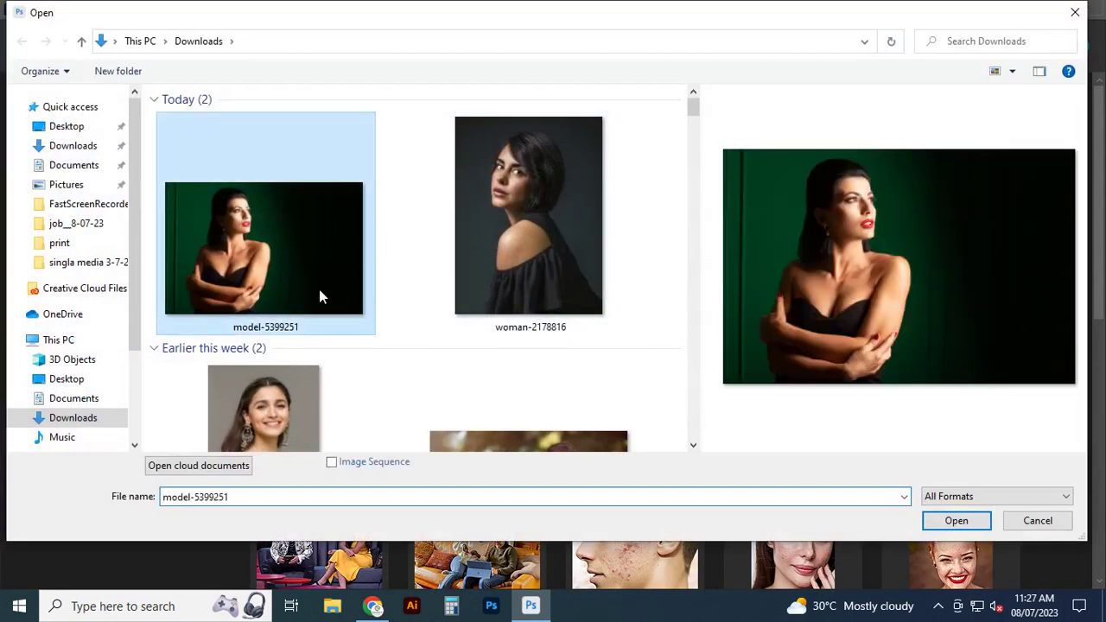
ctrl+click(559, 279)
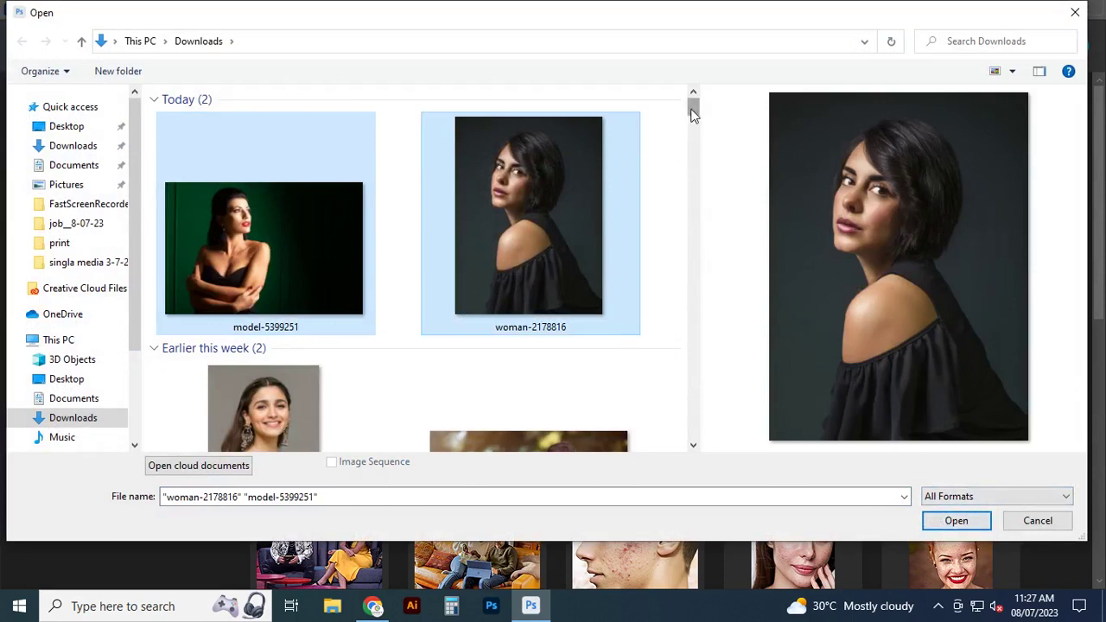
scroll(694, 114, down, 3)
ctrl+click(304, 290)
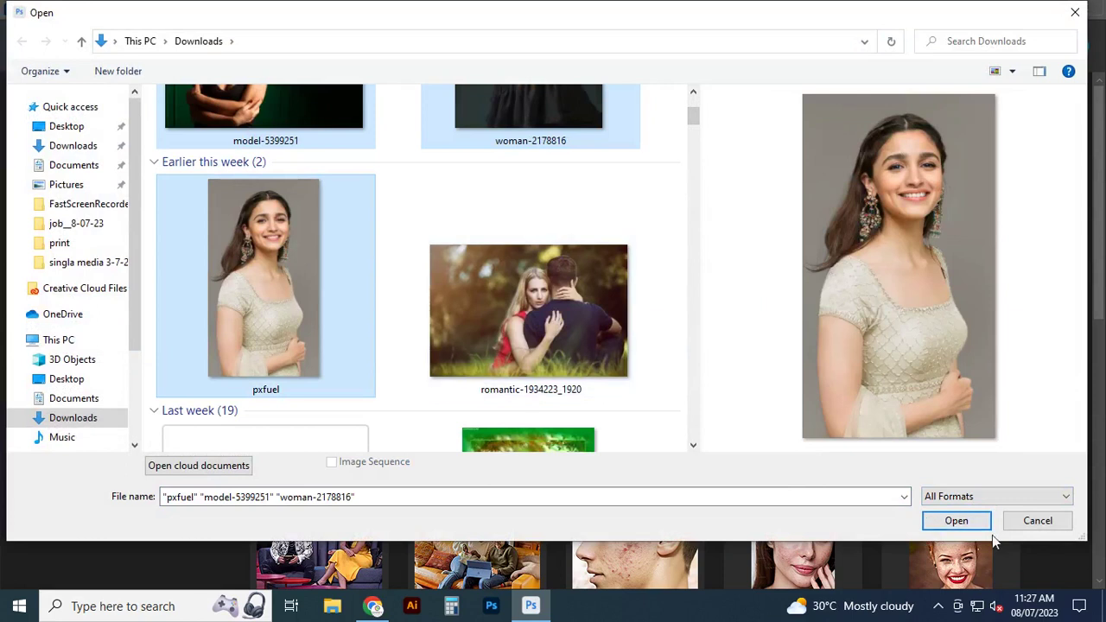
click(985, 523)
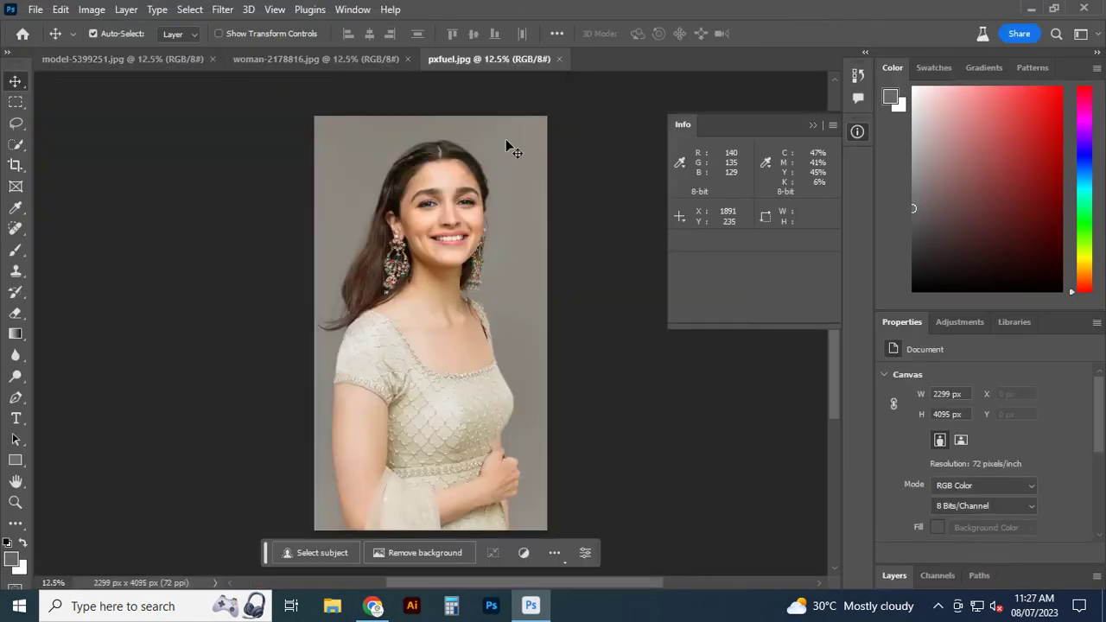
Zoom in to inspect the face in pxfuel.jpg, then fit the image on screen
scroll(458, 242, up, 3)
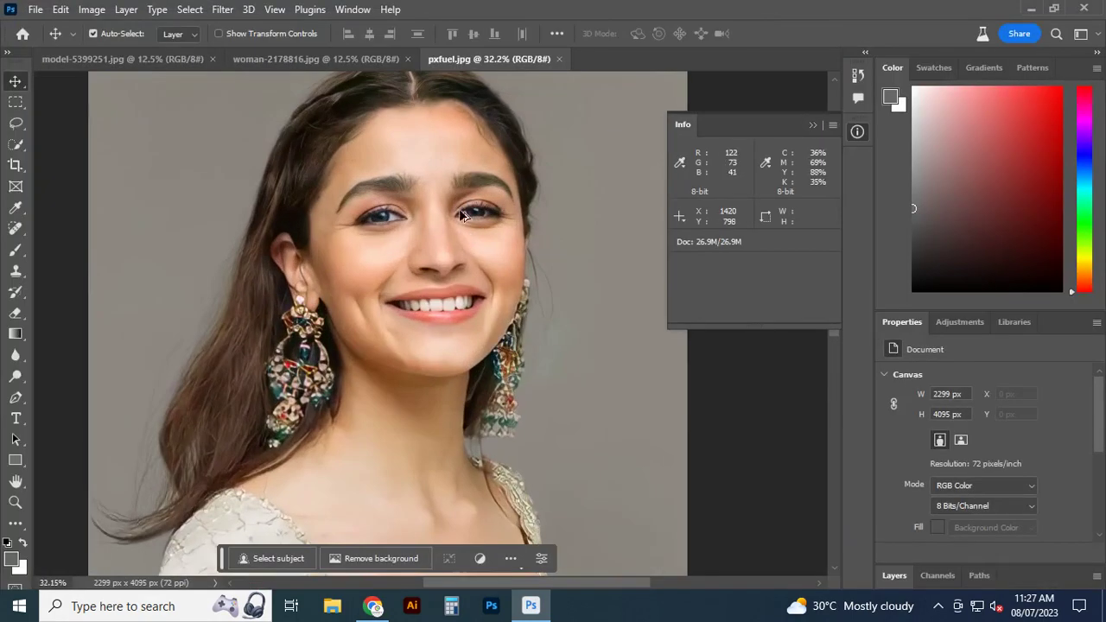
scroll(462, 229, up, 2)
scroll(448, 280, down, 1)
scroll(457, 282, up, 2)
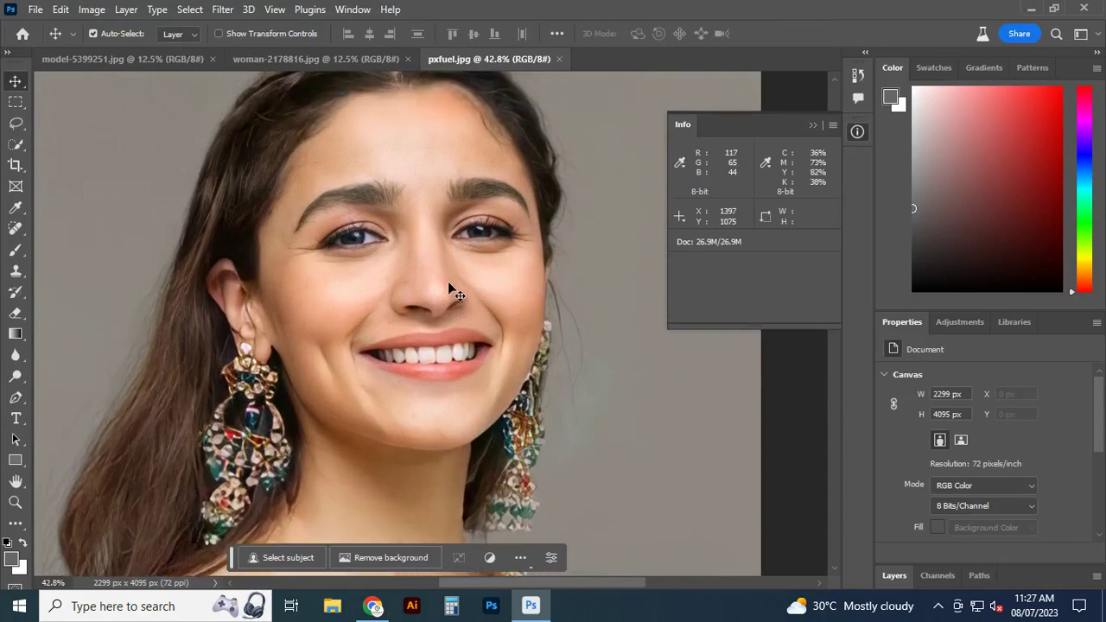
key(ctrl+0)
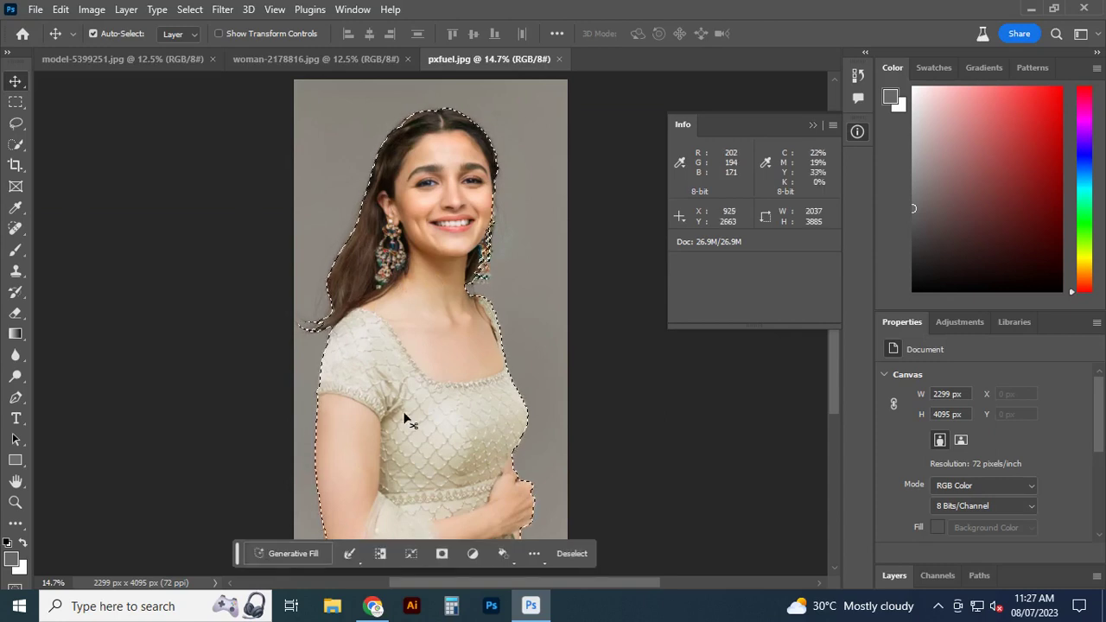
Run Generative Fill on the subject with the prompt 'skin smoothing skin color skin tone'
click(295, 553)
text(skin smoothing skin color skin tone)
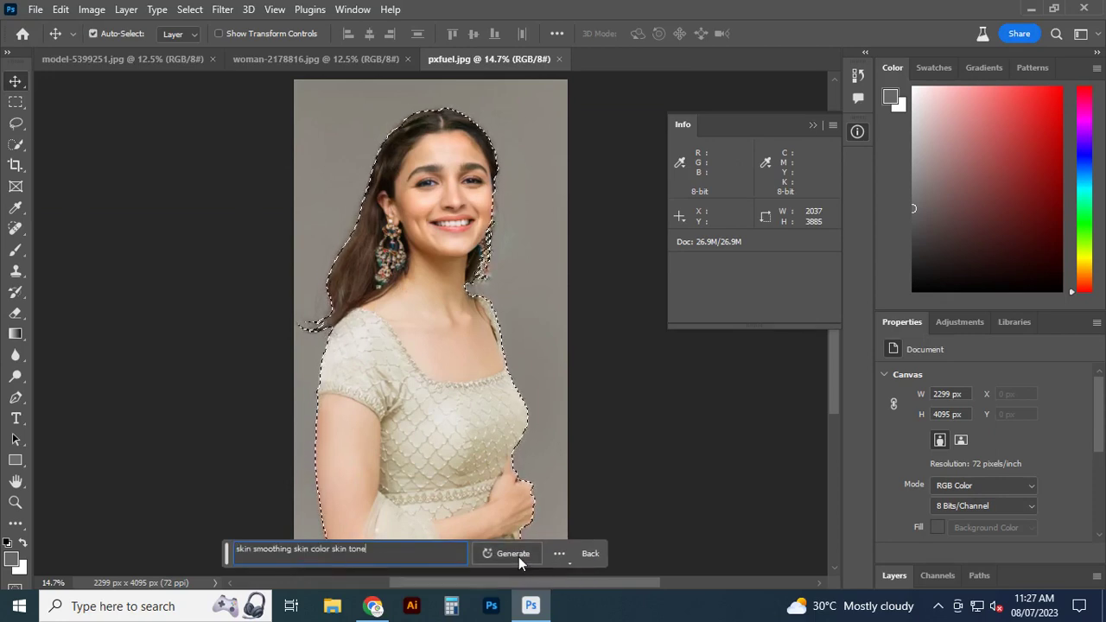
click(514, 554)
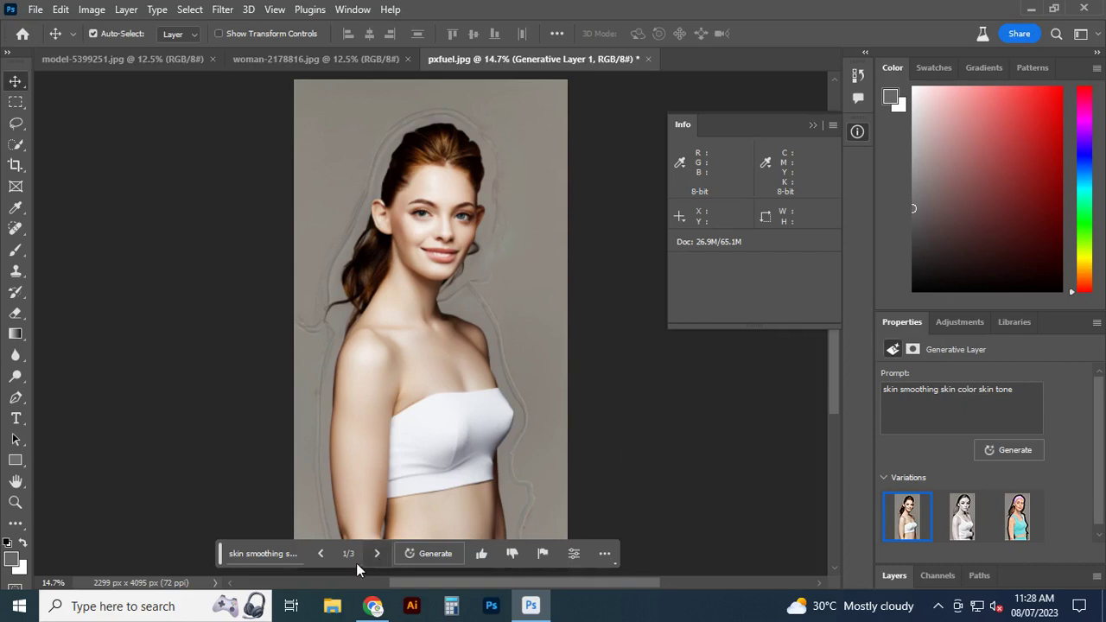
Compare the three generated variations, then undo the fill and deselect
click(376, 553)
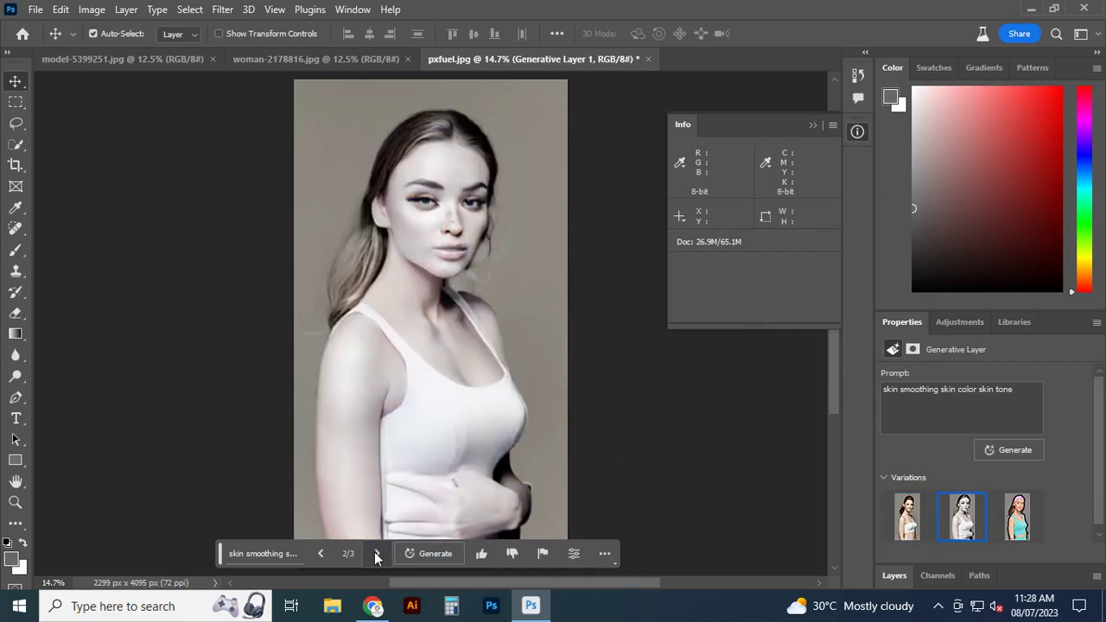
click(377, 554)
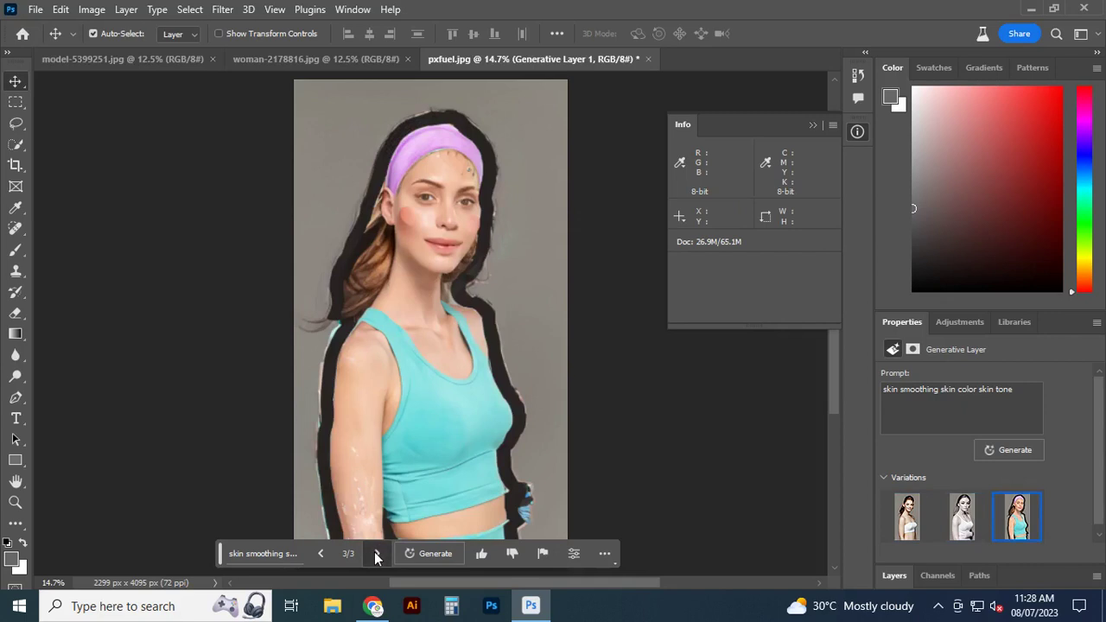
click(376, 554)
click(377, 554)
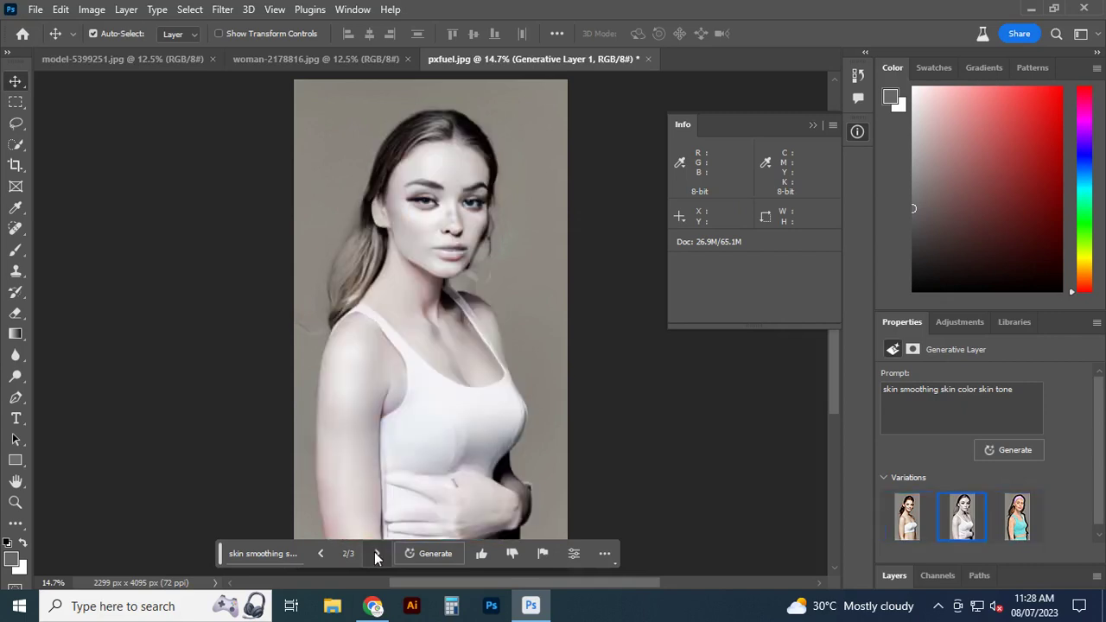
click(376, 554)
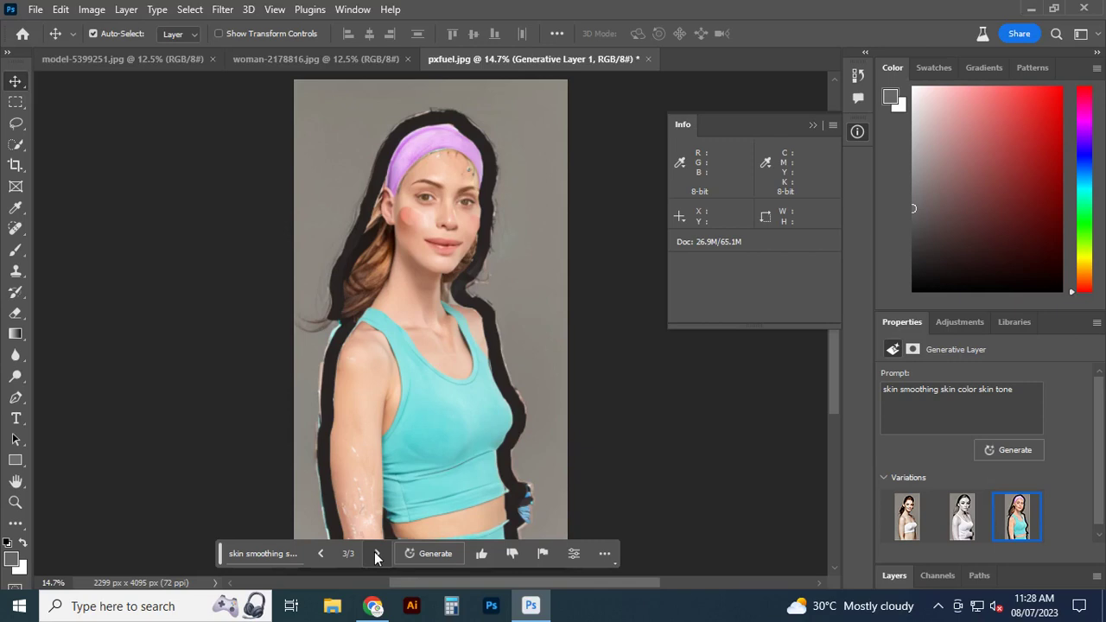
click(377, 554)
double_click(377, 554)
double_click(377, 553)
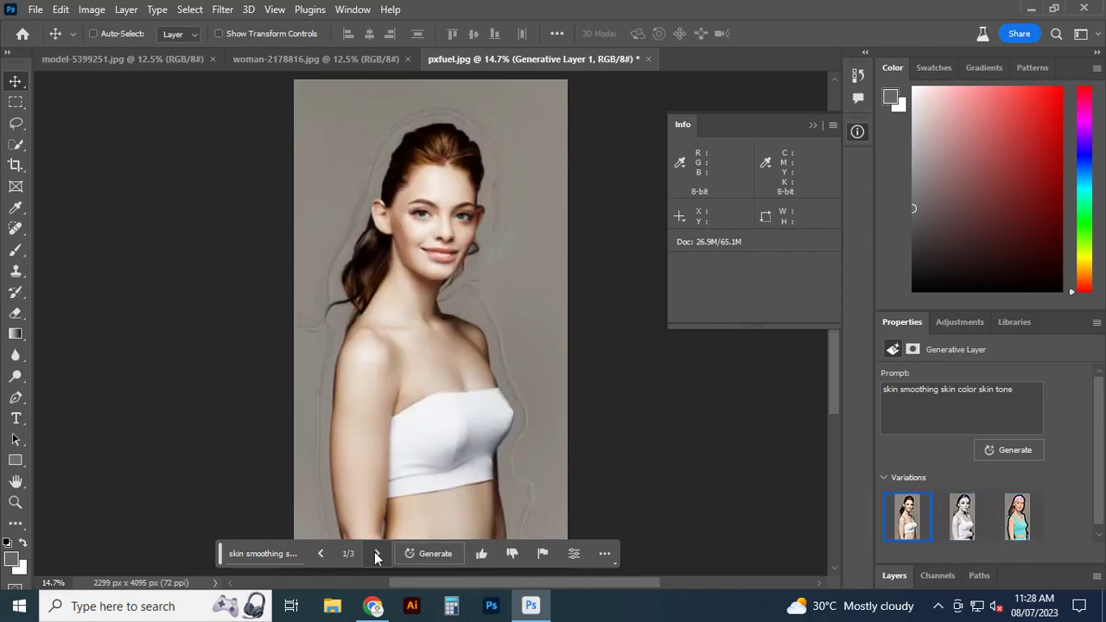
key(ctrl+z)
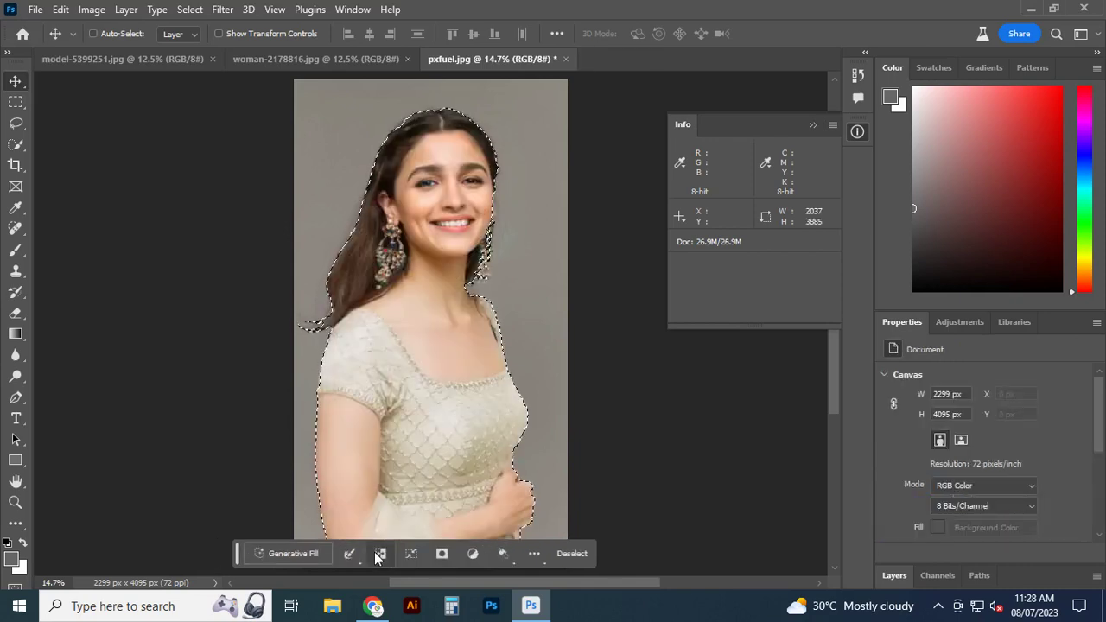
key(ctrl+d)
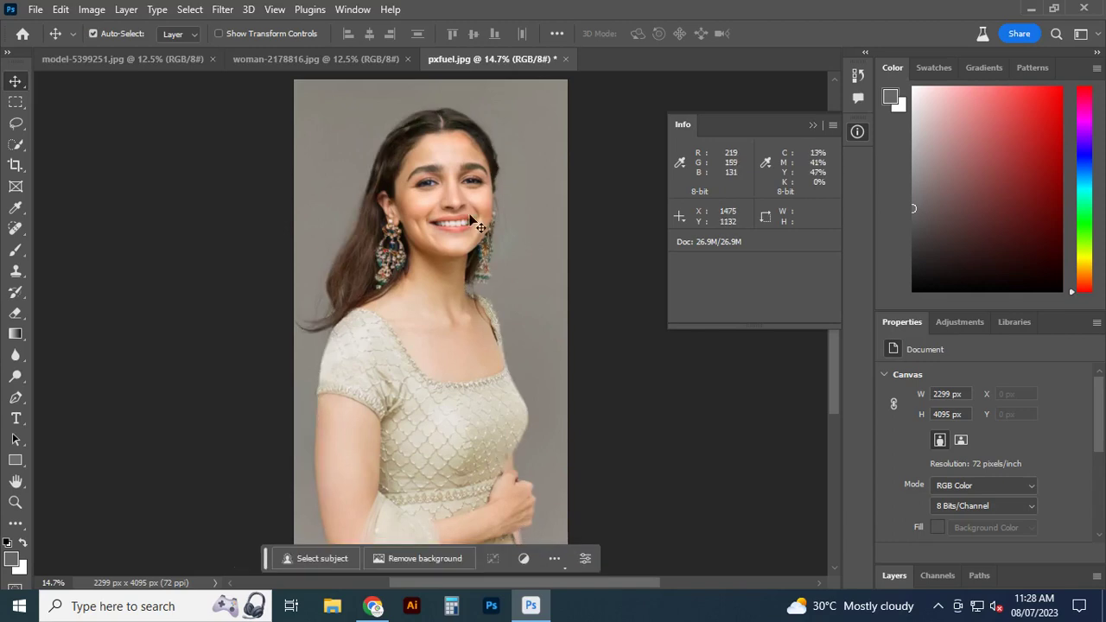
Switch to woman-2178816, zoom in on her face, and pick the Quick Selection tool
click(364, 60)
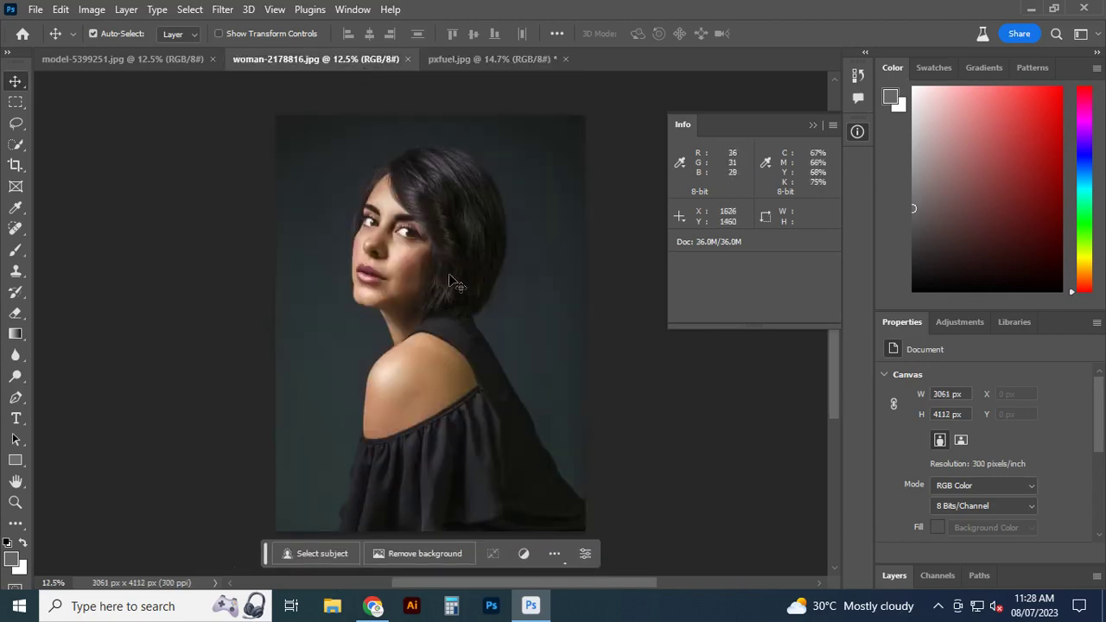
scroll(398, 241, up, 1)
scroll(398, 240, up, 2)
scroll(401, 242, up, 2)
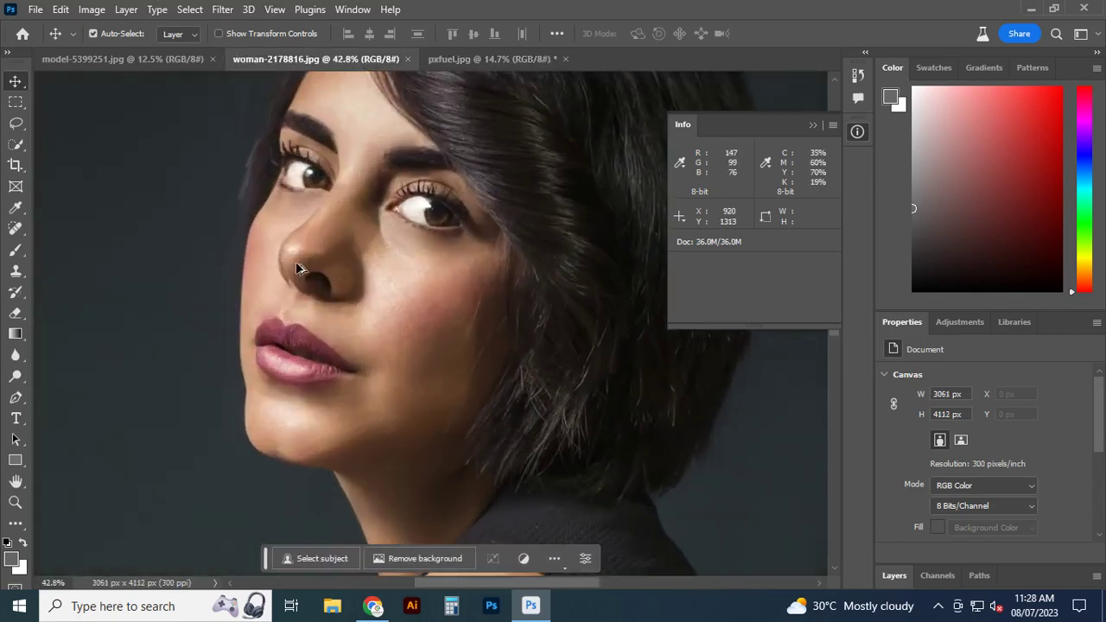
scroll(380, 260, up, 1)
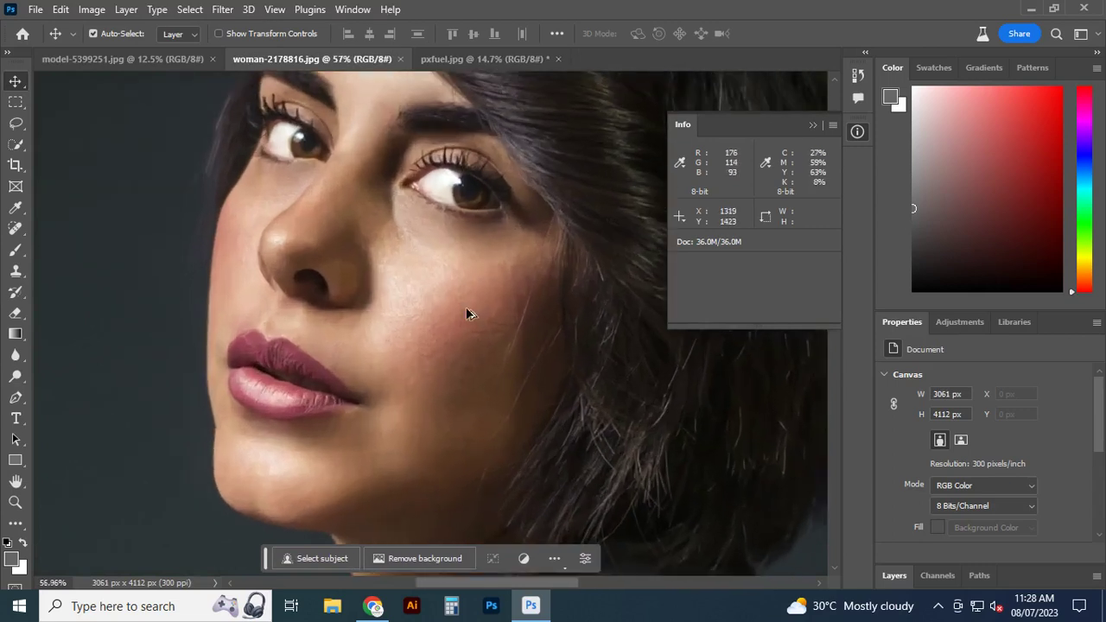
scroll(465, 307, up, 3)
scroll(346, 335, up, 1)
scroll(406, 333, down, 2)
scroll(363, 334, down, 1)
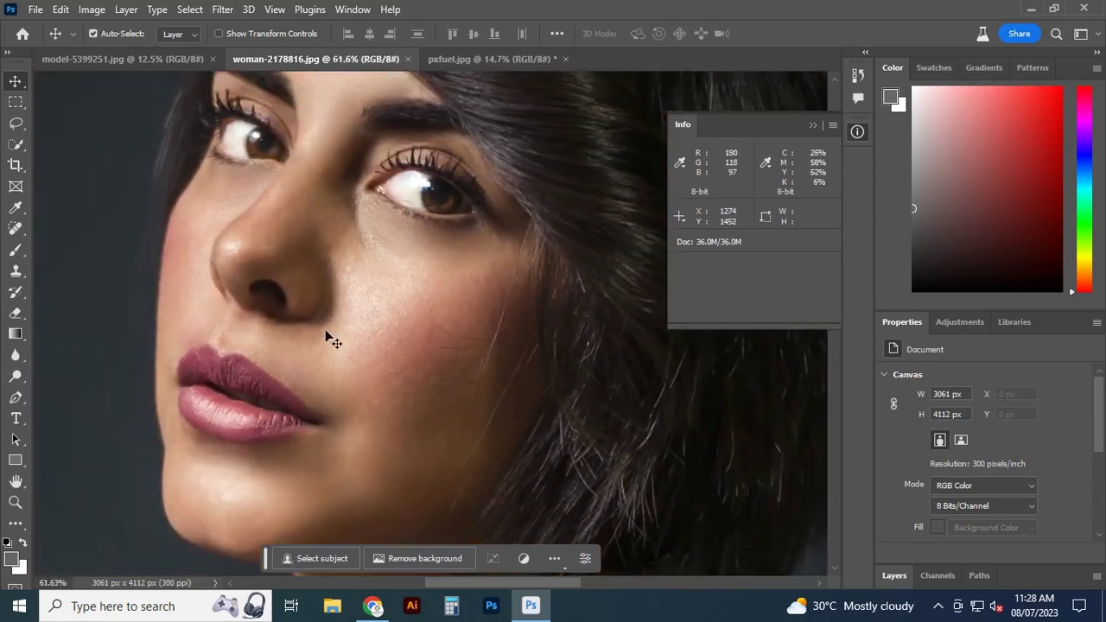
scroll(260, 303, up, 2)
scroll(314, 289, down, 1)
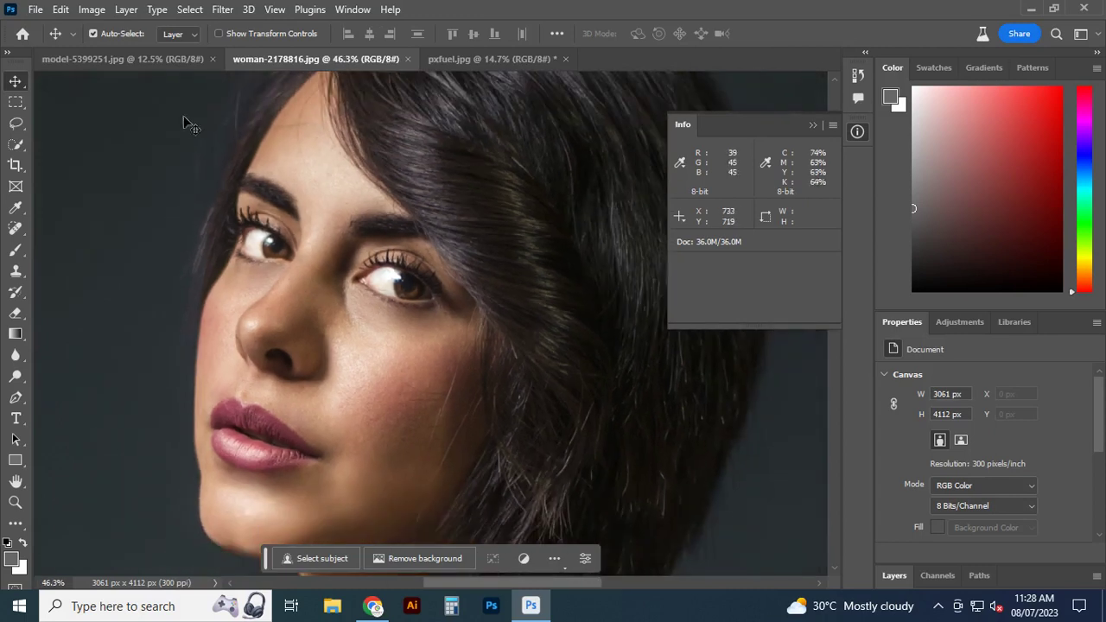
click(16, 128)
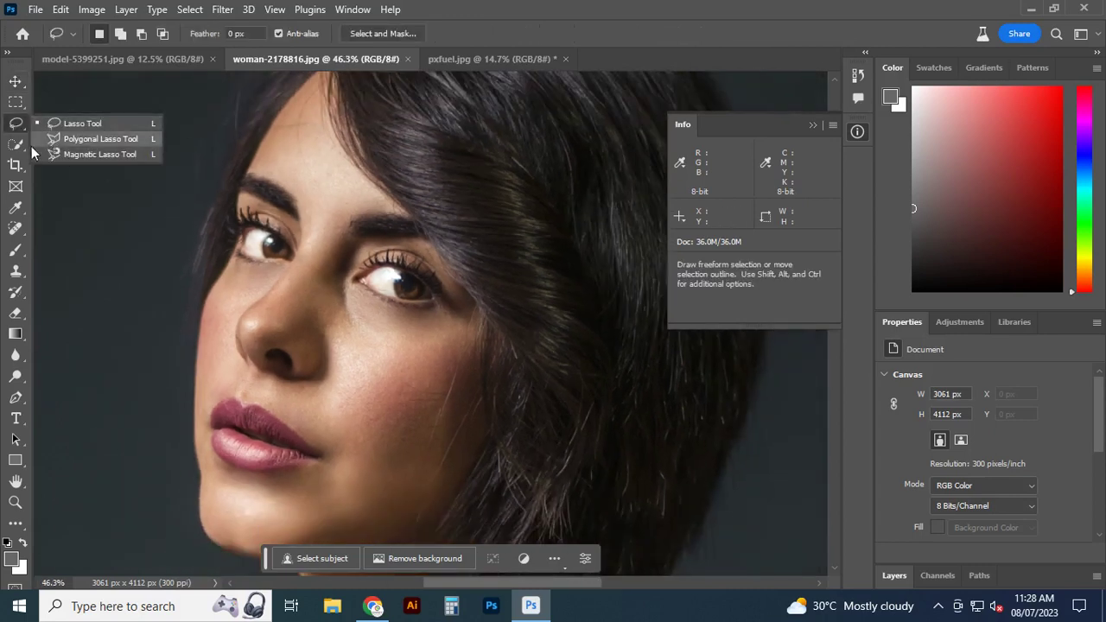
click(19, 149)
Brush a quick selection over the forehead, face, eye area, chin and neck
scroll(311, 197, up, 1)
click(313, 204)
scroll(311, 209, down, 1)
scroll(311, 208, down, 1)
mouse_move(316, 202)
mouse_down()
mouse_move(391, 341)
mouse_move(424, 313)
mouse_move(403, 329)
mouse_move(417, 435)
mouse_move(442, 399)
mouse_move(440, 442)
mouse_move(391, 478)
mouse_move(291, 480)
mouse_up()
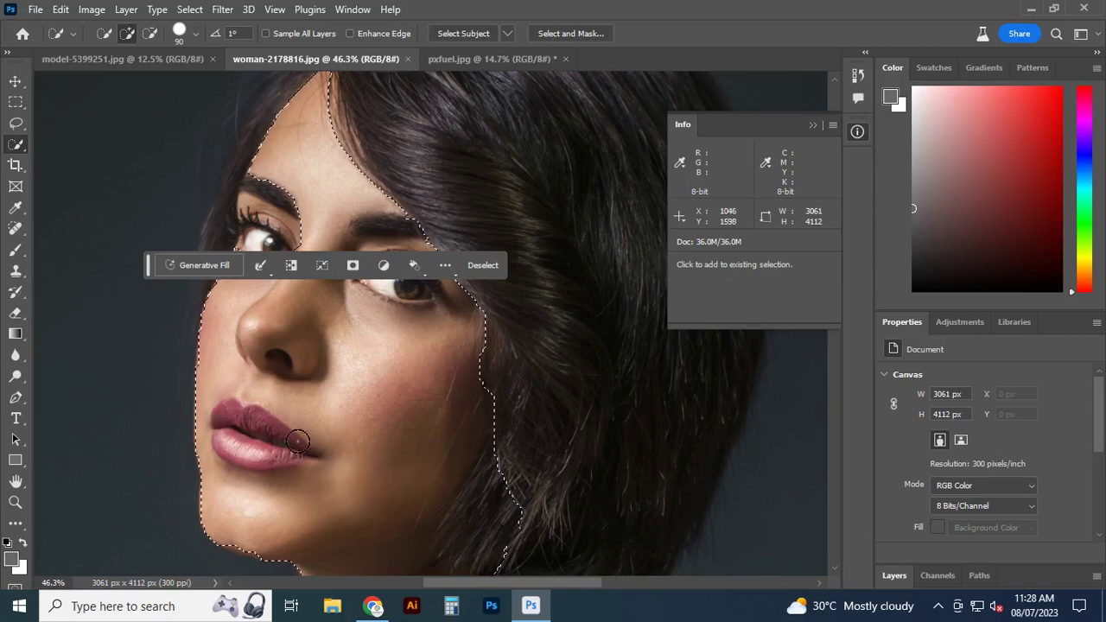
mouse_move(303, 279)
mouse_down()
mouse_move(281, 229)
mouse_move(250, 213)
mouse_move(261, 284)
mouse_up()
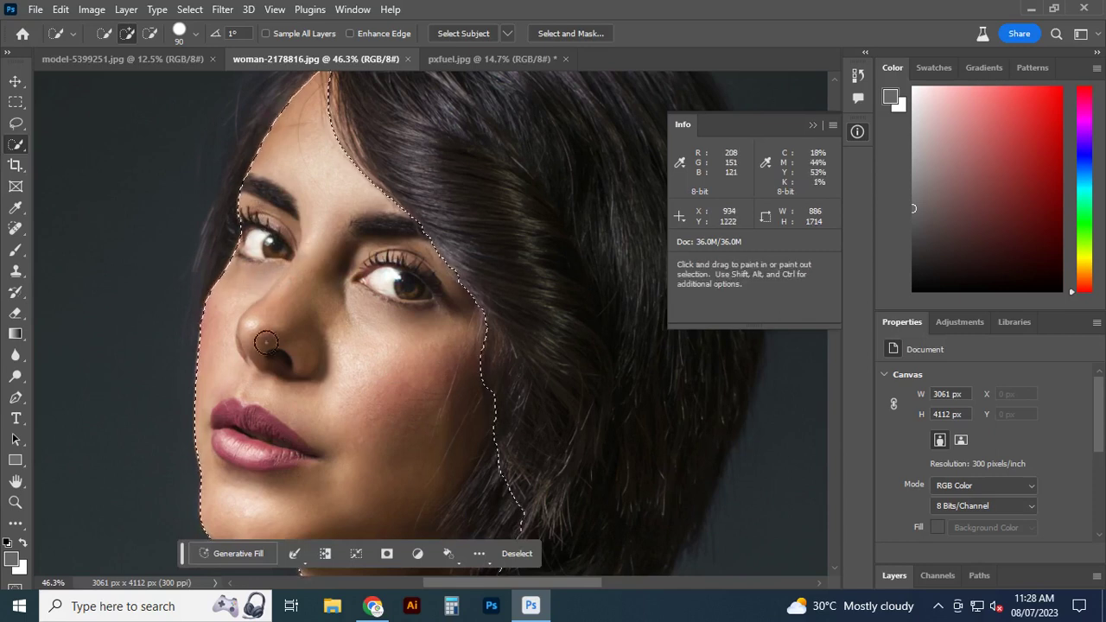
scroll(289, 350, down, 3)
scroll(291, 346, down, 2)
scroll(301, 342, down, 2)
mouse_move(259, 173)
mouse_down()
mouse_move(235, 178)
mouse_move(250, 180)
mouse_up()
scroll(397, 285, down, 1)
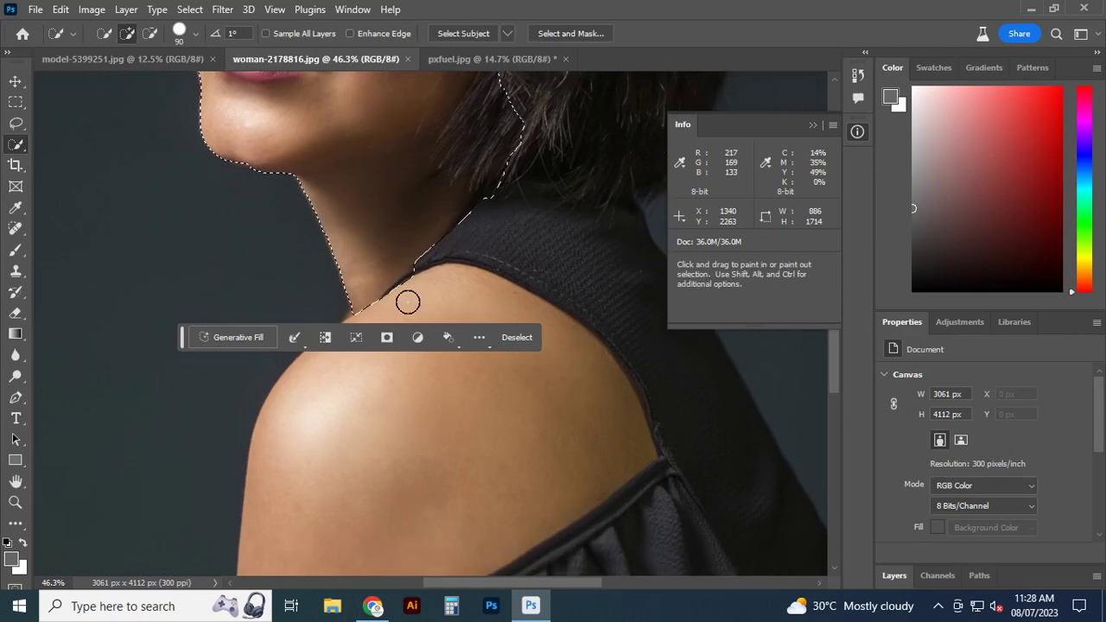
scroll(359, 337, down, 1)
scroll(390, 321, down, 1)
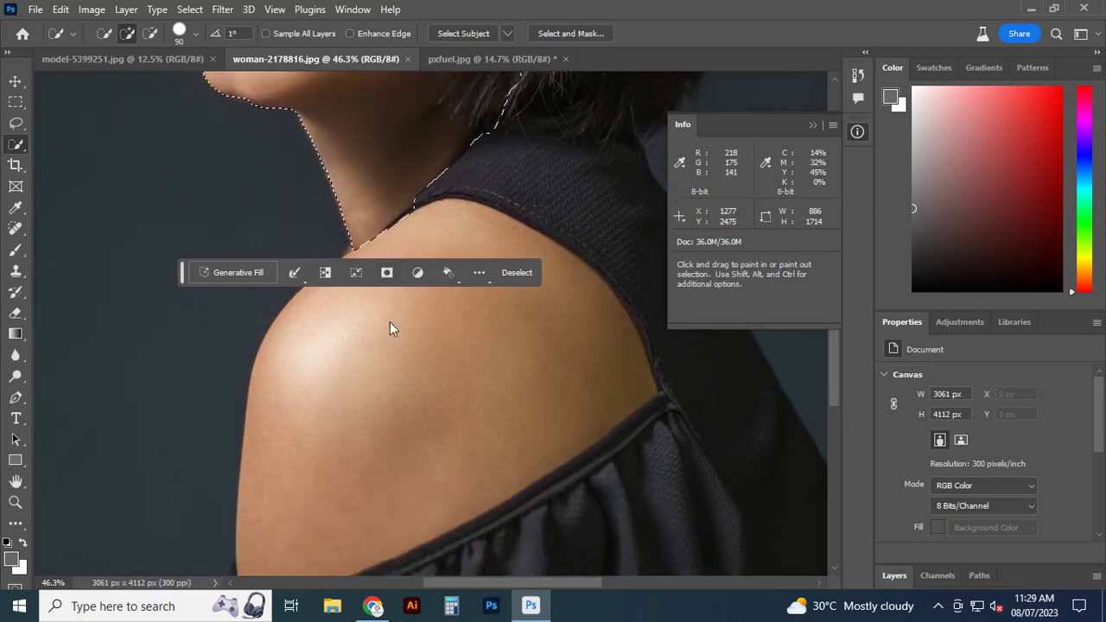
drag(351, 340, 339, 396)
scroll(432, 351, up, 1)
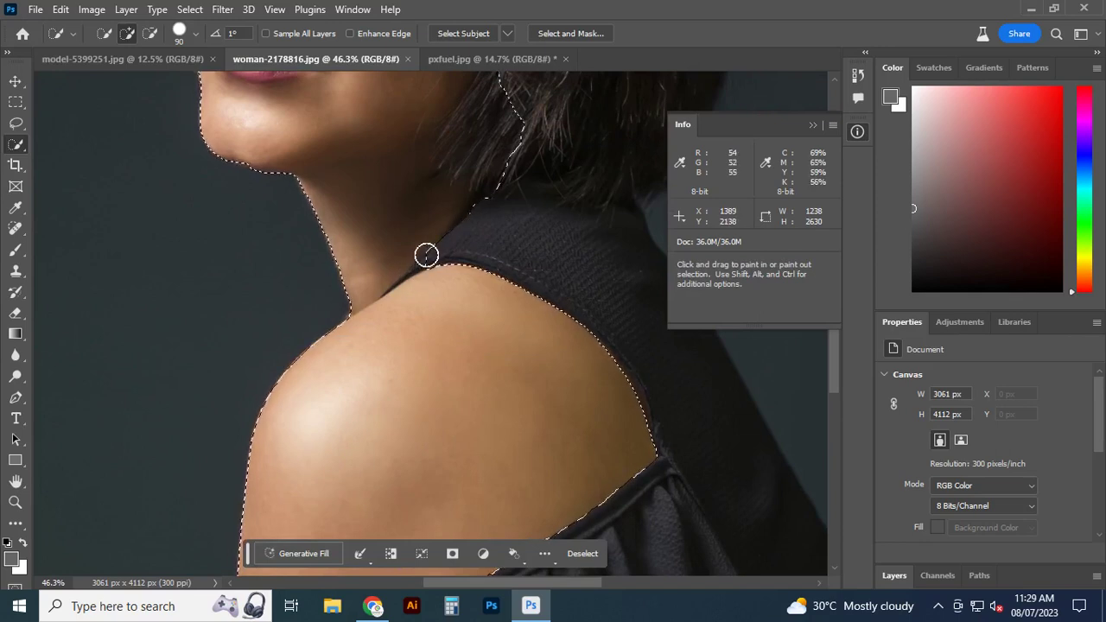
Shrink the brush to 30 and subtract the stray area at the neck-shoulder junction
key(bracketleft)
key(bracketleft)
key(bracketleft)
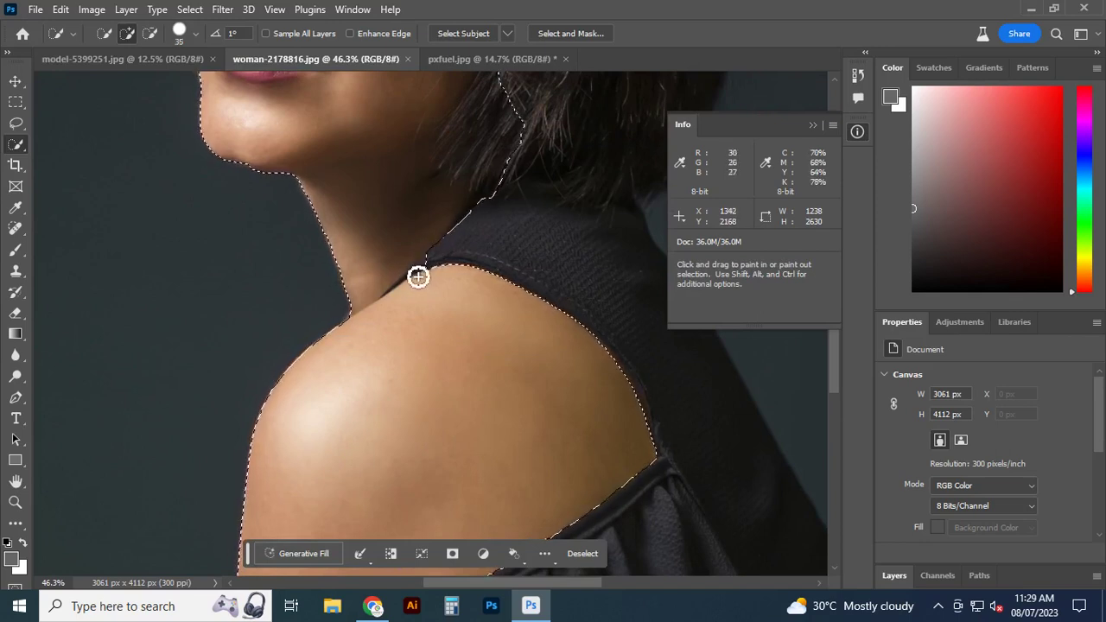
key(alt)
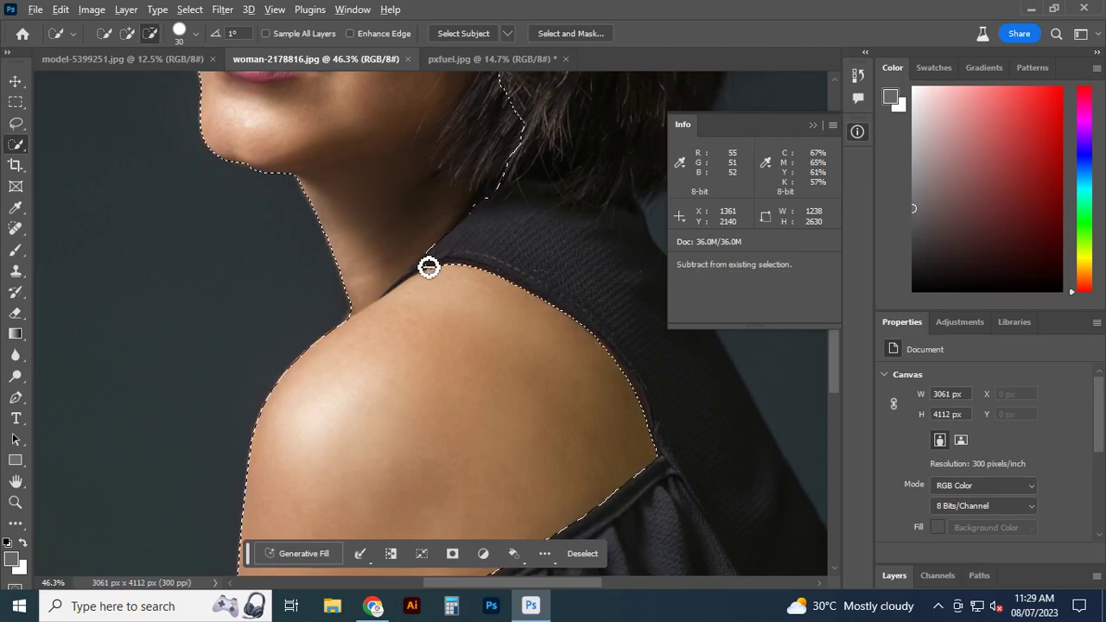
mouse_move(415, 279)
mouse_down()
mouse_move(390, 296)
mouse_move(413, 294)
mouse_move(412, 267)
mouse_move(389, 285)
mouse_up()
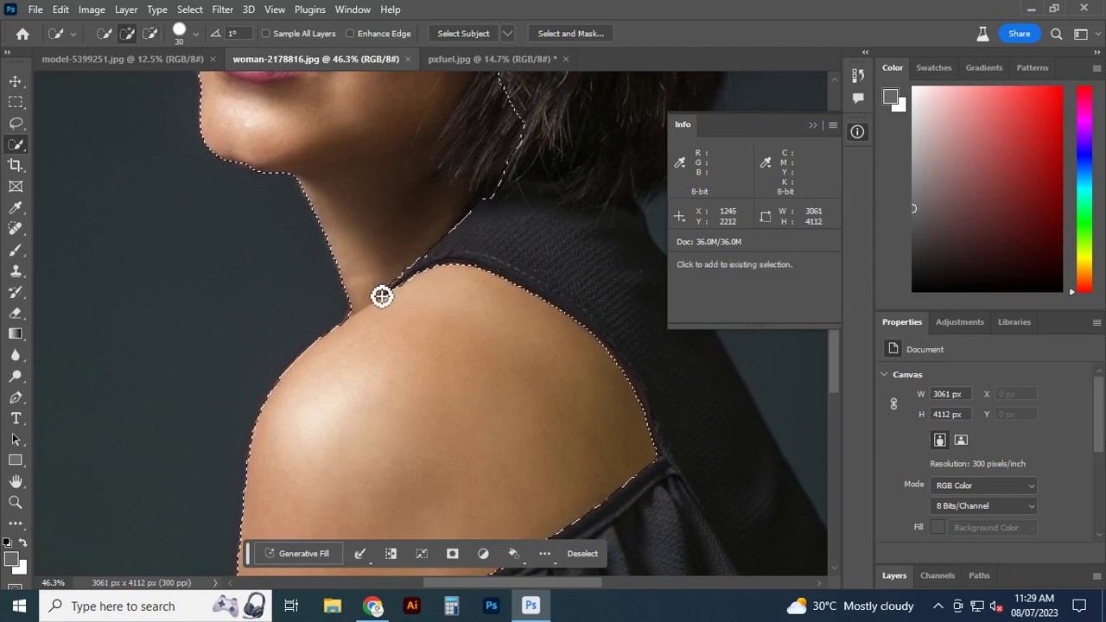
scroll(425, 328, down, 3)
scroll(426, 333, down, 3)
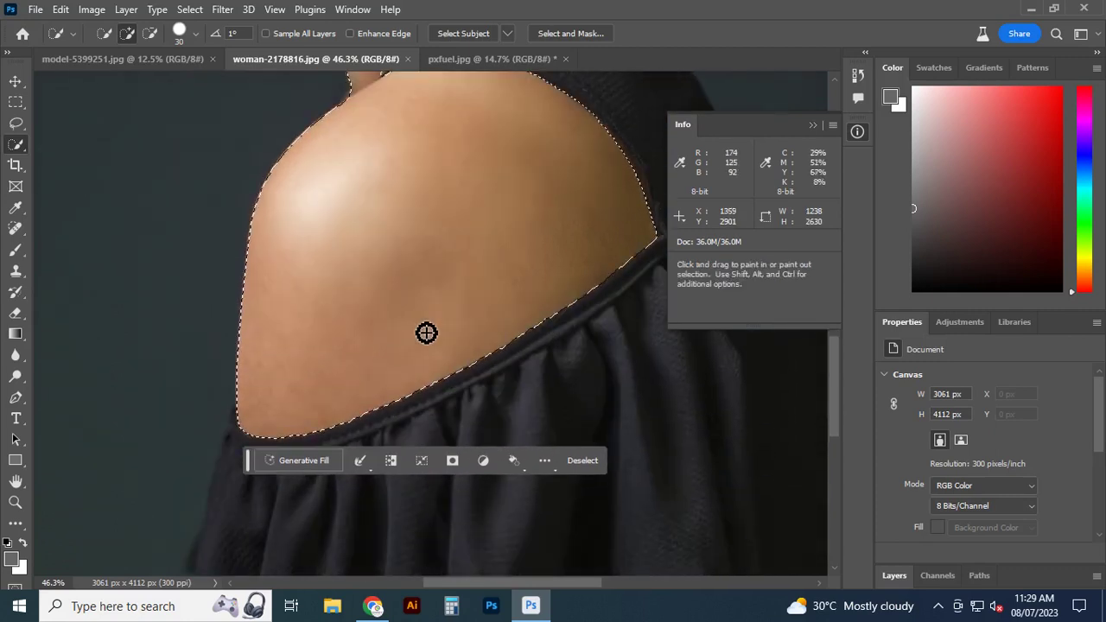
key(ctrl+0)
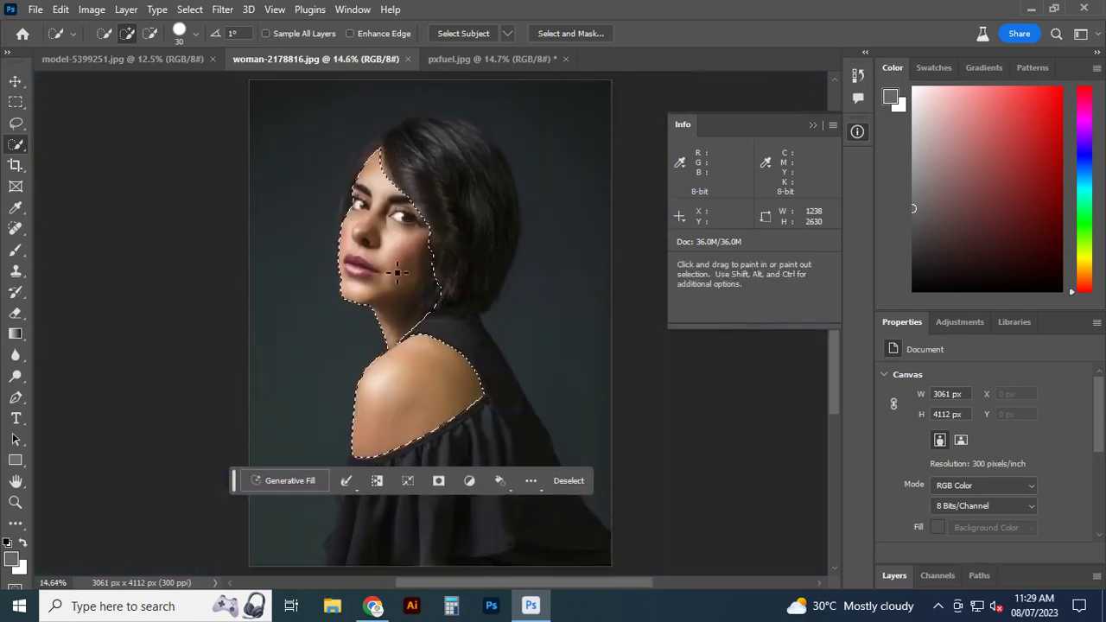
scroll(458, 276, up, 2)
scroll(432, 273, up, 2)
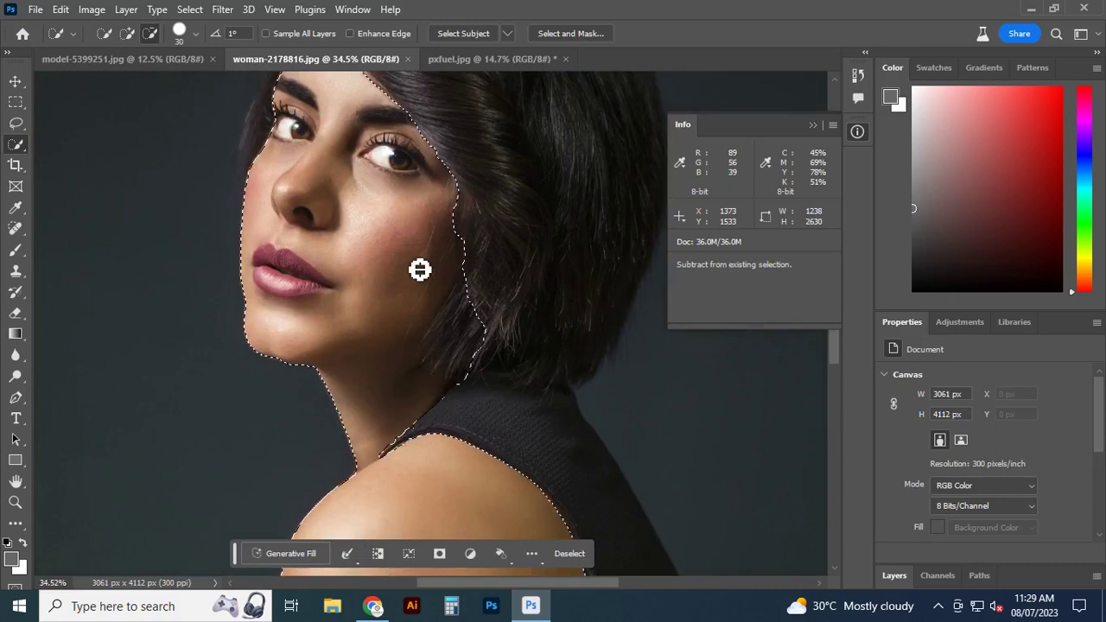
Generate a fill over the selected skin with the prompt 'skin smoothing skin color skin tone'
click(286, 558)
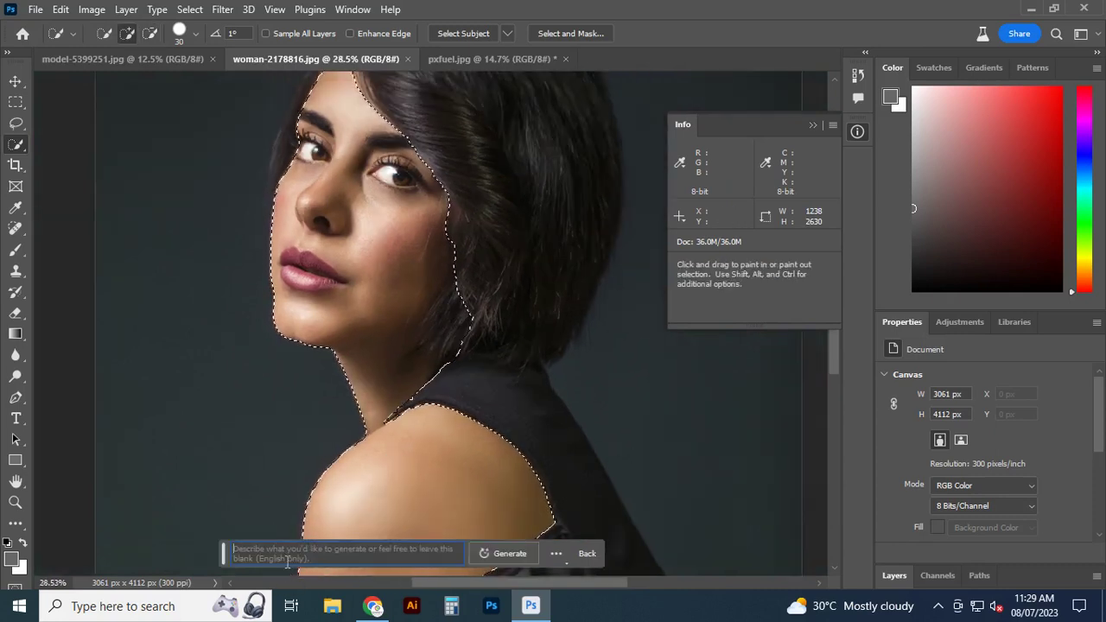
text(skin smoothing skin color skin tone)
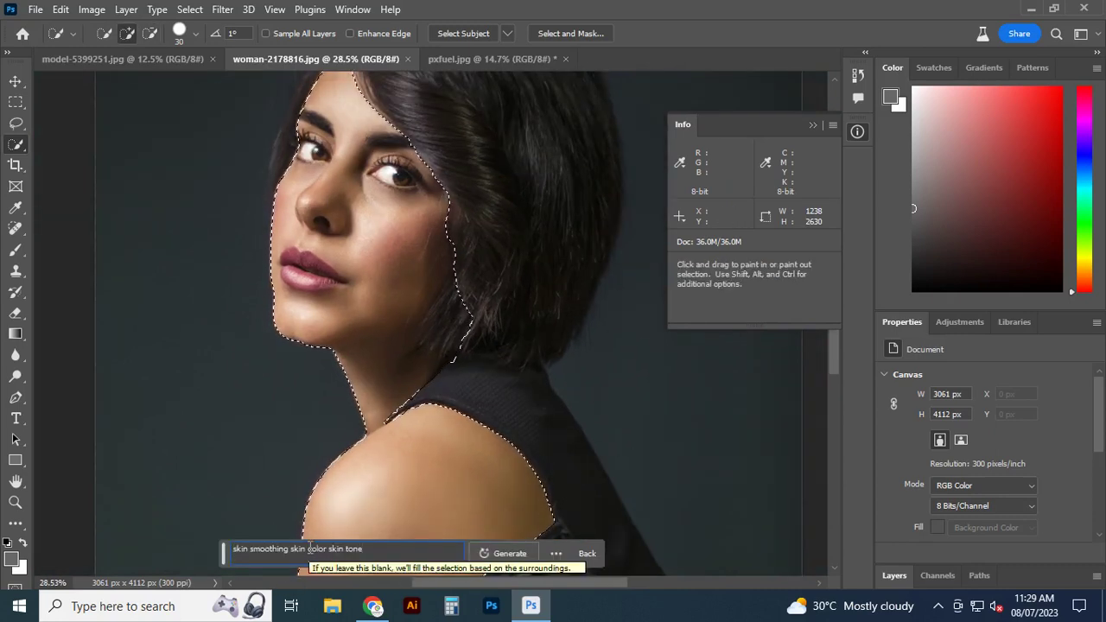
click(507, 554)
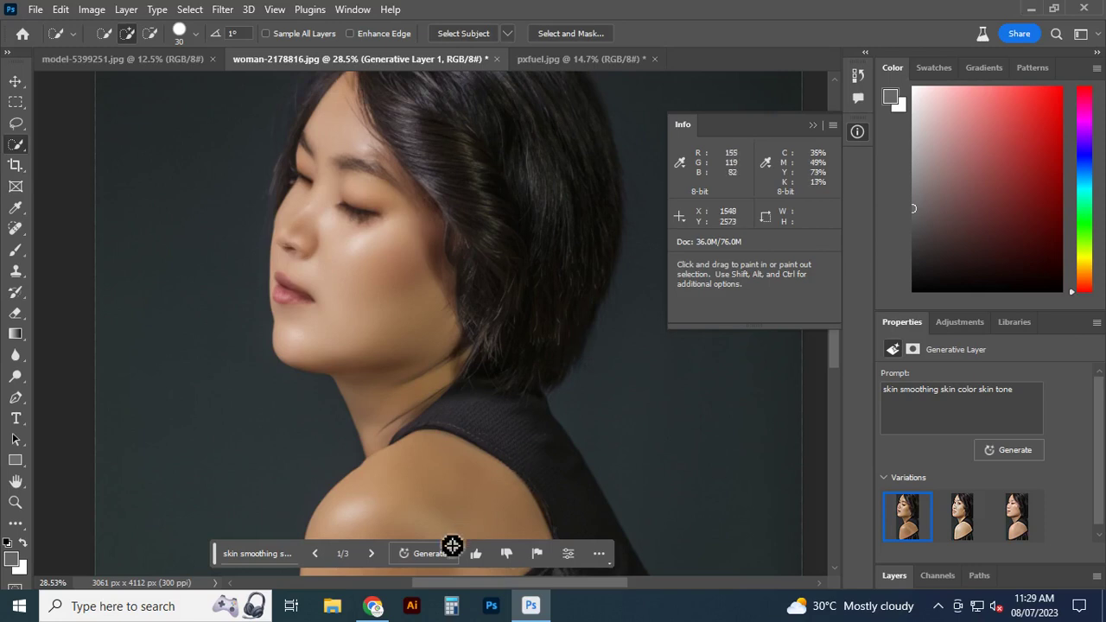
Cycle through the three skin variations, comparing the open-eyes, eyes-down and closed-eyes versions
click(371, 554)
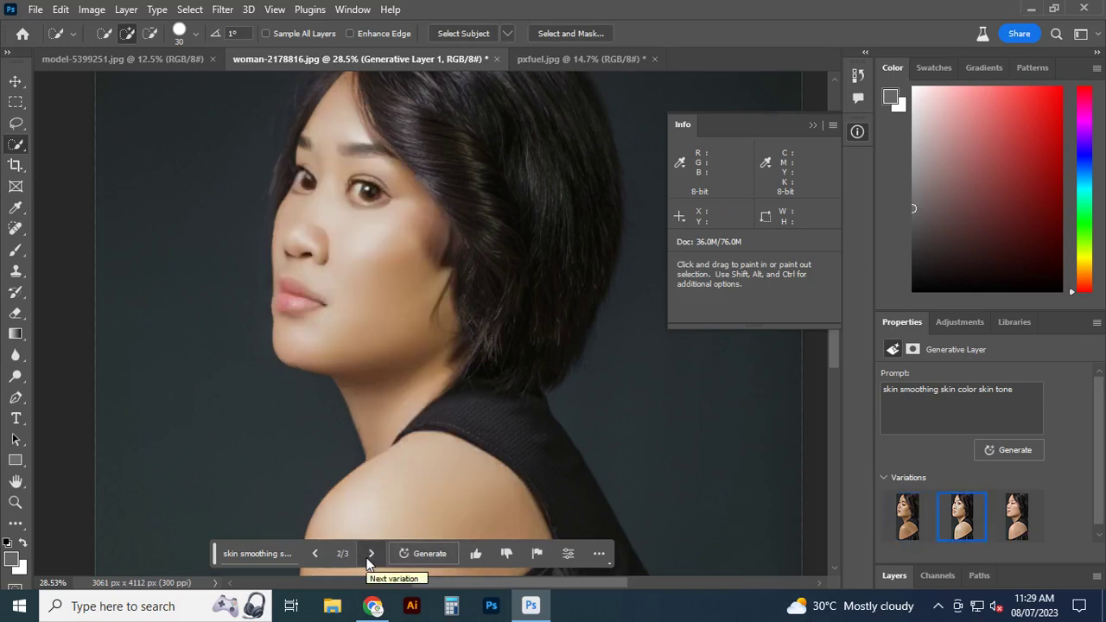
click(371, 555)
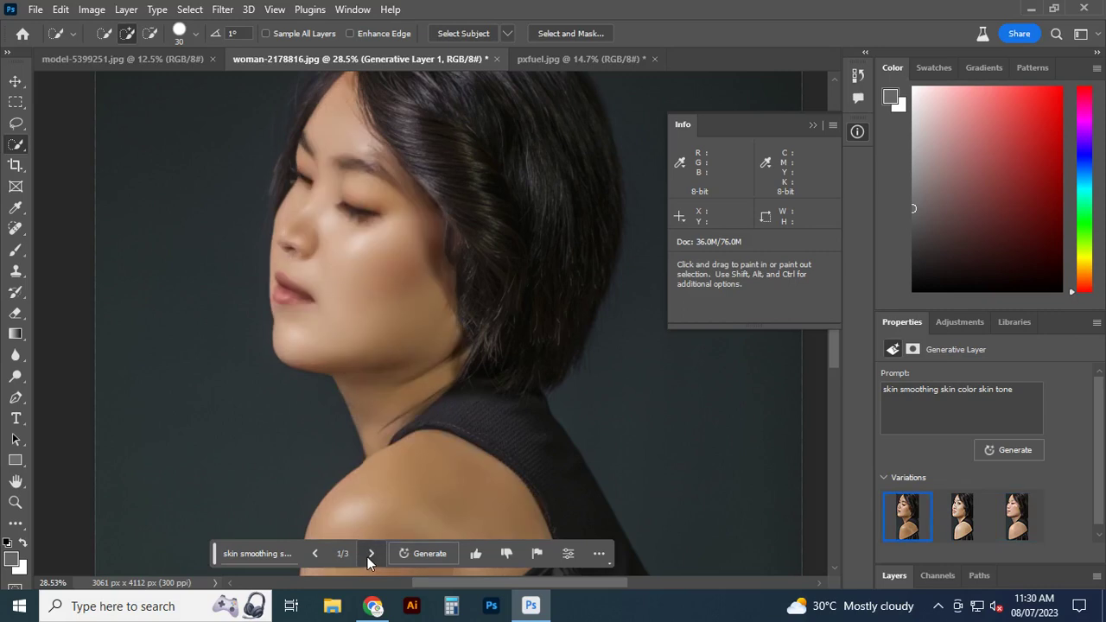
click(370, 554)
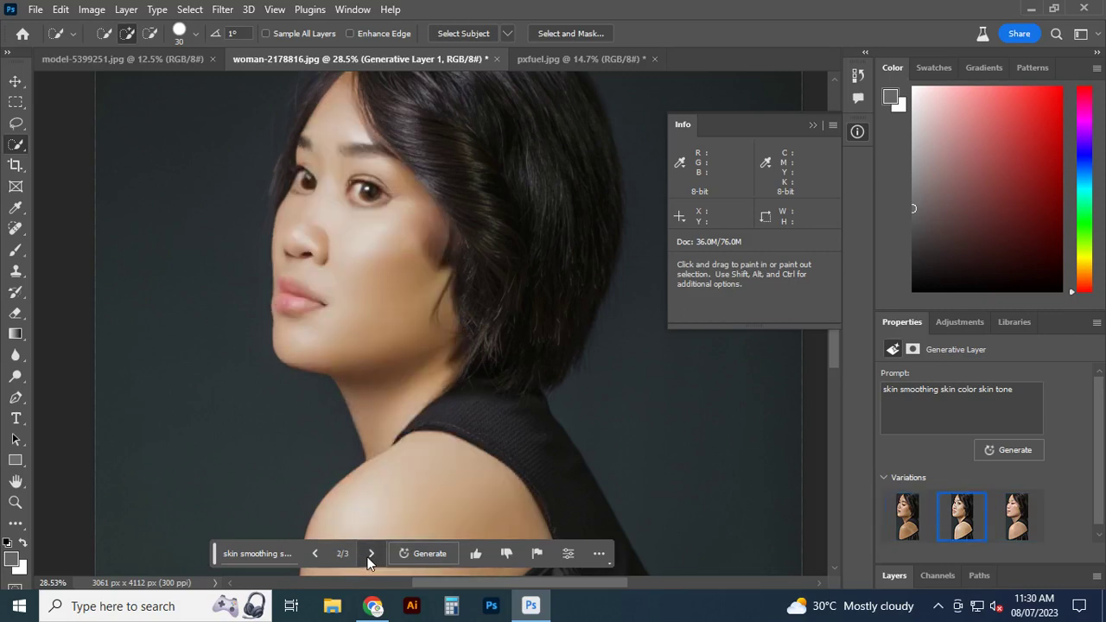
click(371, 554)
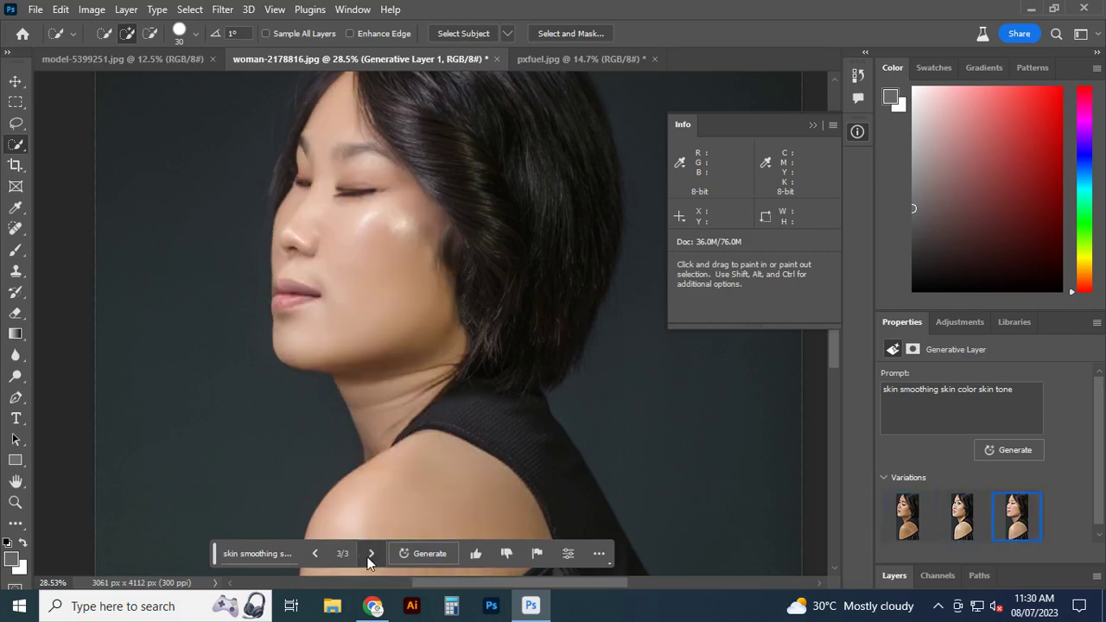
scroll(371, 561, down, 3)
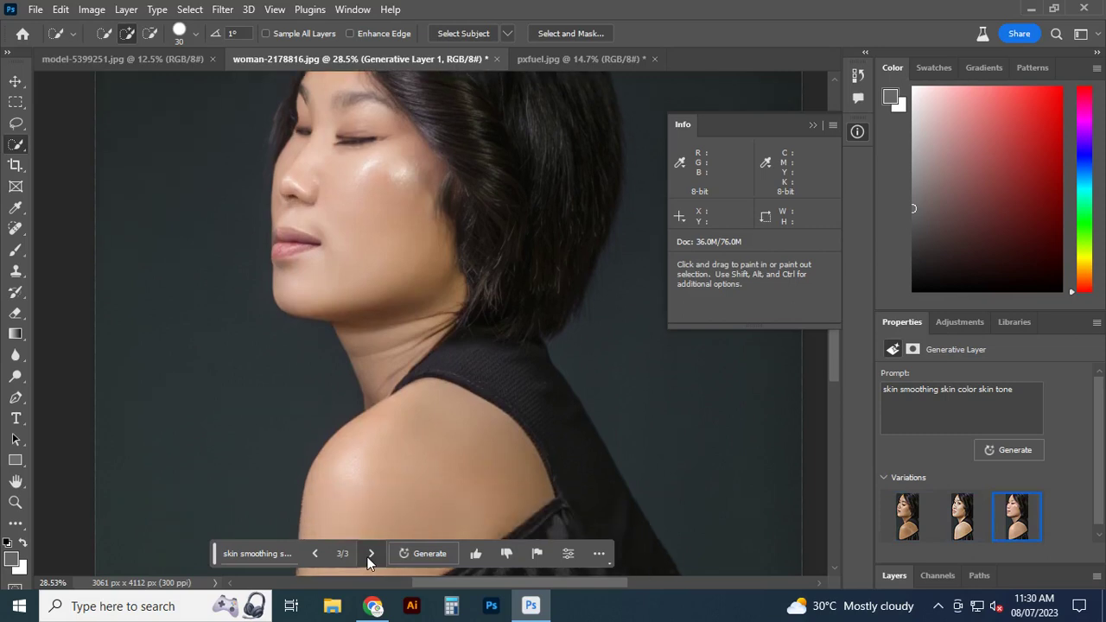
scroll(370, 561, up, 3)
click(315, 554)
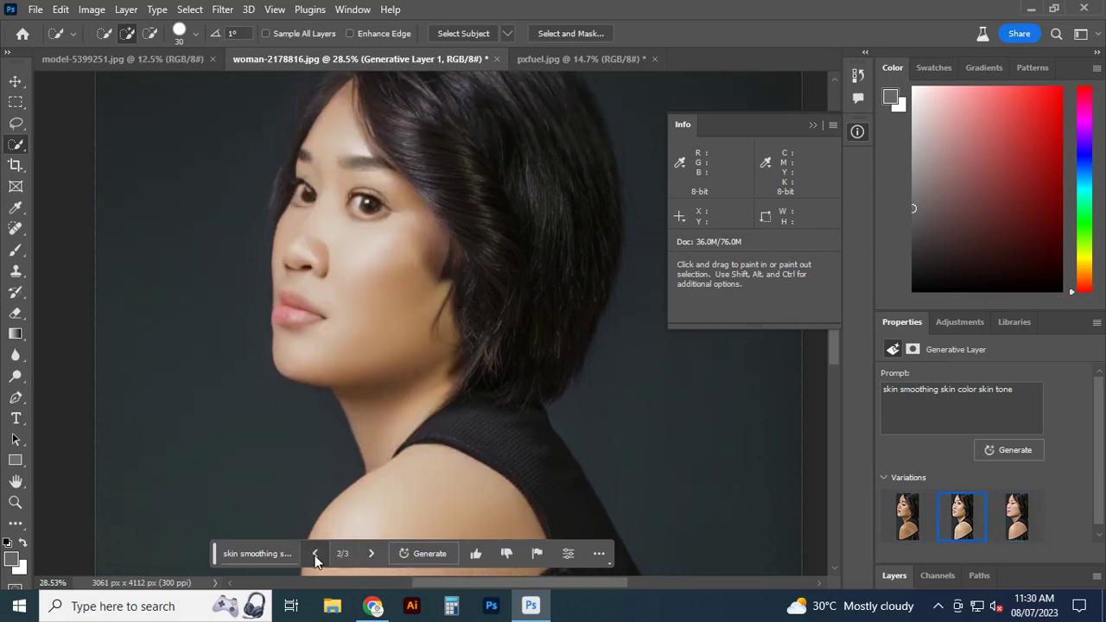
click(315, 554)
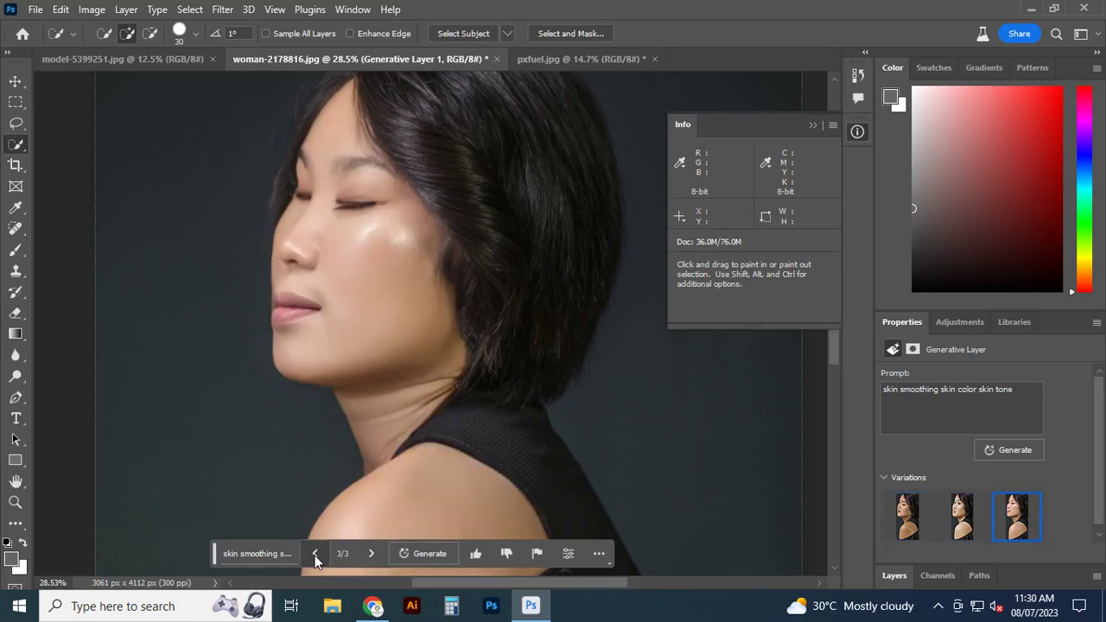
click(315, 554)
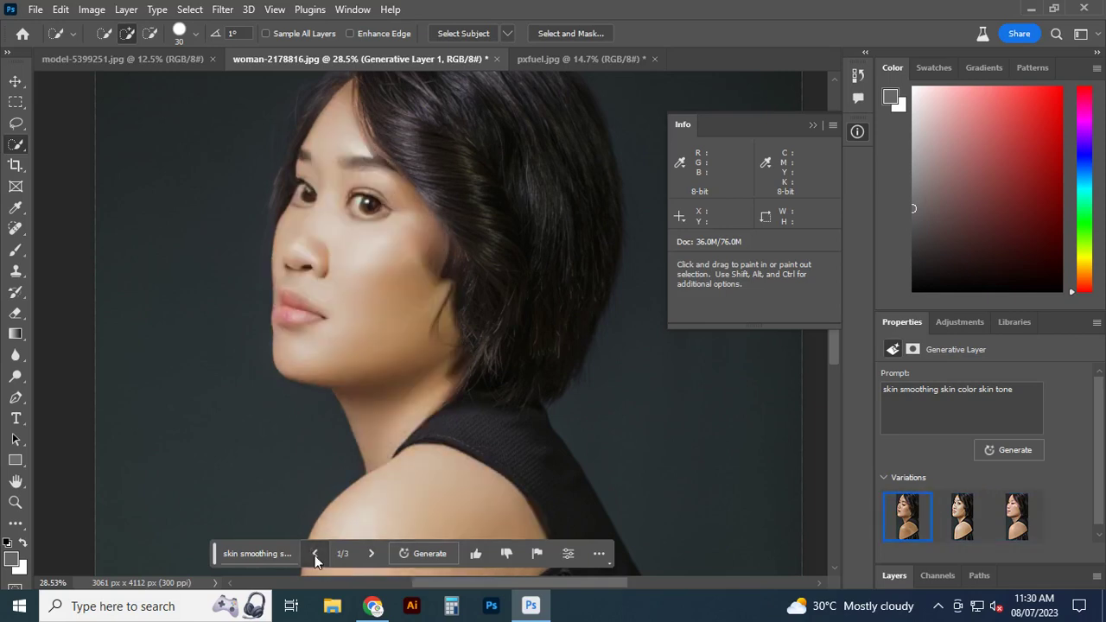
click(316, 554)
click(316, 554)
click(315, 554)
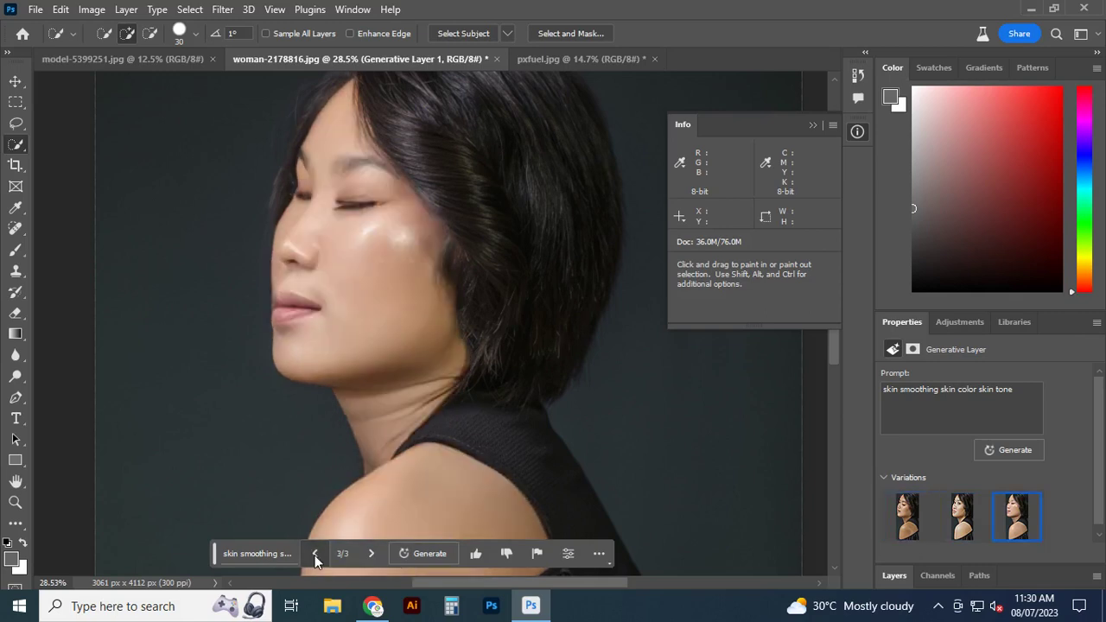
click(315, 554)
click(315, 554)
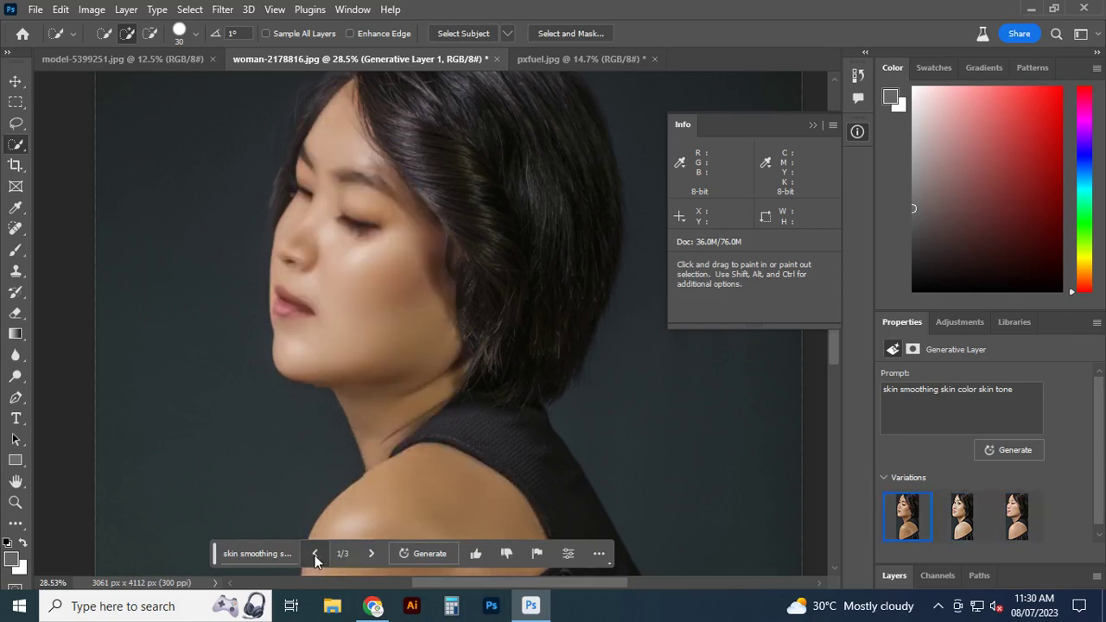
click(315, 554)
click(316, 554)
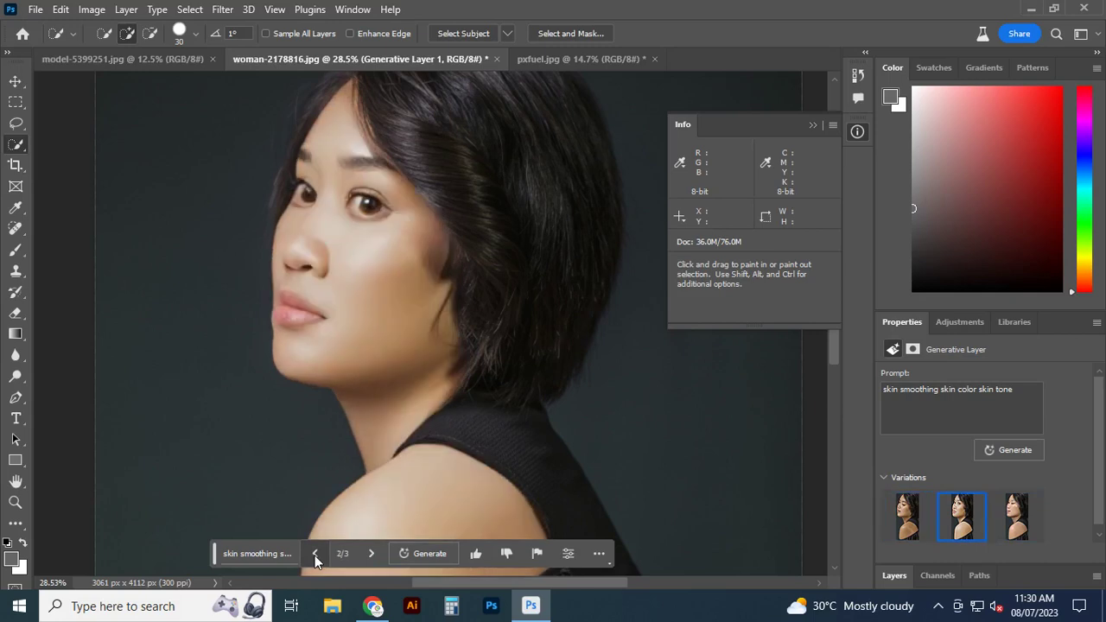
click(316, 554)
click(316, 554)
click(315, 554)
click(315, 554)
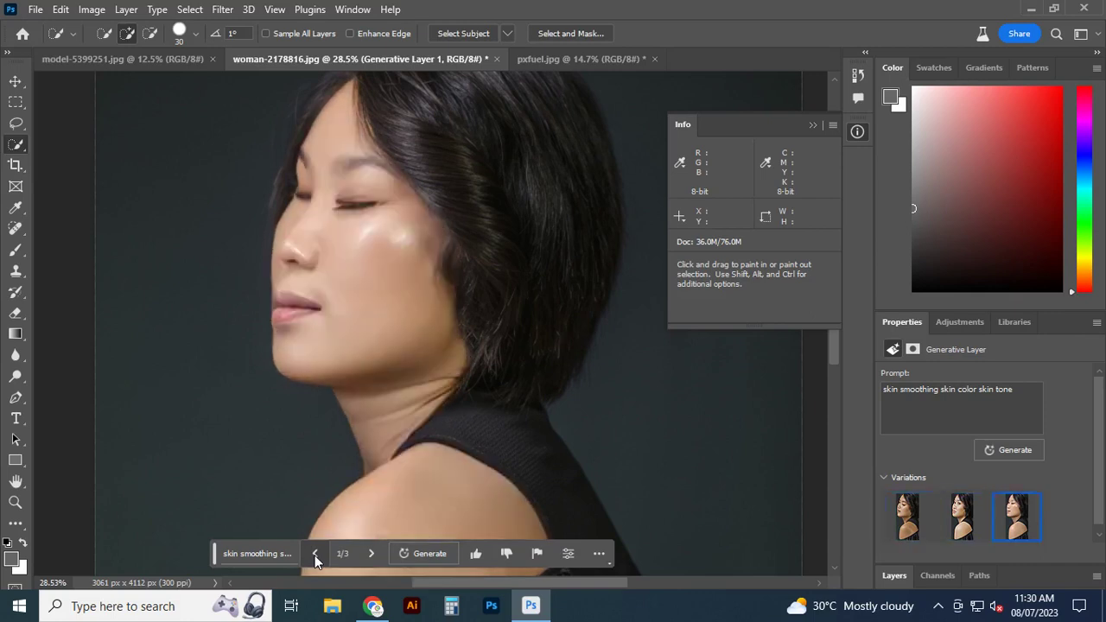
click(315, 554)
Undo the generated layer, then subtract hair by the neck and add neck skin back to the selection
key(ctrl+z)
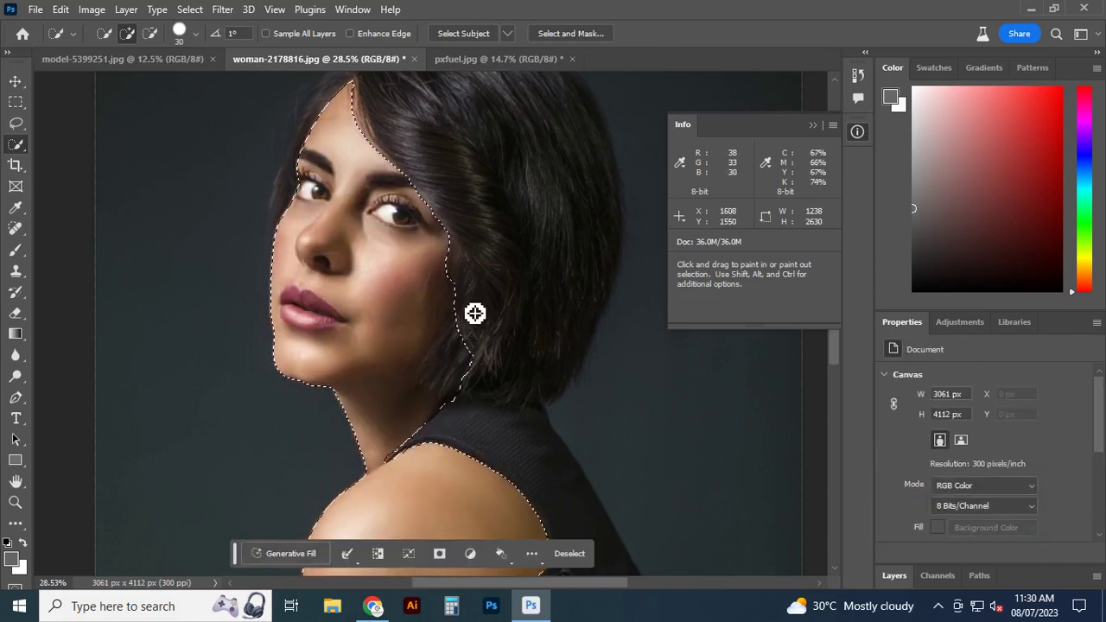
alt+scroll(405, 350, up, 2)
alt+scroll(478, 379, up, 3)
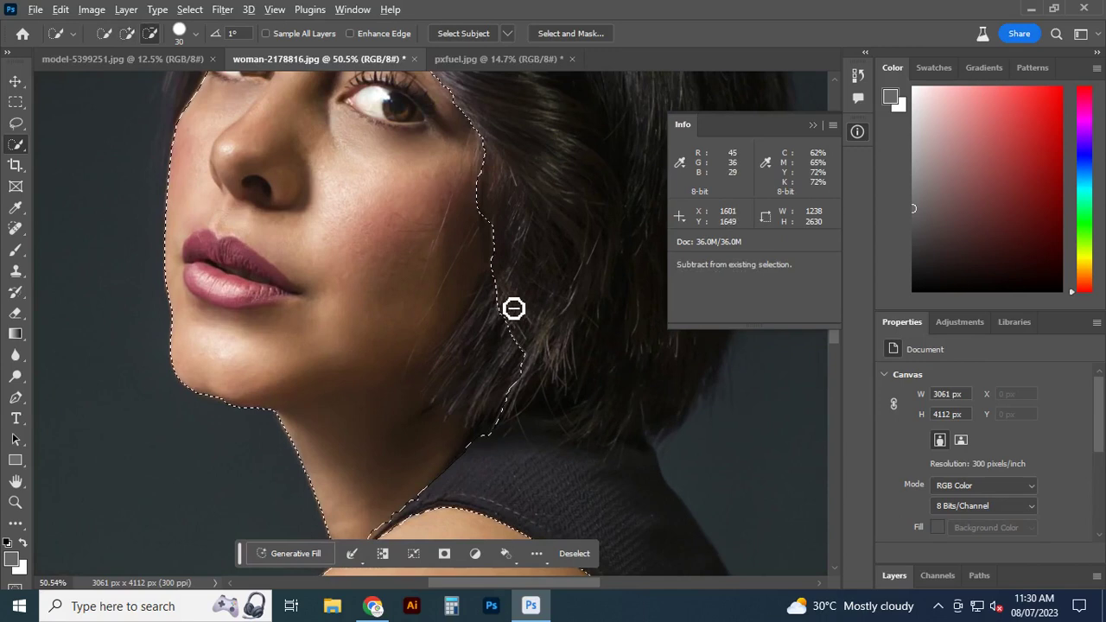
mouse_move(501, 285)
mouse_down()
mouse_move(441, 397)
mouse_move(508, 331)
mouse_move(545, 373)
mouse_move(488, 395)
mouse_move(506, 427)
mouse_move(496, 435)
mouse_move(529, 424)
mouse_up()
drag(447, 415, 459, 366)
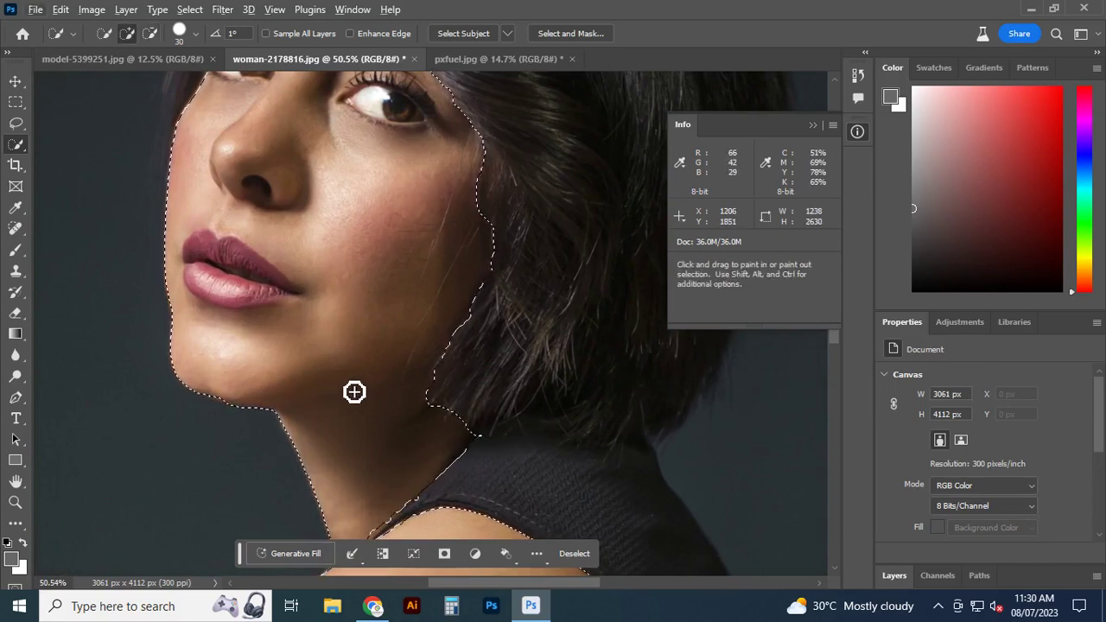
key(ctrl+0)
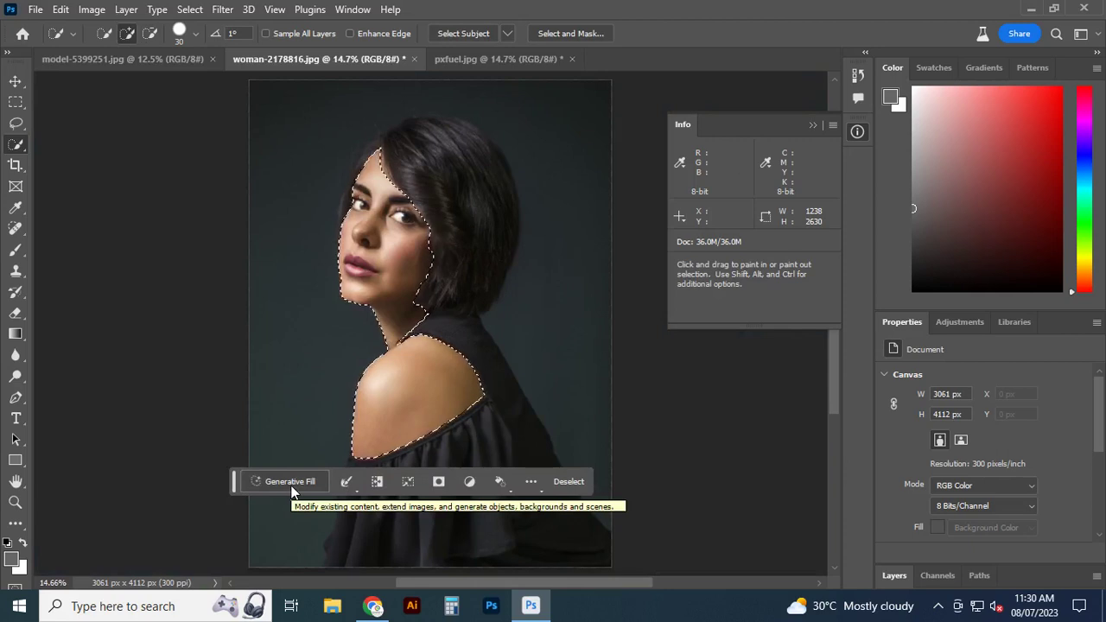
Regenerate the fill on the refined selection with the prompt 'skin smoothing skin color skin tone'
click(292, 484)
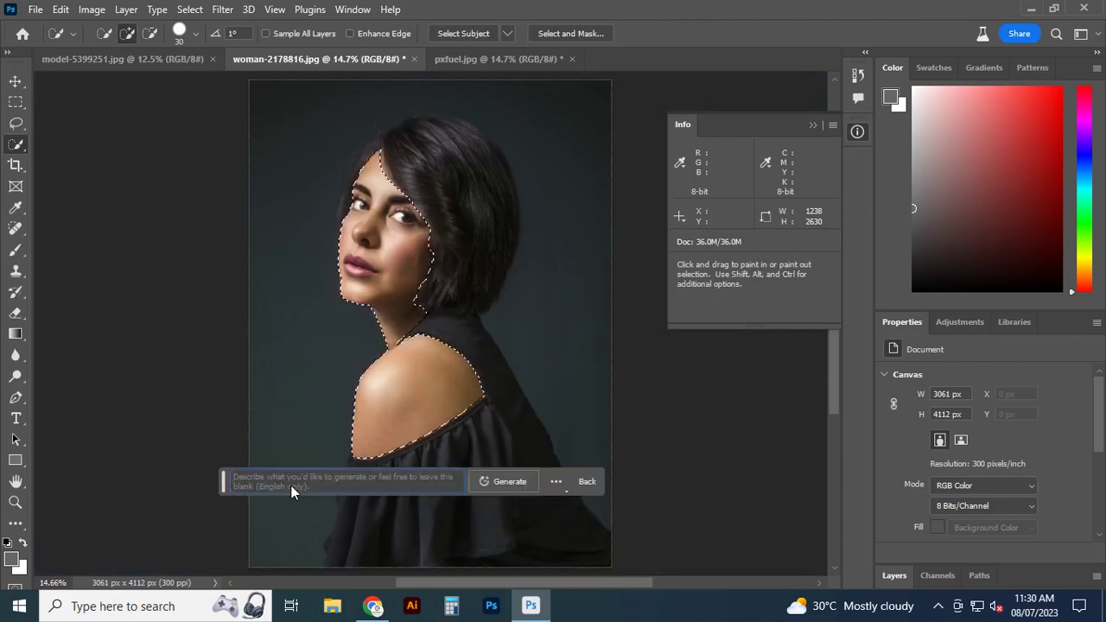
text(skin smoothing skin color skin tone)
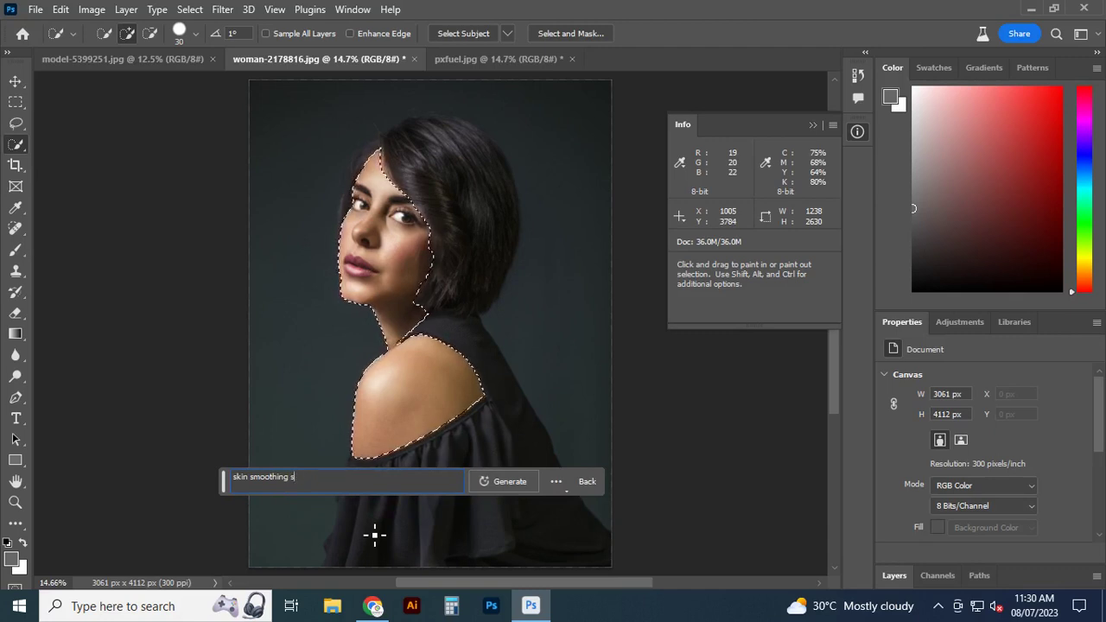
key(Return)
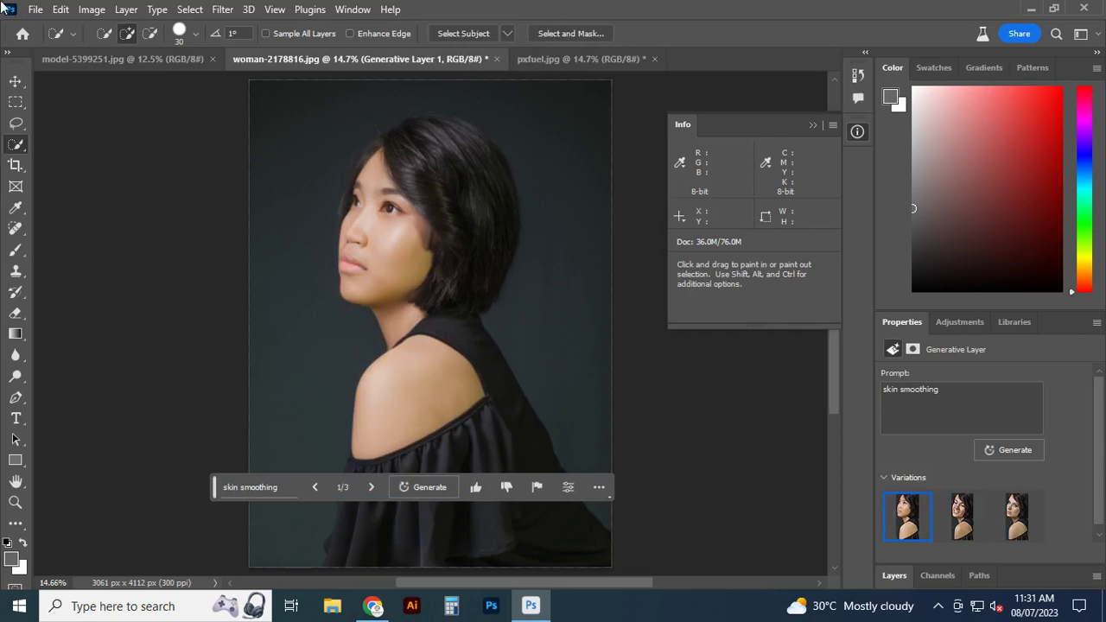
Cycle through the three new skin variations, ending back on the first
click(369, 487)
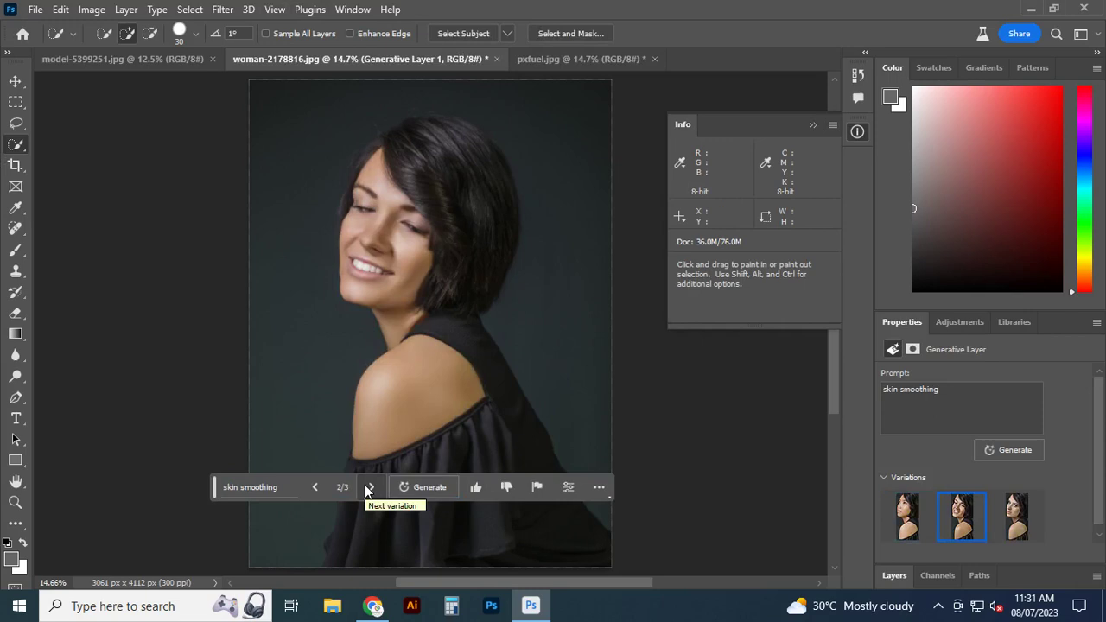
click(368, 487)
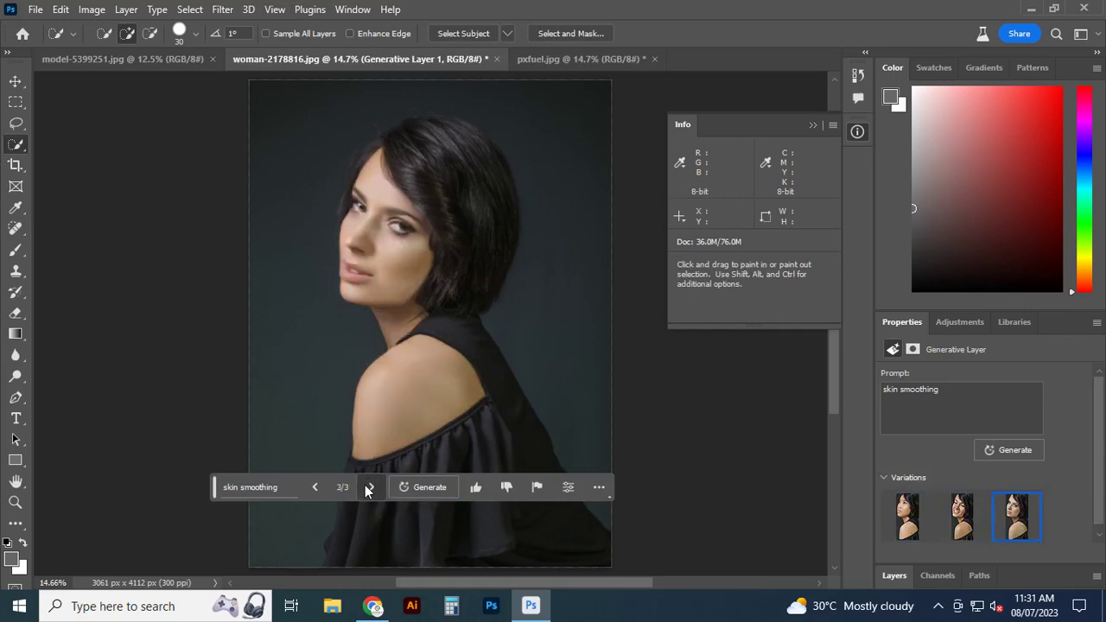
click(365, 486)
click(366, 486)
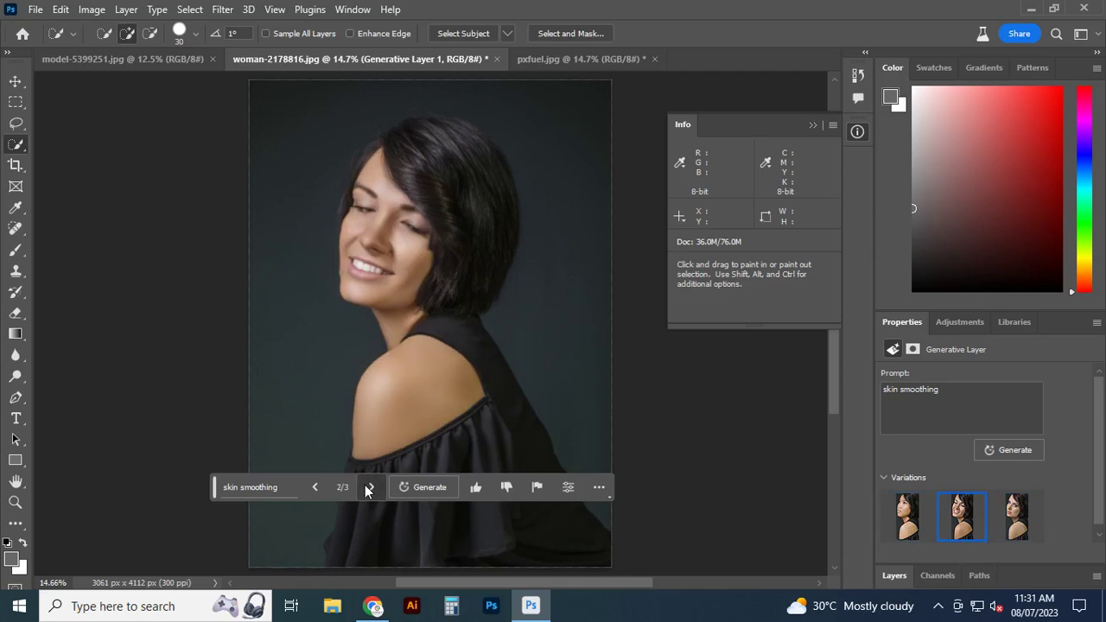
click(364, 485)
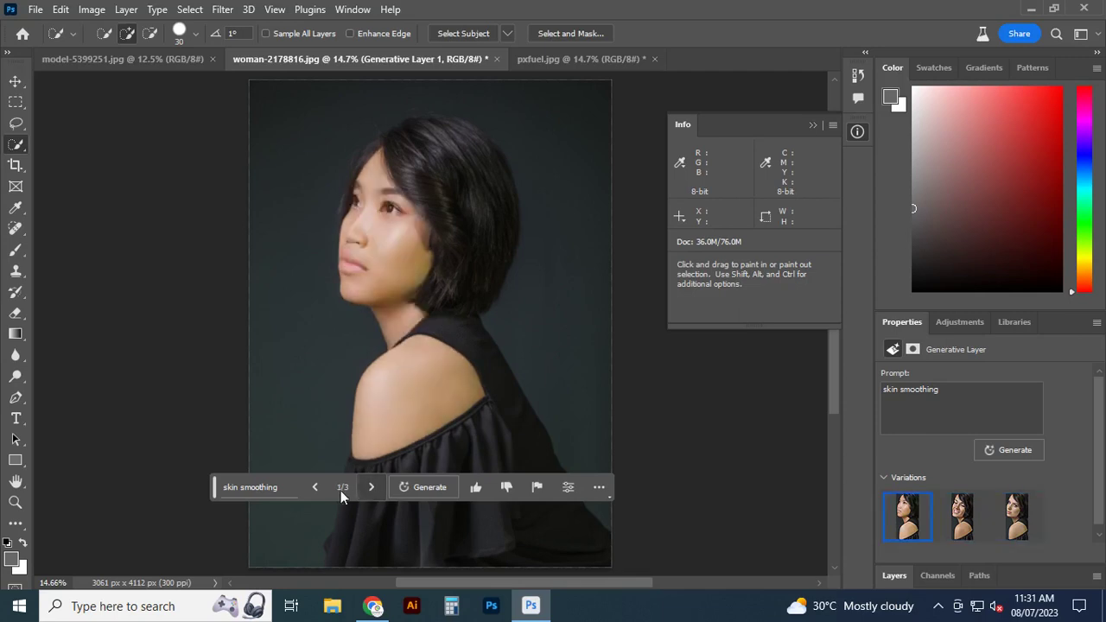
click(317, 487)
click(316, 487)
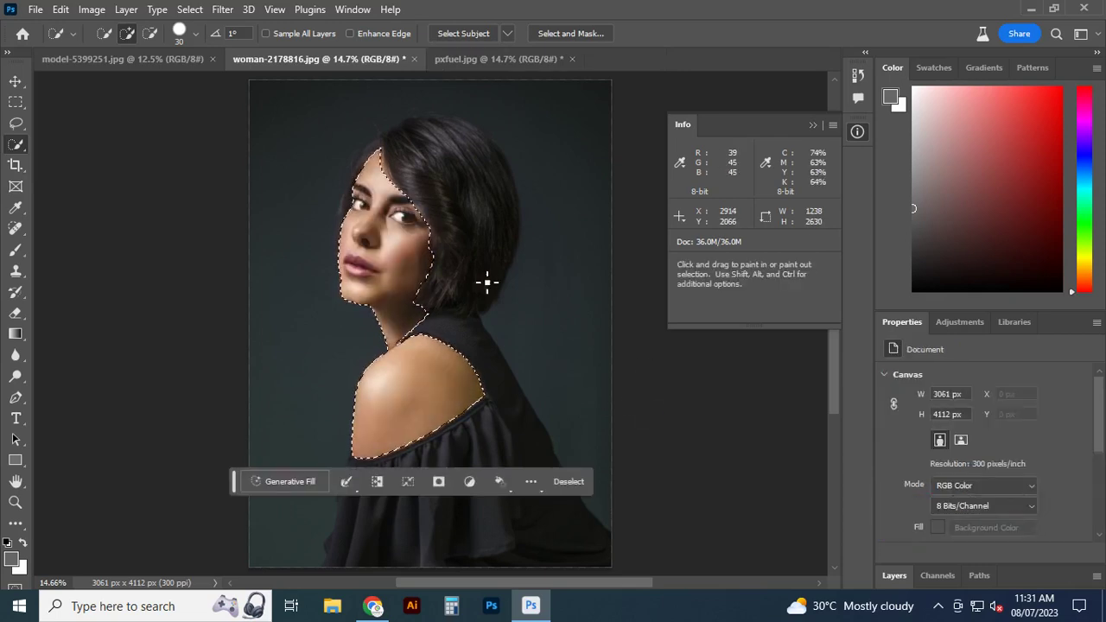
Zoom in on the face and browse the Healing tool options
scroll(381, 231, up, 2)
scroll(385, 234, up, 2)
scroll(389, 236, up, 1)
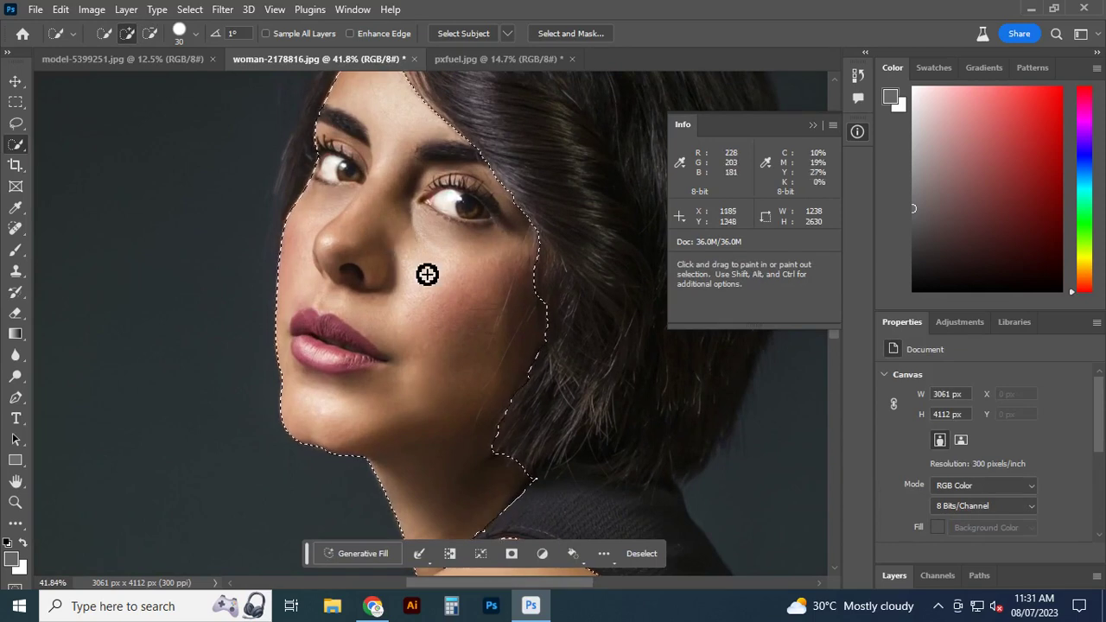
scroll(427, 274, up, 1)
scroll(426, 274, up, 1)
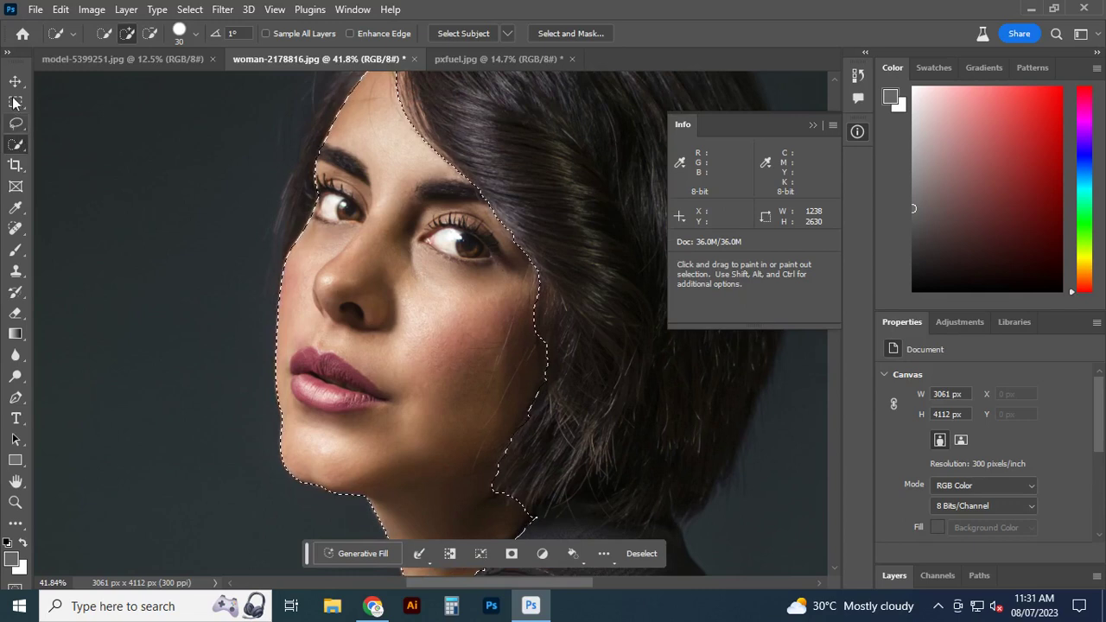
click(15, 83)
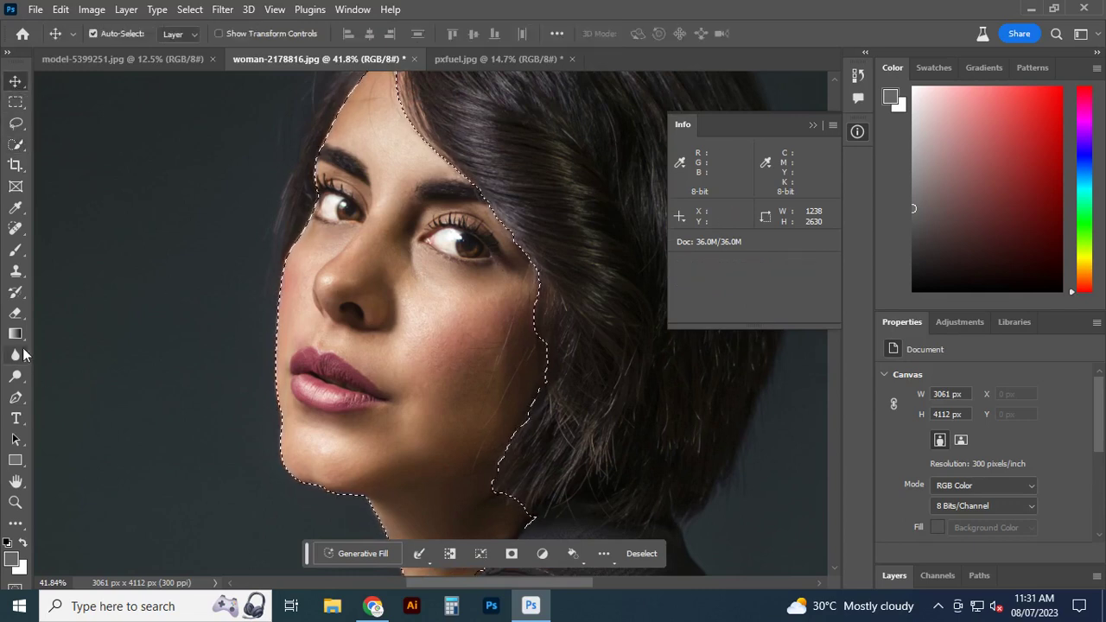
click(17, 229)
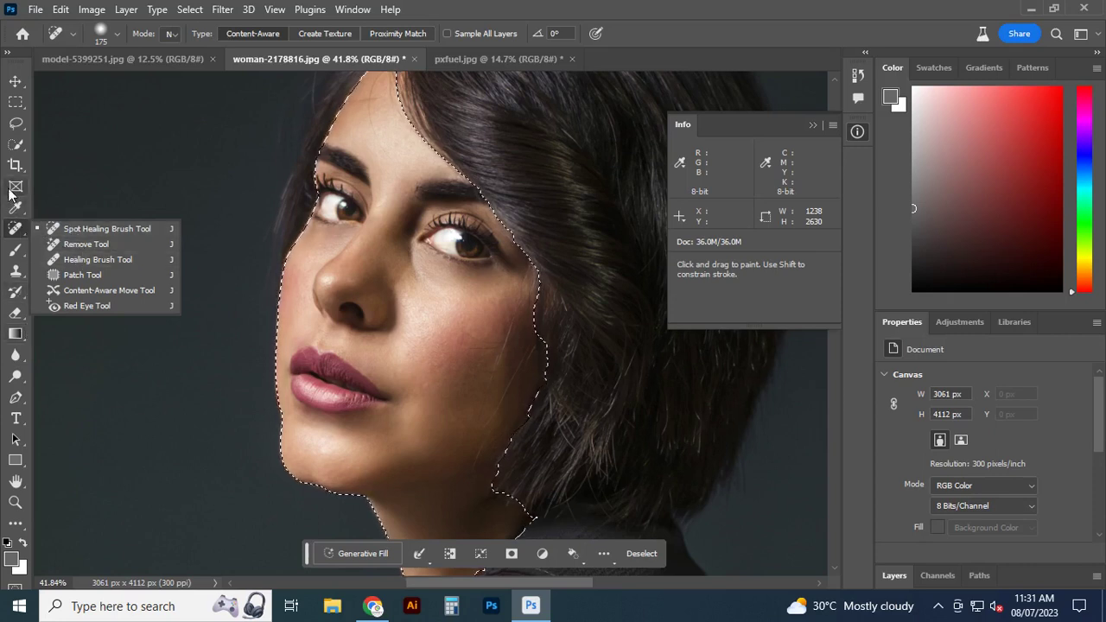
Pick the Lasso tool, return to Move, and bring up the Filter > Other list
click(14, 83)
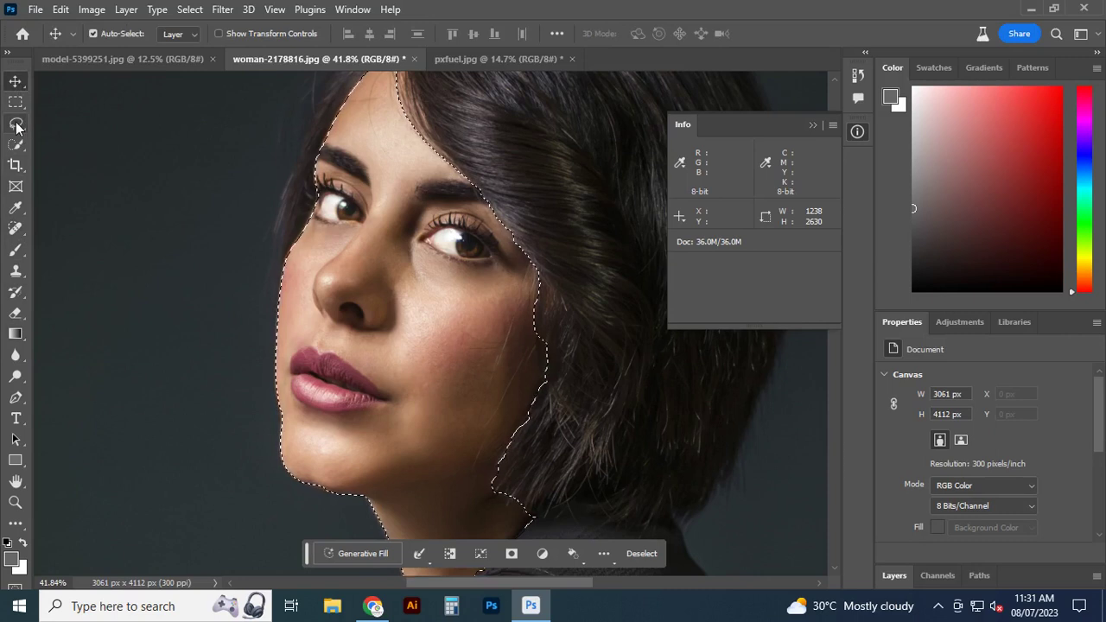
click(16, 124)
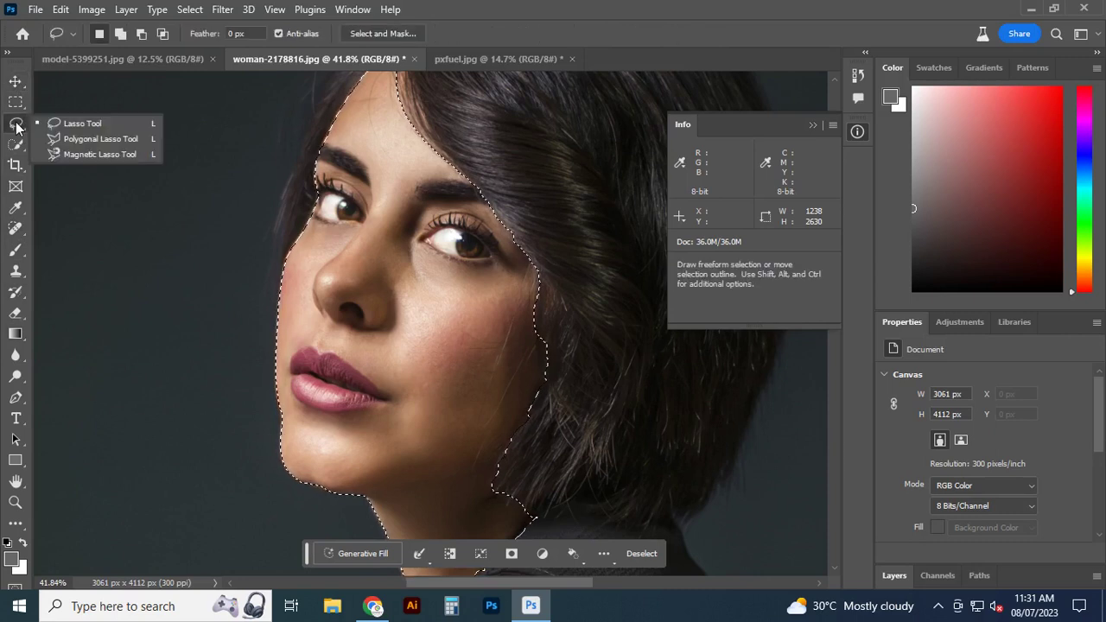
click(69, 124)
scroll(363, 450, down, 1)
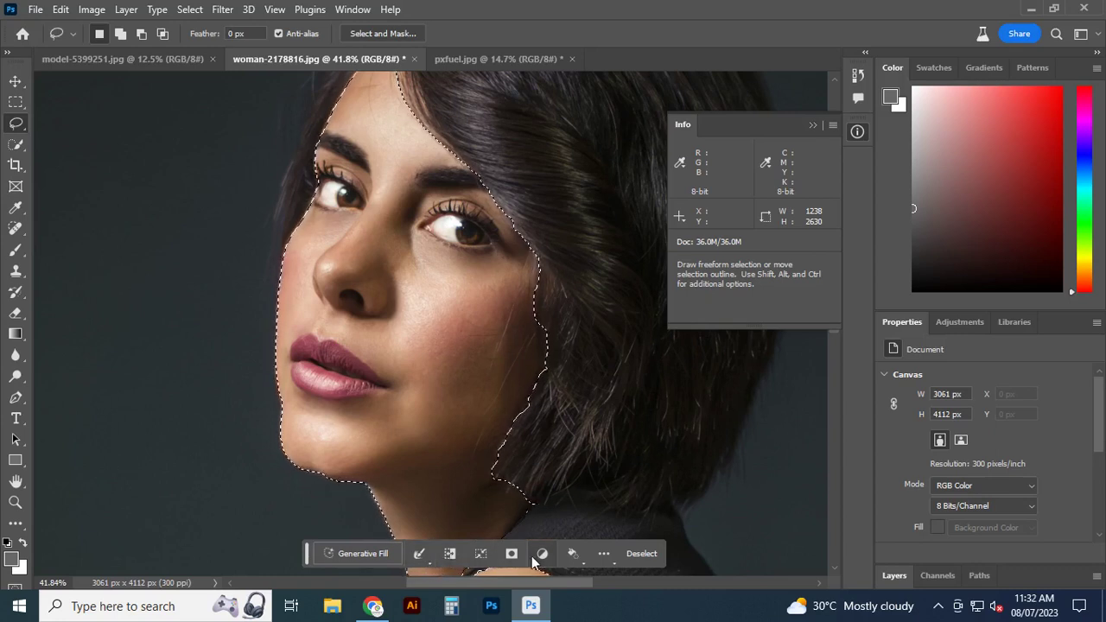
click(606, 556)
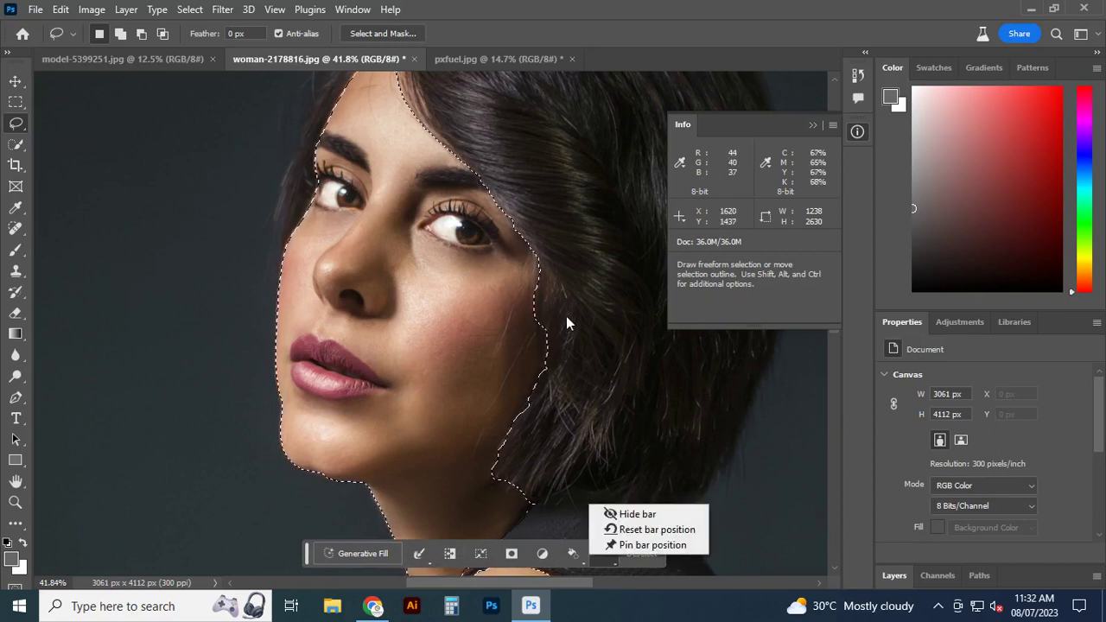
click(15, 82)
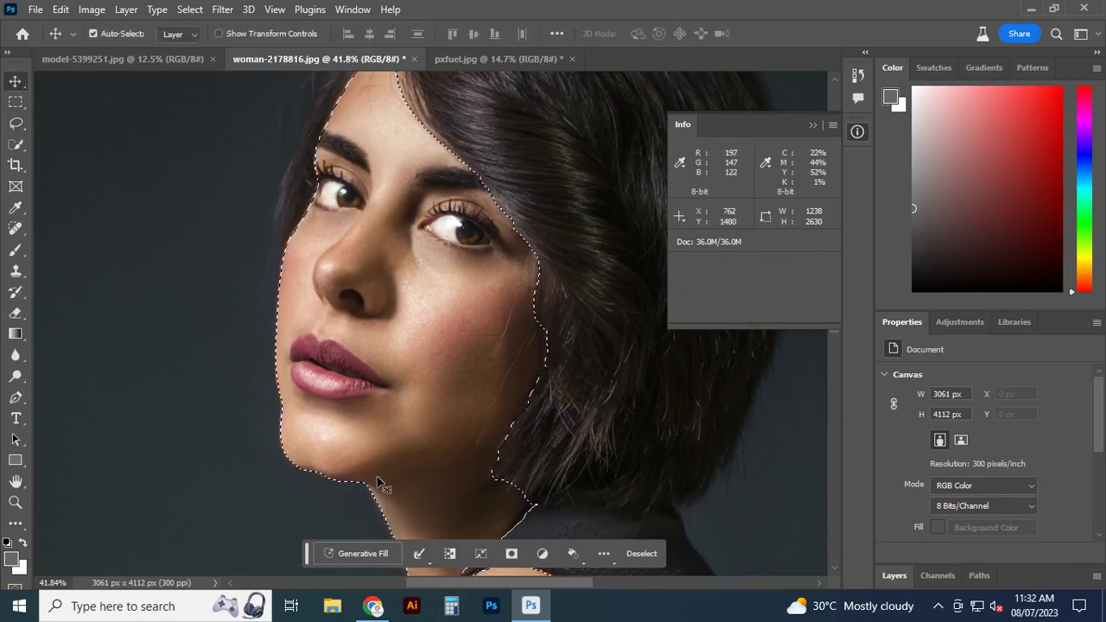
click(223, 10)
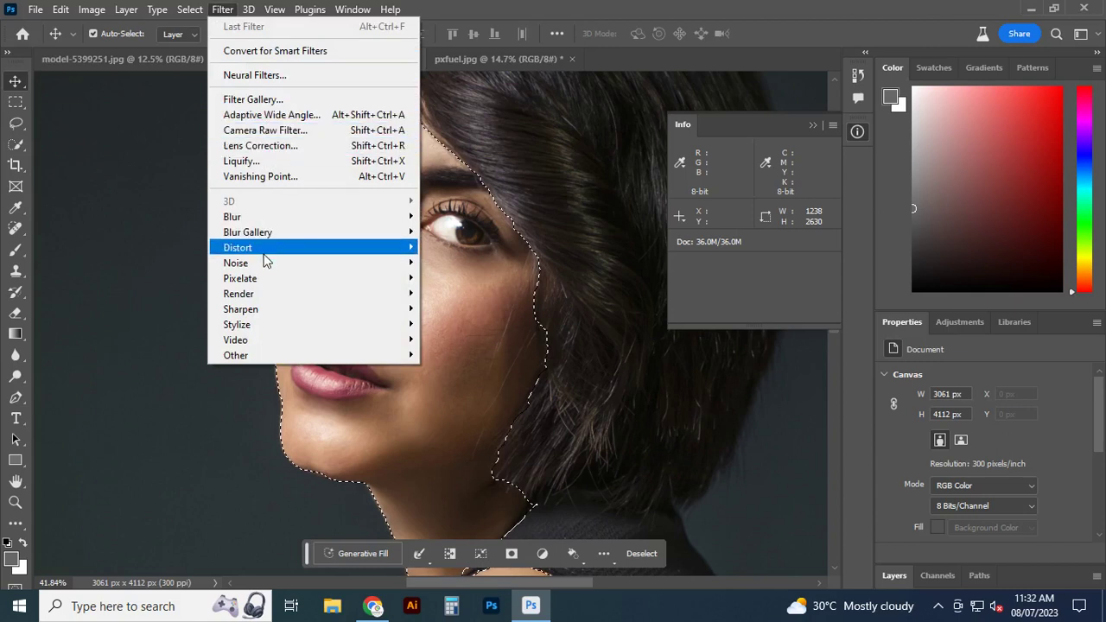
mouse_move(235, 355)
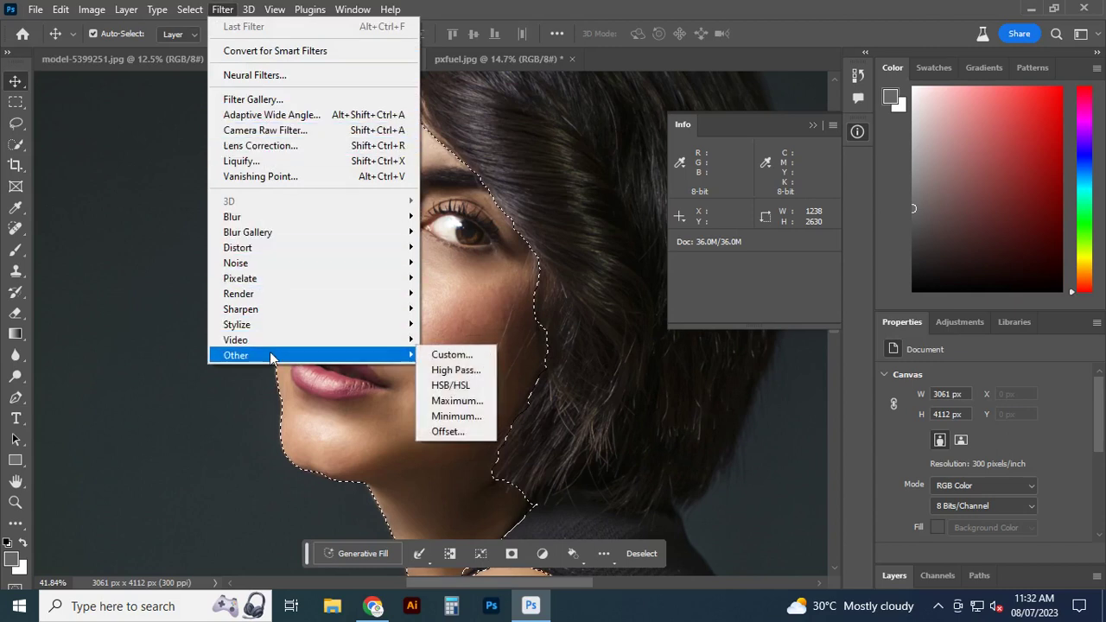
Preview High Pass at radii down to 1.1, cancel it, and fit the image on screen
click(472, 373)
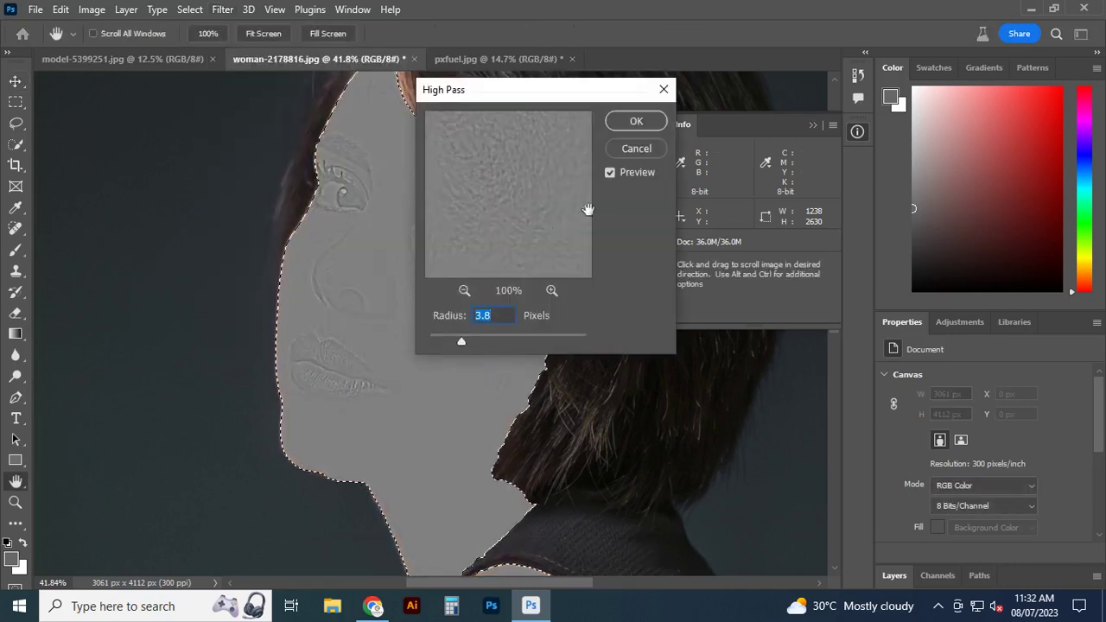
drag(461, 342, 439, 343)
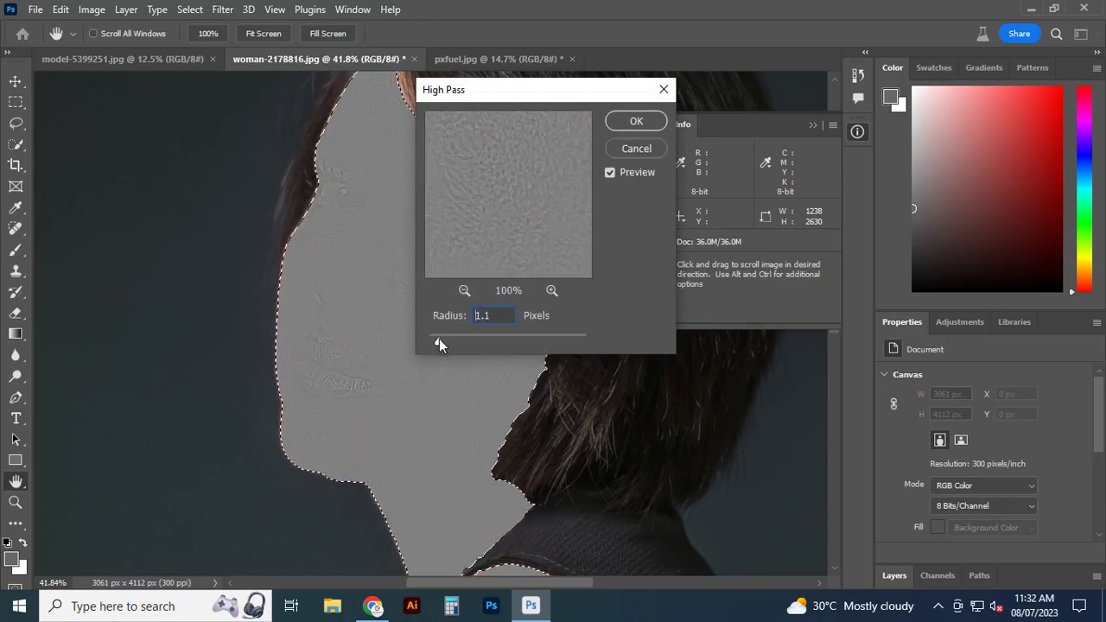
click(633, 148)
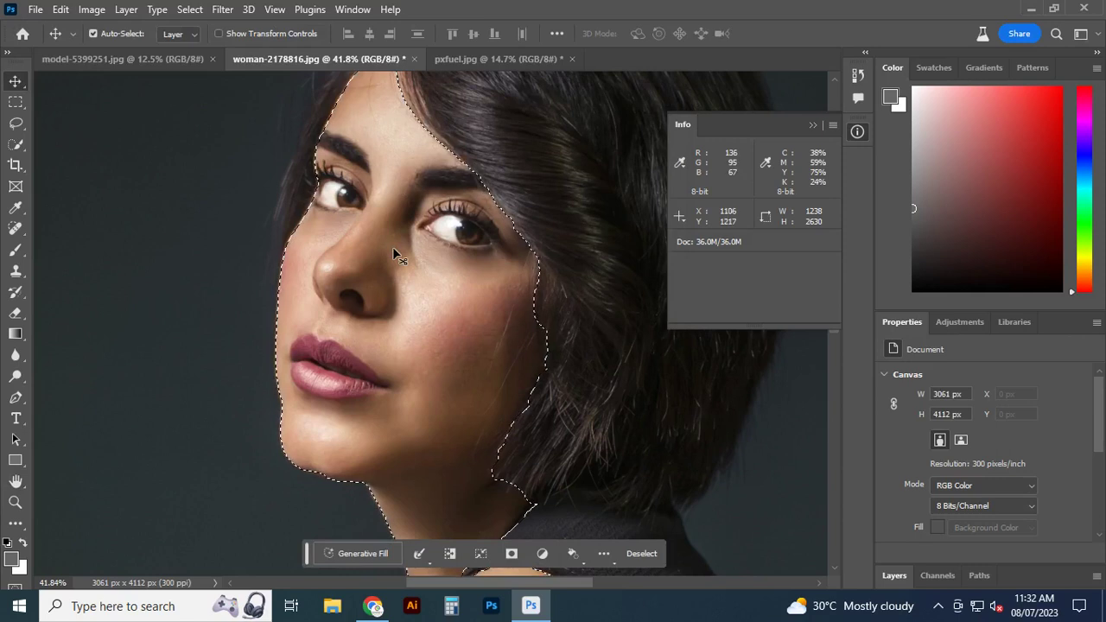
key(ctrl+0)
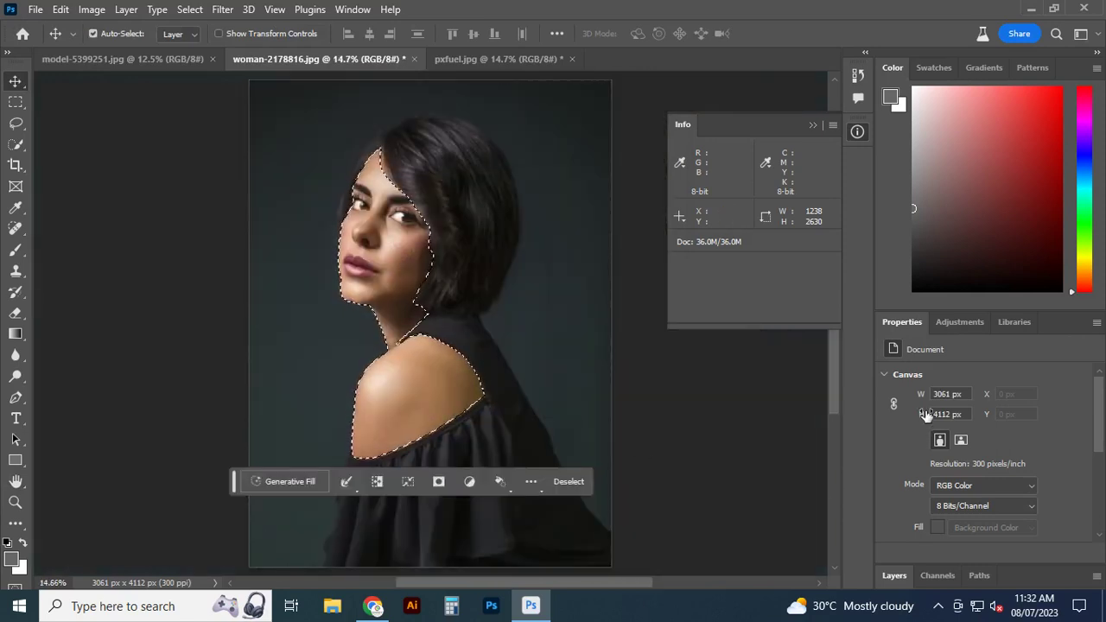
Copy the selected skin onto a new Layer 1
key(F7)
key(ctrl+j)
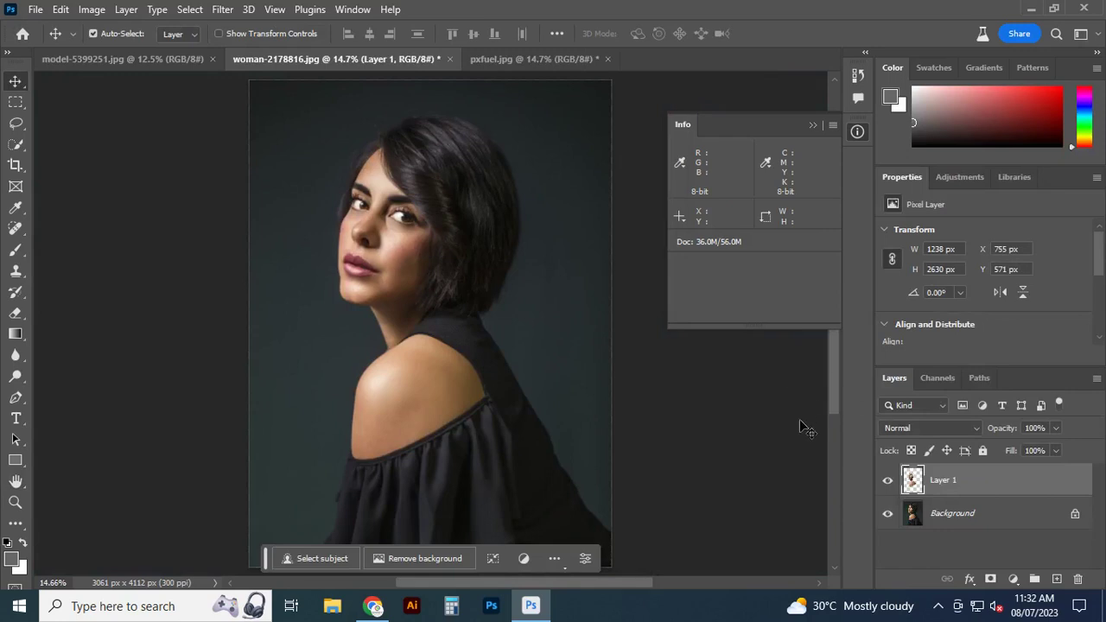
ctrl+click(912, 483)
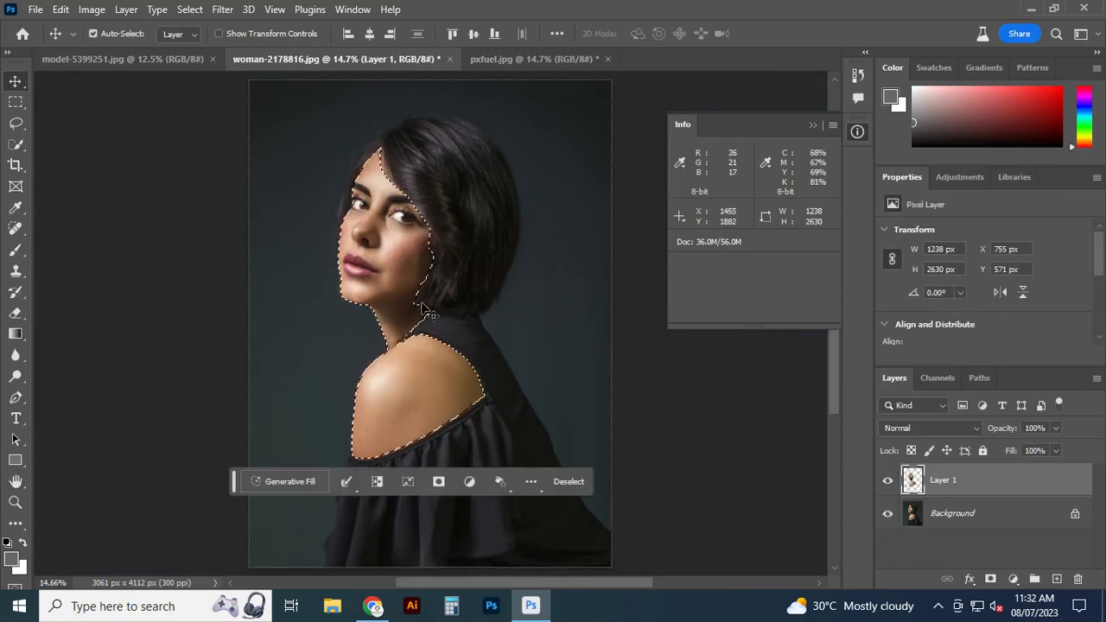
scroll(368, 273, up, 1)
scroll(394, 240, up, 1)
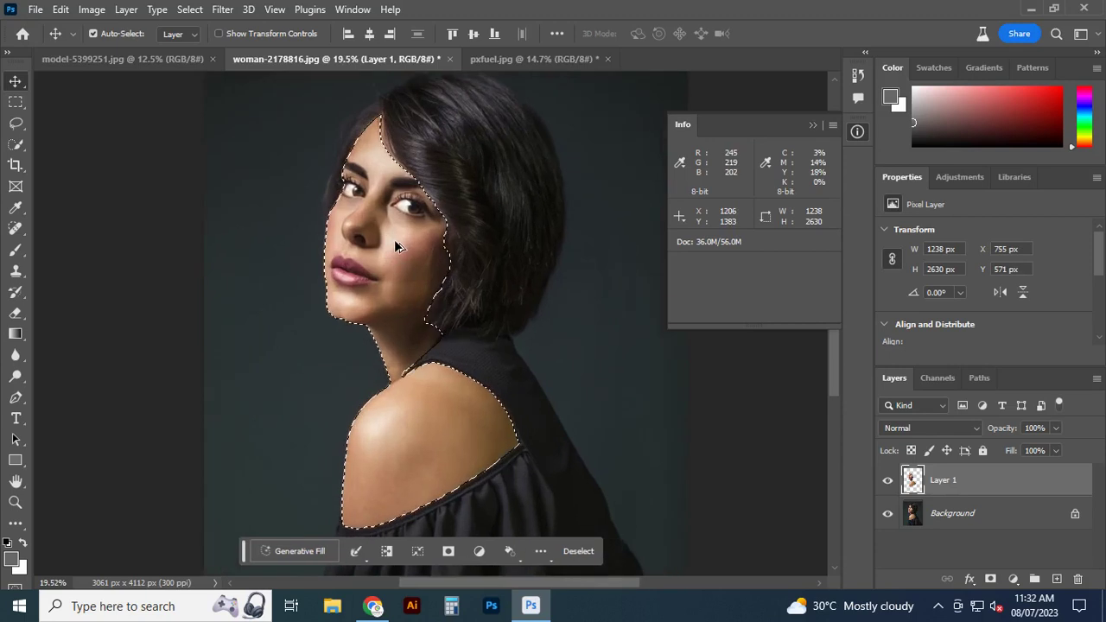
scroll(397, 231, up, 1)
Invert Layer 1's colours and set its blend mode to Luminosity
click(94, 10)
mouse_move(116, 52)
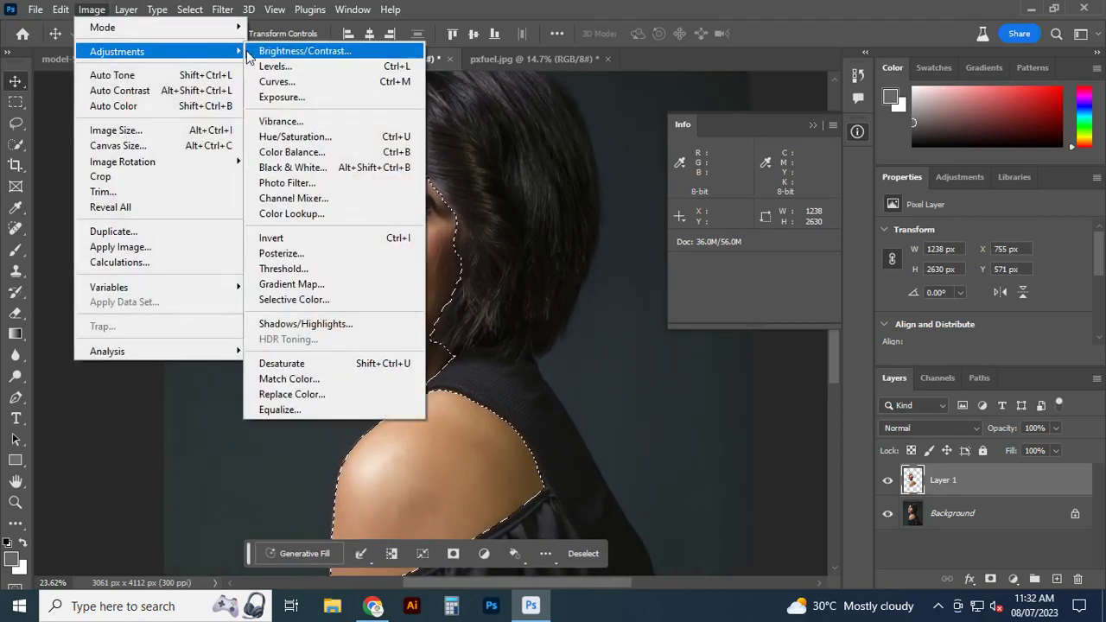
click(313, 245)
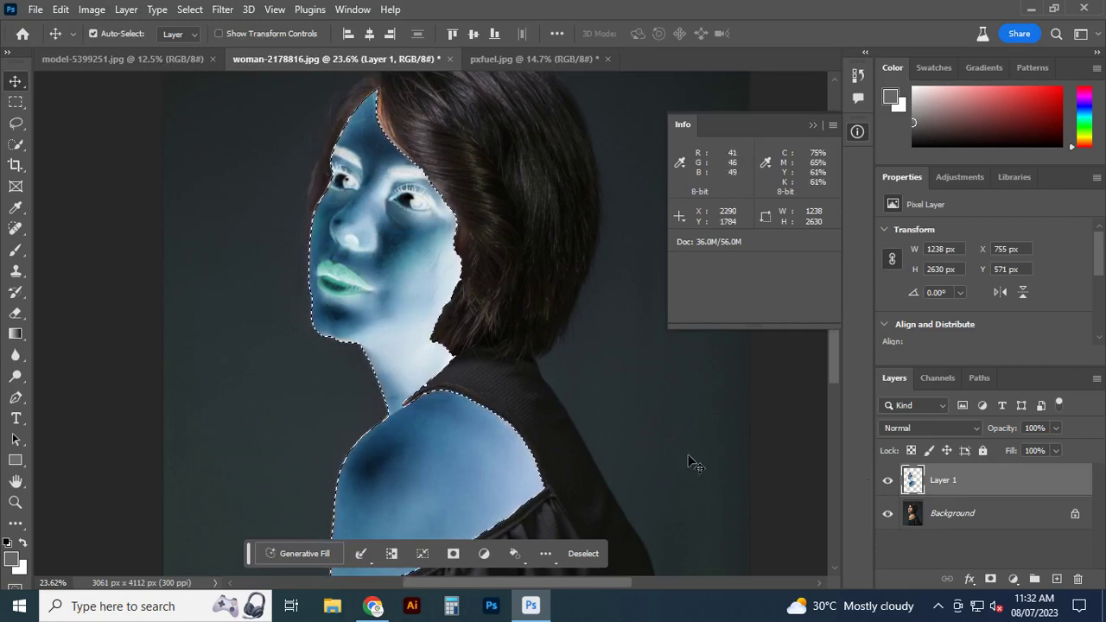
click(961, 430)
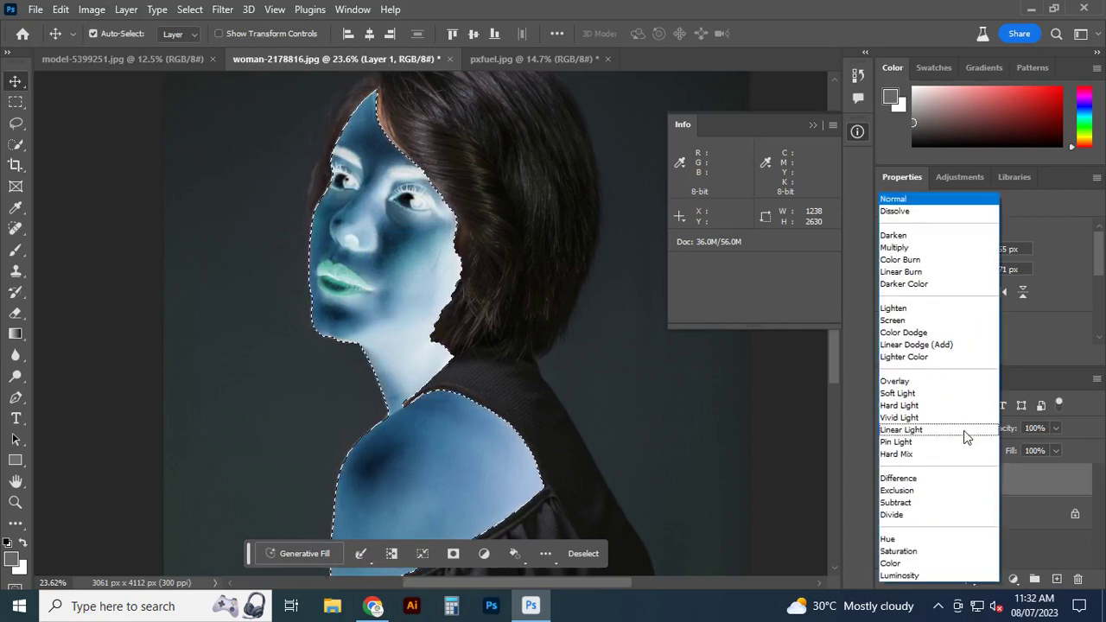
click(900, 576)
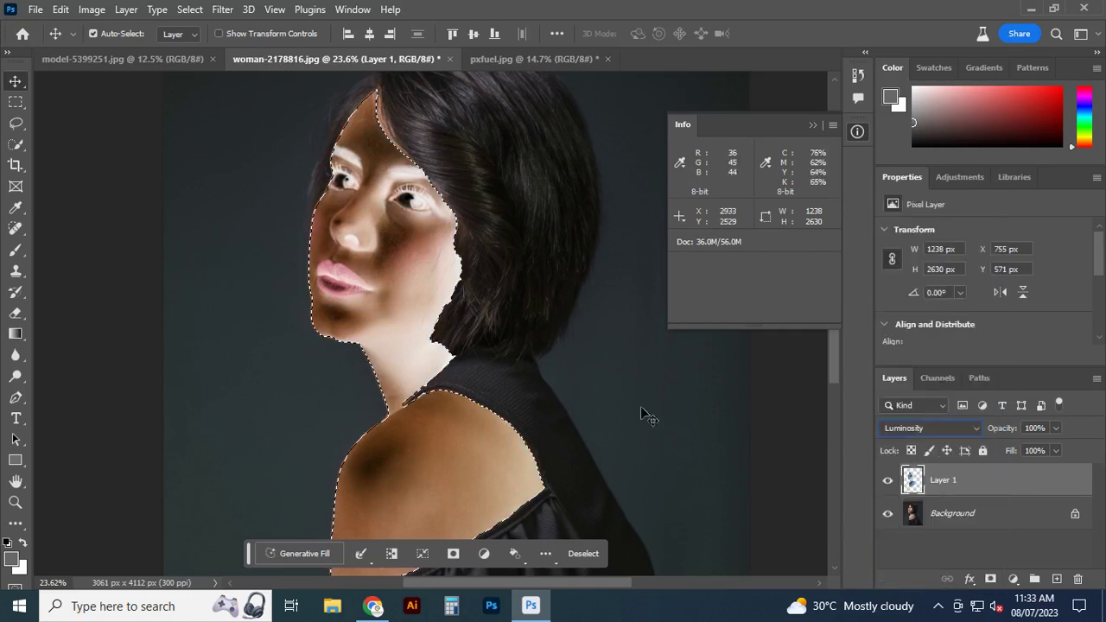
Try High Pass radii from 1.9 to 0.1 without applying, then return Layer 1 to Normal blend
click(223, 10)
mouse_move(232, 217)
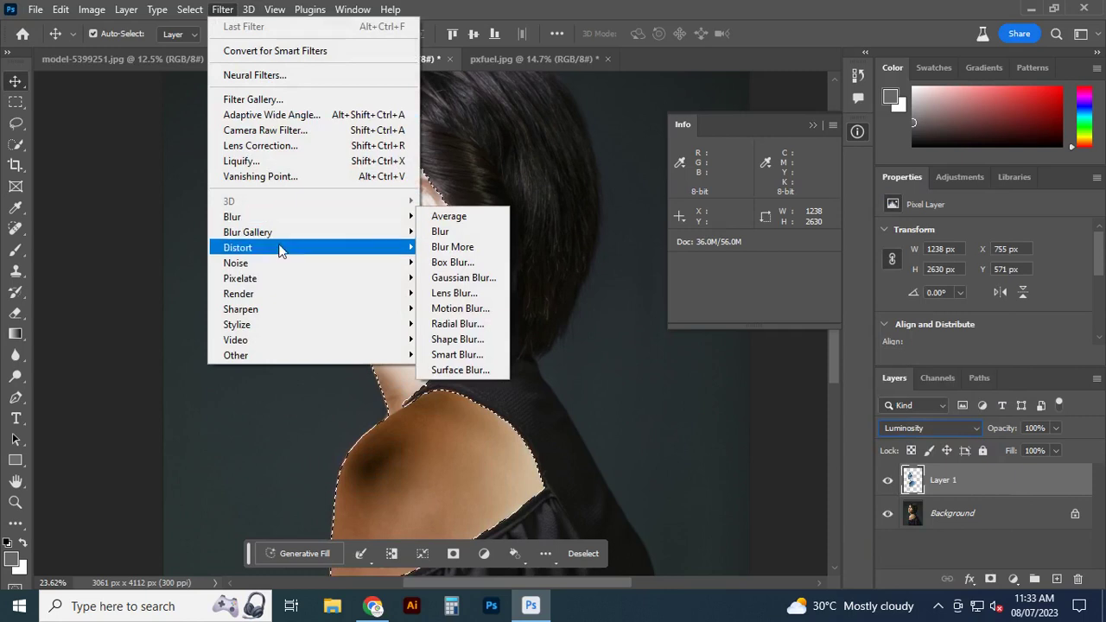
mouse_move(236, 355)
click(455, 370)
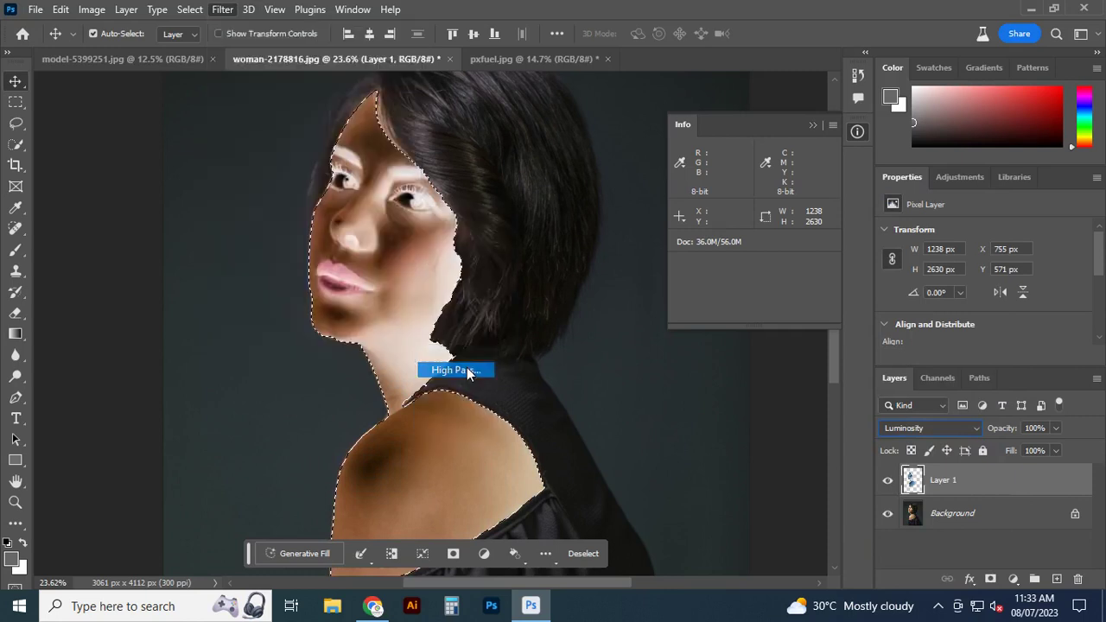
mouse_move(461, 341)
mouse_down()
mouse_move(438, 343)
mouse_move(583, 339)
mouse_up()
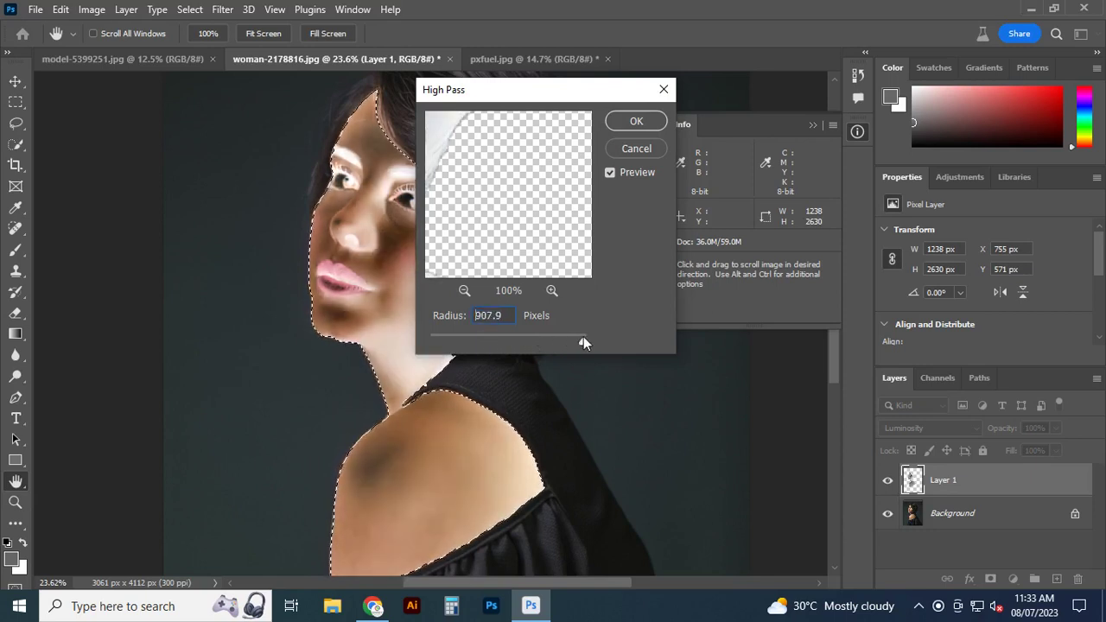
drag(487, 342, 430, 341)
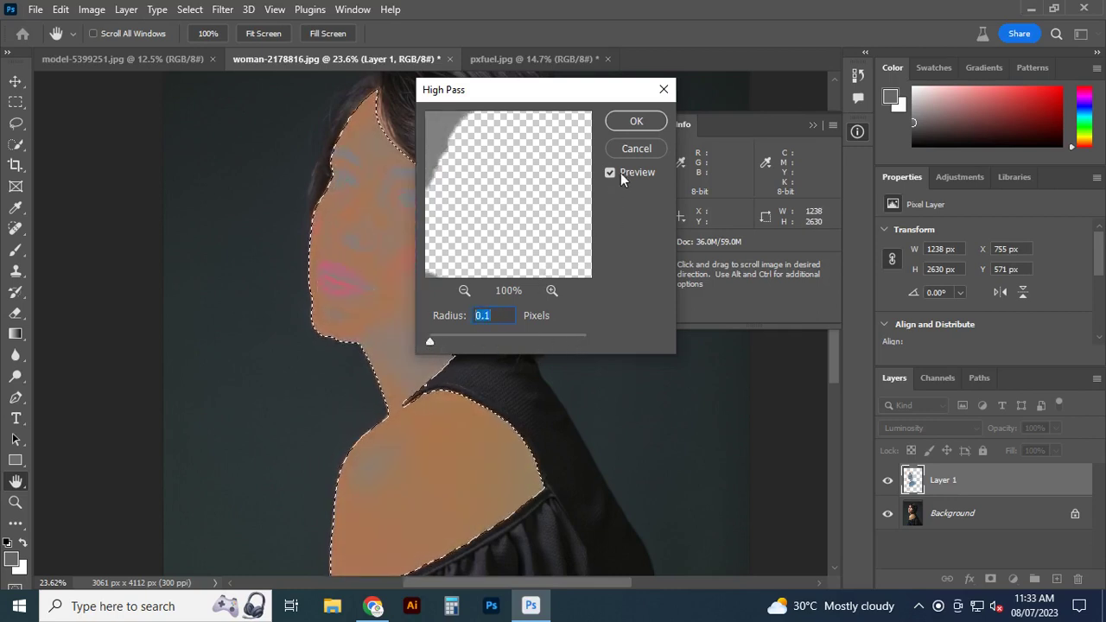
click(636, 121)
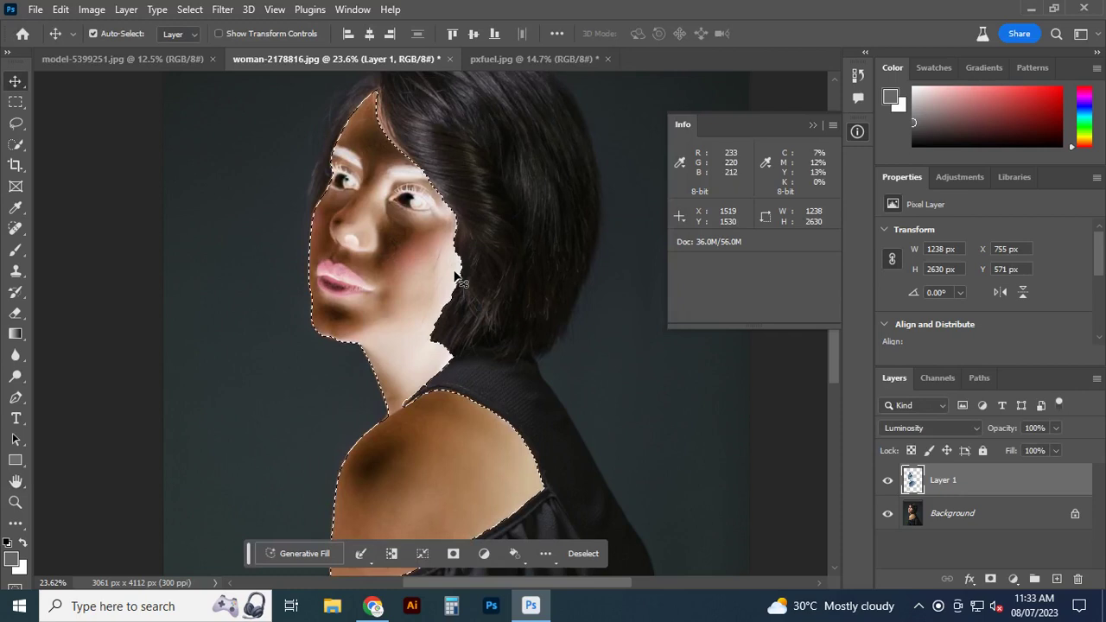
key(ctrl)
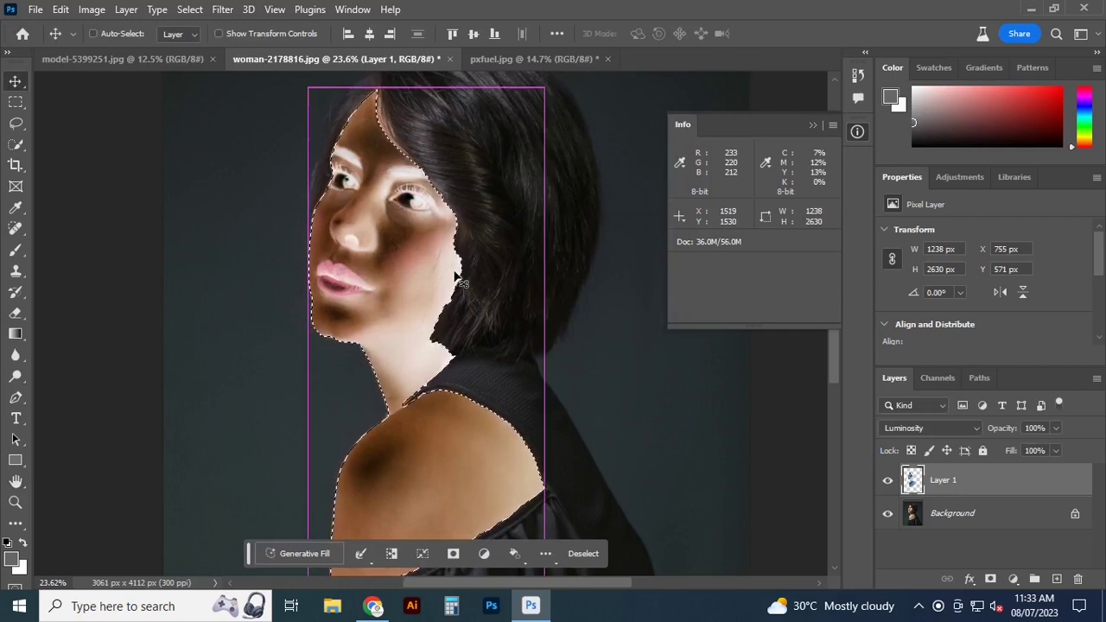
key(shift+alt+n)
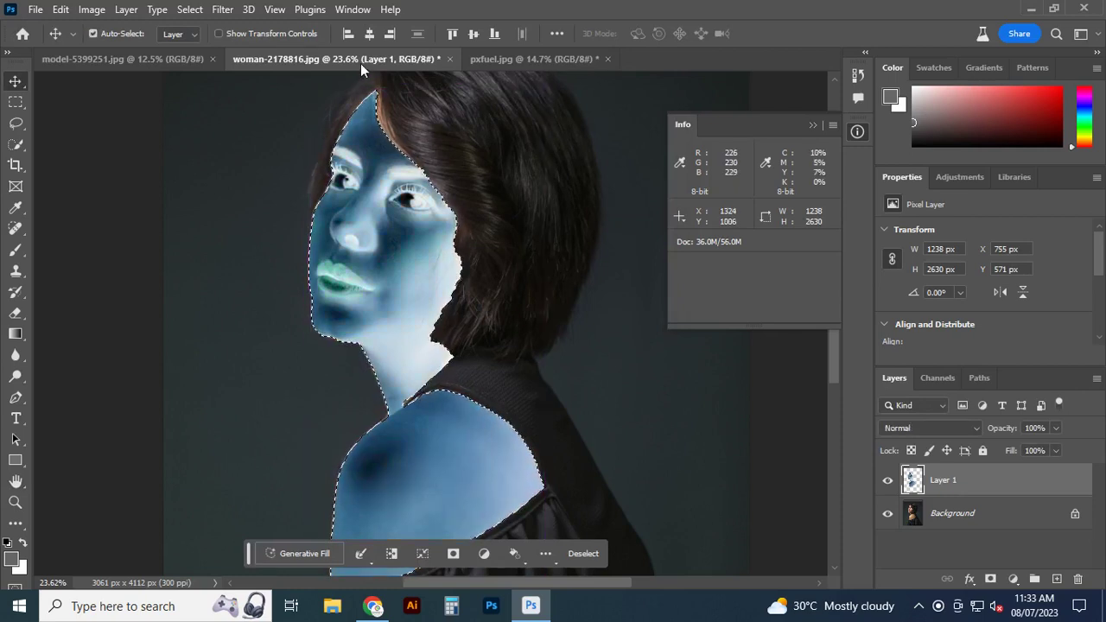
Preview High Pass on Layer 1, lowering the radius through 3.0 and 1.9 to about 1.2 pixels
click(223, 12)
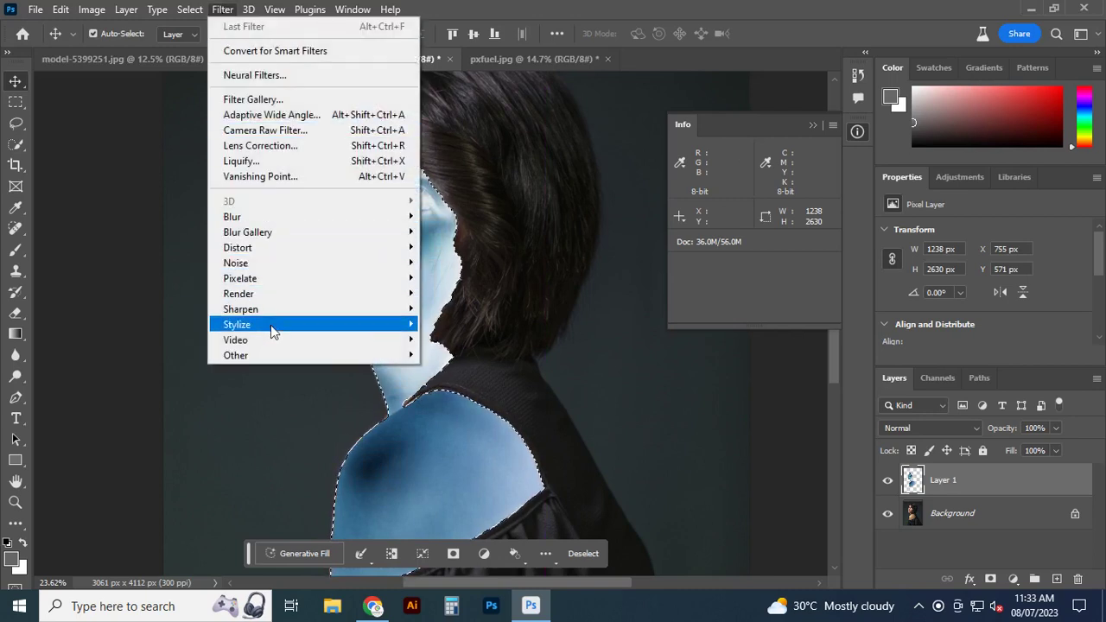
mouse_move(236, 355)
click(451, 372)
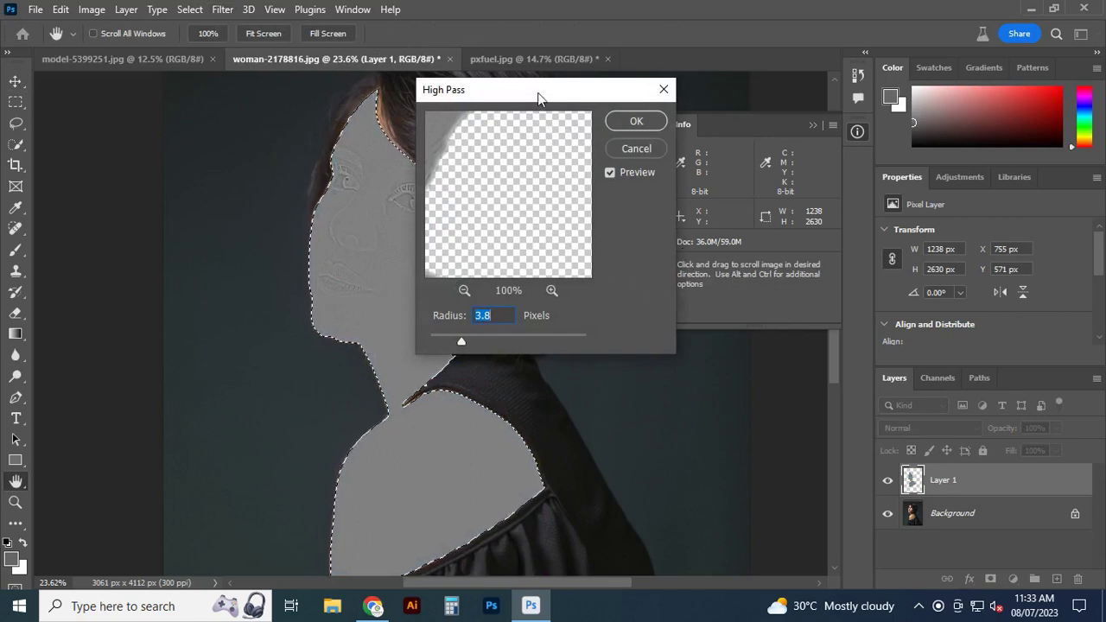
drag(537, 89, 632, 128)
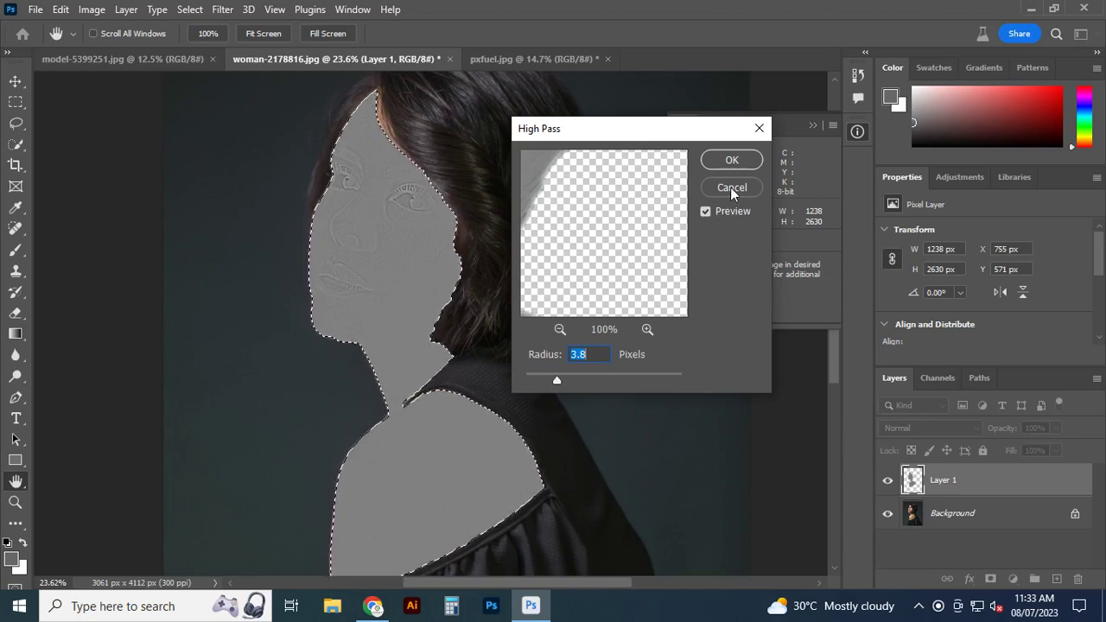
drag(557, 380, 547, 379)
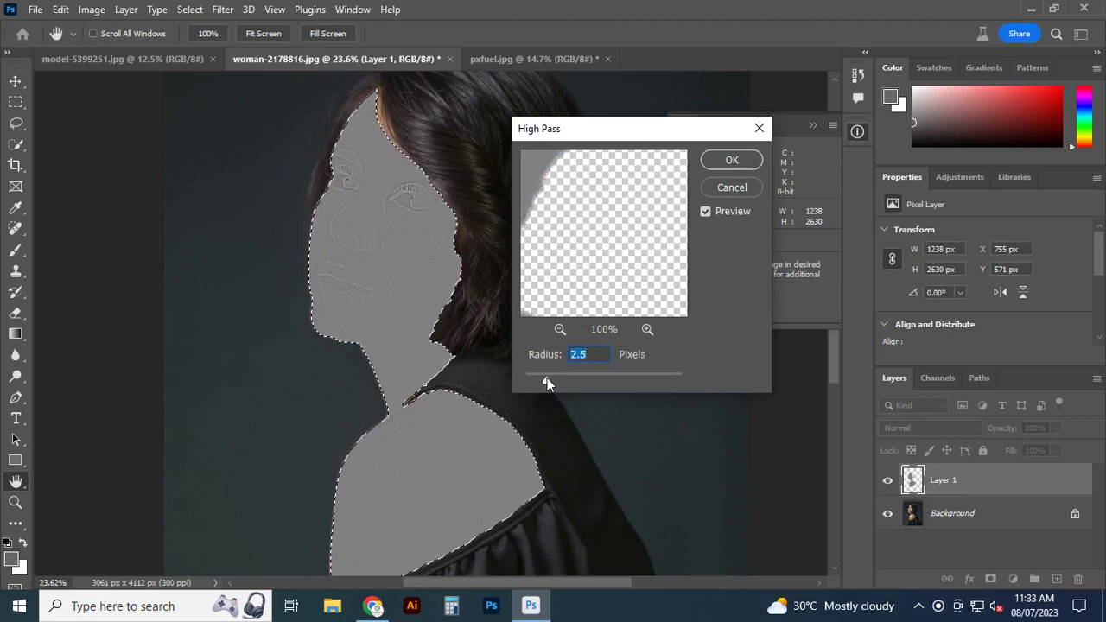
drag(547, 377, 537, 380)
drag(589, 263, 640, 277)
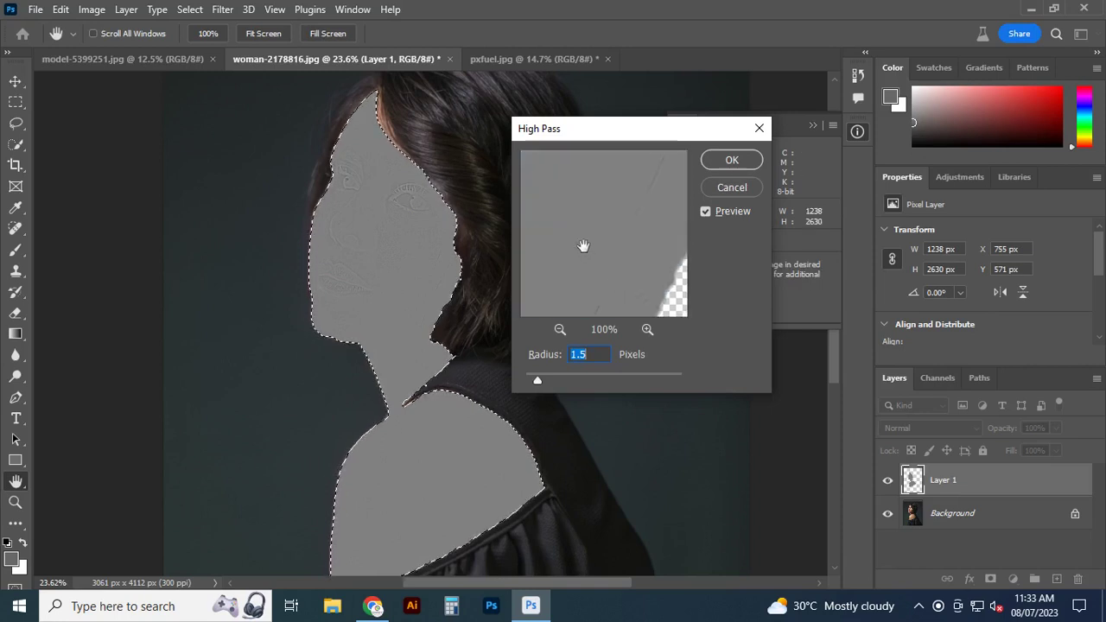
drag(537, 380, 535, 381)
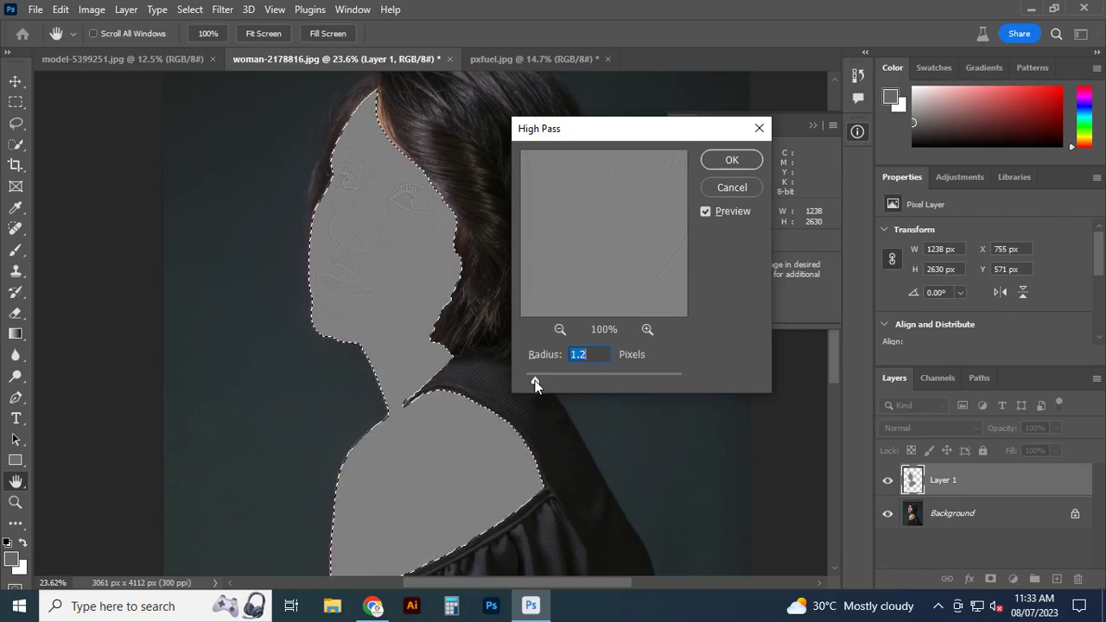
drag(538, 383, 535, 381)
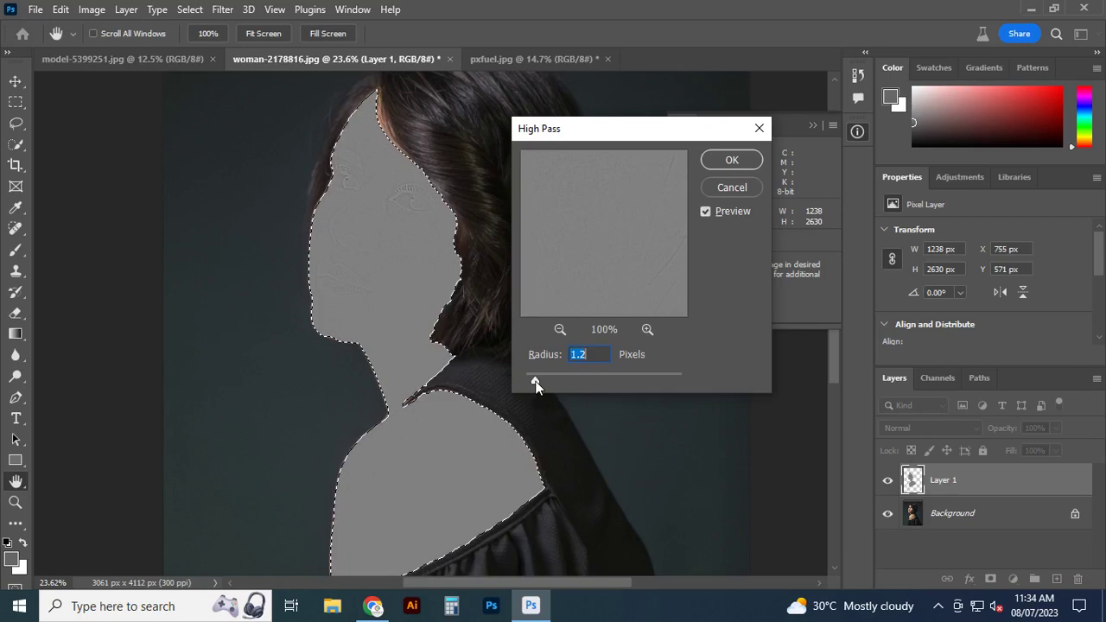
Apply the 1.2-pixel High Pass, then blend Layer 1 in Lighten mode at 10% opacity
click(716, 160)
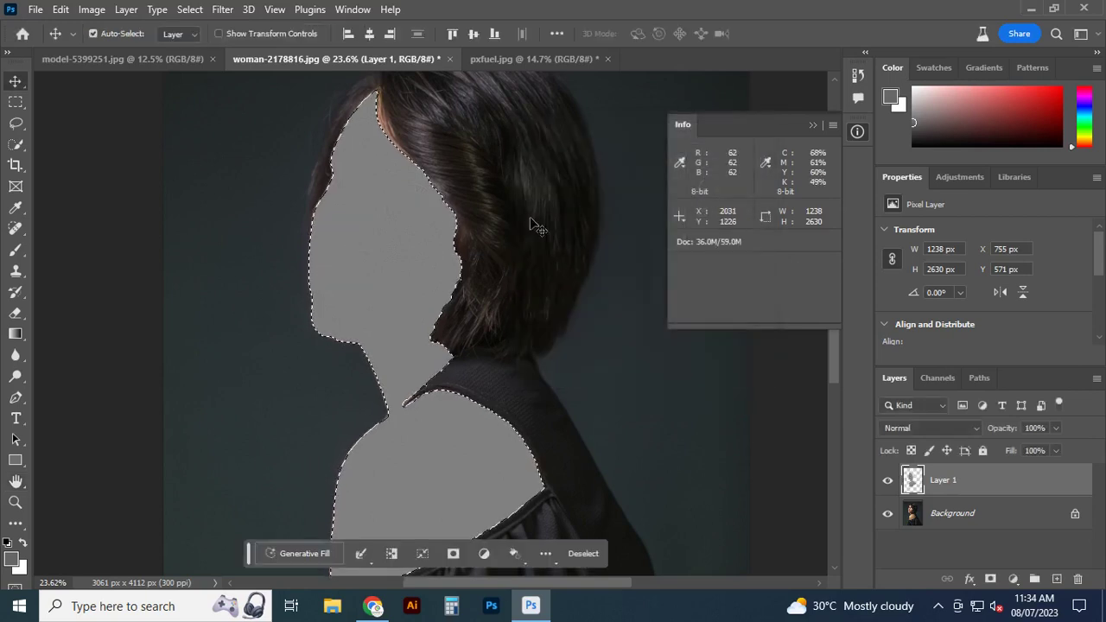
click(978, 429)
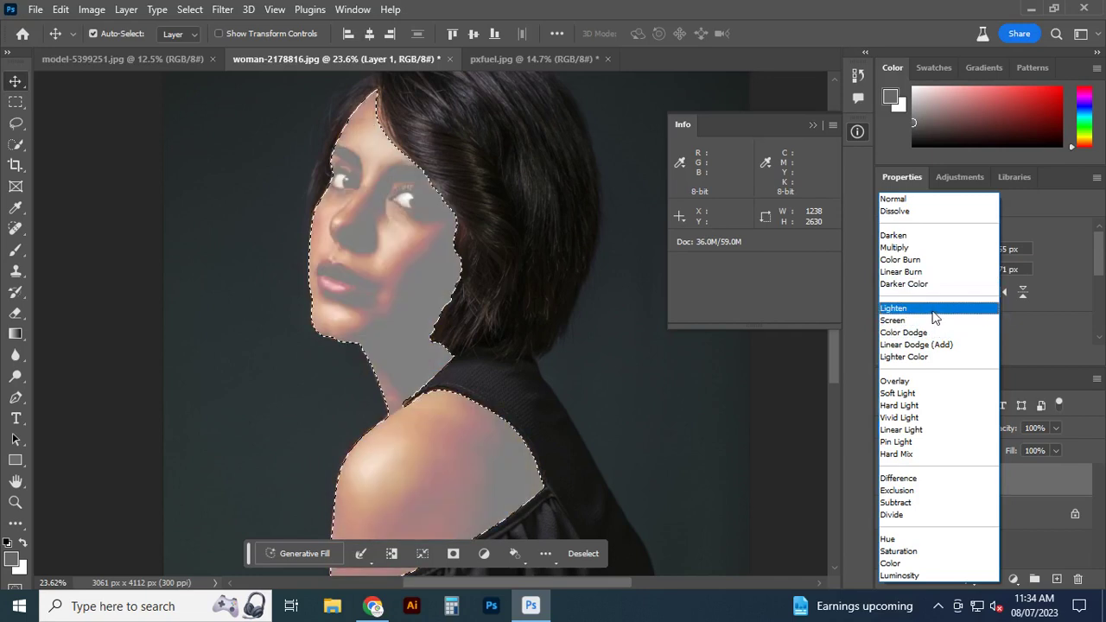
click(932, 310)
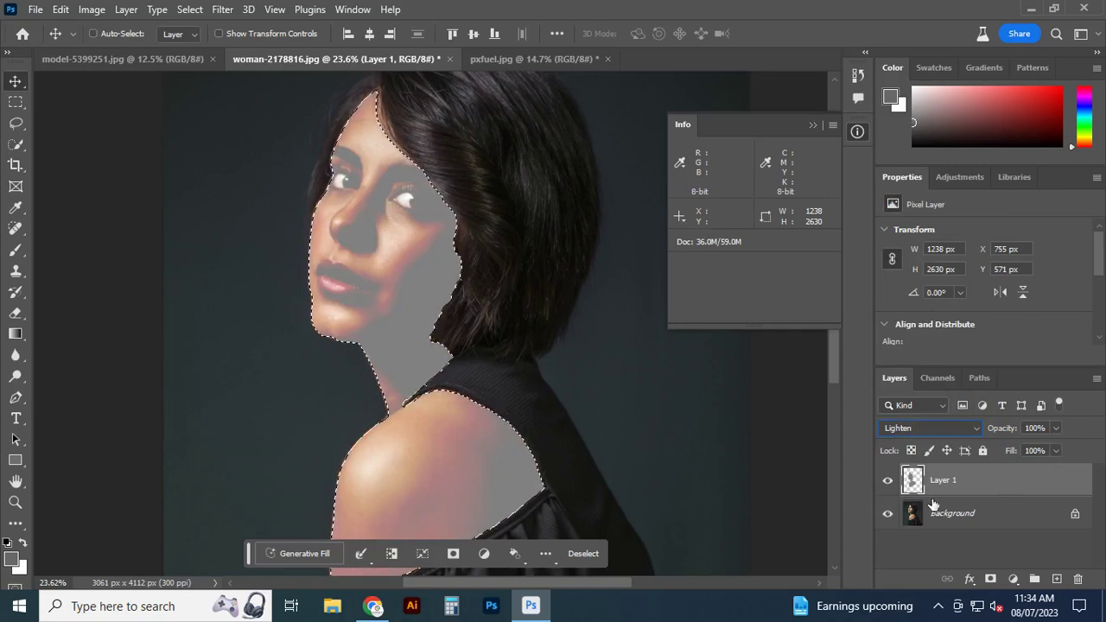
click(1056, 451)
drag(1031, 447, 995, 448)
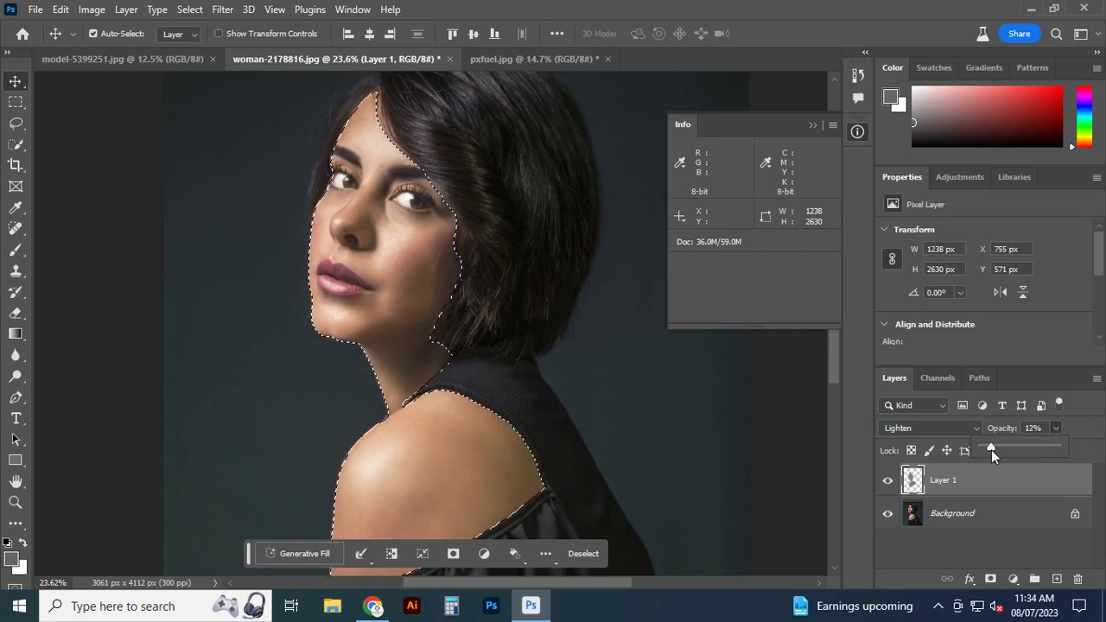
drag(991, 449, 990, 449)
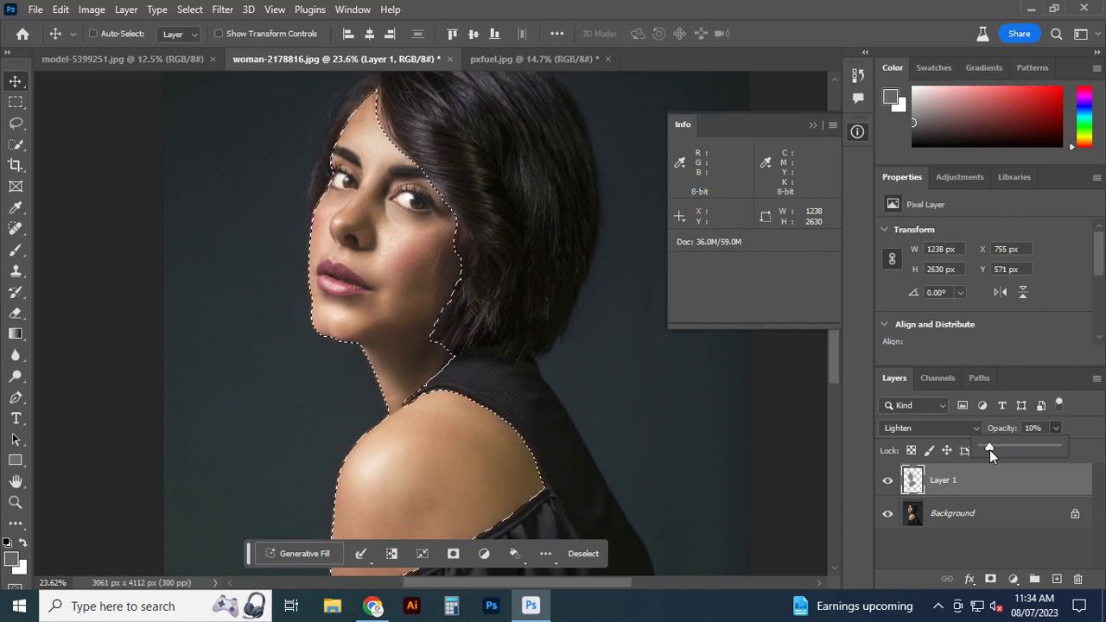
Dismiss the deselect-layers warning and duplicate the Background as Layer 2
scroll(395, 209, up, 3)
scroll(397, 235, up, 3)
scroll(389, 260, up, 2)
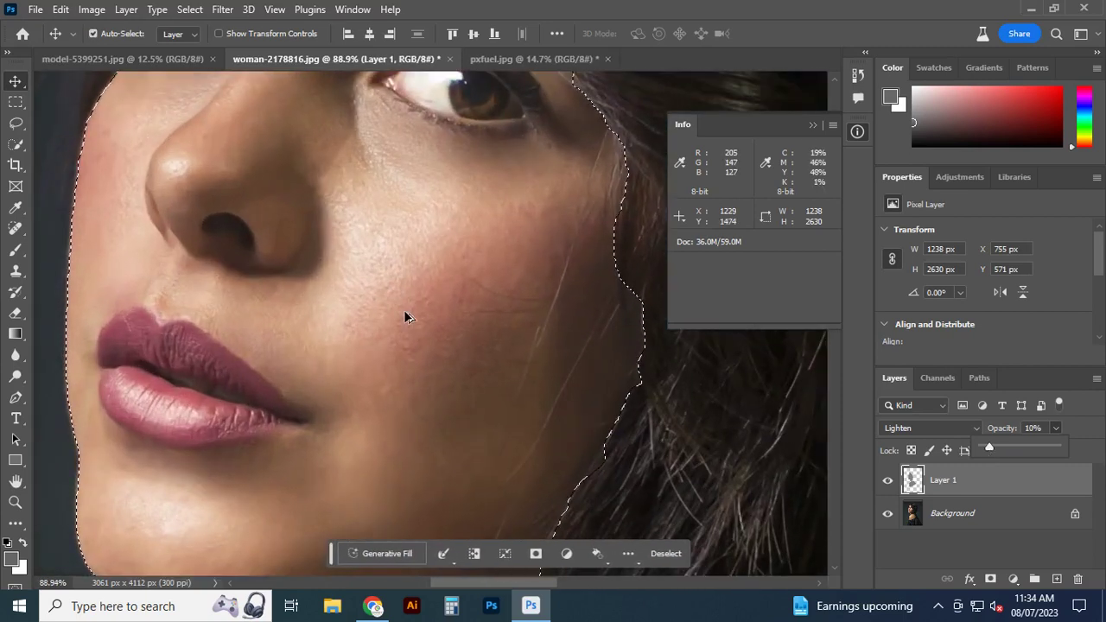
click(1011, 553)
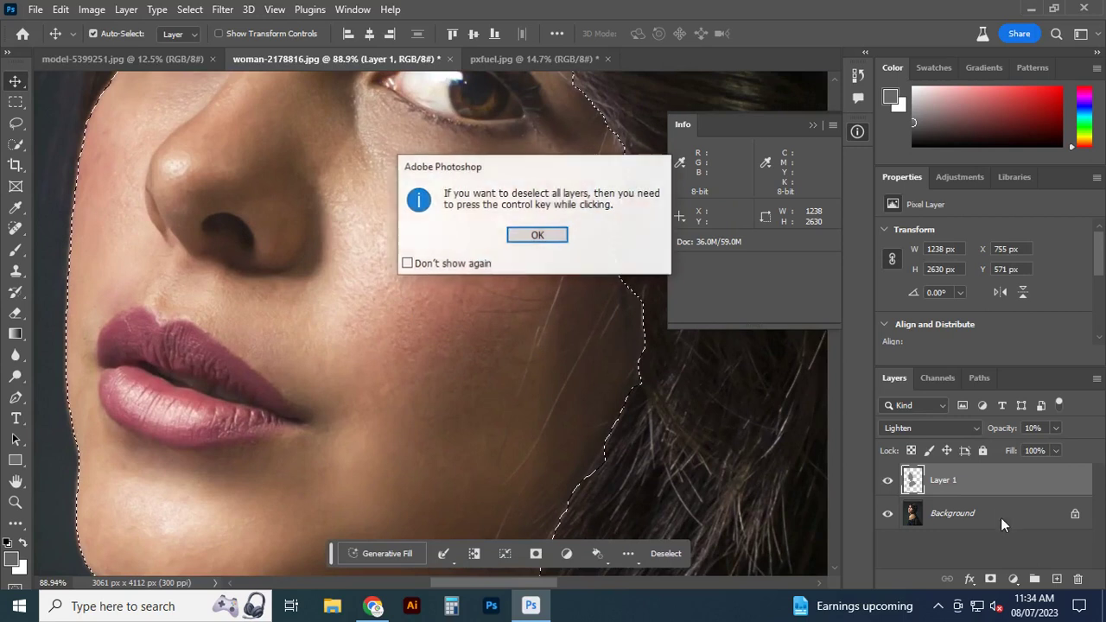
click(534, 235)
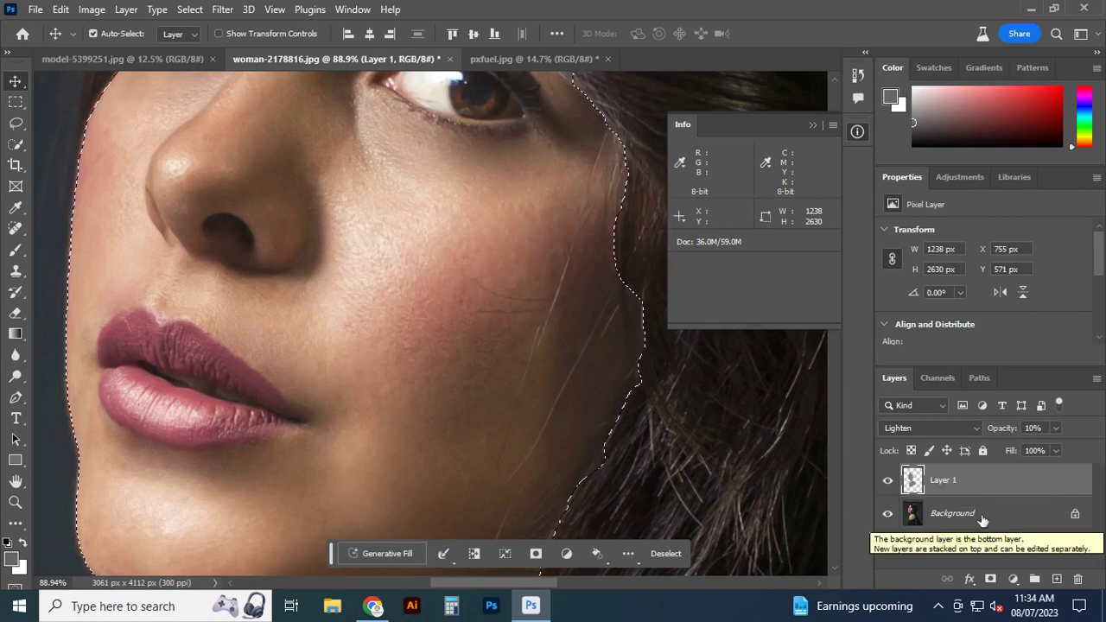
click(940, 518)
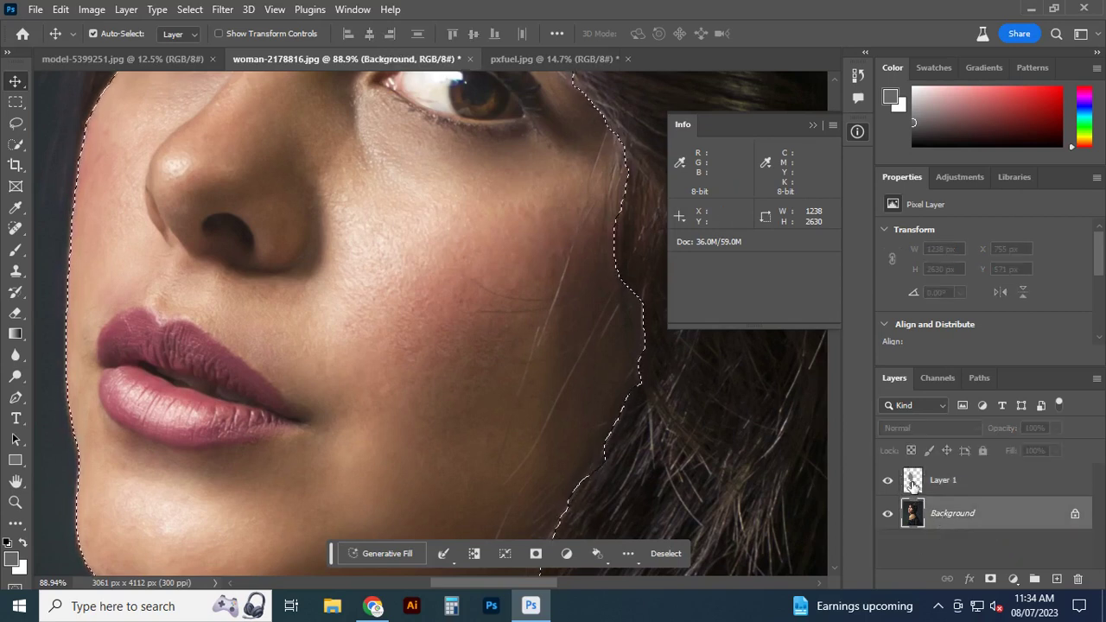
key(ctrl+j)
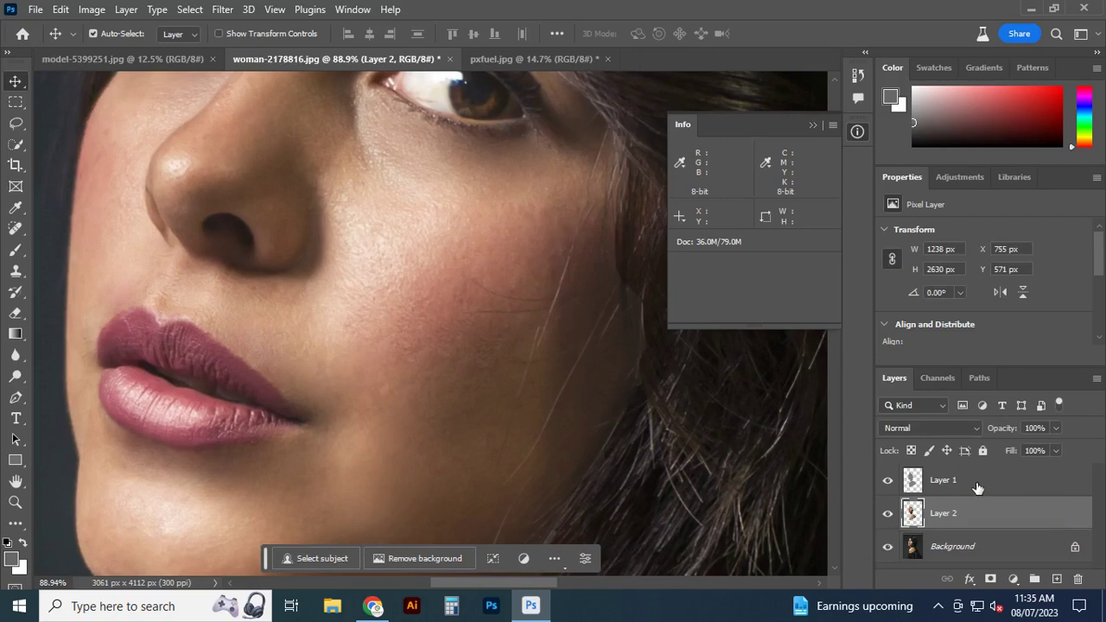
Set Layer 1 to Color blend mode at 21% opacity
click(977, 486)
click(977, 427)
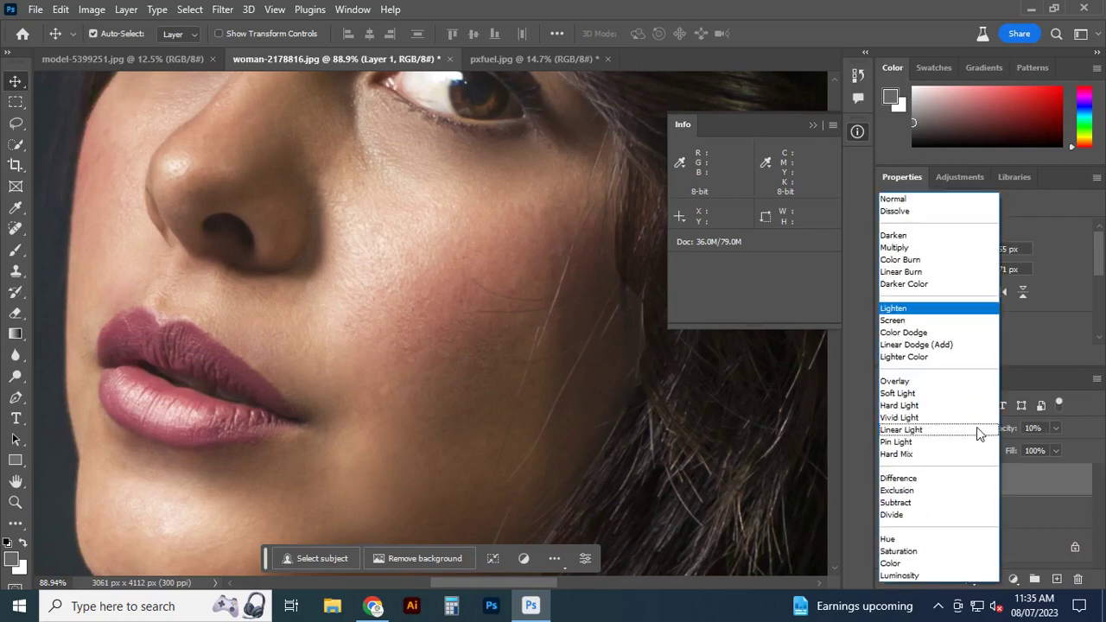
click(928, 564)
click(1056, 429)
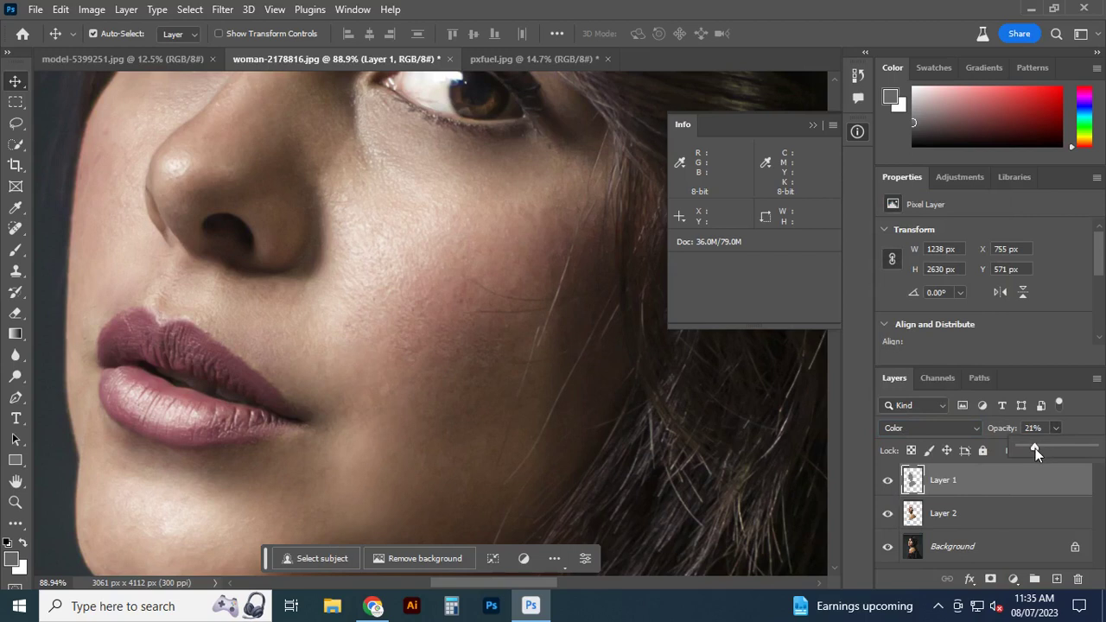
Set Layer 2's blend mode to Soft Light
click(979, 519)
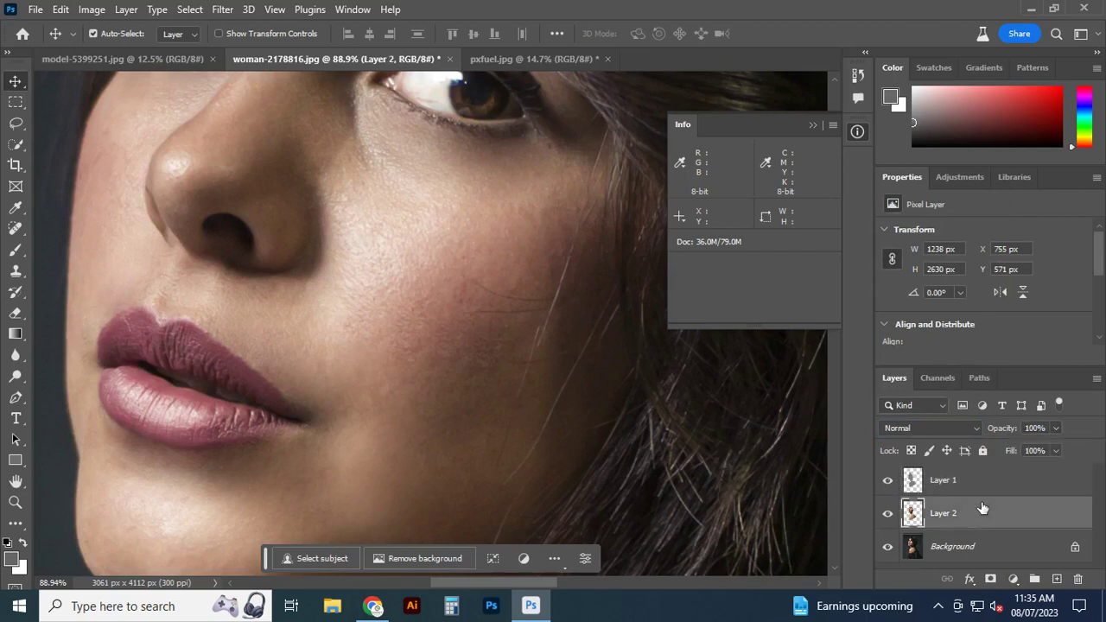
click(968, 428)
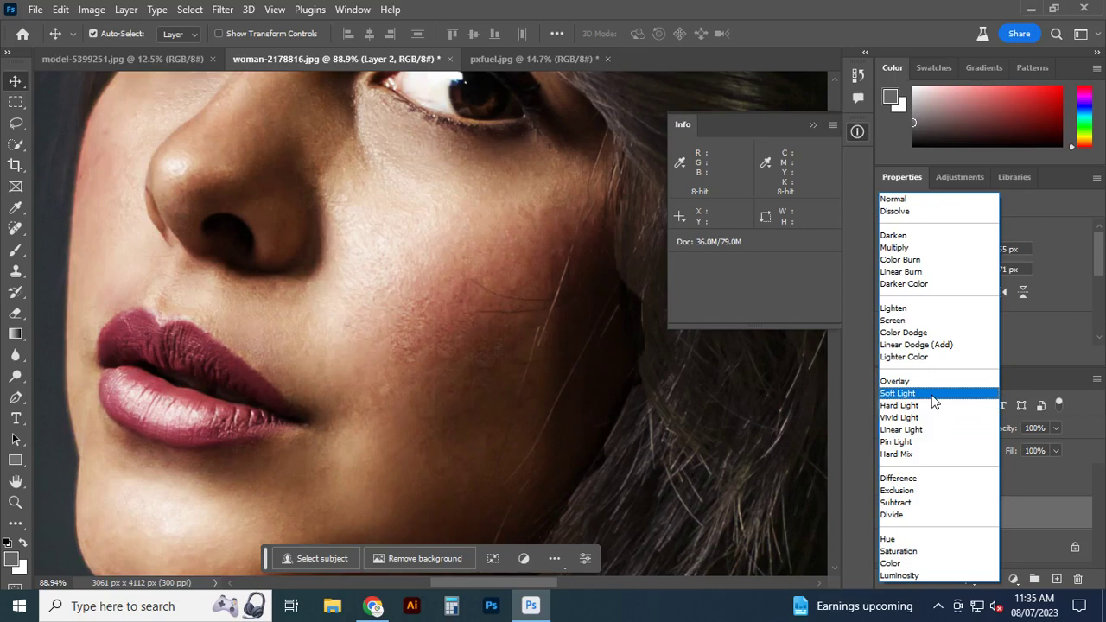
click(933, 395)
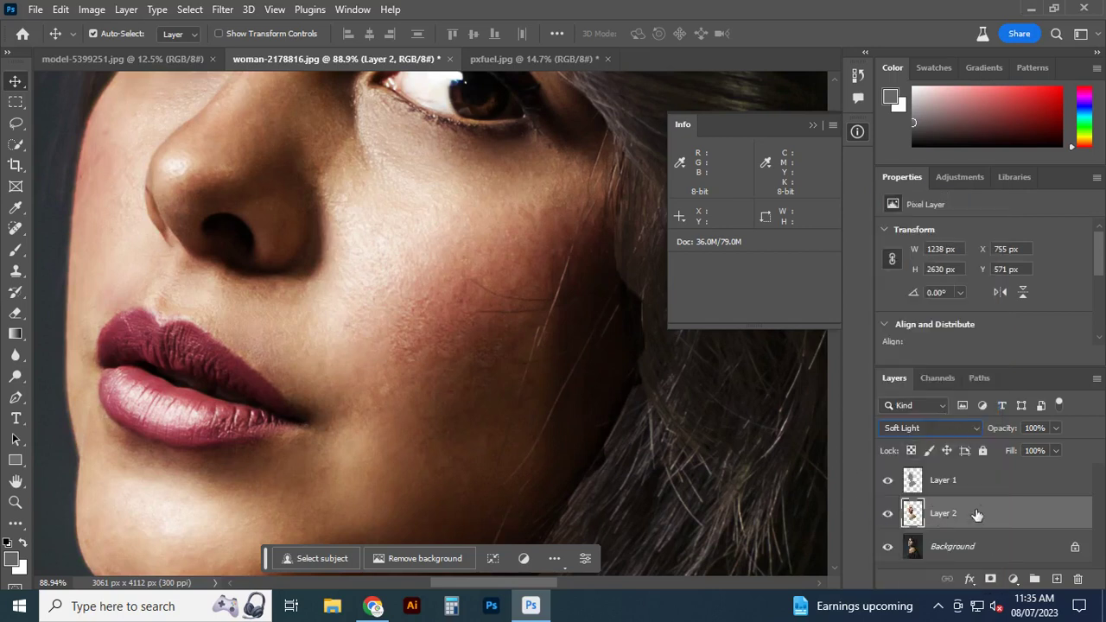
click(226, 10)
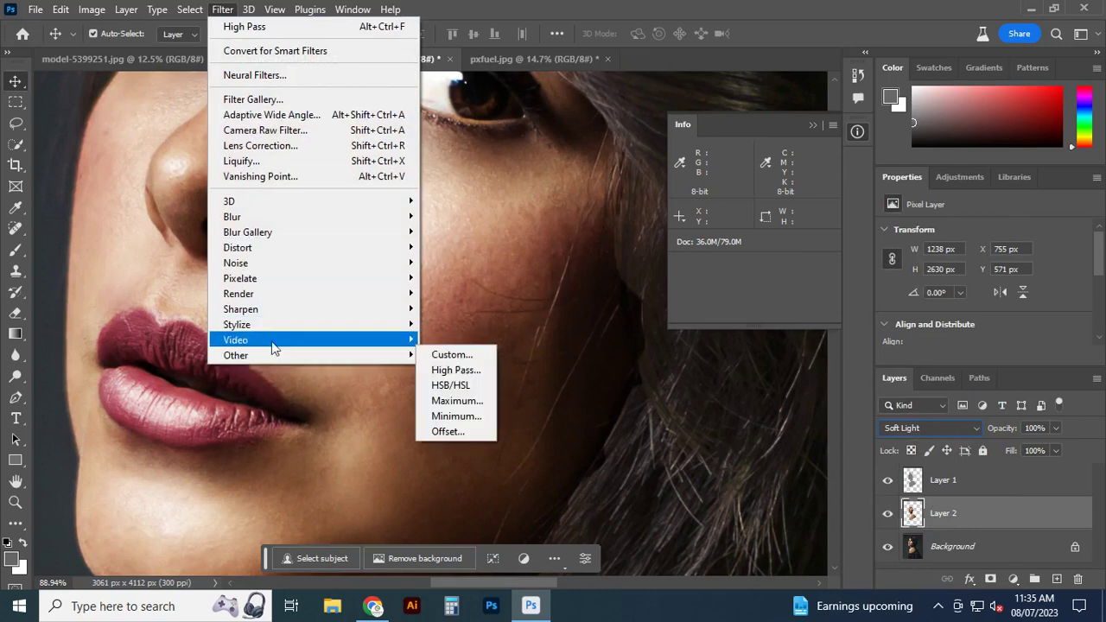
mouse_move(232, 217)
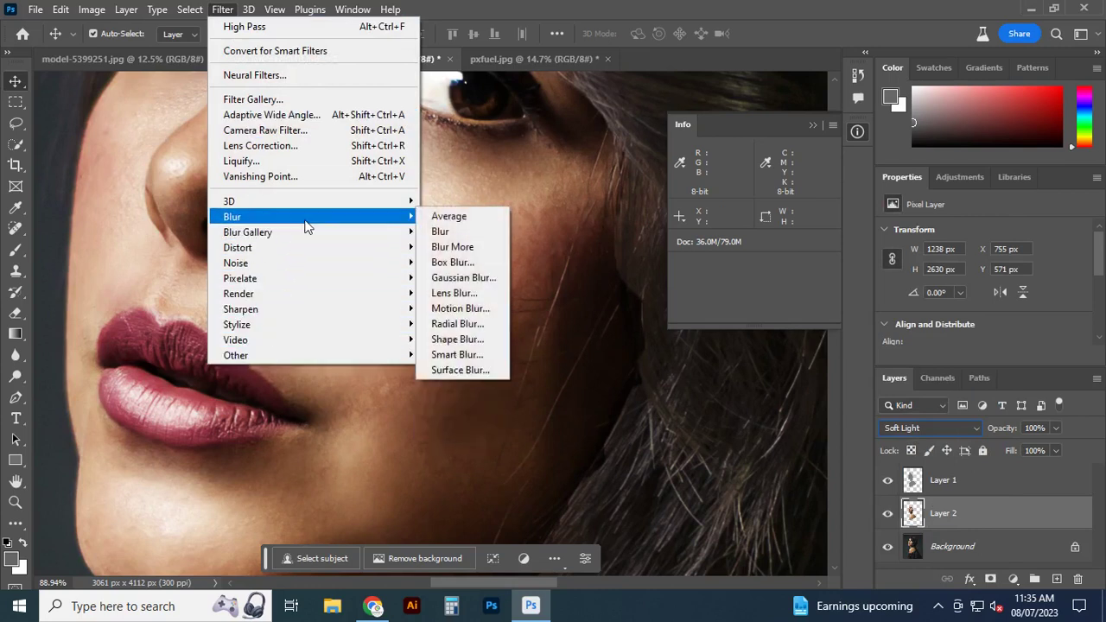
Apply a Gaussian Blur of about 3.4 pixels to Layer 2
click(459, 277)
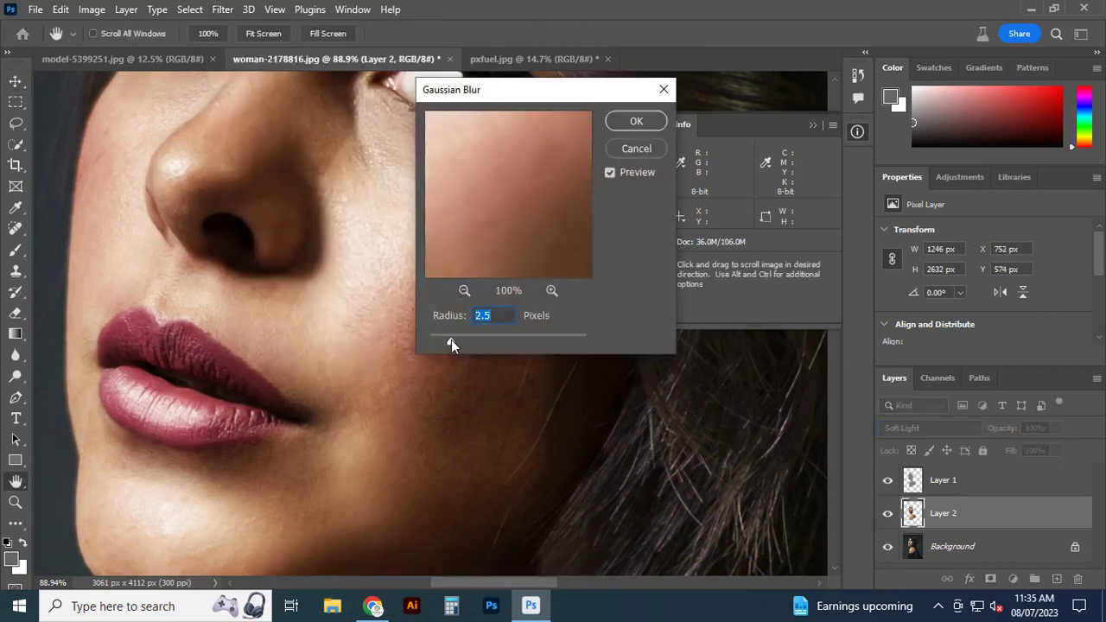
drag(451, 340, 452, 343)
click(636, 121)
key(ctrl+0)
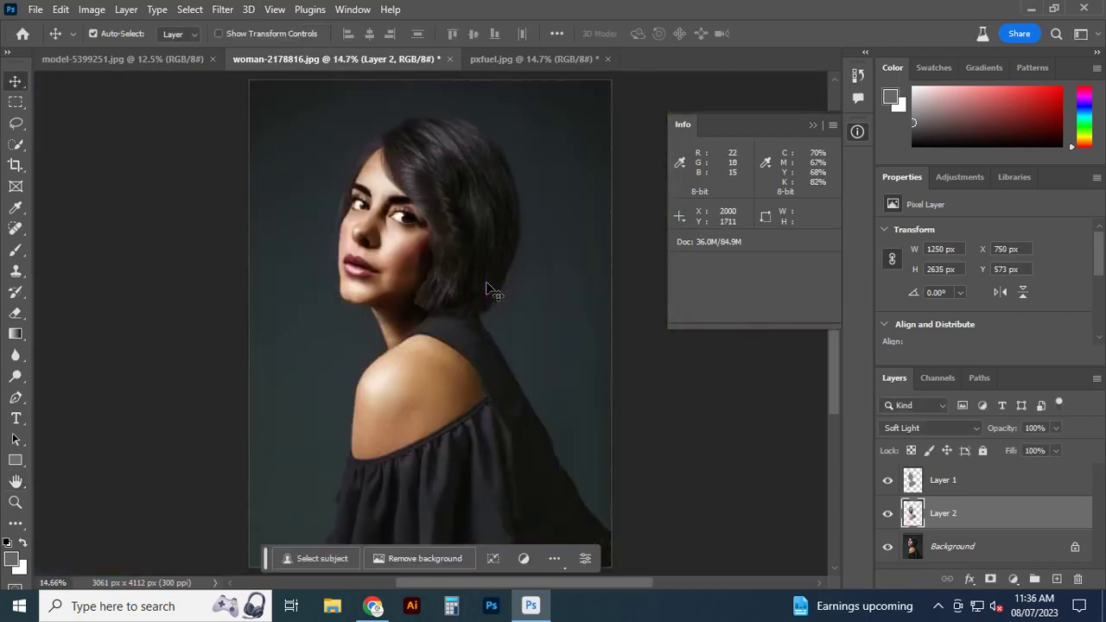
scroll(392, 222, up, 2)
scroll(392, 225, up, 3)
scroll(392, 226, up, 1)
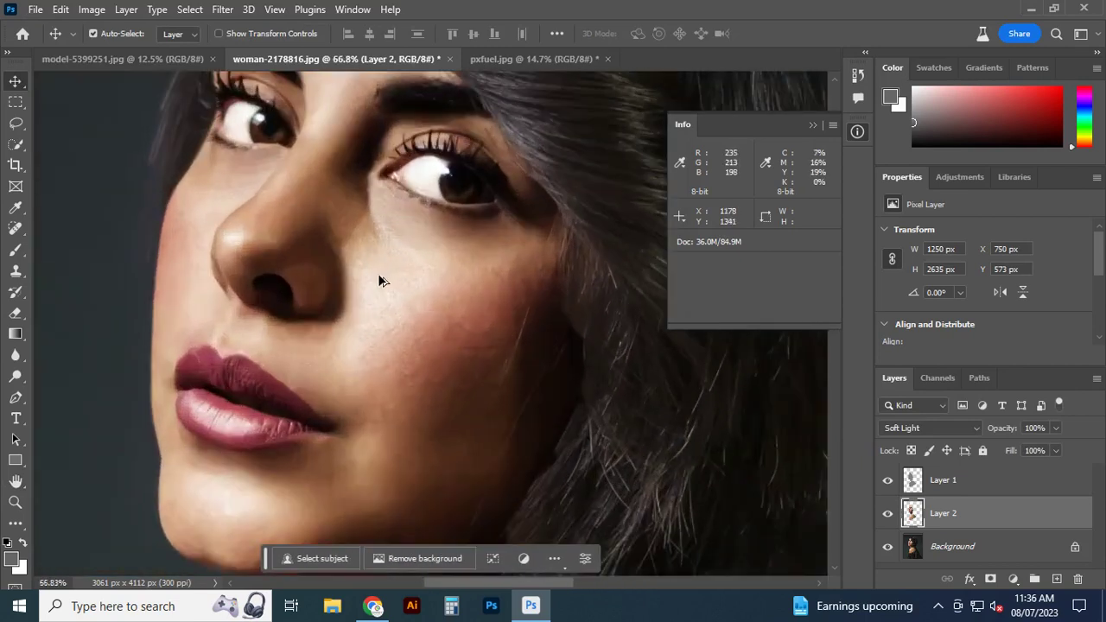
shift+click(978, 491)
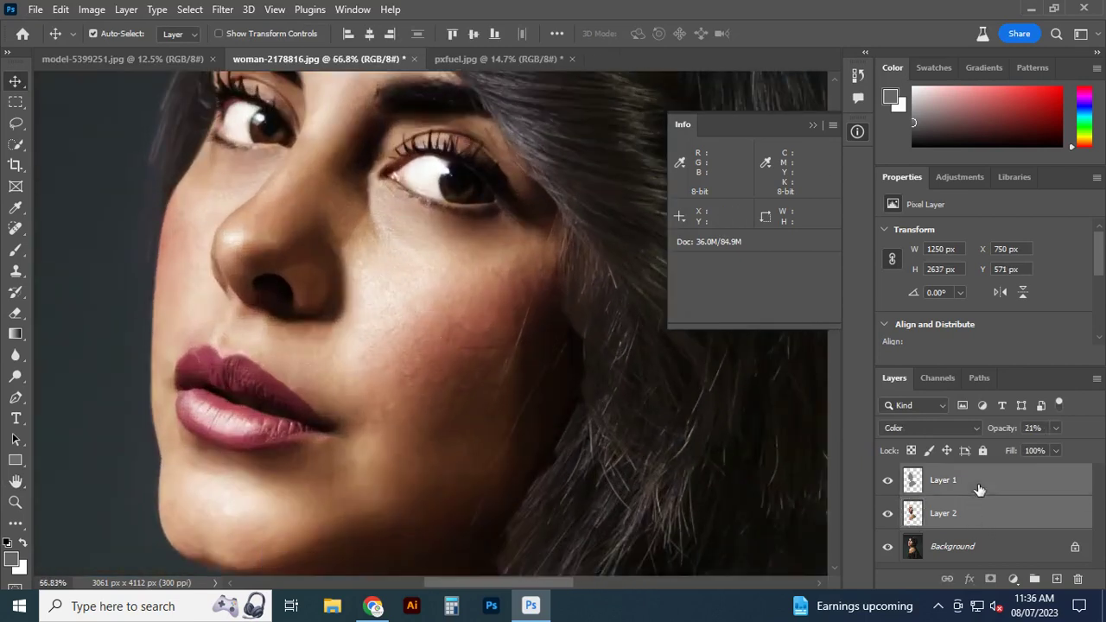
key(ctrl+e)
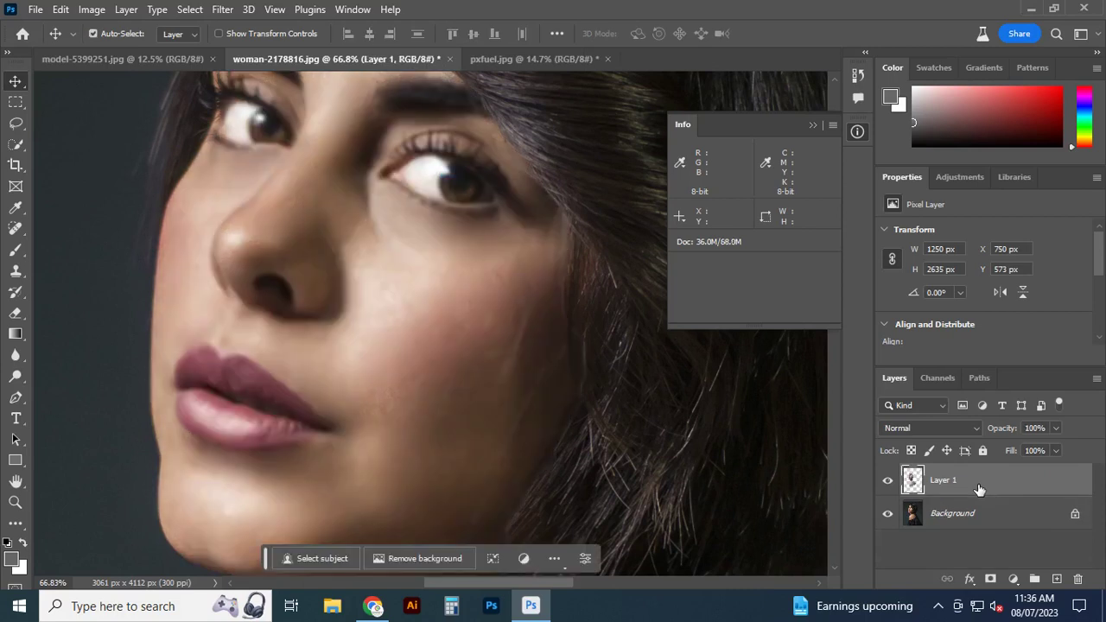
click(991, 578)
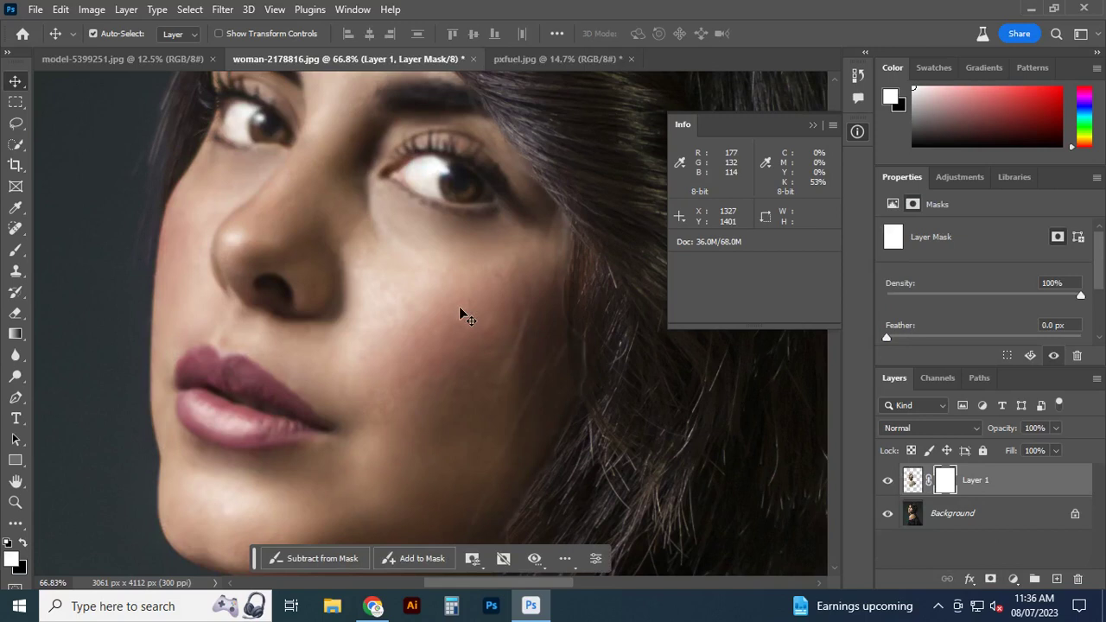
key(ctrl)
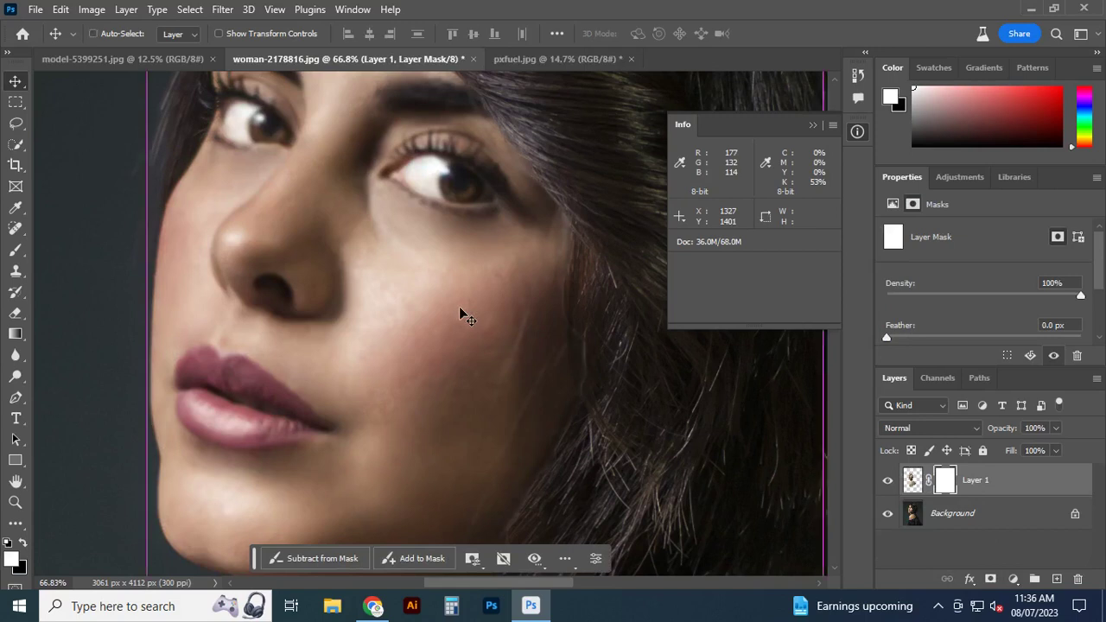
key(ctrl+z)
key(ctrl+shift+alt+e)
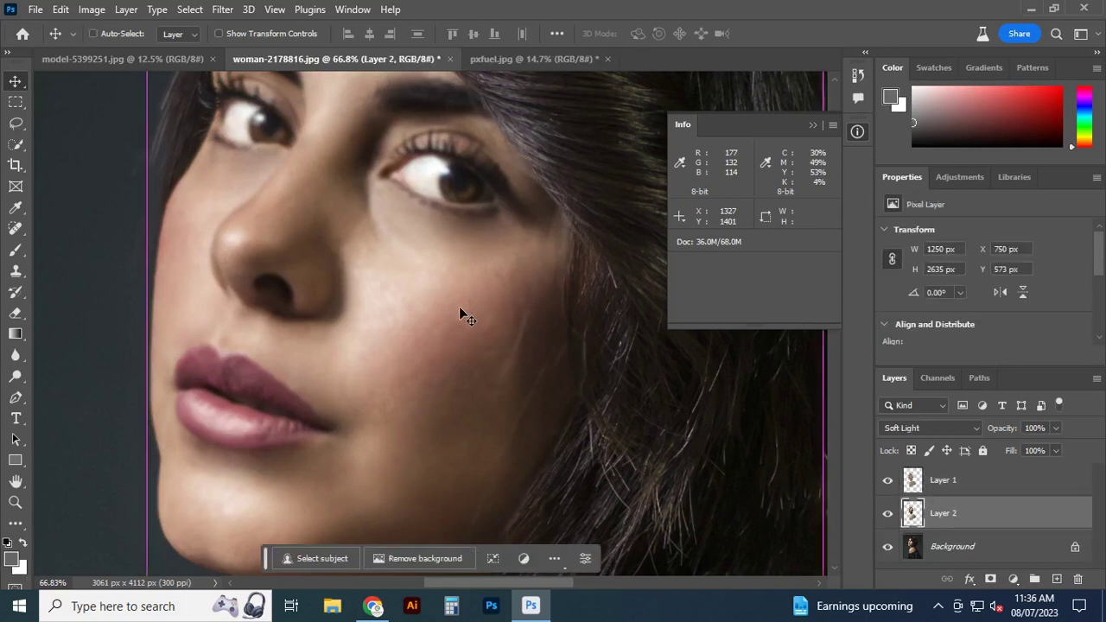
key(shift+alt+f)
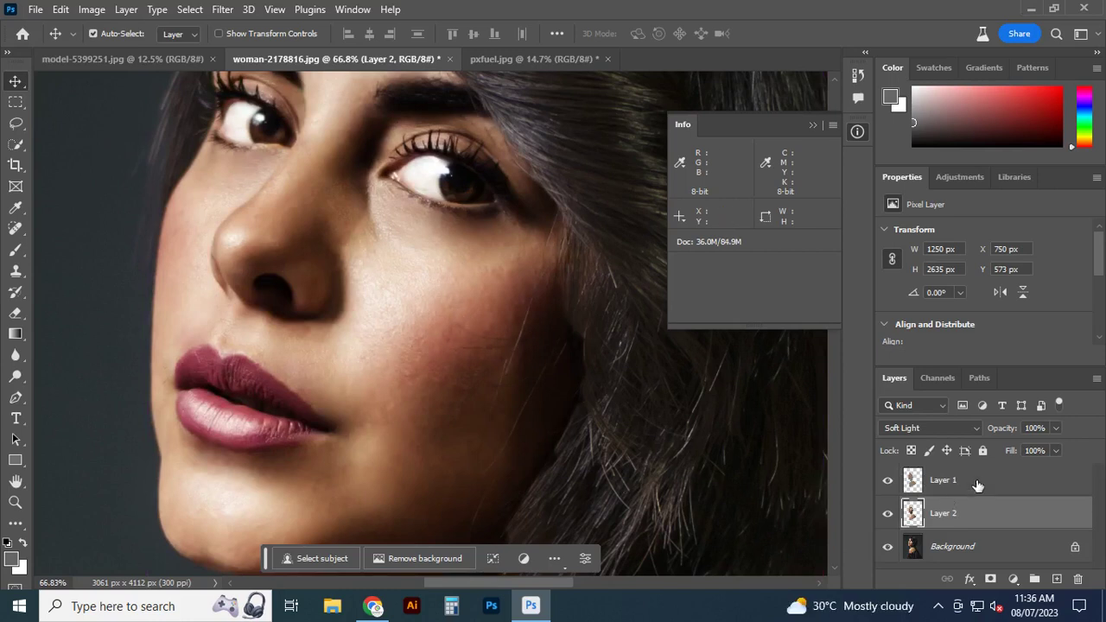
click(977, 486)
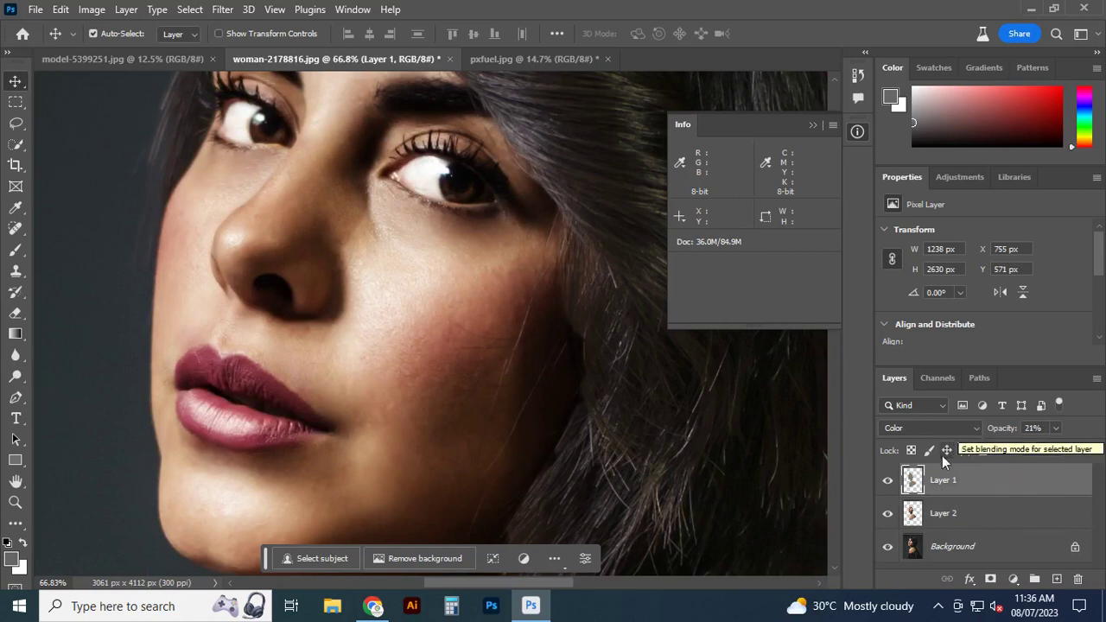
shift+click(973, 516)
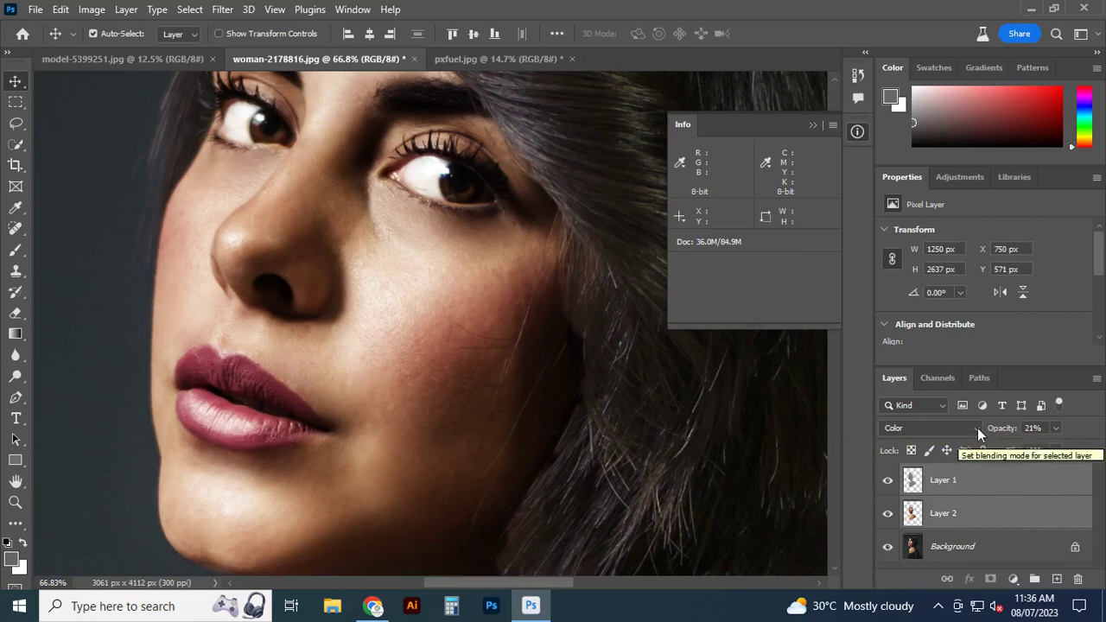
Group Layer 1 and Layer 2 into Group 1 and add a white layer mask
key(ctrl+g)
key(ctrl)
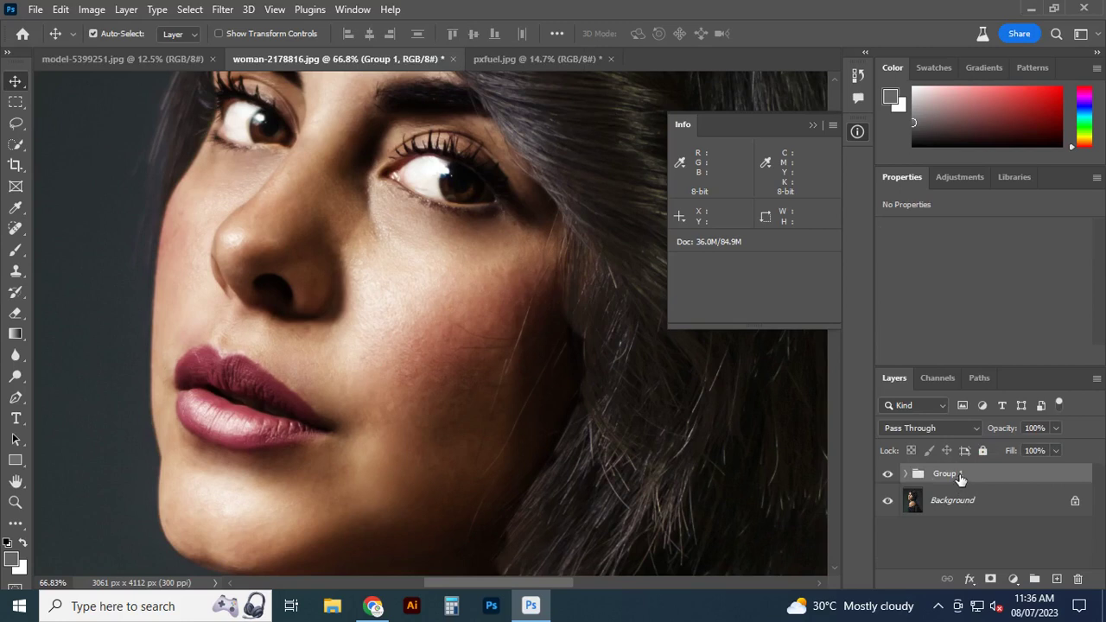
click(991, 579)
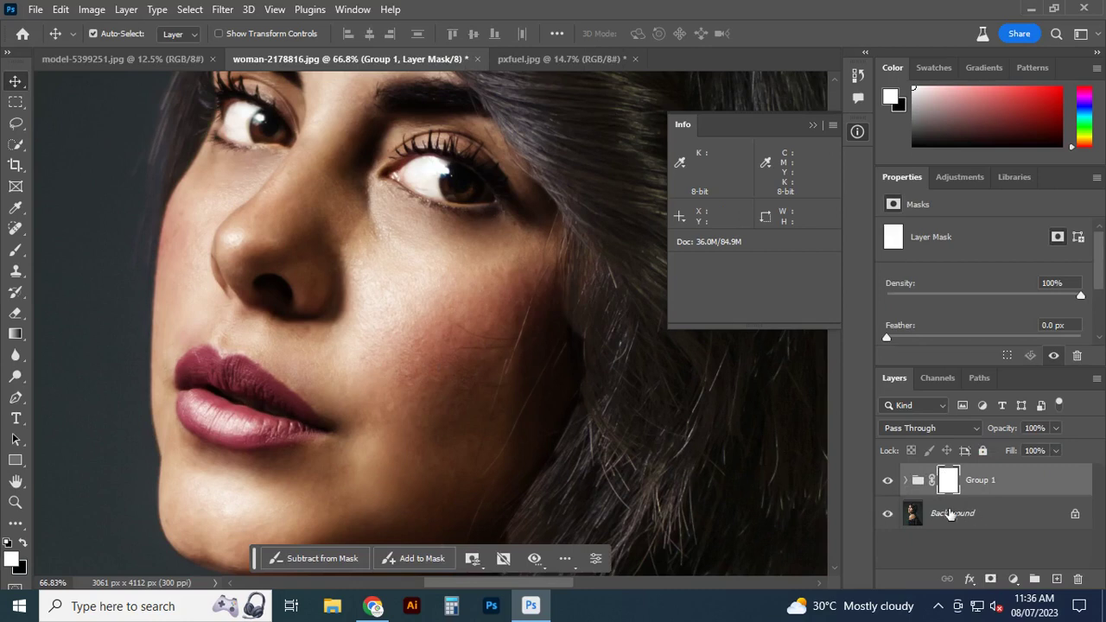
Toggle Group 1's visibility to compare the retouched skin before and after
click(888, 482)
click(889, 482)
click(888, 481)
scroll(376, 425, down, 1)
scroll(377, 427, down, 2)
scroll(384, 432, down, 2)
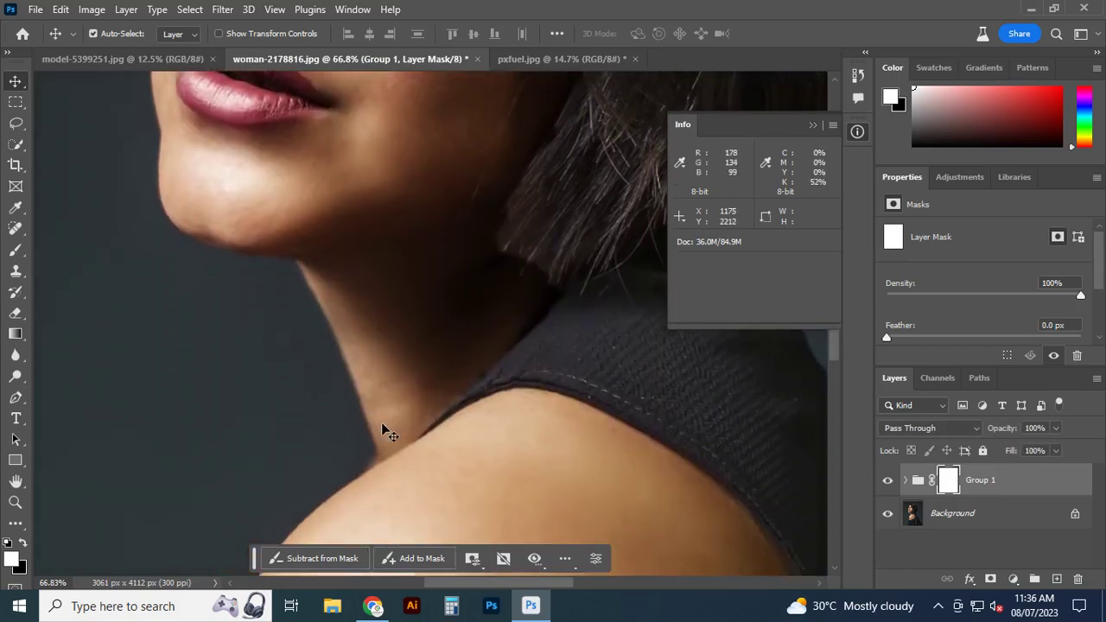
scroll(389, 433, down, 2)
scroll(476, 292, up, 2)
scroll(477, 294, up, 1)
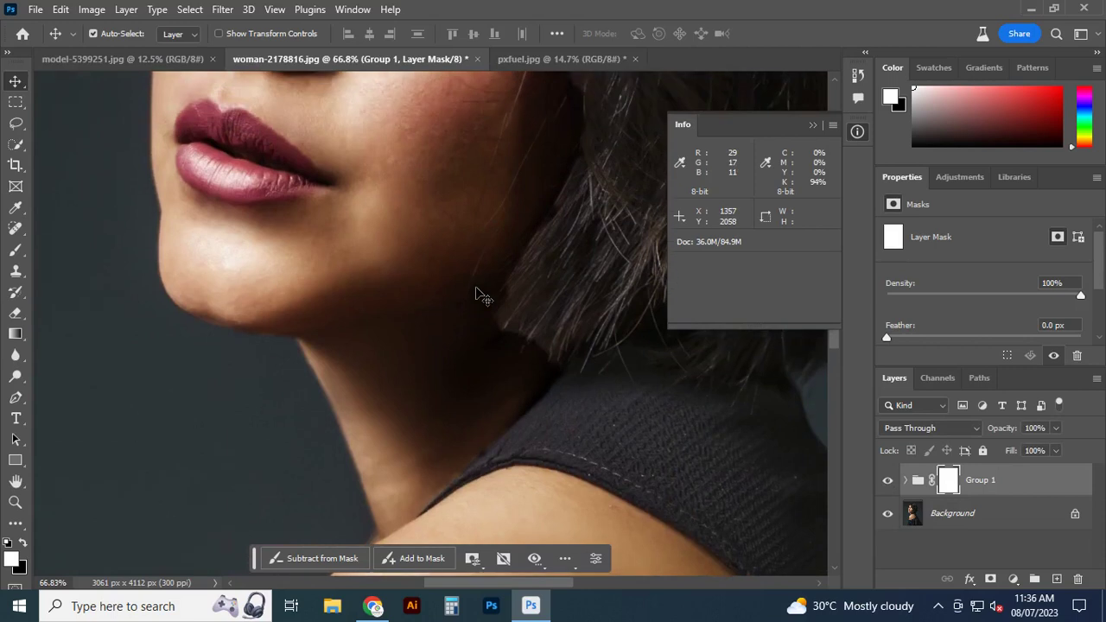
scroll(476, 294, up, 2)
scroll(440, 294, up, 1)
scroll(400, 282, up, 2)
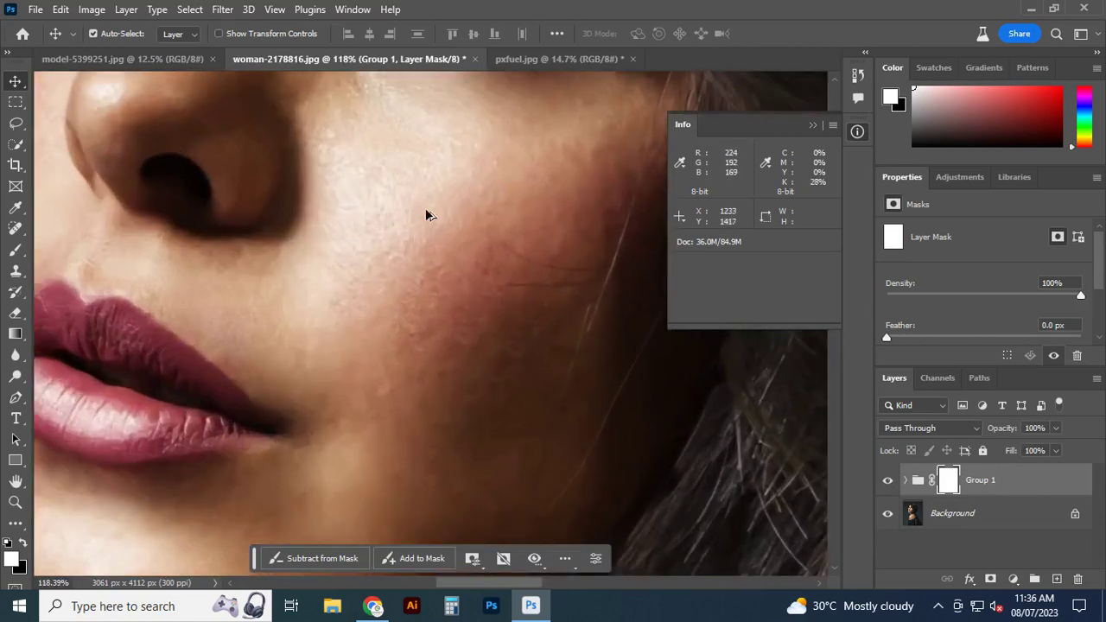
scroll(456, 234, up, 2)
scroll(456, 291, up, 1)
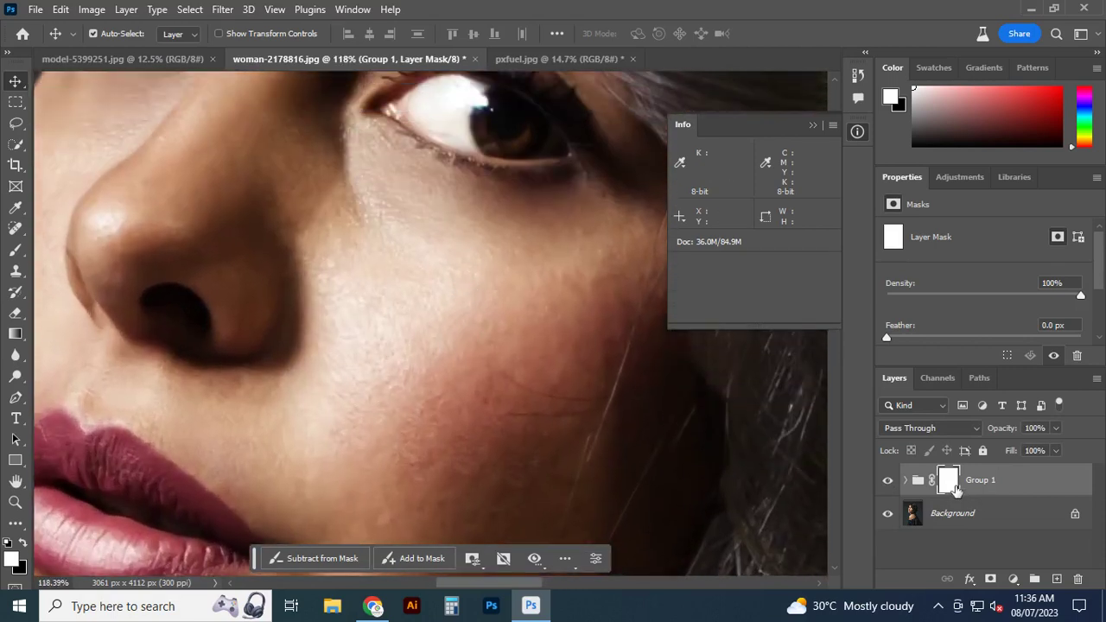
Hide Layer 1 inside Group 1 and select the Soft Light Layer 2
click(906, 481)
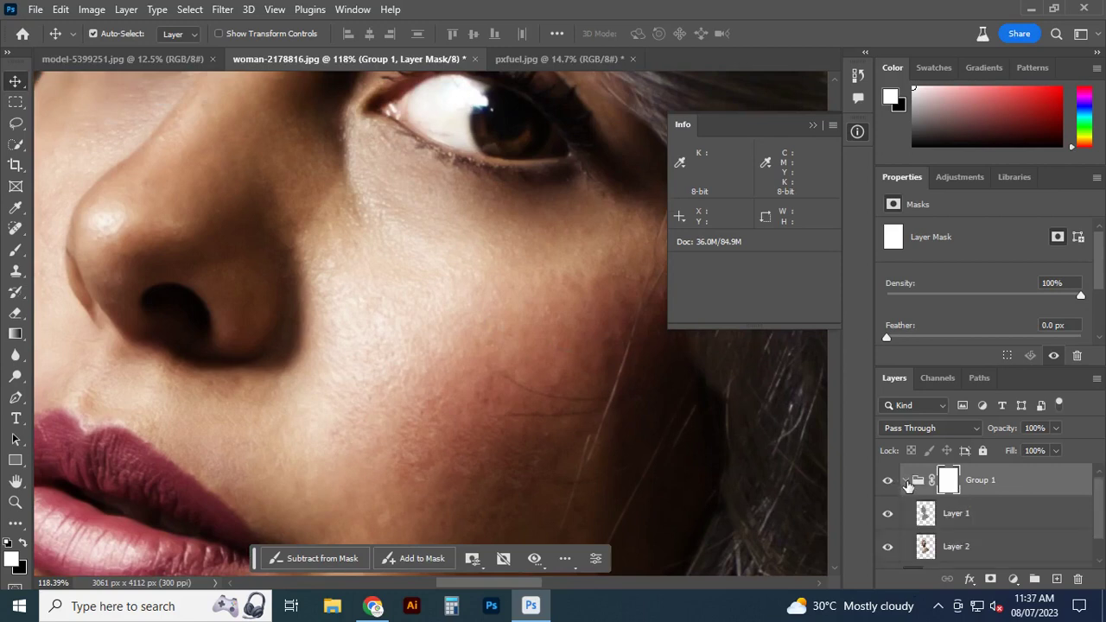
click(997, 520)
scroll(998, 519, down, 1)
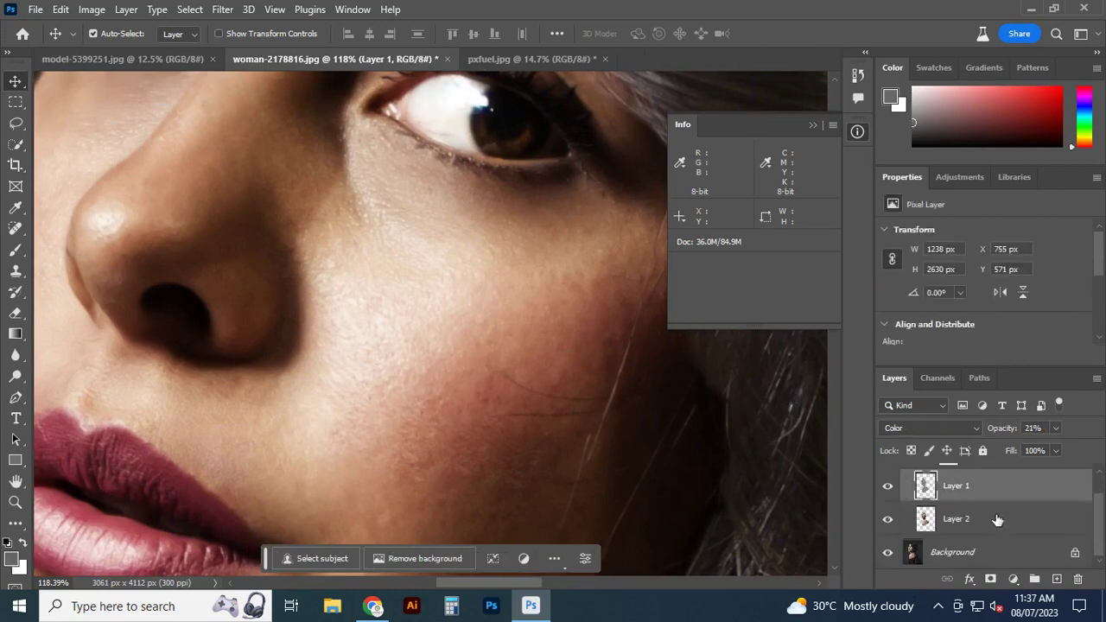
click(998, 520)
scroll(997, 531, up, 1)
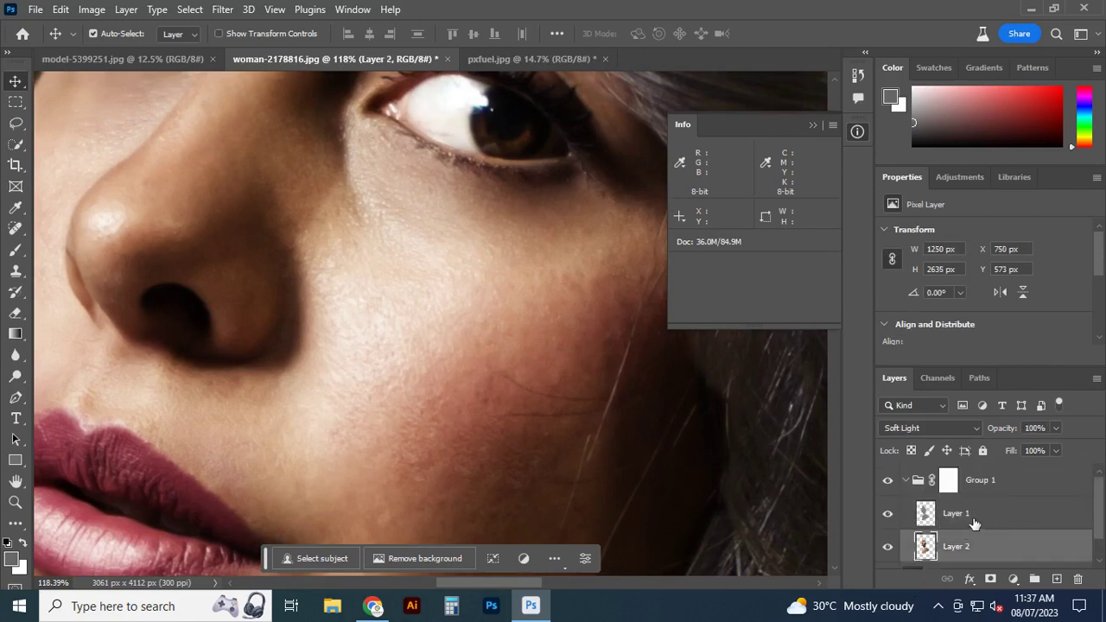
click(974, 519)
click(905, 480)
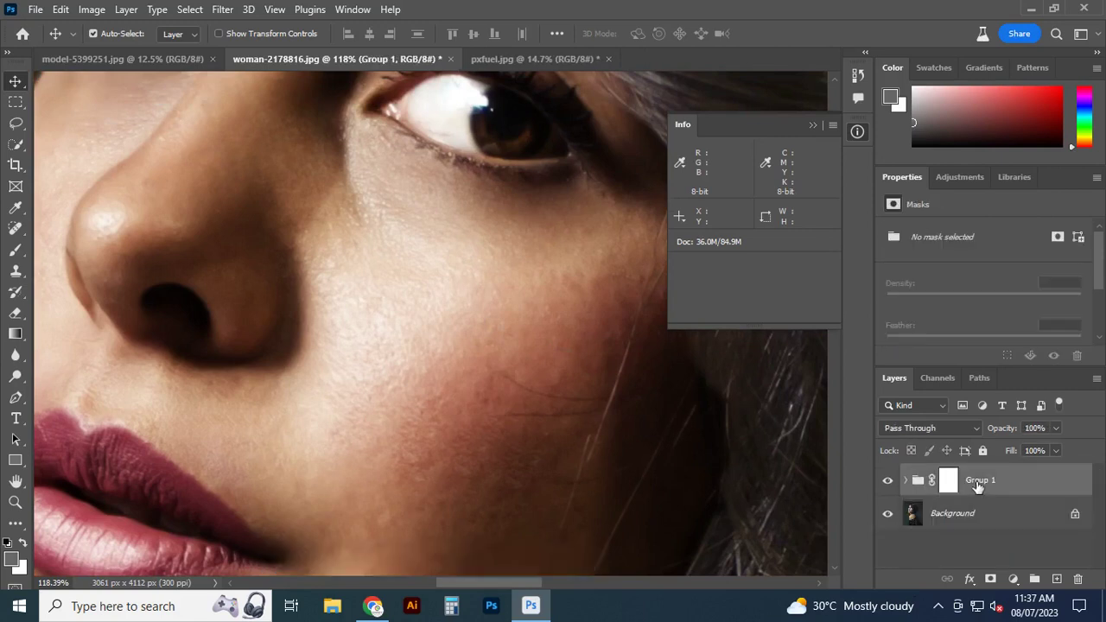
click(906, 480)
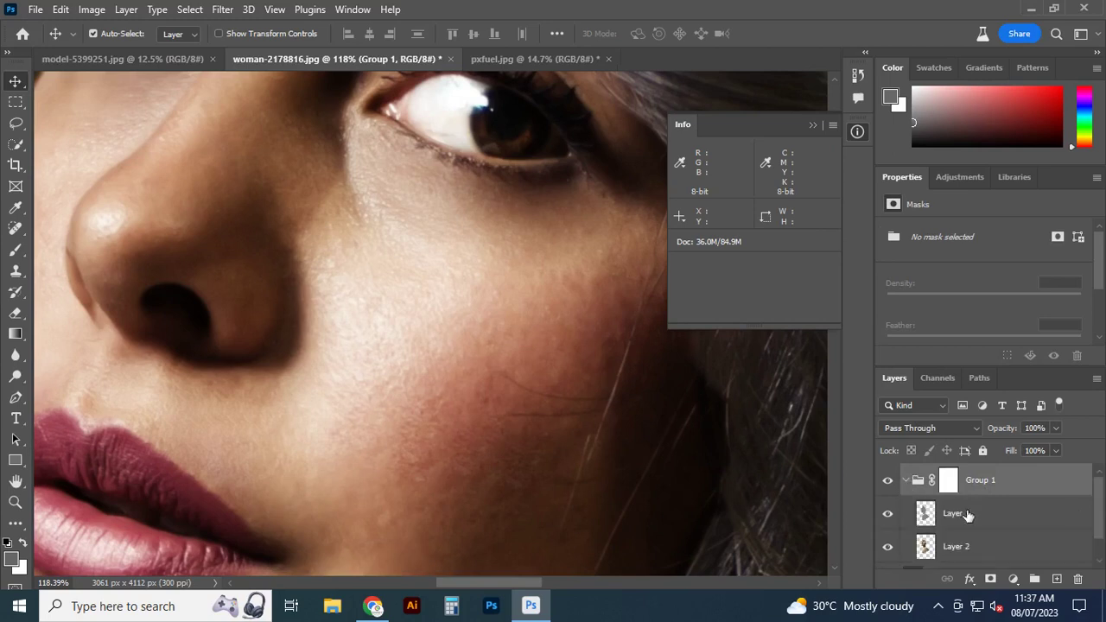
click(974, 516)
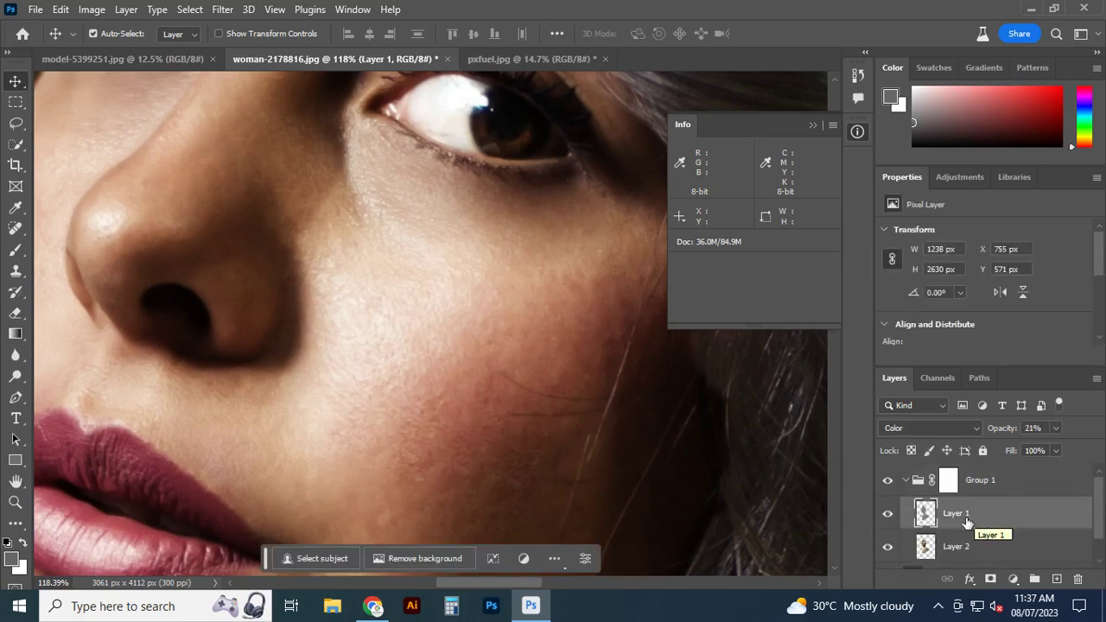
click(887, 514)
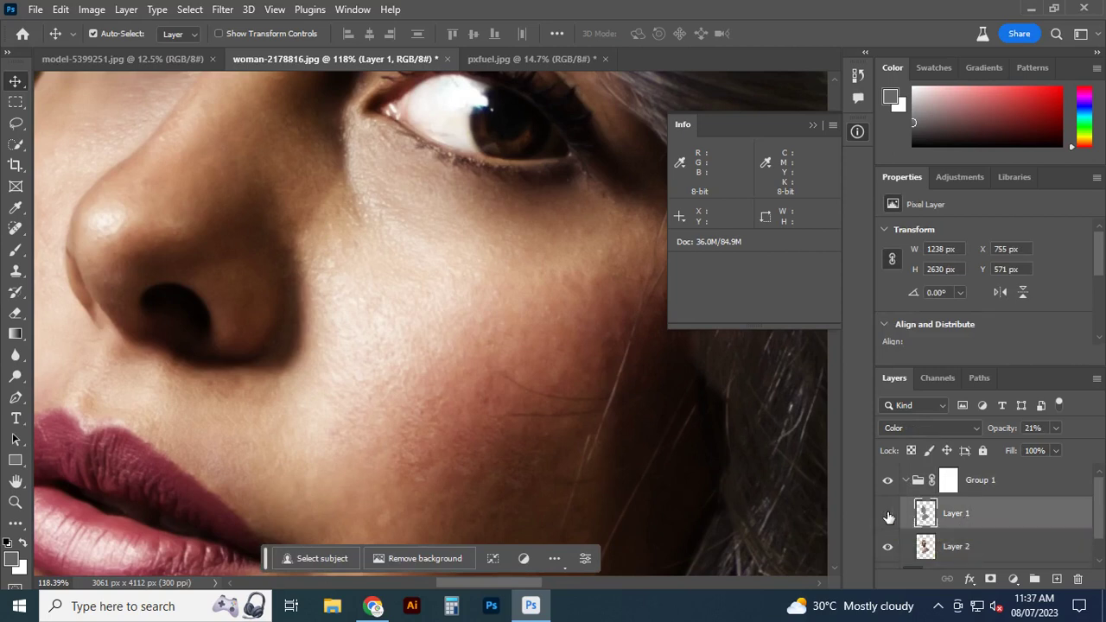
click(928, 557)
scroll(510, 435, down, 3)
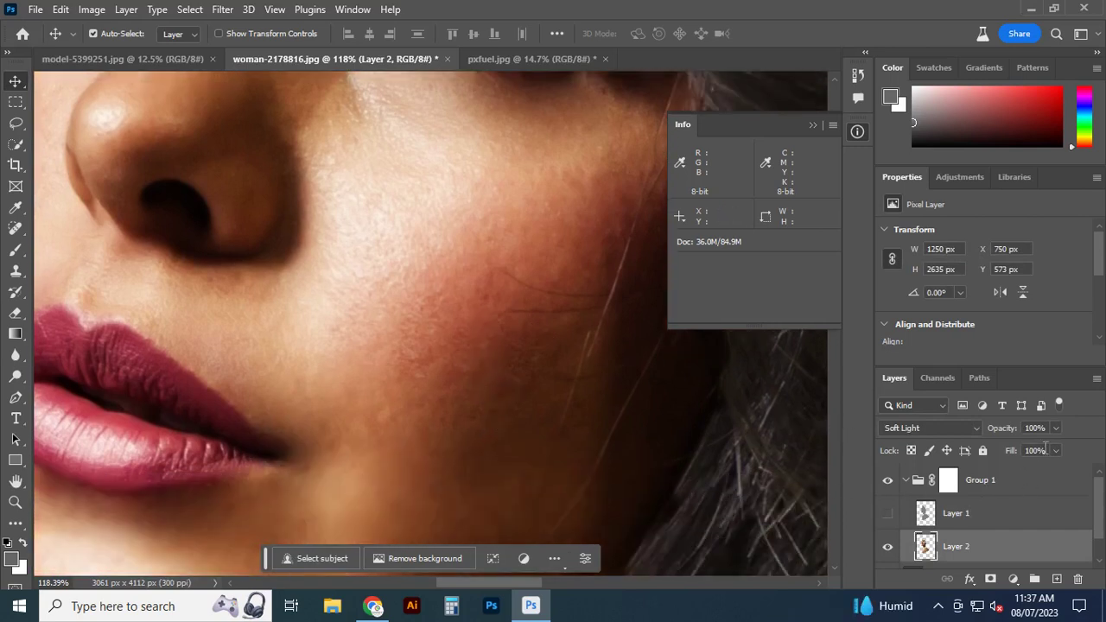
Set Layer 2's blend mode to Multiply and fit the photo in view
click(976, 429)
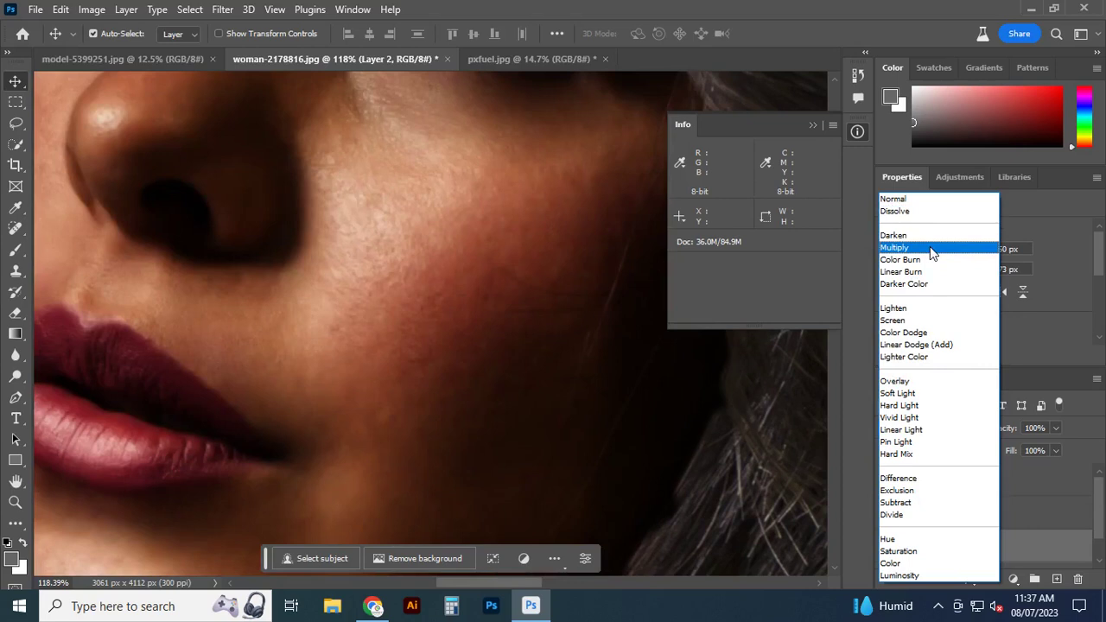
click(932, 251)
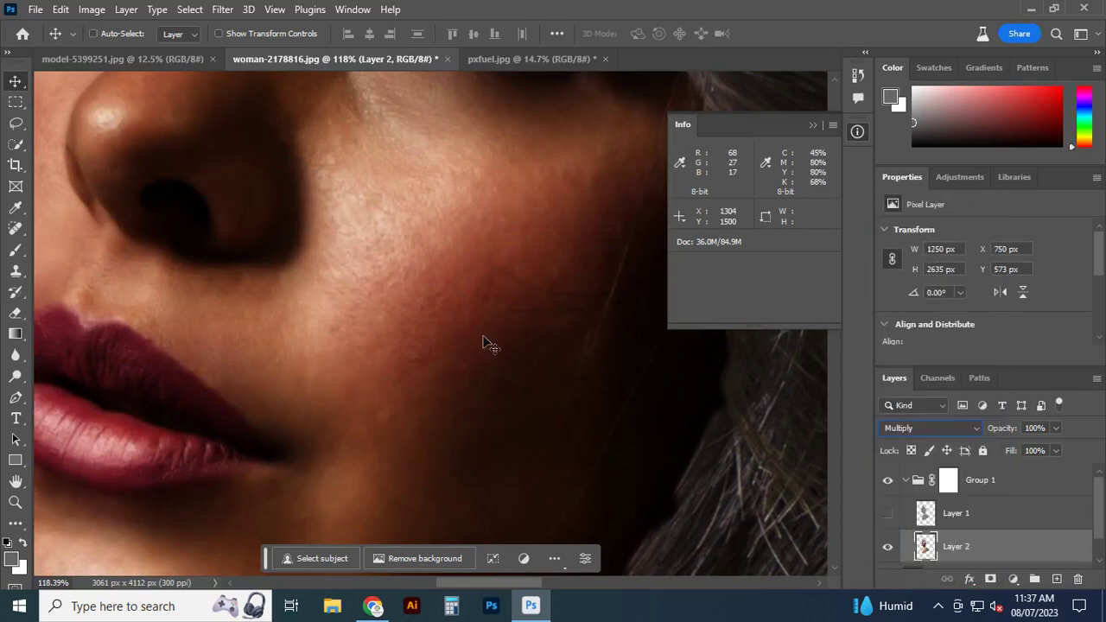
key(ctrl+0)
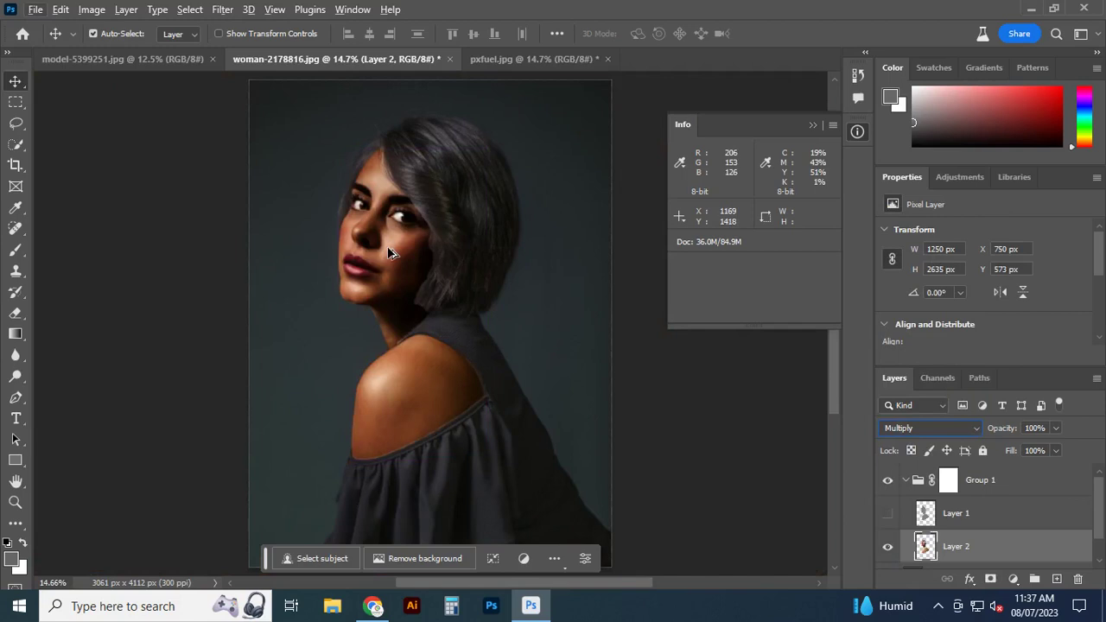
click(740, 459)
scroll(361, 236, up, 1)
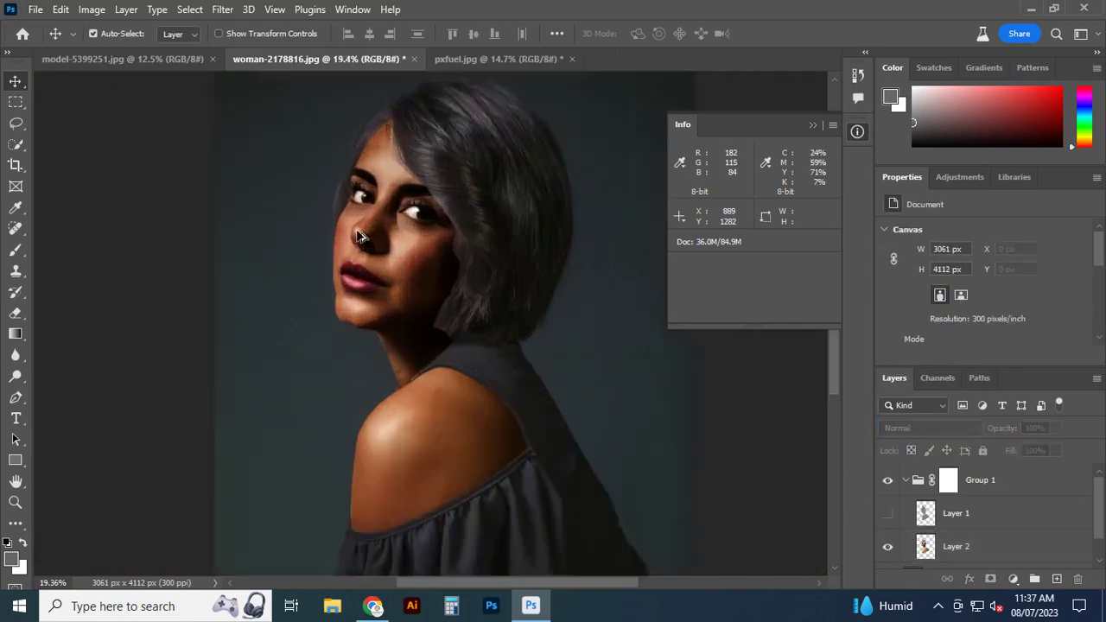
scroll(361, 236, up, 2)
scroll(458, 248, up, 3)
scroll(484, 276, up, 2)
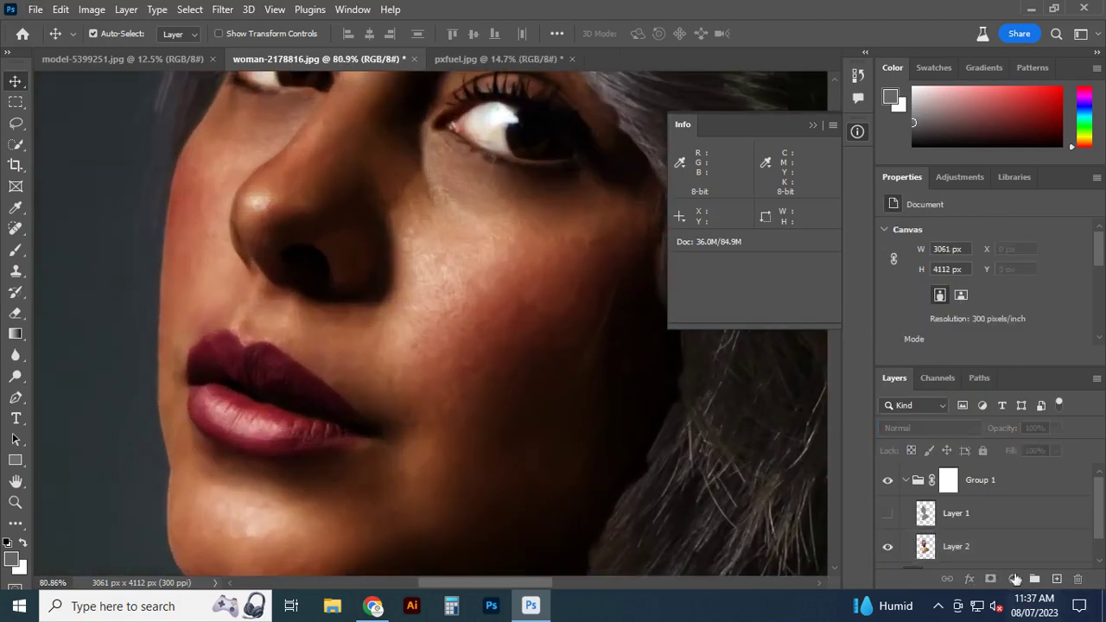
Tune Layer 2's fill to 49% and make Group 1's layer mask active
click(987, 550)
click(1057, 428)
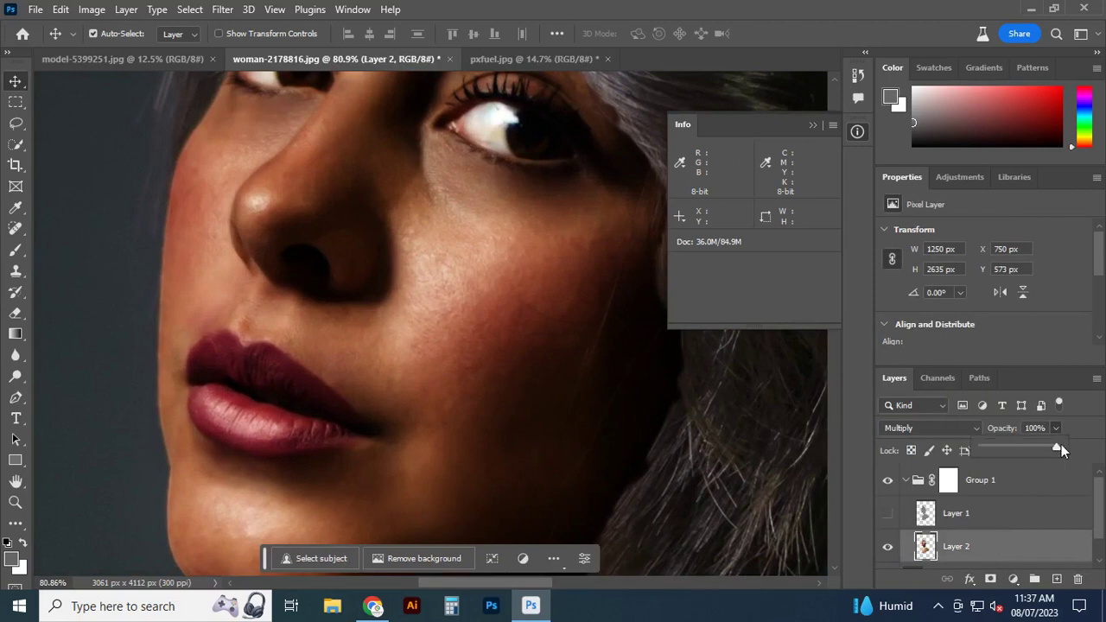
drag(1036, 446, 1026, 448)
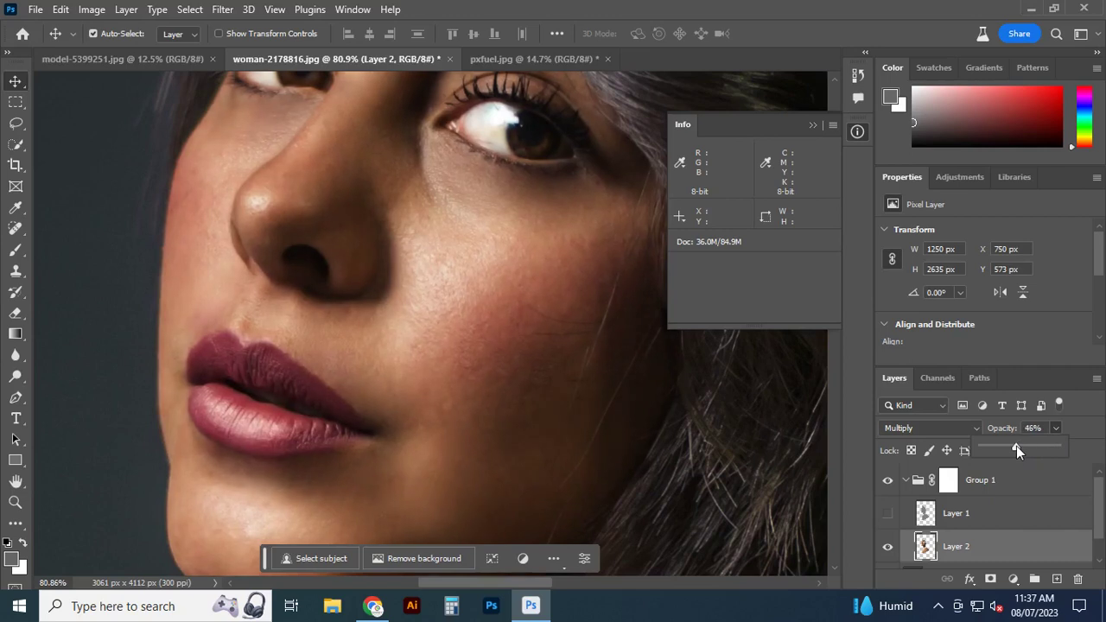
drag(1016, 446, 1020, 446)
click(1056, 428)
mouse_move(1059, 447)
mouse_down()
mouse_move(1076, 437)
mouse_move(1089, 458)
mouse_up()
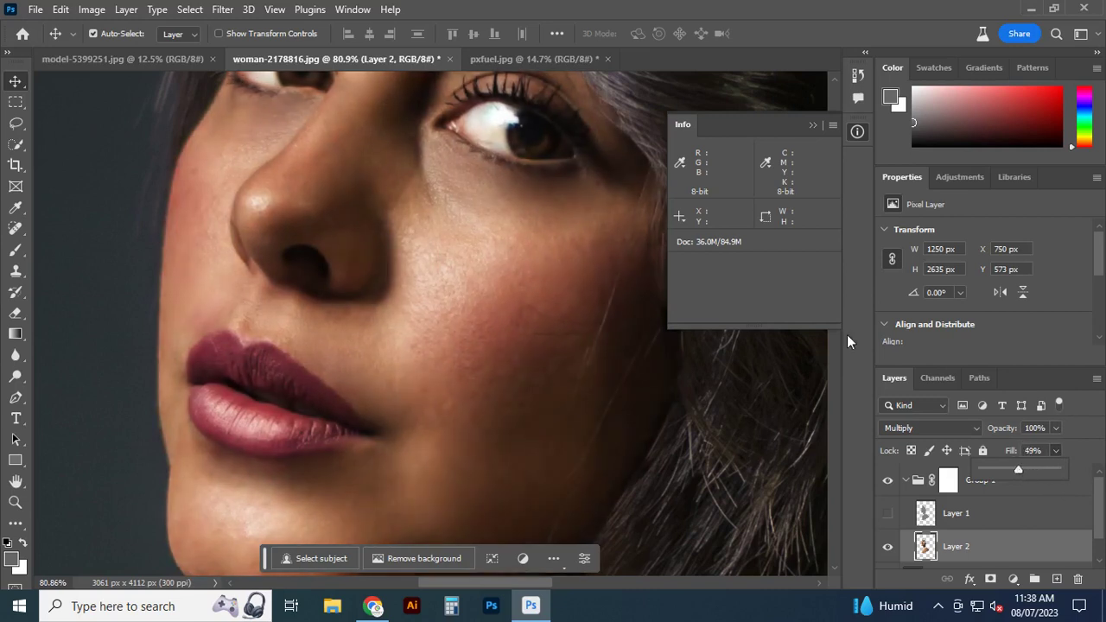
click(1059, 518)
click(1022, 553)
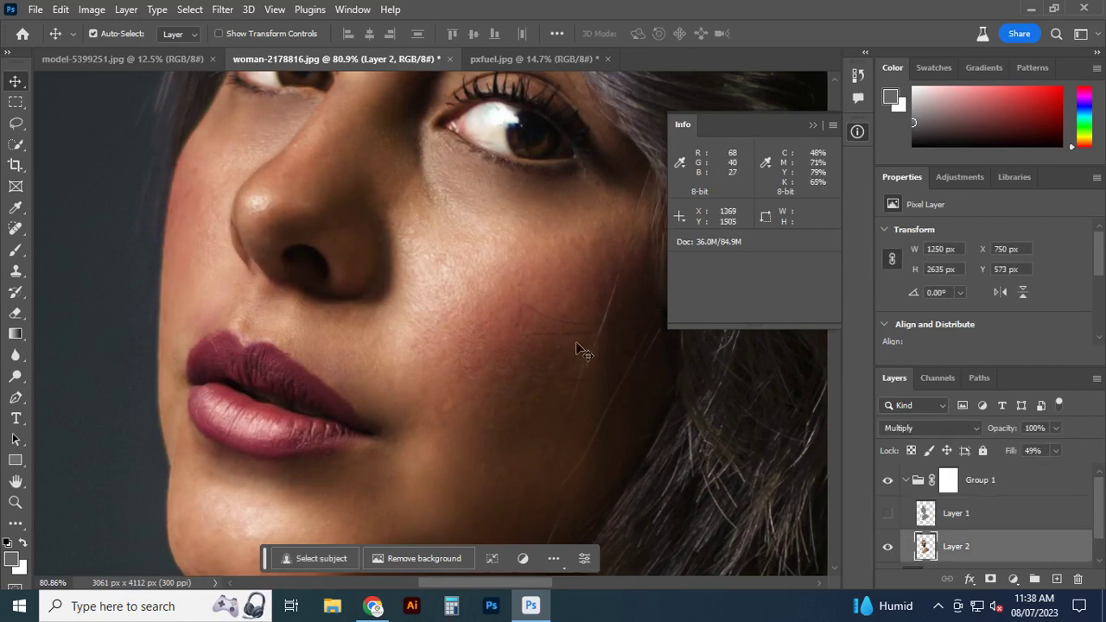
click(947, 482)
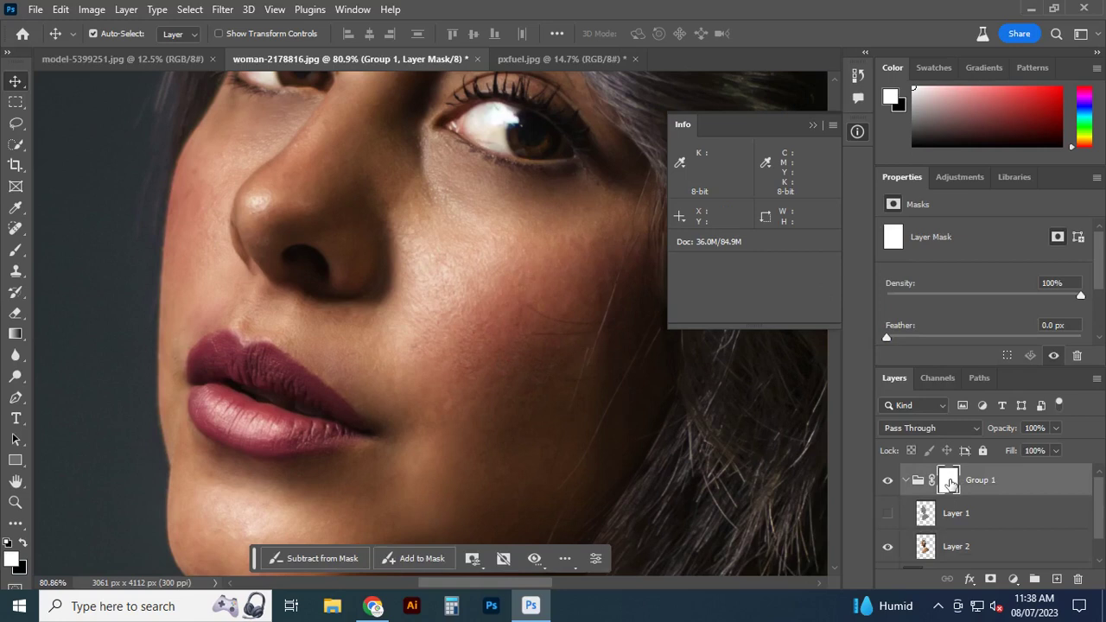
Paint black on the group mask with a 250 brush over cheek, nose and lip corner
key(b)
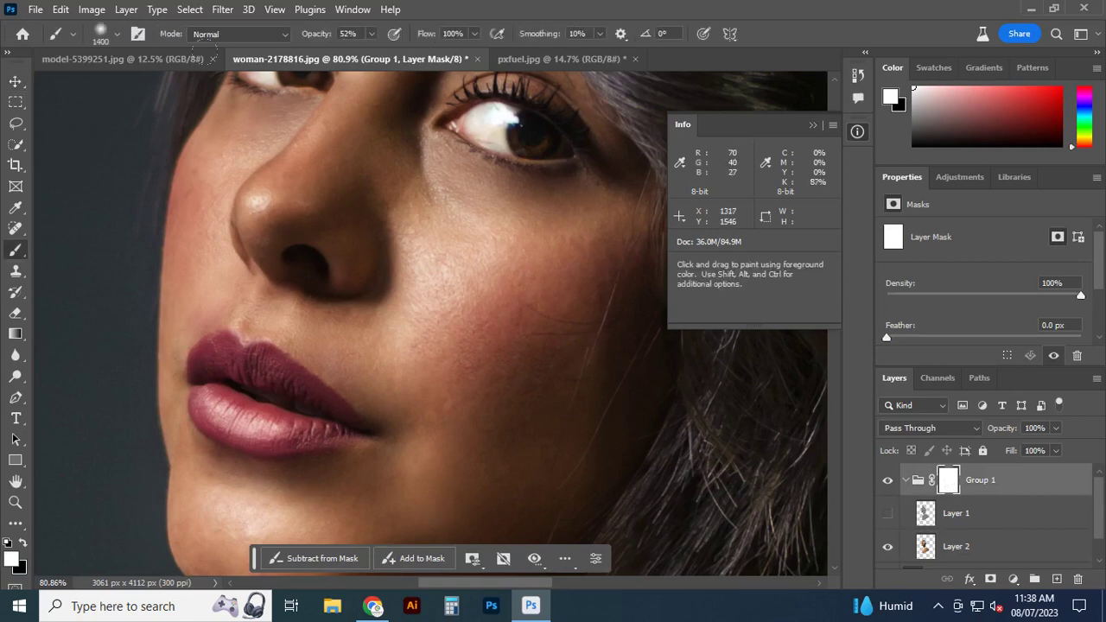
key(bracketleft)
key(bracketleft)
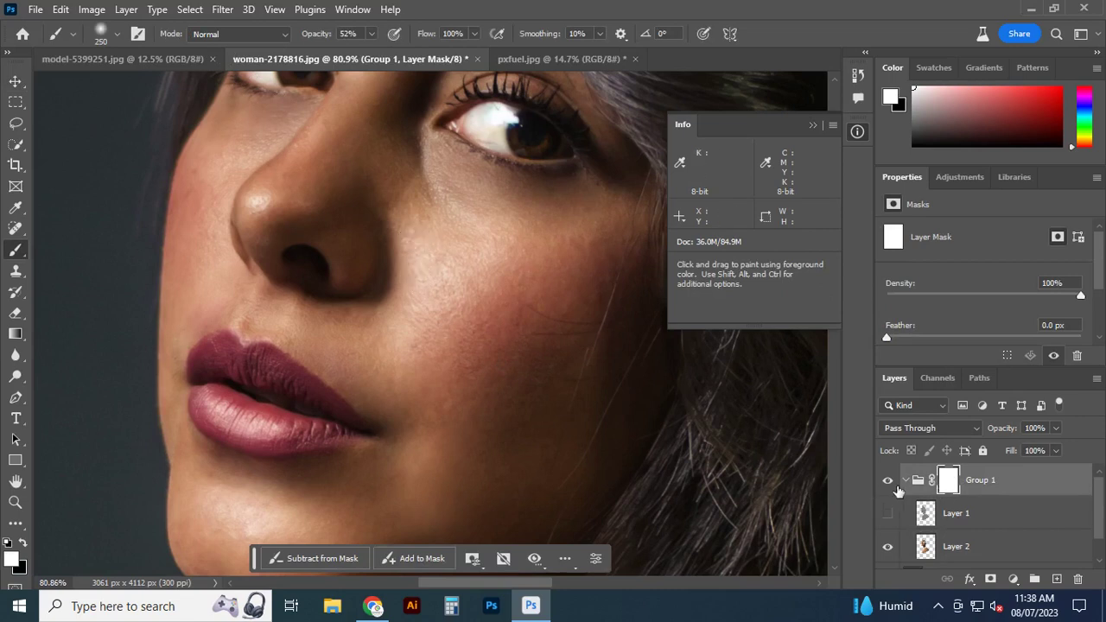
click(905, 480)
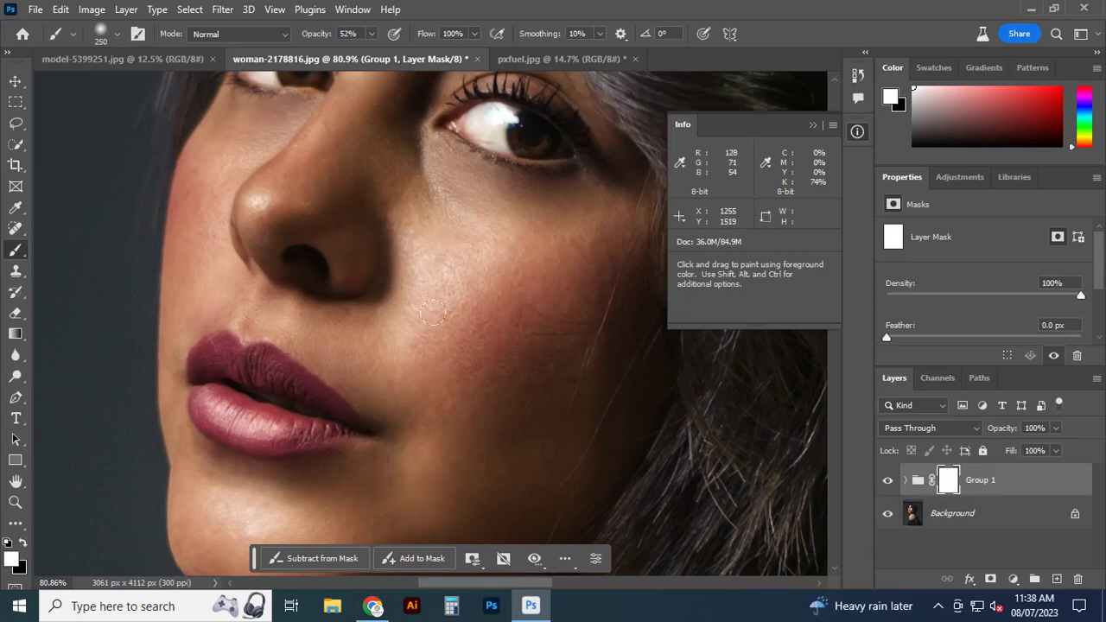
click(23, 542)
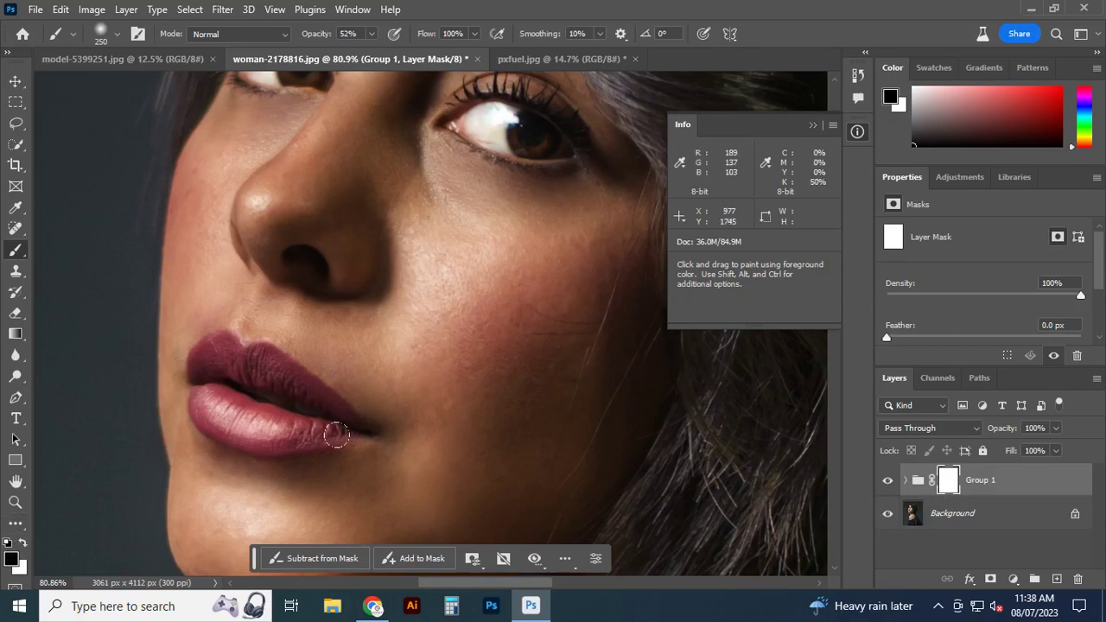
drag(439, 284, 414, 234)
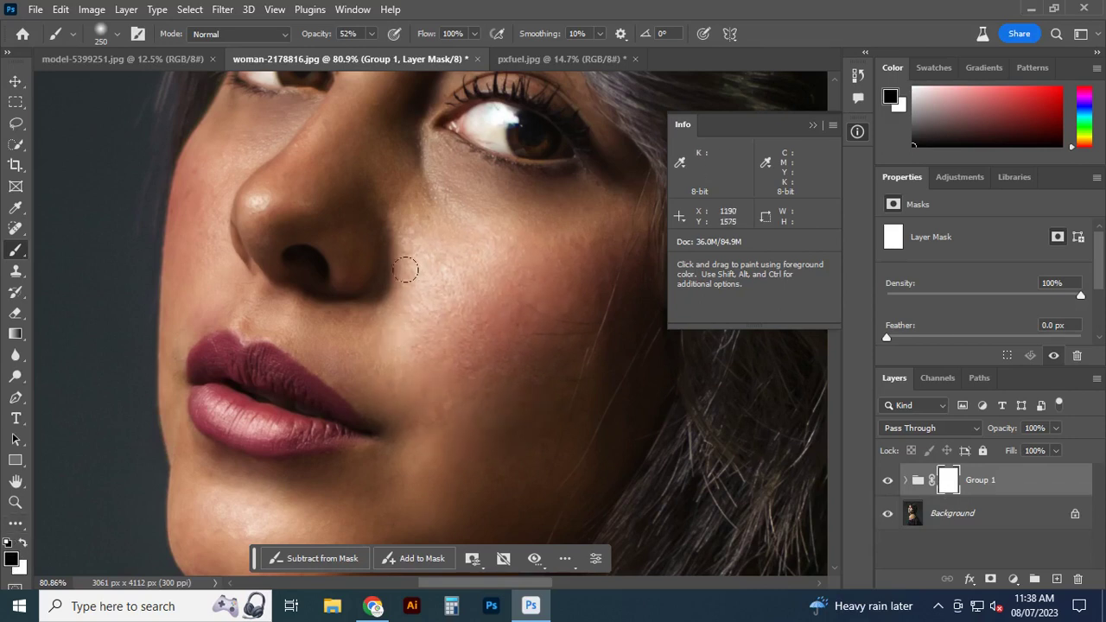
drag(508, 230, 488, 210)
drag(394, 182, 386, 299)
scroll(446, 257, down, 3)
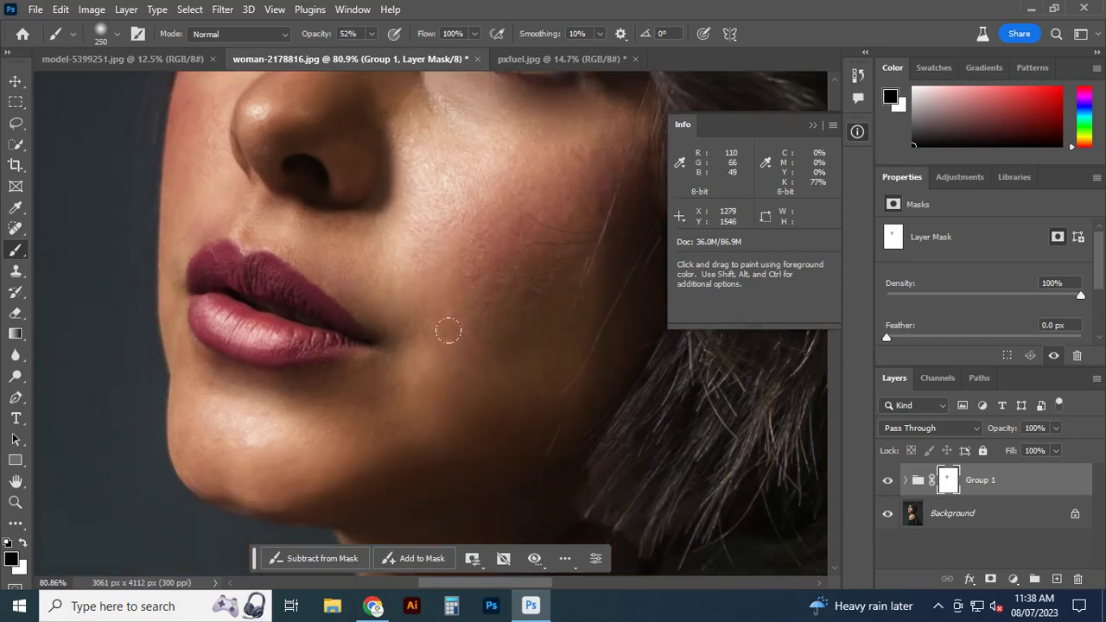
drag(367, 309, 250, 371)
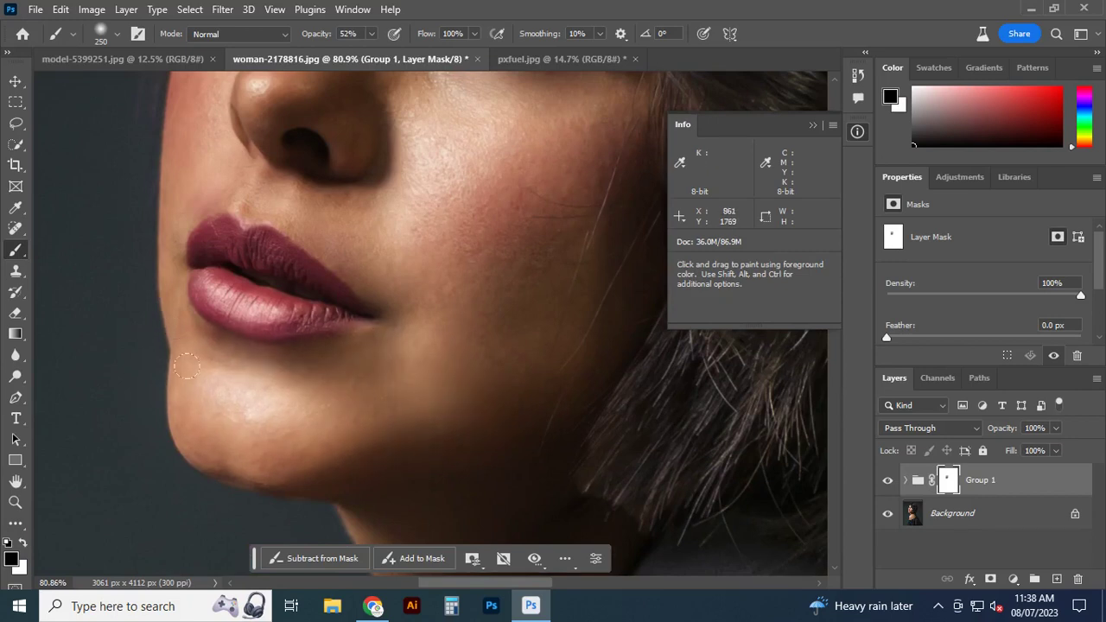
scroll(377, 346, up, 1)
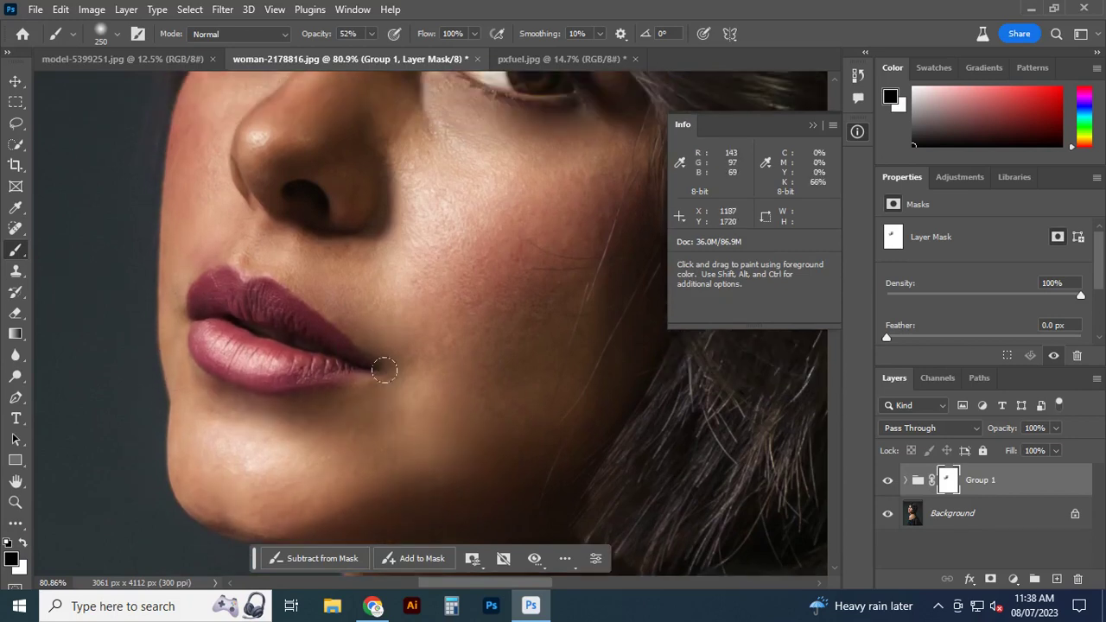
scroll(296, 240, up, 1)
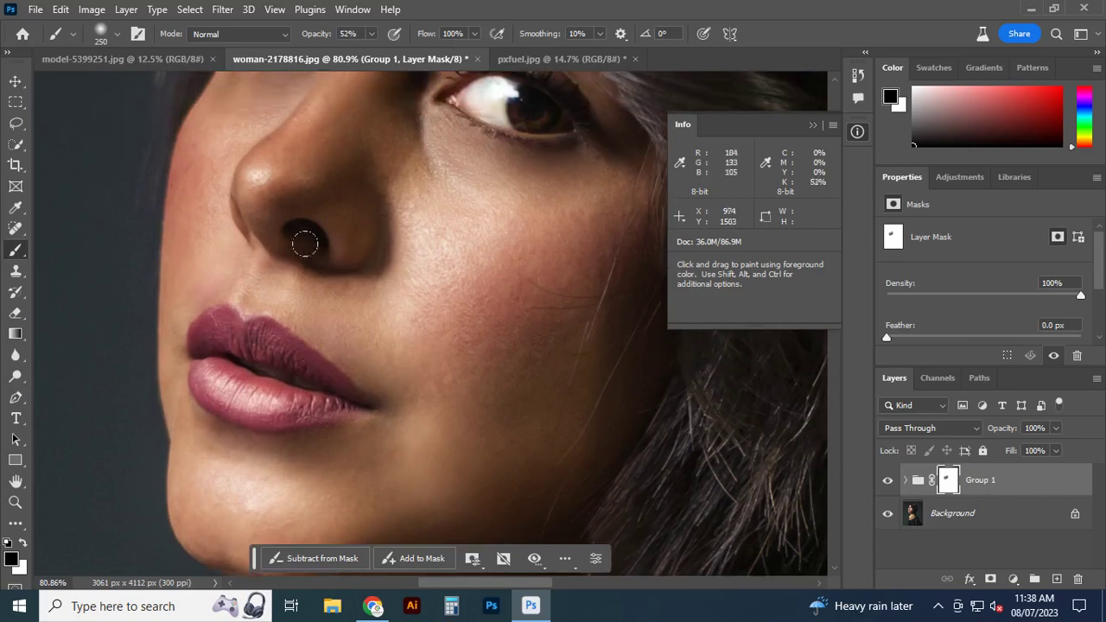
Paint under-eye, upper lip and jawline at 91% opacity and size 80, then undo the strokes
click(373, 35)
drag(372, 53, 400, 52)
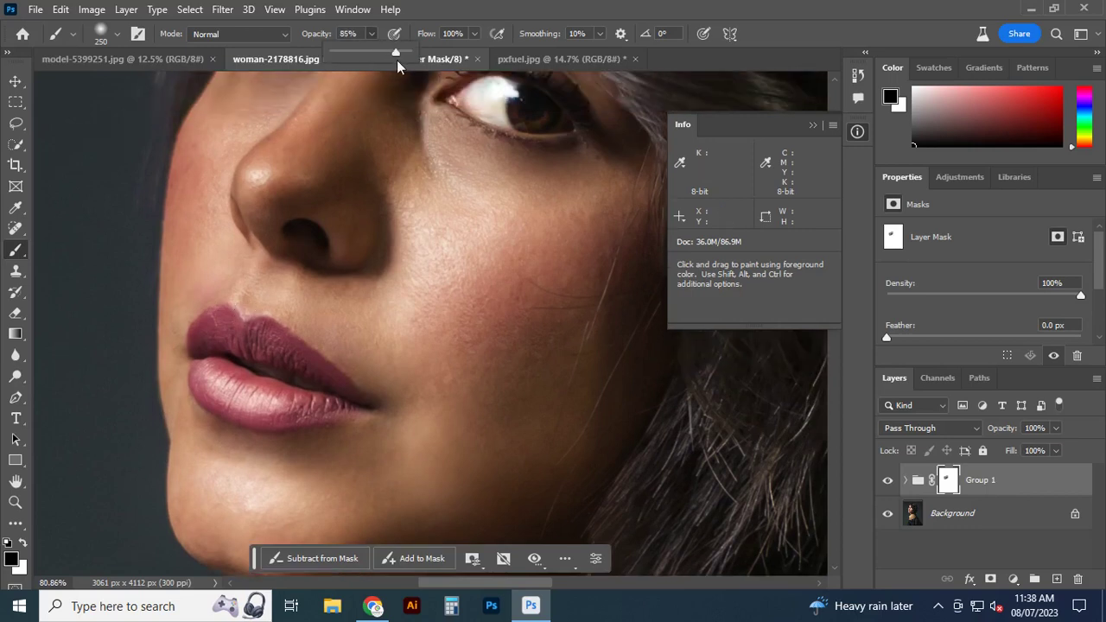
scroll(240, 288, up, 2)
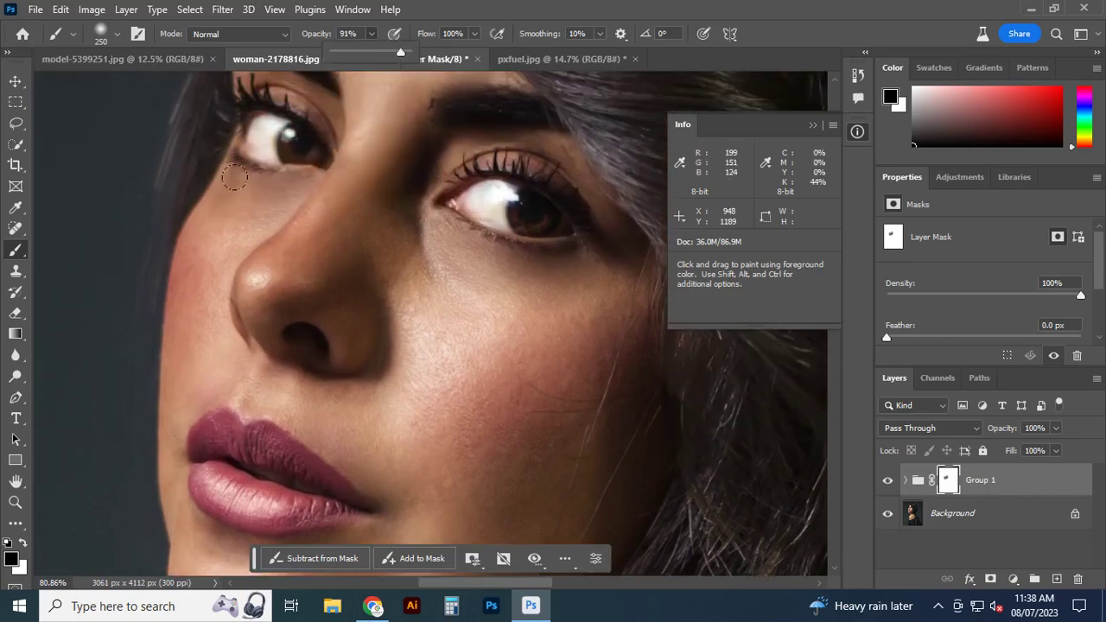
mouse_move(234, 178)
mouse_down()
mouse_move(288, 183)
mouse_move(185, 231)
mouse_move(163, 363)
mouse_move(178, 346)
mouse_move(234, 348)
mouse_move(193, 393)
mouse_move(260, 401)
mouse_move(312, 379)
mouse_move(234, 395)
mouse_move(297, 427)
mouse_move(295, 397)
mouse_up()
key(bracketleft)
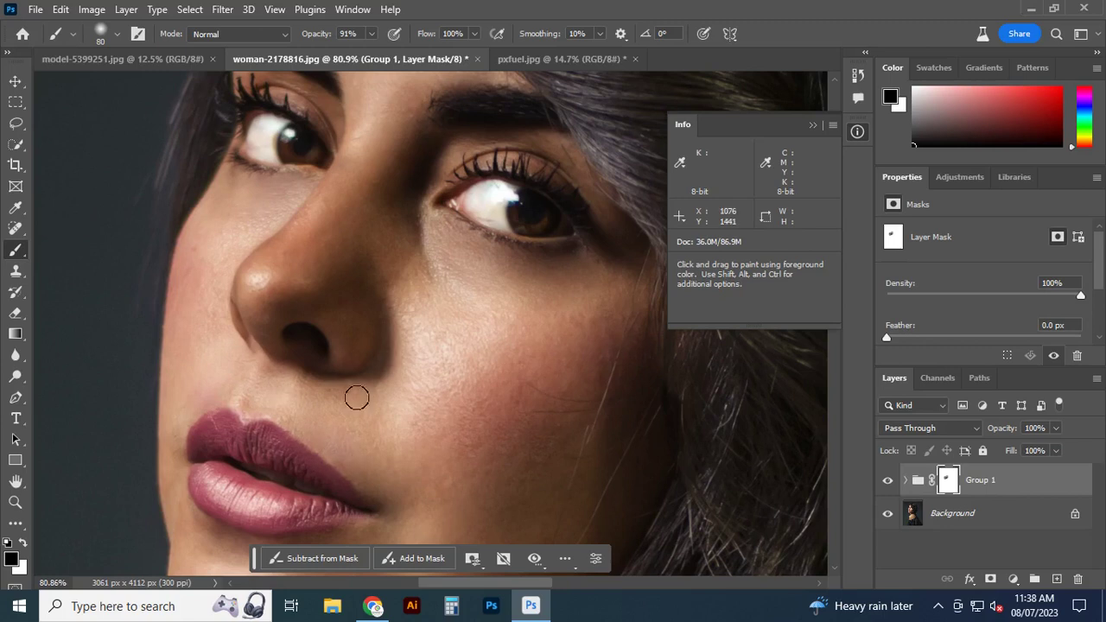
scroll(402, 454, down, 3)
mouse_move(377, 373)
mouse_down()
mouse_move(303, 311)
mouse_move(230, 277)
mouse_move(166, 314)
mouse_up()
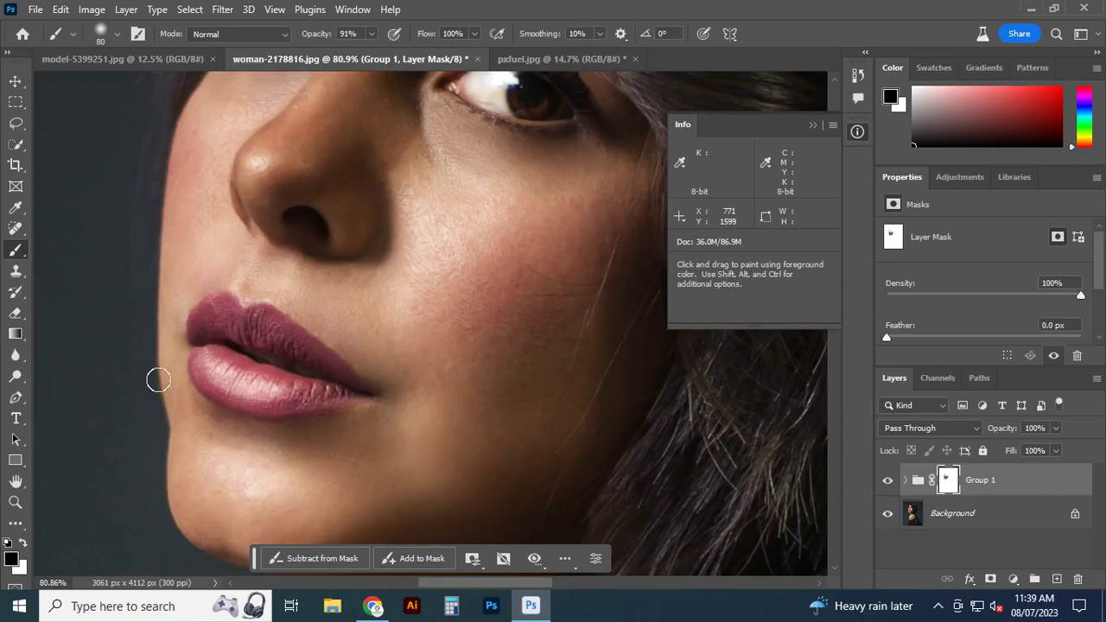
scroll(239, 459, down, 2)
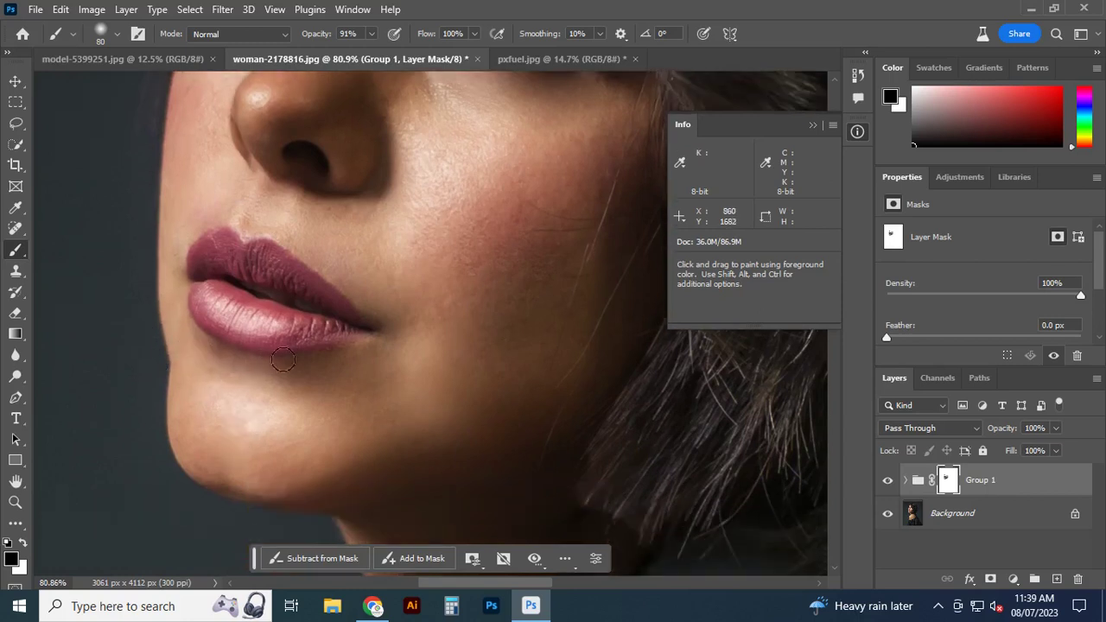
mouse_move(179, 410)
mouse_down()
mouse_move(271, 467)
mouse_move(337, 484)
mouse_move(373, 484)
mouse_move(409, 464)
mouse_move(348, 459)
mouse_up()
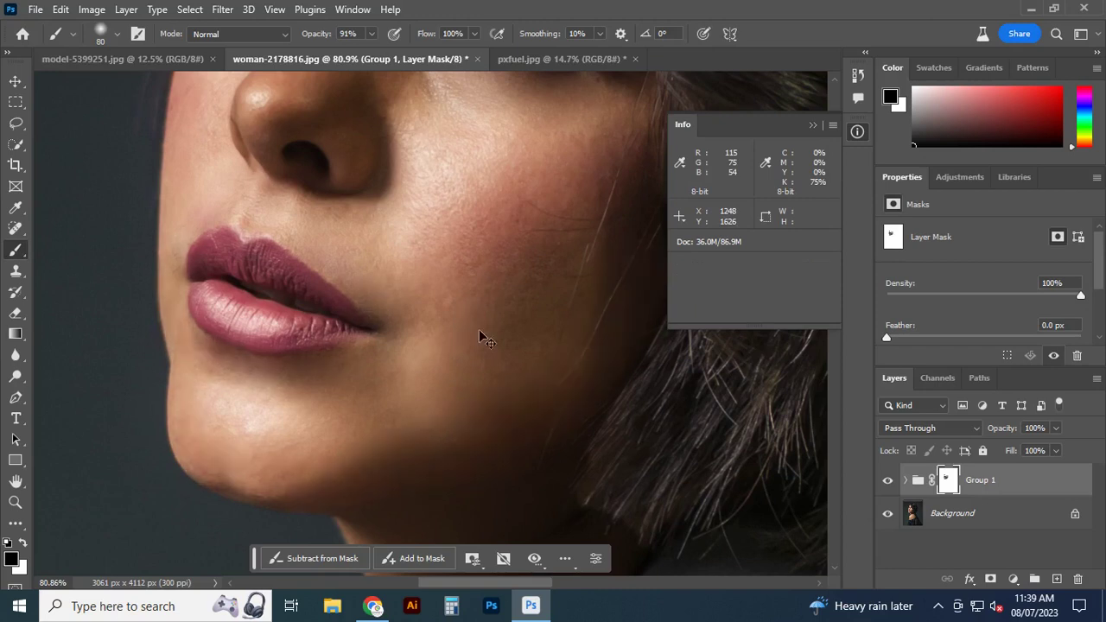
key(ctrl+z)
key(ctrl+z)
key(ctrl+z)
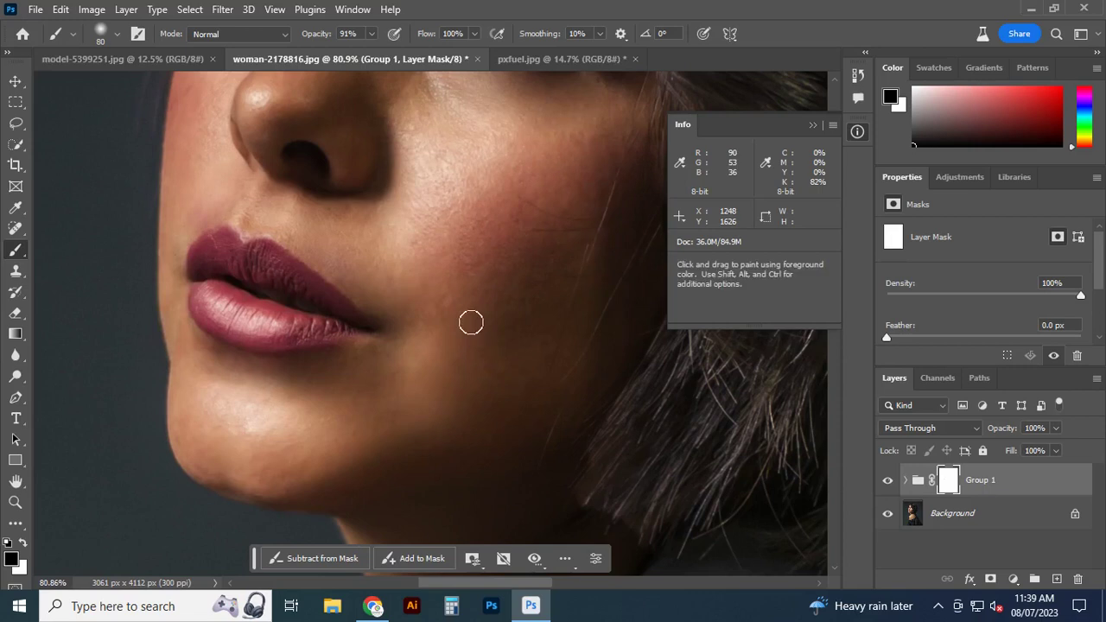
key(ctrl+0)
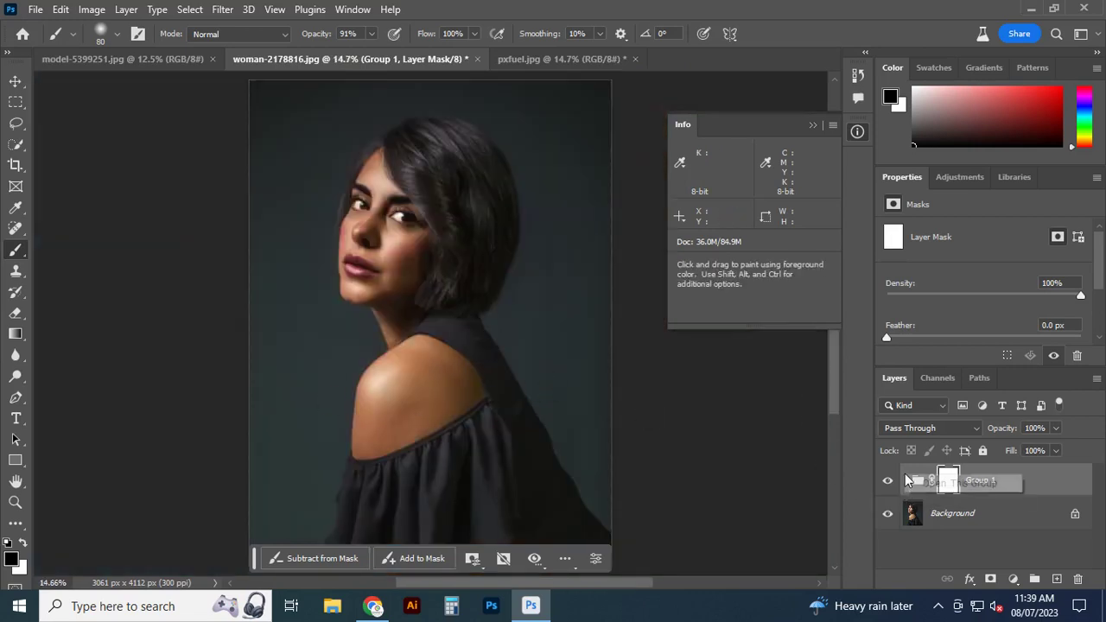
Delete Group 1's layer mask and ungroup its layers
click(942, 488)
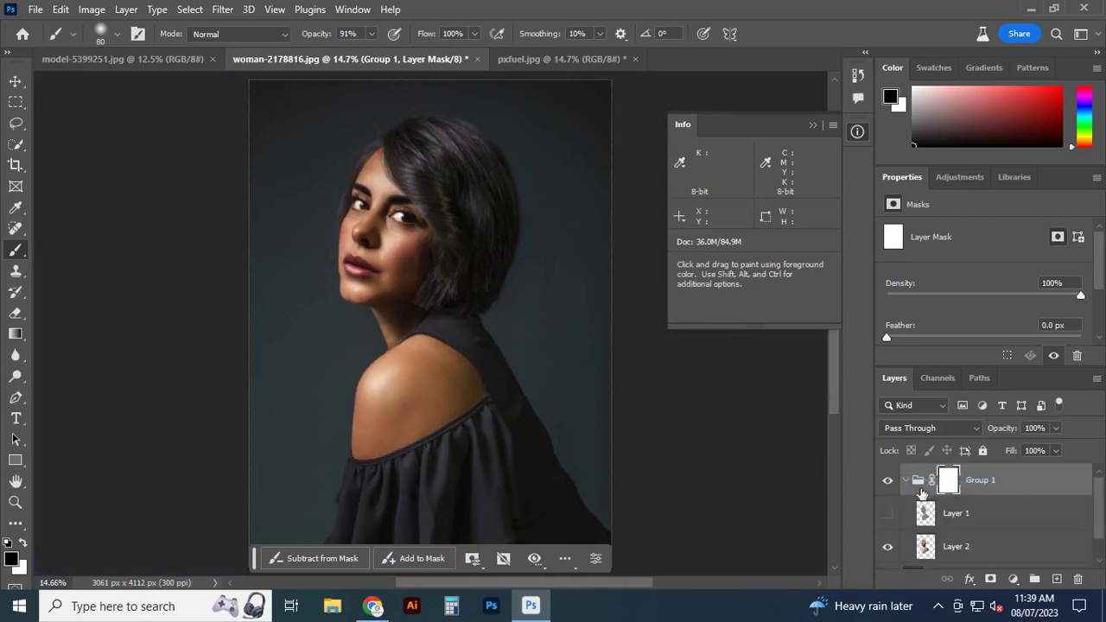
right_click(945, 489)
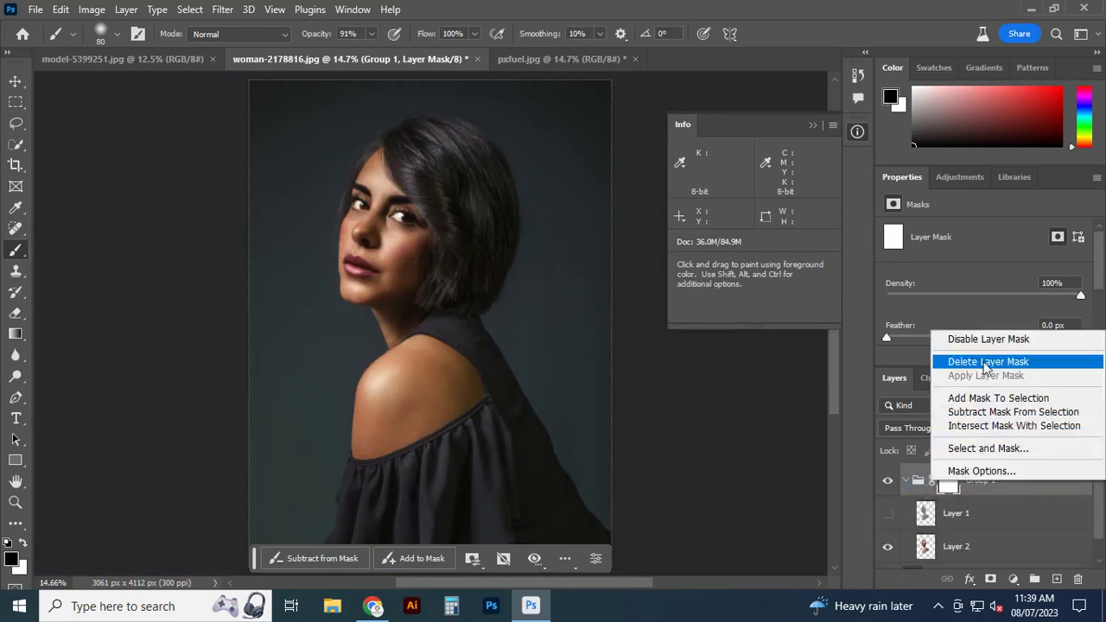
click(977, 362)
click(907, 474)
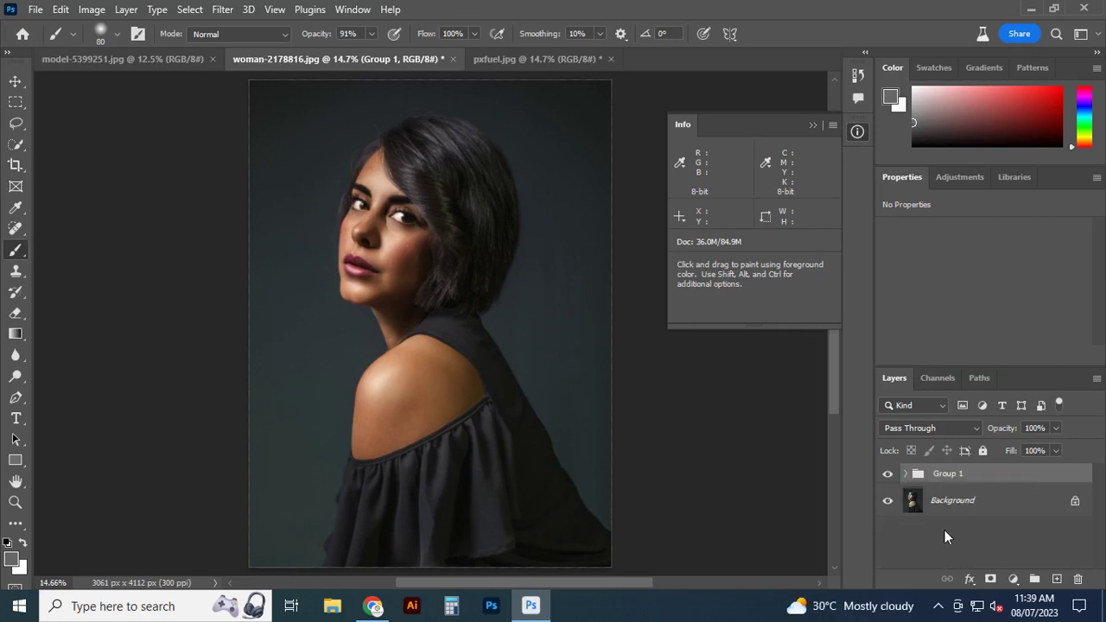
right_click(944, 481)
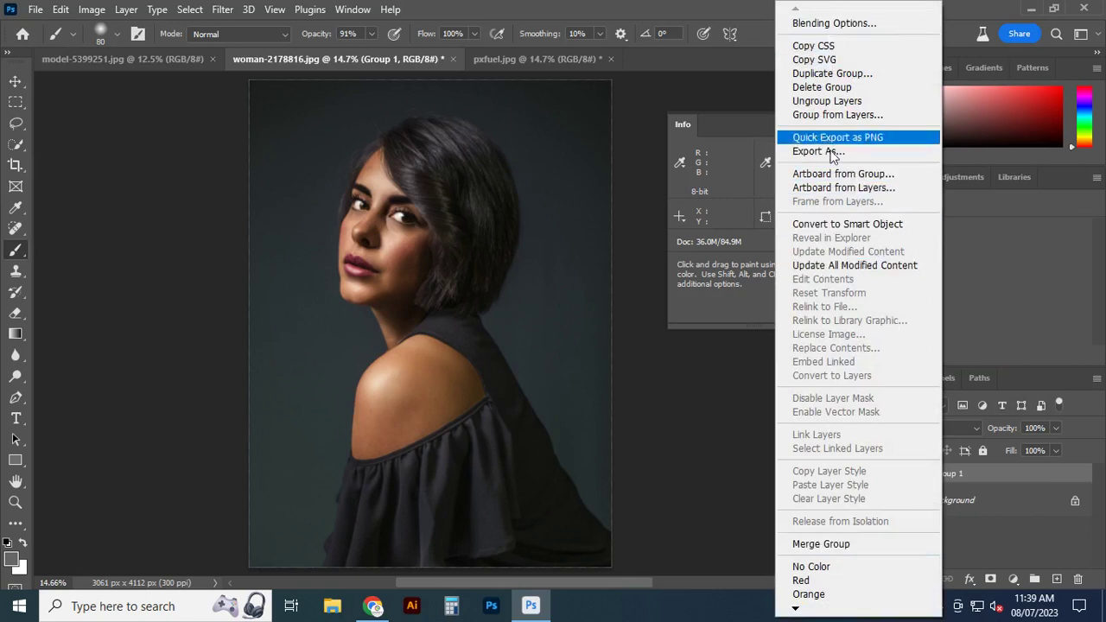
click(841, 107)
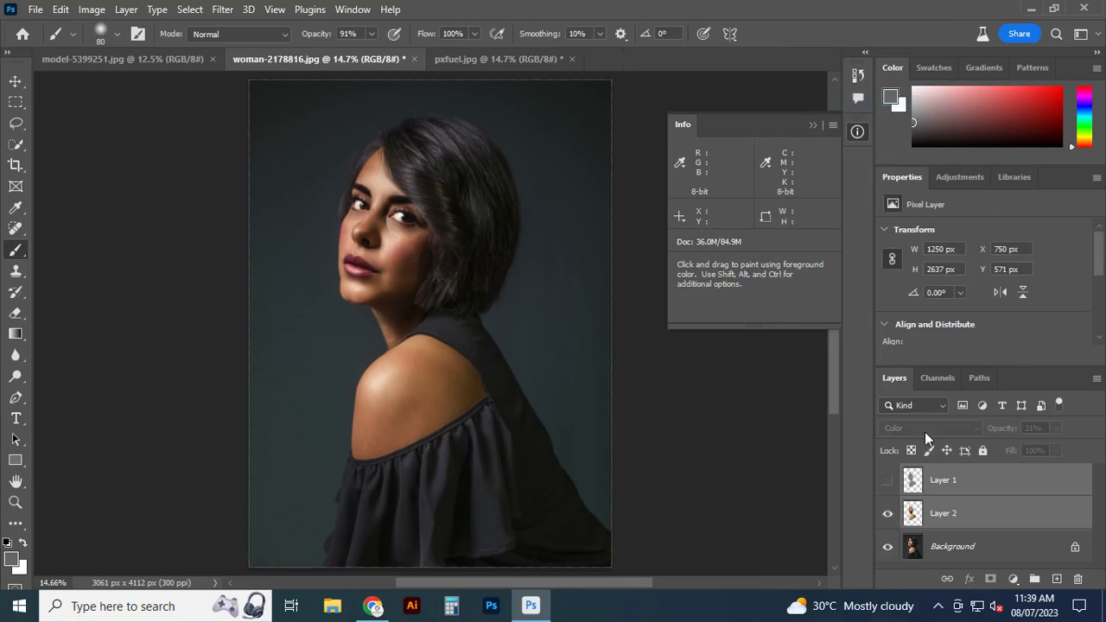
Delete Layer 1 and hide the Multiply Layer 2 to compare before and after
click(983, 496)
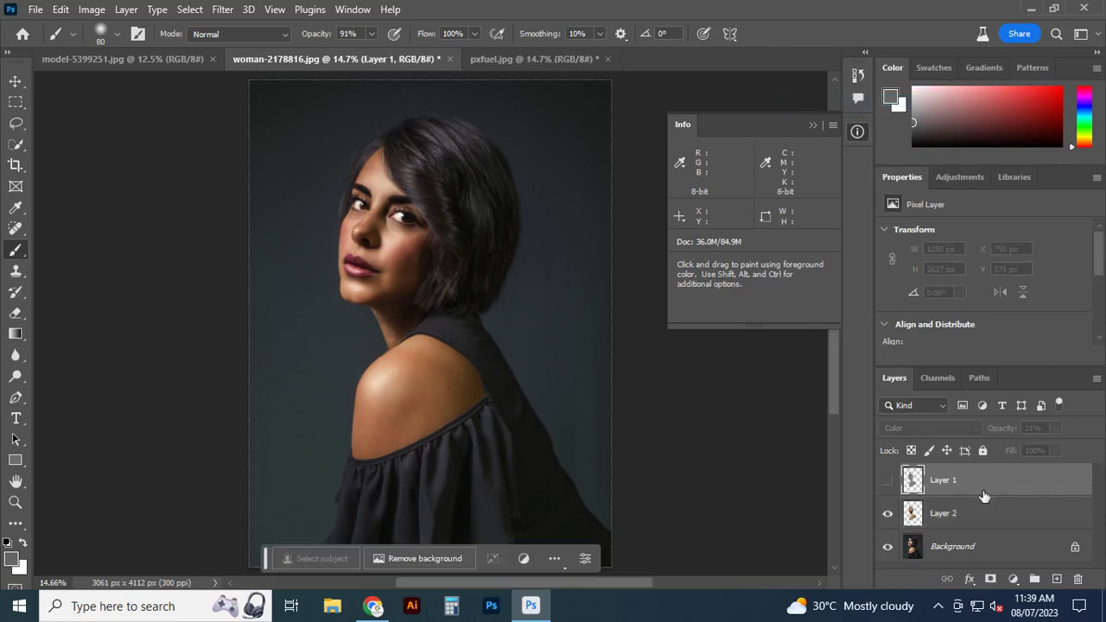
key(Delete)
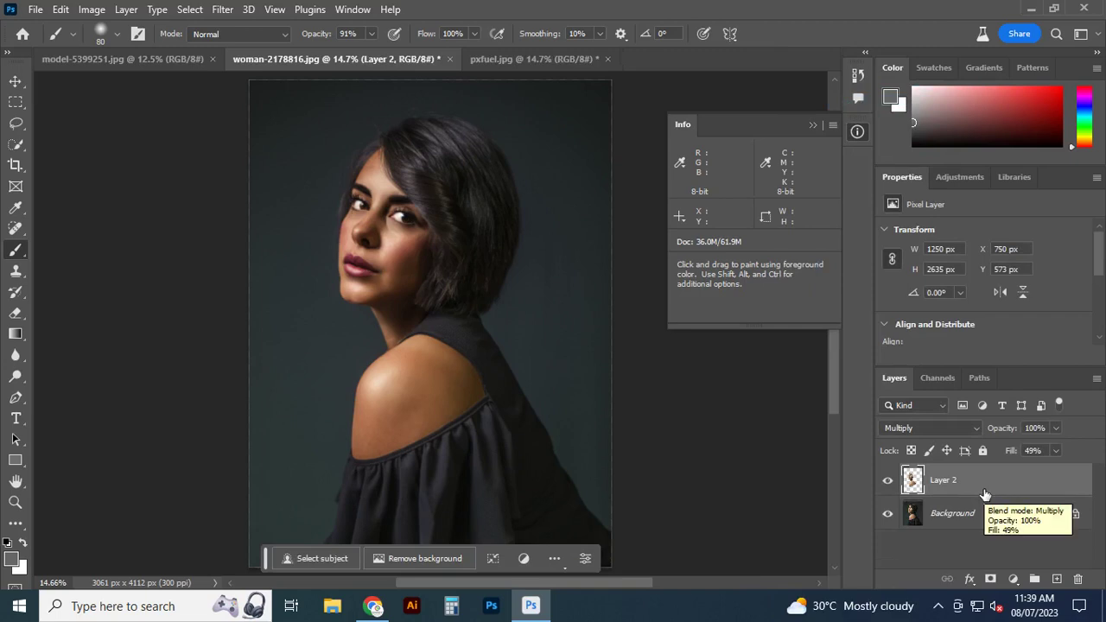
scroll(394, 225, up, 5)
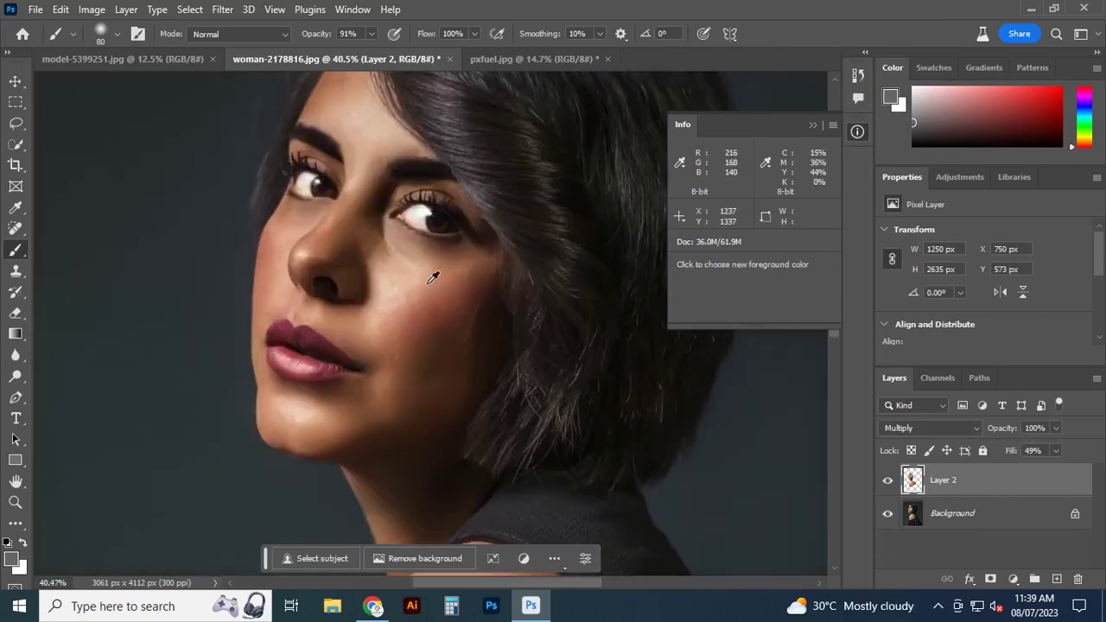
scroll(433, 277, up, 2)
scroll(430, 301, up, 2)
scroll(430, 311, up, 2)
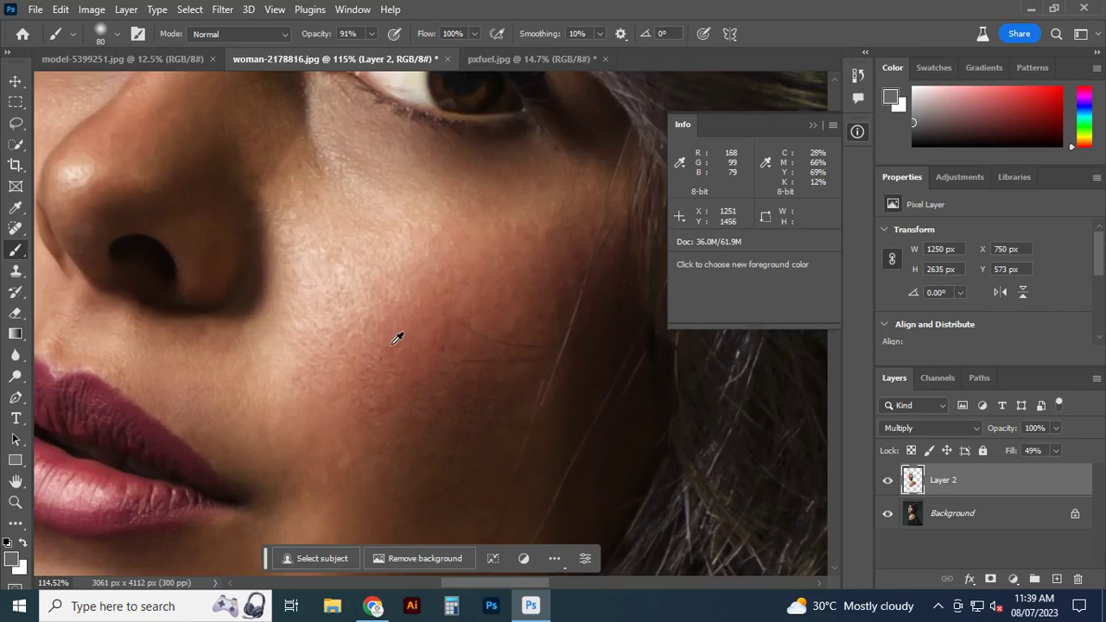
scroll(397, 338, down, 2)
scroll(328, 332, up, 1)
scroll(363, 342, up, 1)
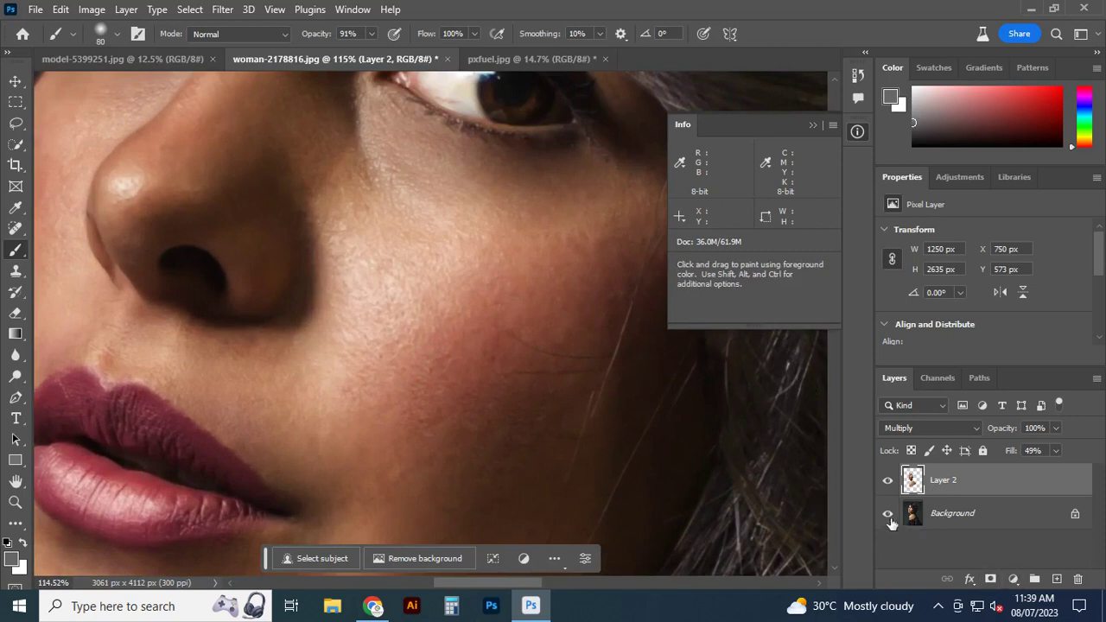
click(888, 481)
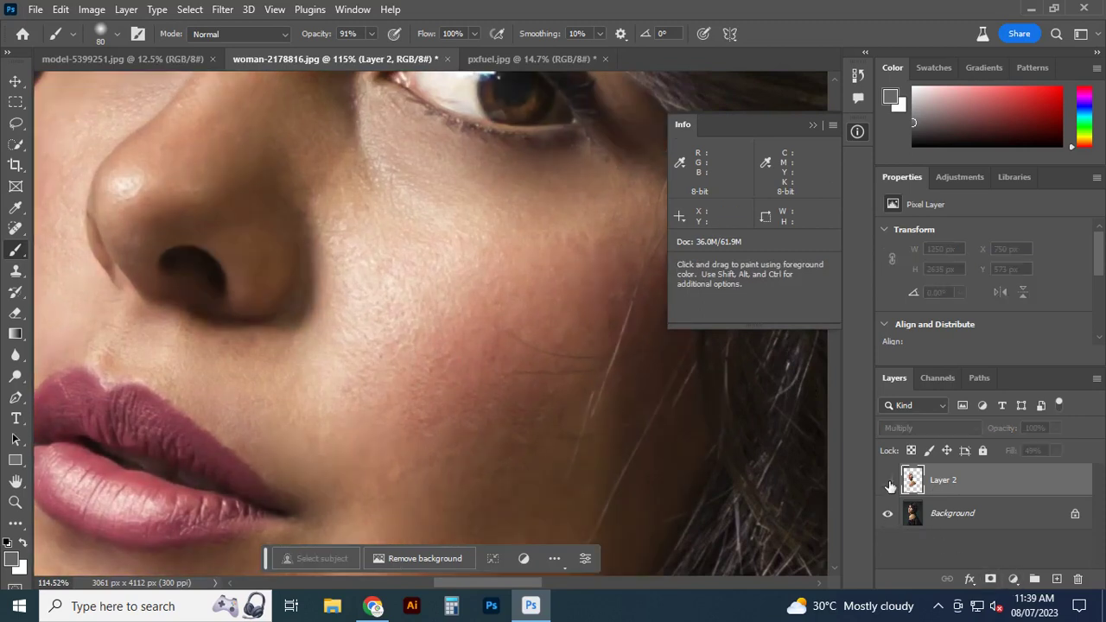
click(888, 480)
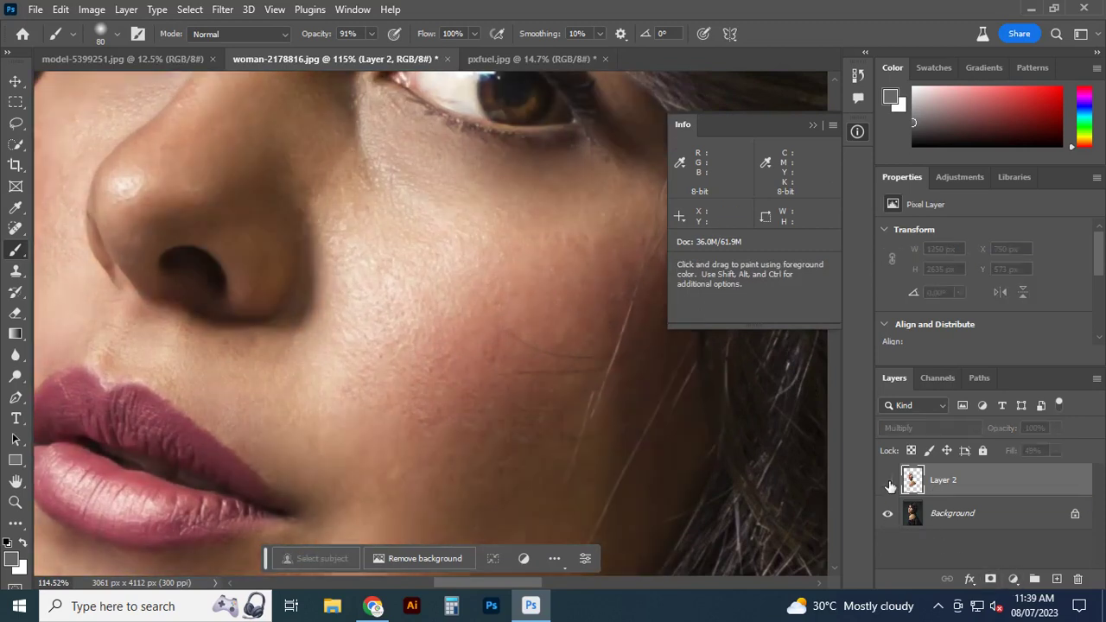
click(888, 482)
click(889, 480)
click(889, 480)
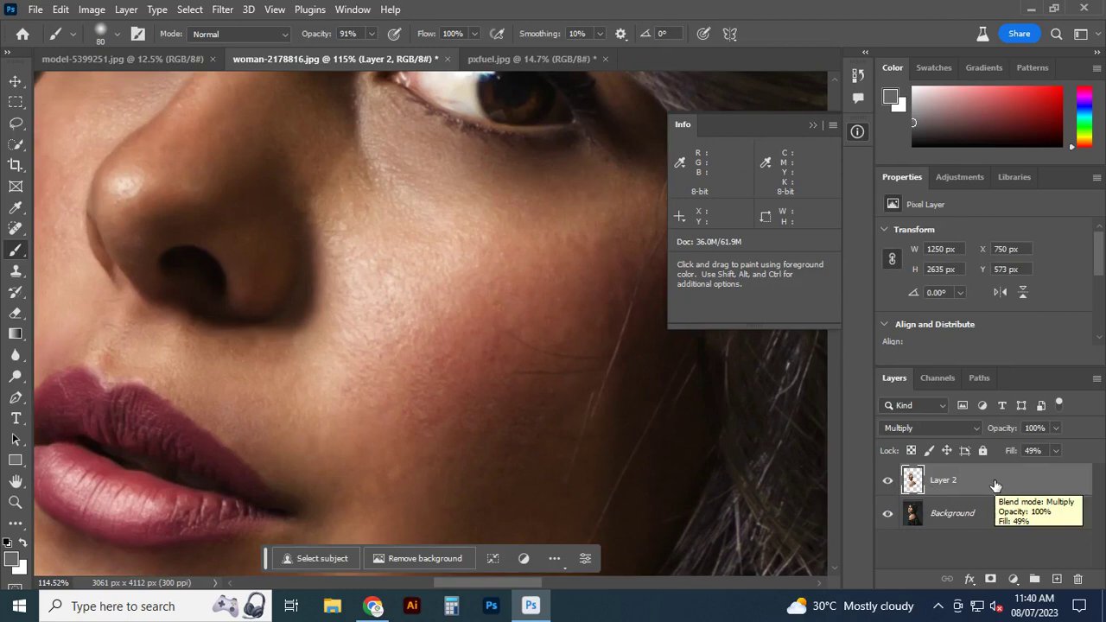
click(888, 480)
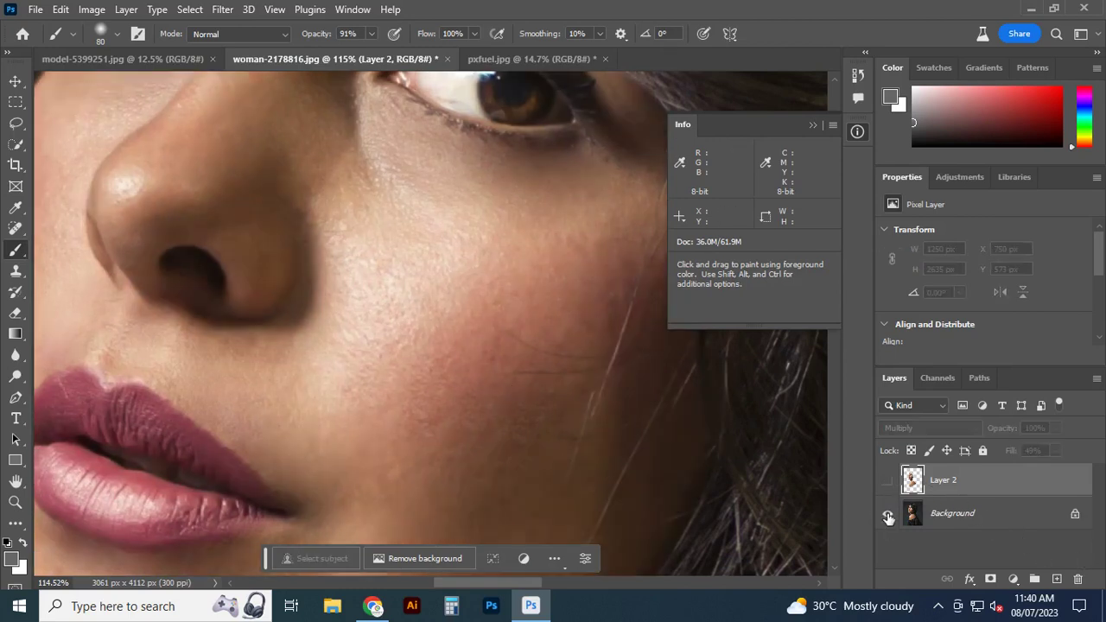
click(888, 515)
click(887, 481)
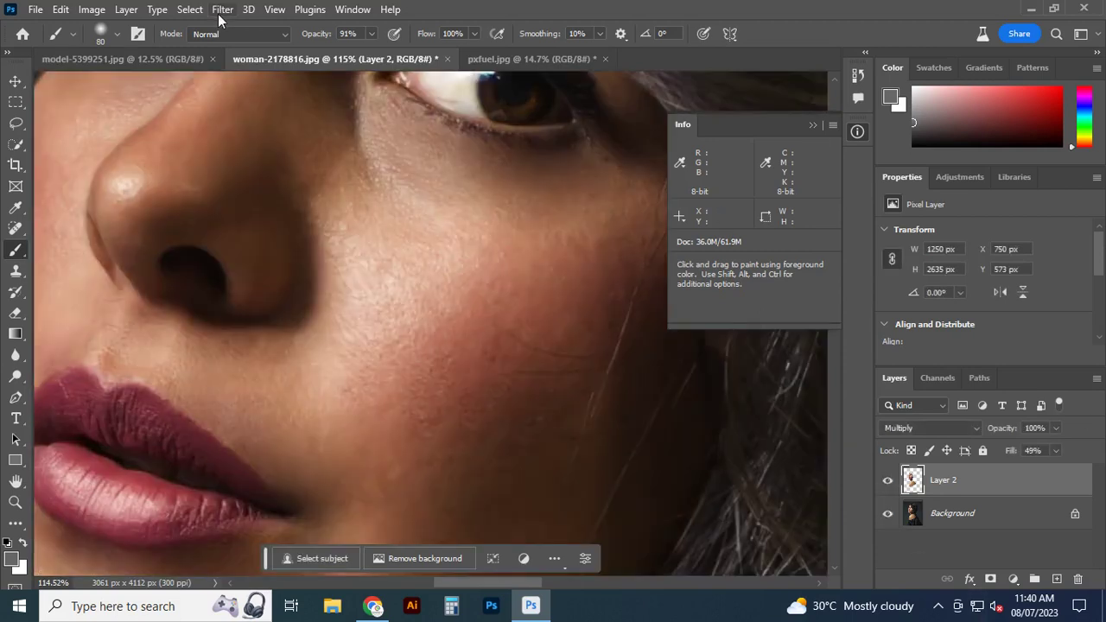
Apply a High Pass filter with a slightly reduced radius to Layer 2
click(220, 16)
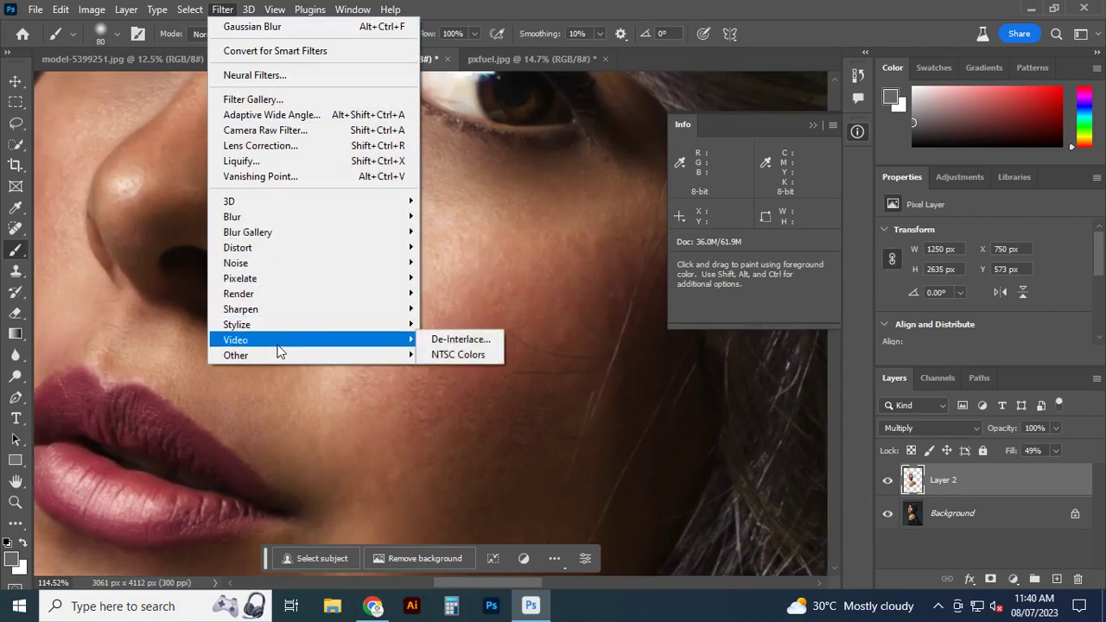
mouse_move(235, 355)
click(458, 371)
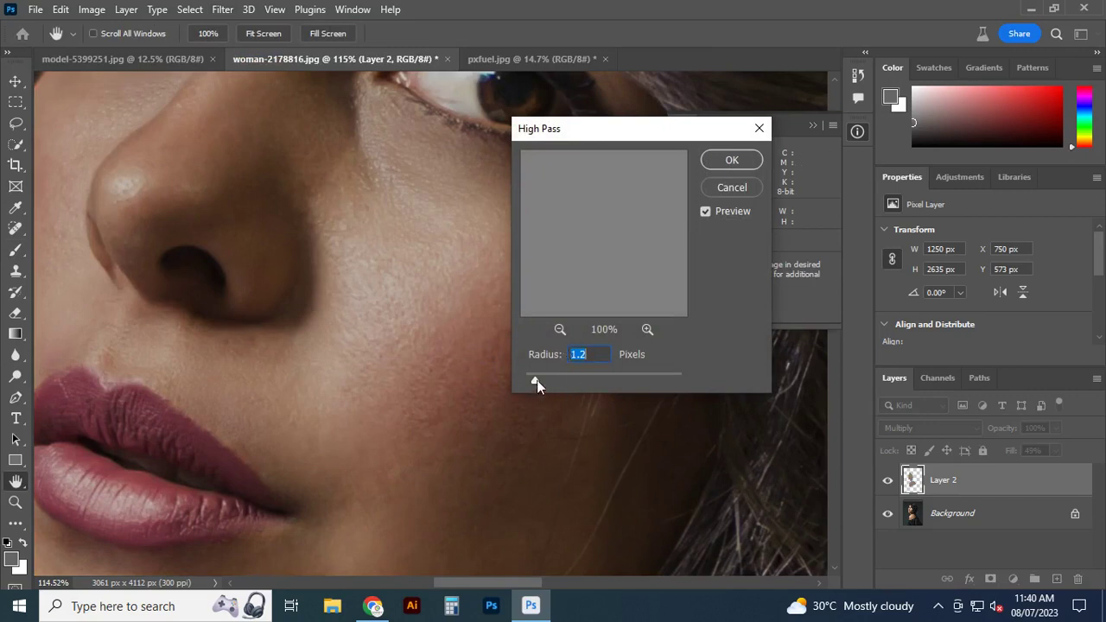
drag(532, 382, 531, 382)
click(733, 189)
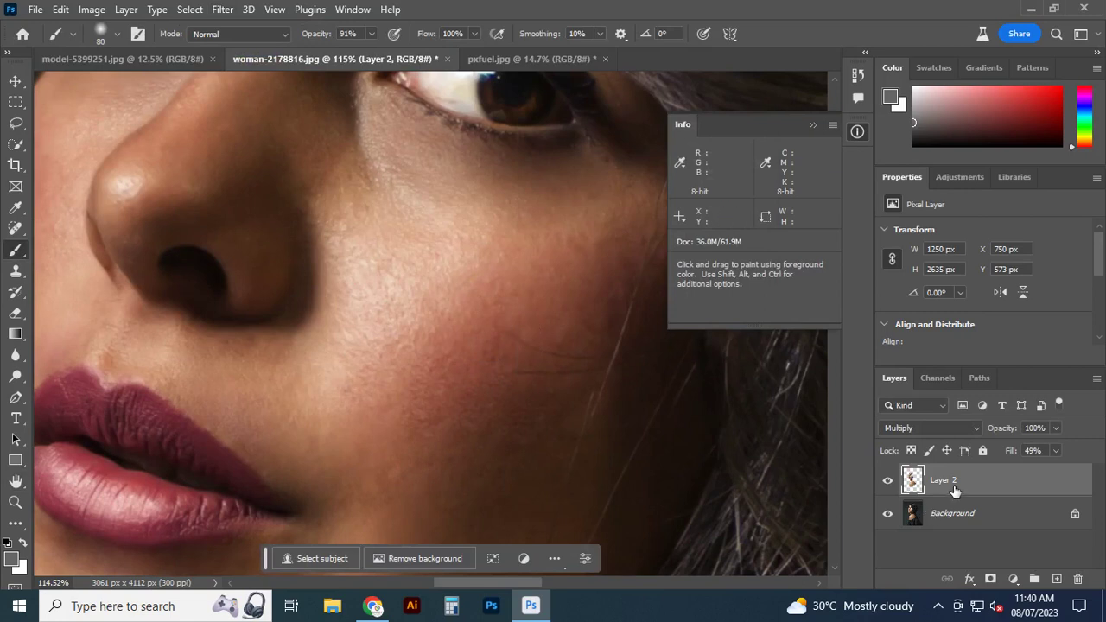
click(226, 12)
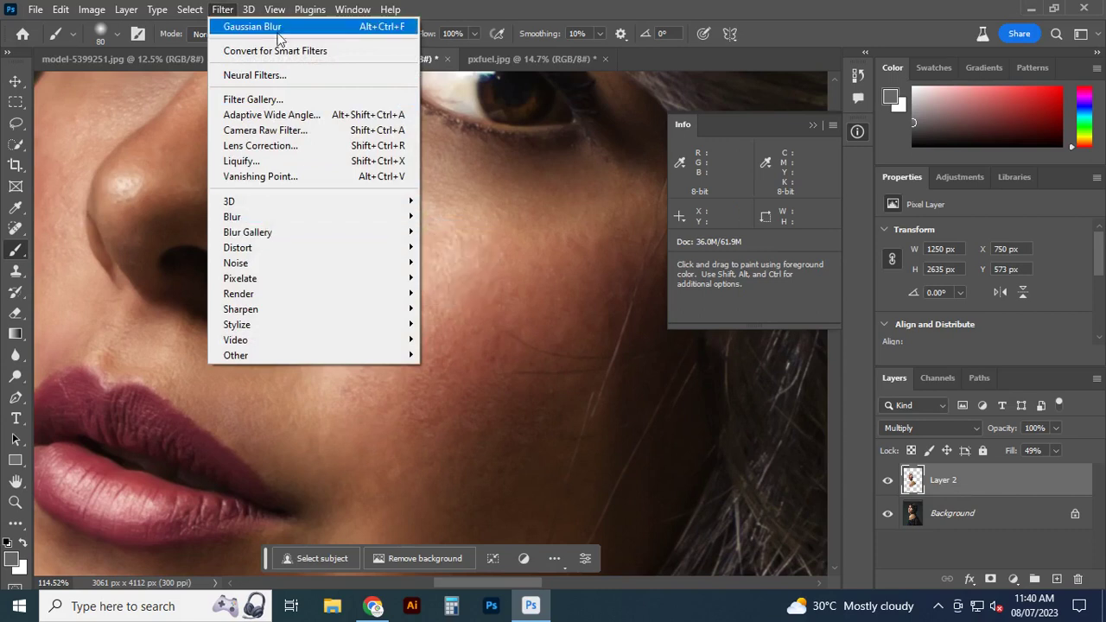
click(566, 16)
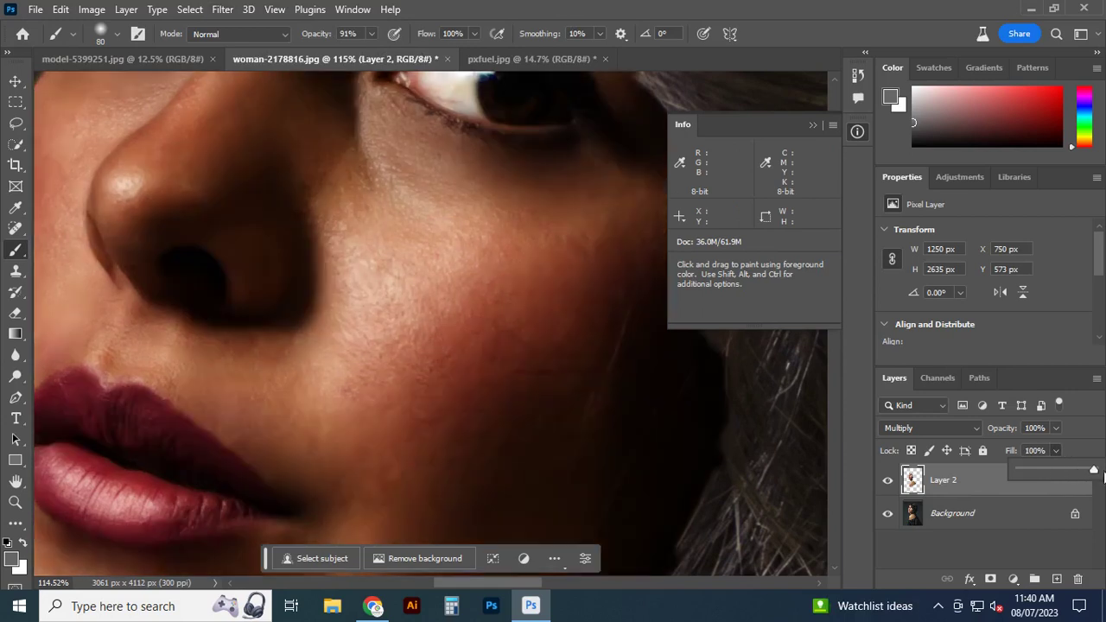
Switch Layer 2 from Multiply to the Normal blend mode at 100% fill
click(1006, 536)
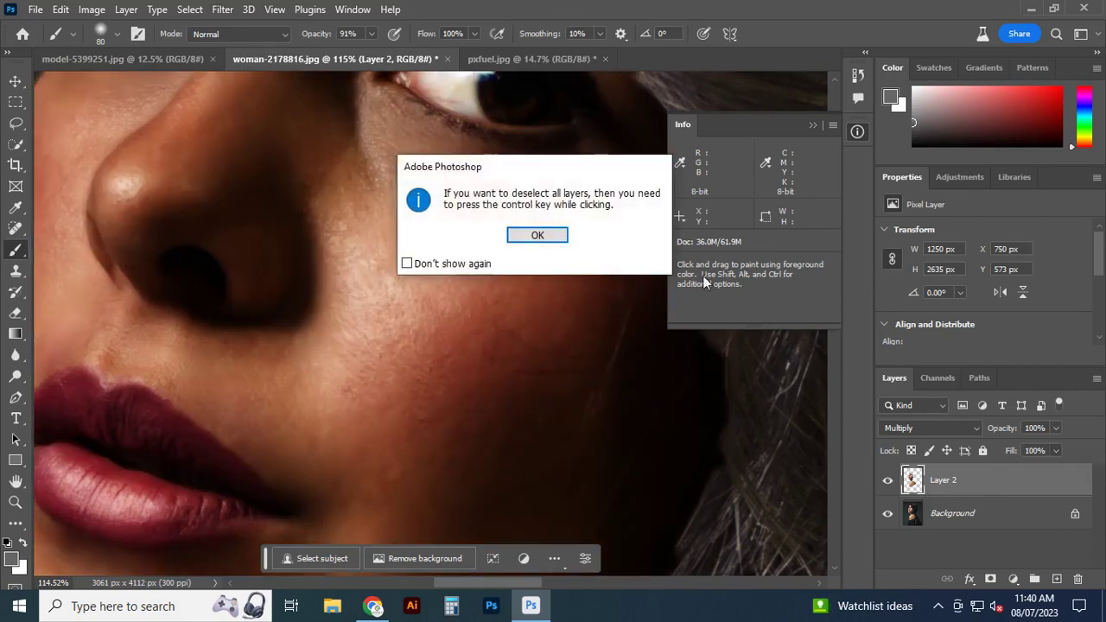
click(538, 235)
click(932, 428)
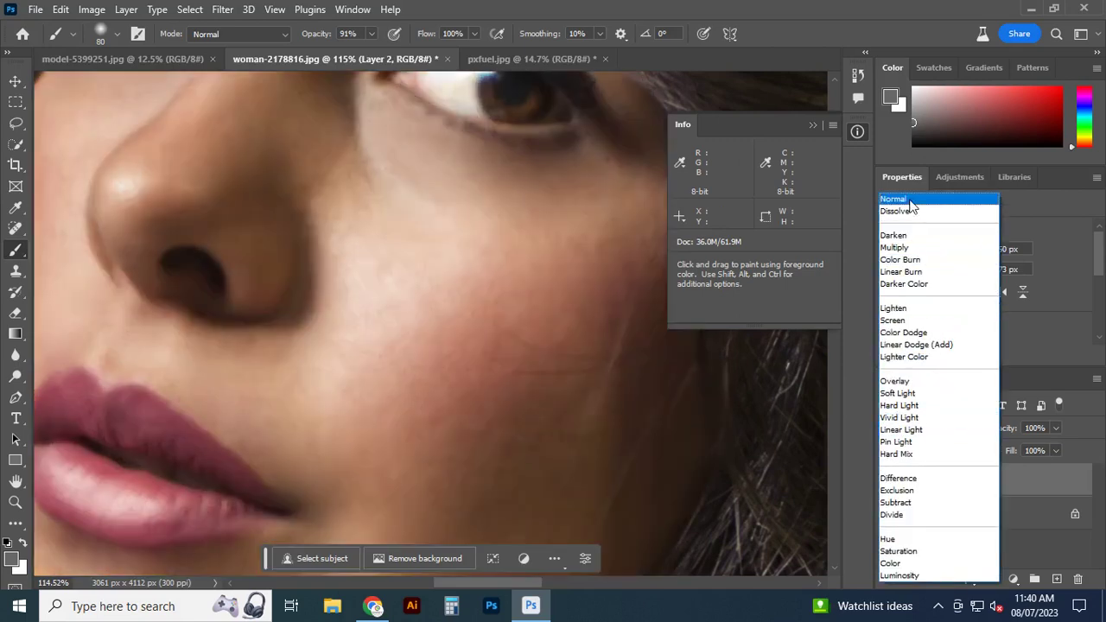
click(894, 200)
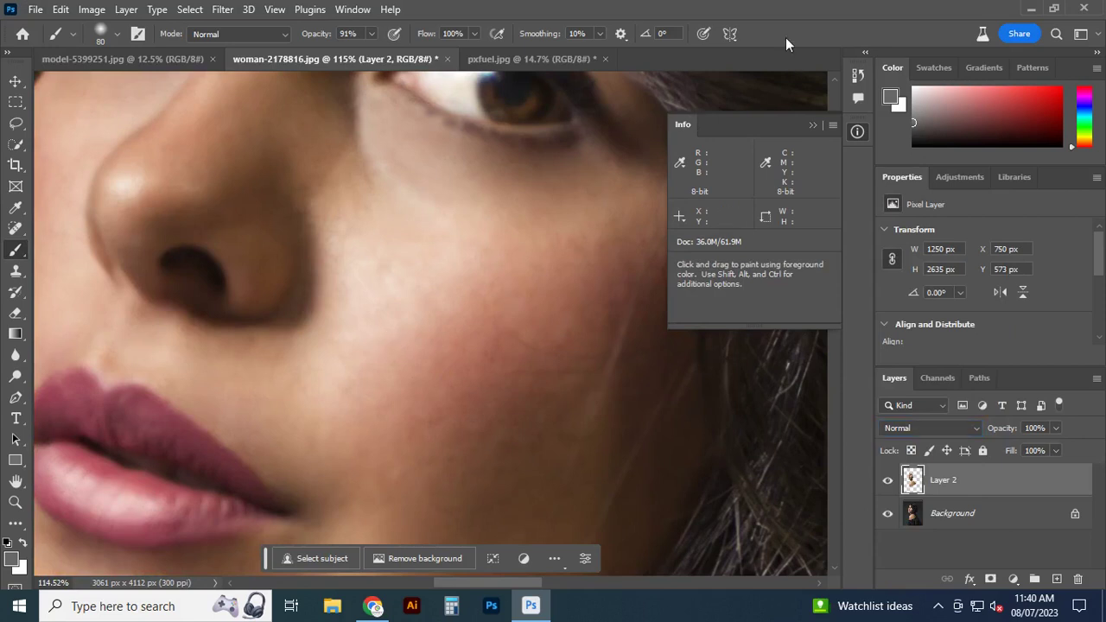
key(ctrl+0)
Attach a white layer mask to the Normal-mode Layer 2
scroll(411, 235, up, 3)
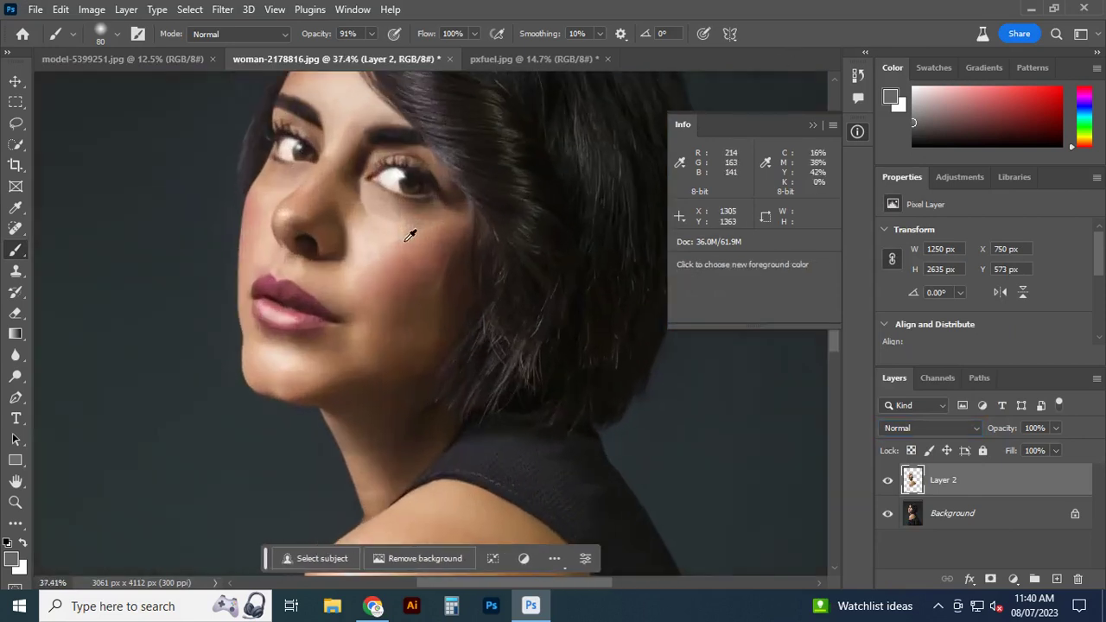
scroll(398, 232, up, 1)
scroll(346, 250, up, 2)
scroll(298, 264, up, 1)
scroll(277, 294, up, 1)
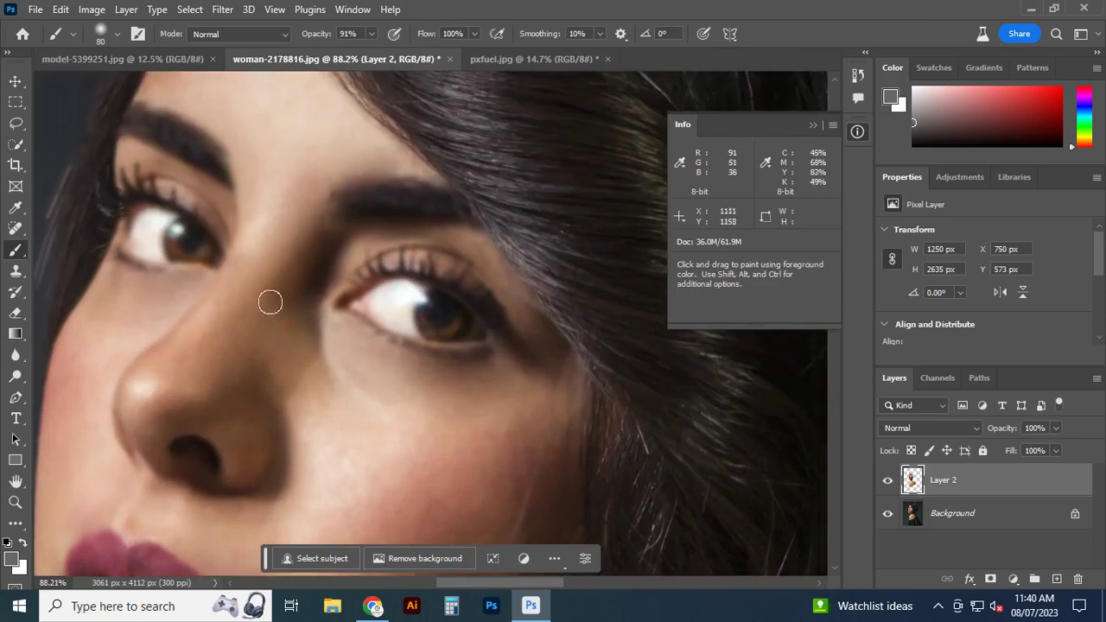
scroll(259, 298, up, 1)
scroll(239, 291, up, 2)
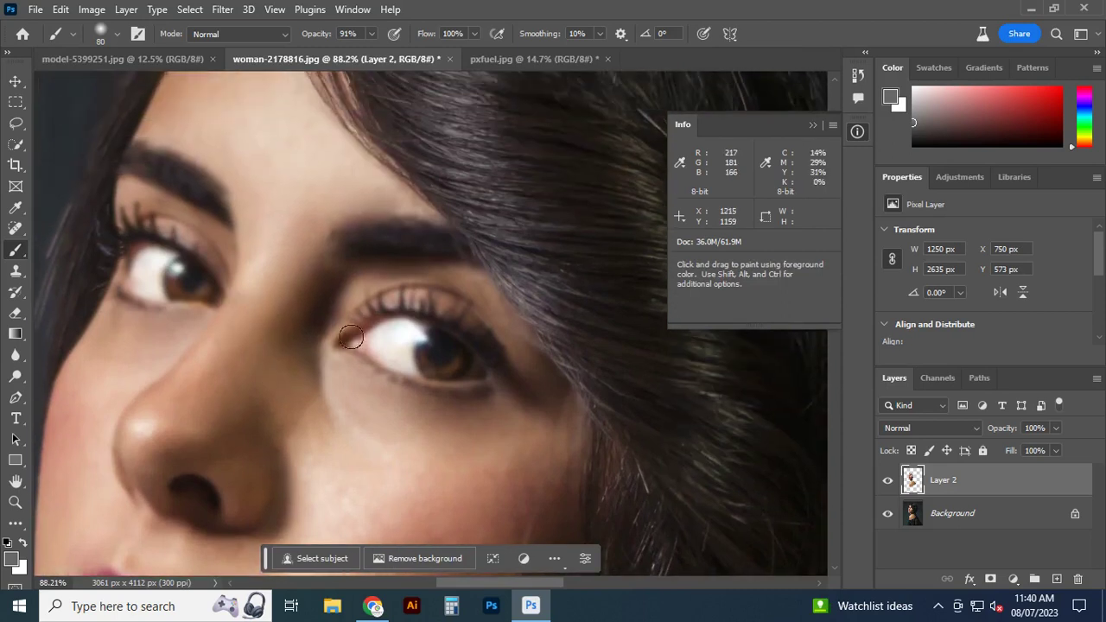
click(990, 580)
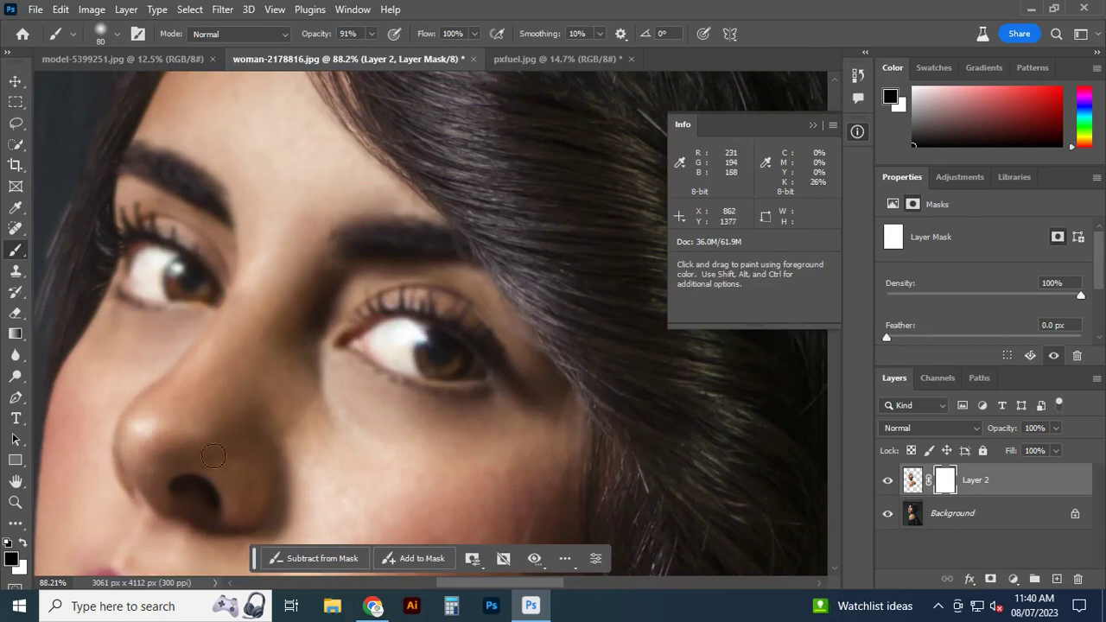
Set the black brush to 56% opacity and a smaller size for detail work
key(bracketright)
key(bracketright)
key(bracketright)
click(372, 33)
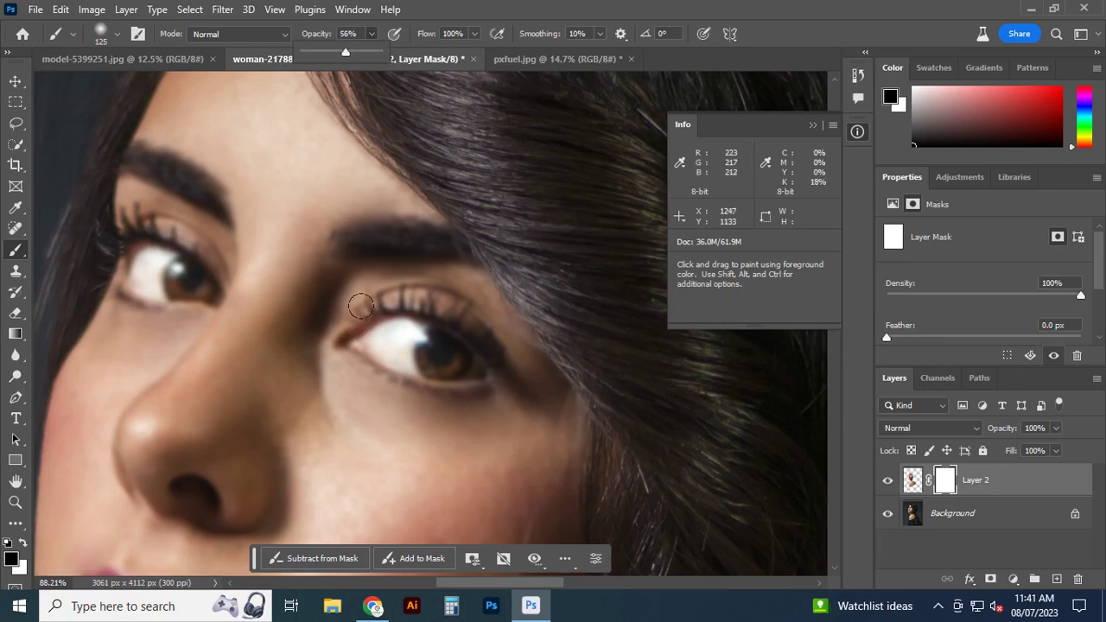
mouse_move(335, 321)
mouse_down()
mouse_move(417, 361)
mouse_move(458, 343)
mouse_move(435, 303)
mouse_move(363, 303)
mouse_move(336, 320)
mouse_move(401, 348)
mouse_up()
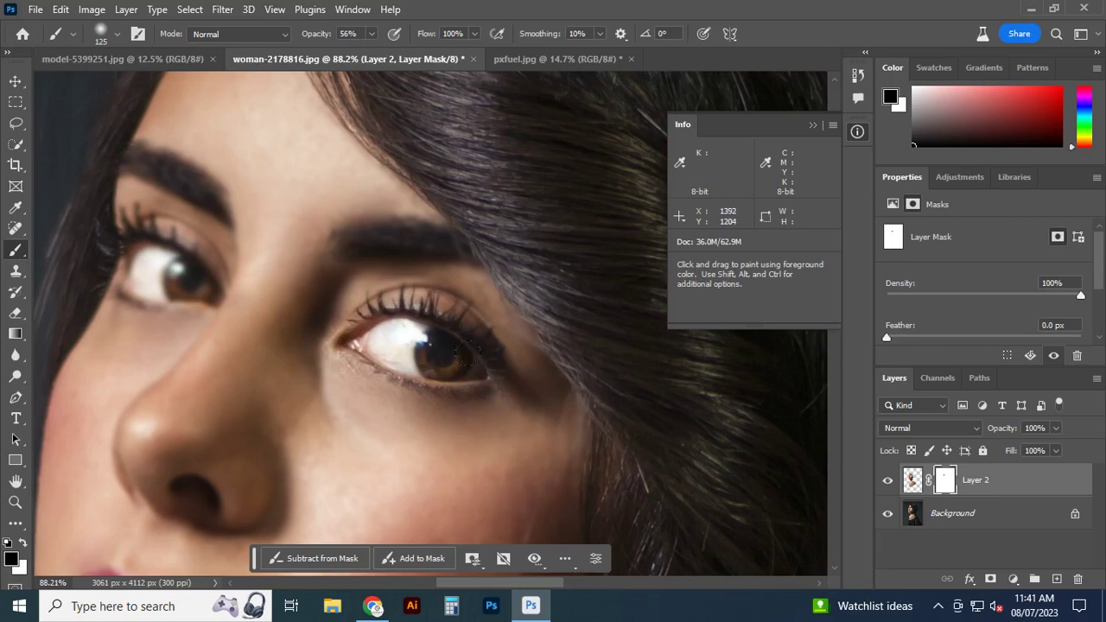
scroll(363, 294, up, 1)
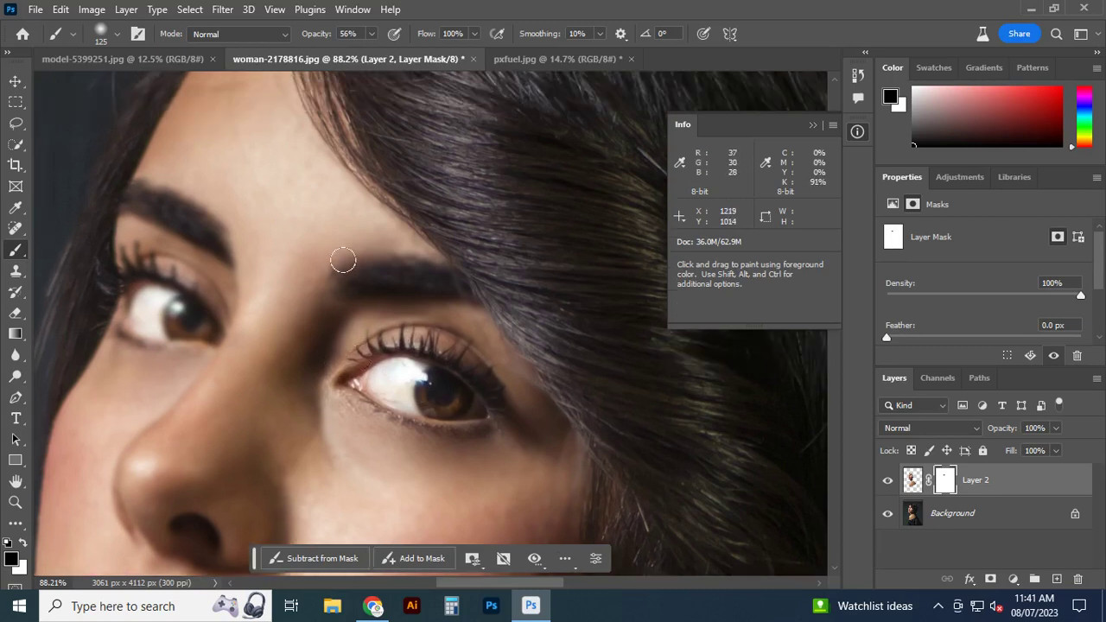
scroll(494, 295, up, 1)
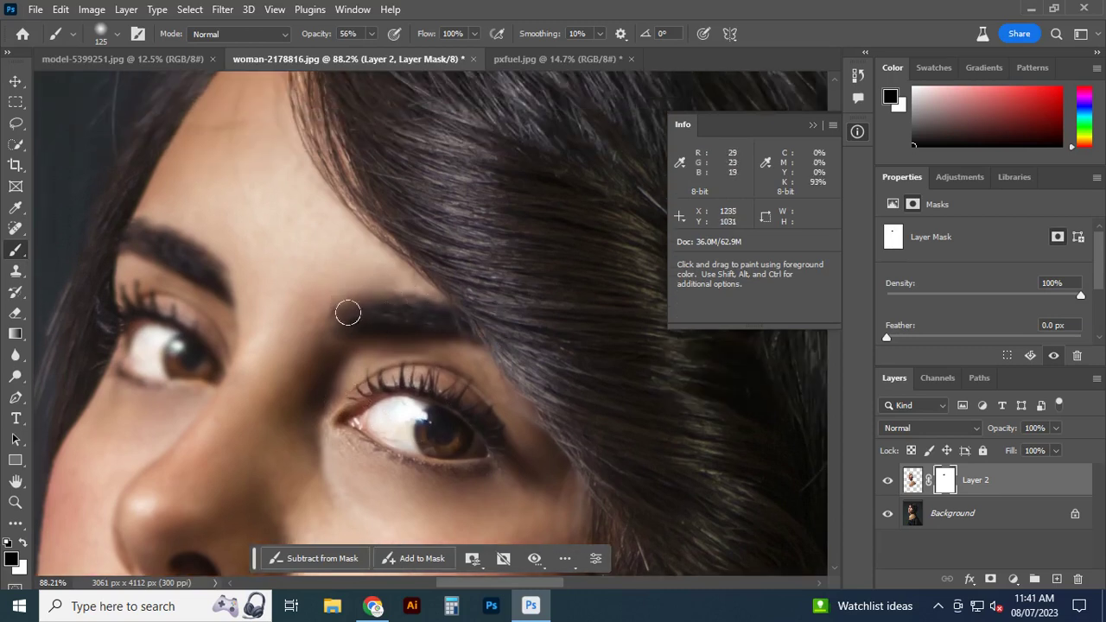
scroll(415, 302, left, 5)
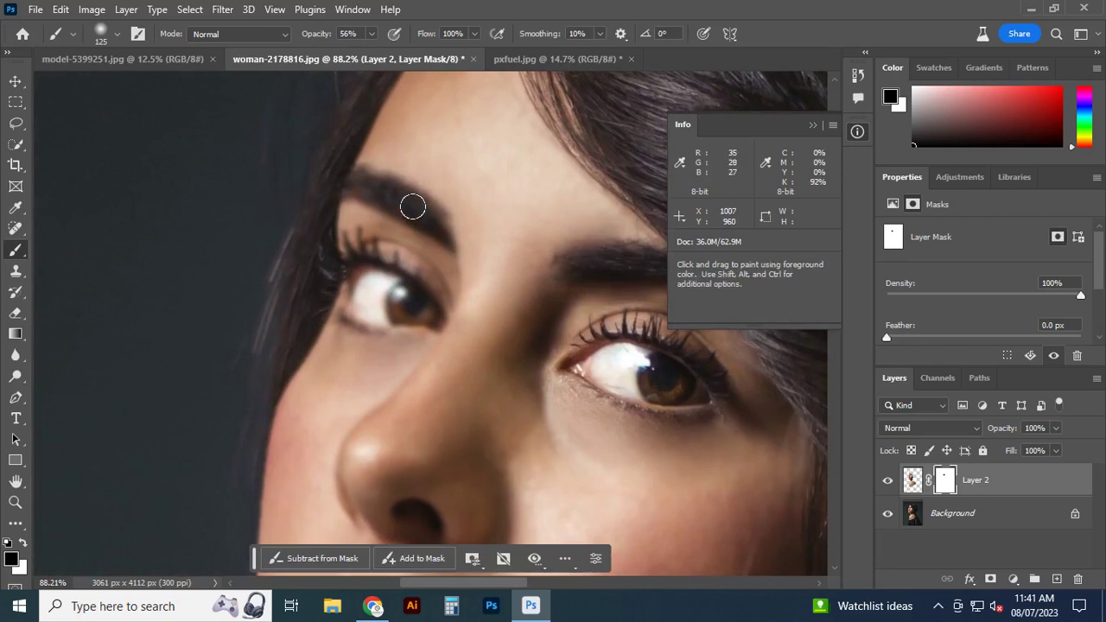
key(bracketleft)
key(bracketleft)
key(bracketleft)
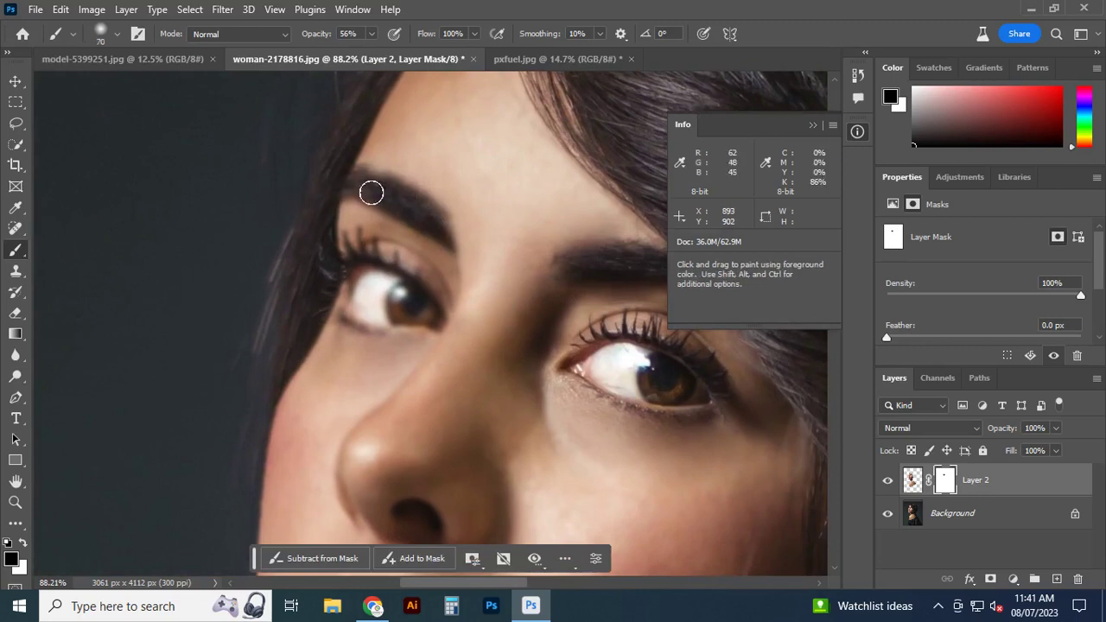
scroll(406, 298, down, 2)
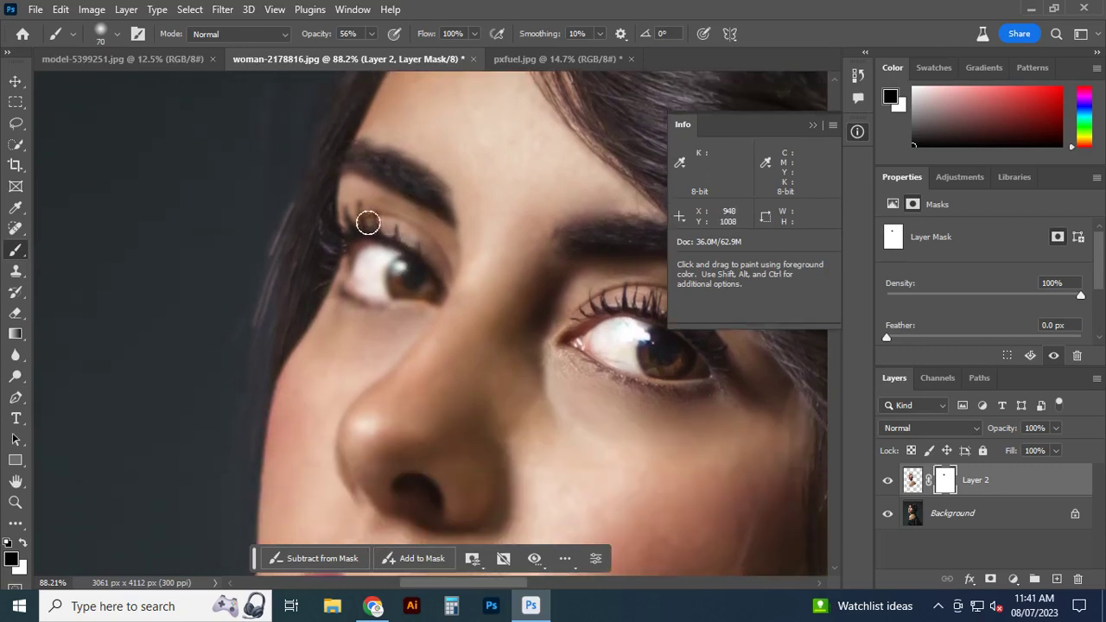
Mask the smoothing off the lashes, both eye whites, the nose side and nostril
drag(331, 233, 430, 251)
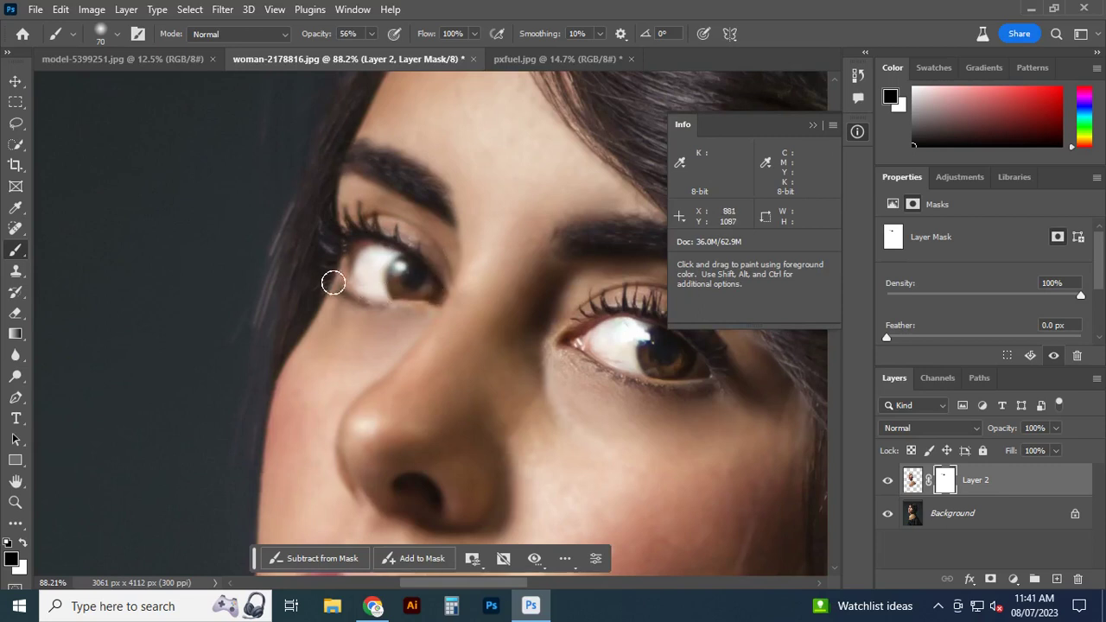
drag(361, 274, 408, 273)
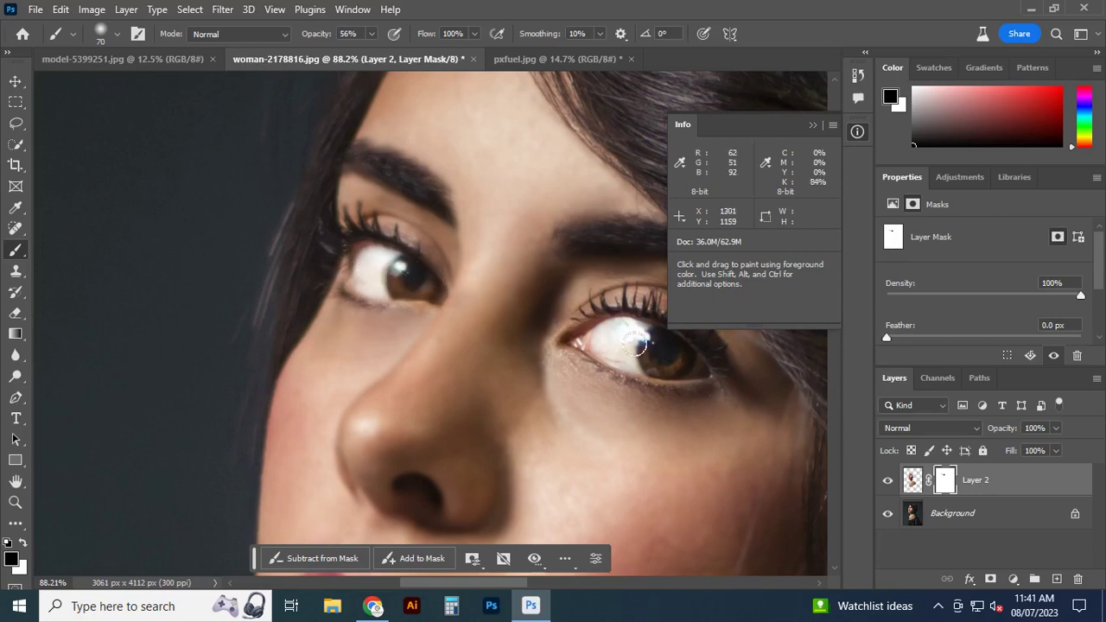
drag(589, 336, 654, 348)
mouse_move(506, 434)
mouse_down()
mouse_move(407, 328)
mouse_move(360, 250)
mouse_up()
mouse_move(366, 193)
mouse_down()
mouse_move(297, 271)
mouse_move(269, 326)
mouse_move(286, 363)
mouse_move(305, 369)
mouse_up()
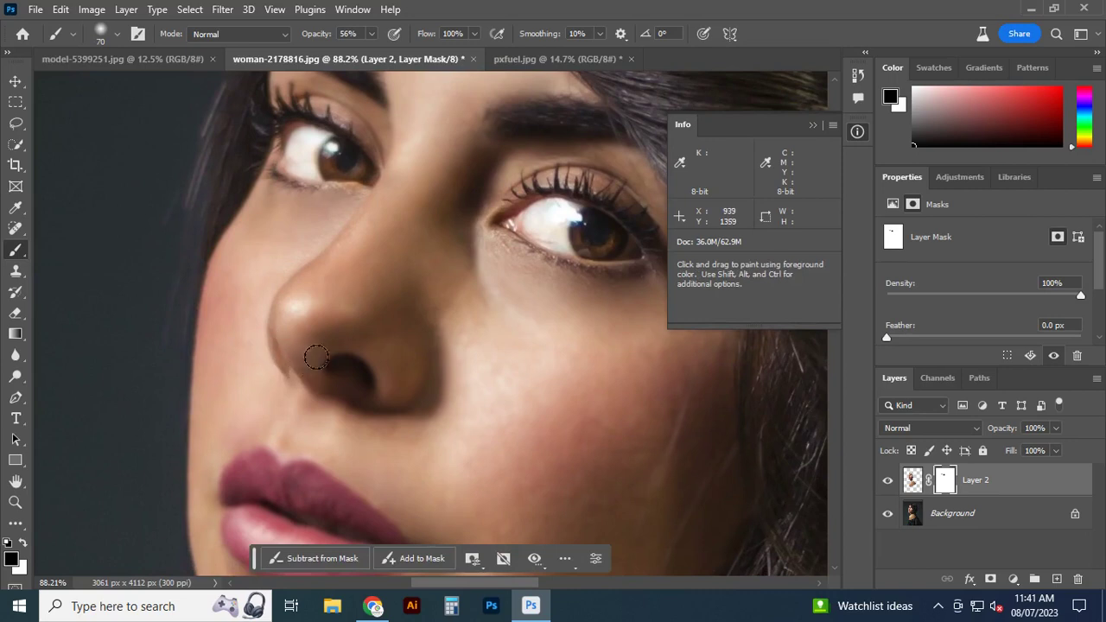
drag(366, 390, 397, 385)
Paint black on Layer 2's mask over the lips
scroll(436, 398, down, 3)
scroll(435, 346, down, 1)
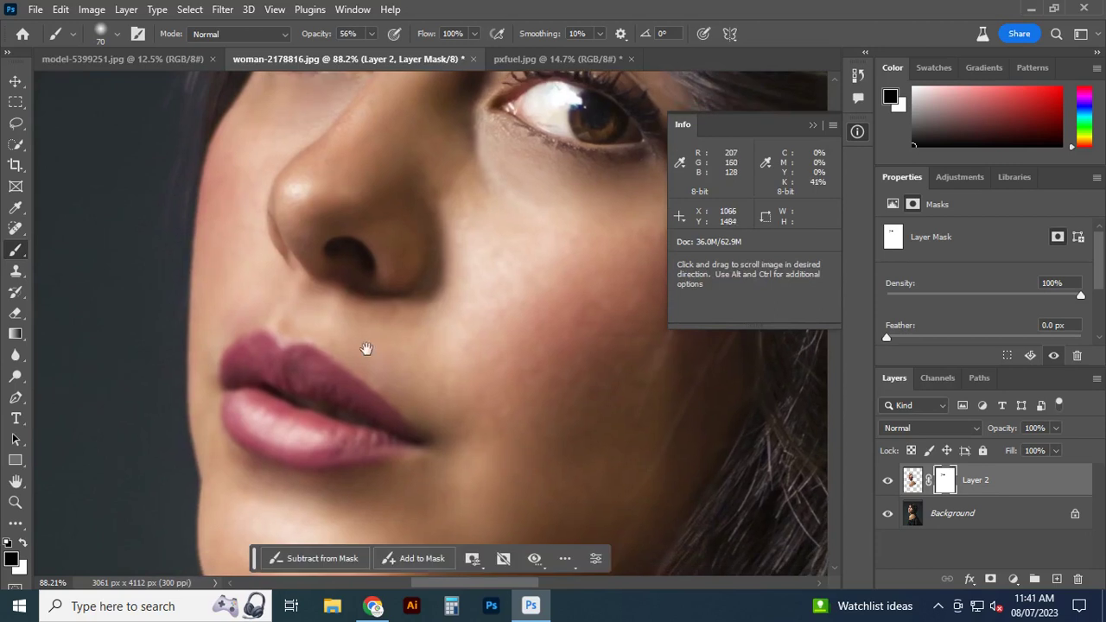
mouse_move(297, 351)
mouse_down()
mouse_move(387, 409)
mouse_move(395, 428)
mouse_move(296, 445)
mouse_move(231, 424)
mouse_move(222, 400)
mouse_move(247, 395)
mouse_move(336, 424)
mouse_move(319, 378)
mouse_move(265, 366)
mouse_move(267, 351)
mouse_move(247, 341)
mouse_move(229, 383)
mouse_up()
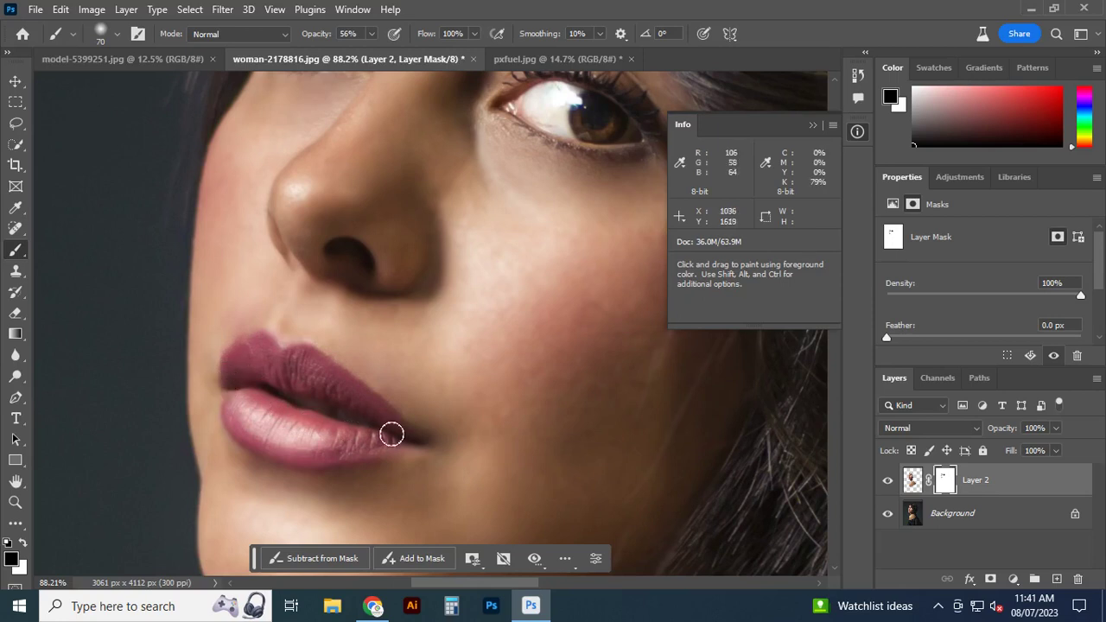
Pan around the jaw, neck, shoulder, eyes and forehead to inspect the retouch
drag(484, 533, 331, 395)
drag(452, 459, 365, 329)
drag(363, 554, 363, 427)
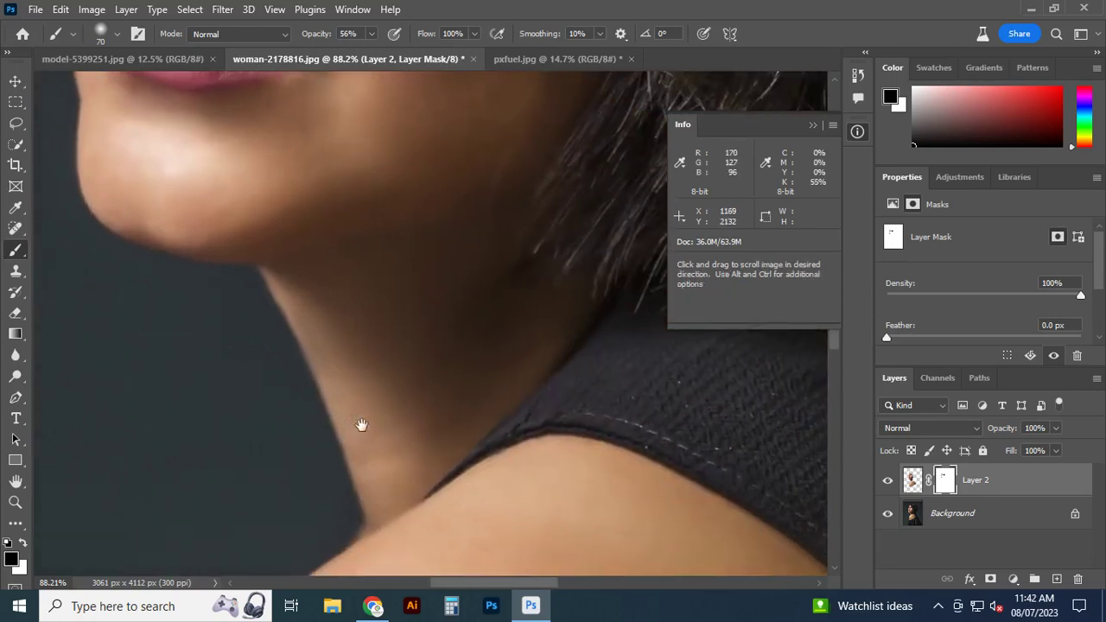
drag(447, 519, 447, 319)
drag(412, 553, 411, 372)
drag(363, 476, 340, 400)
drag(380, 562, 370, 457)
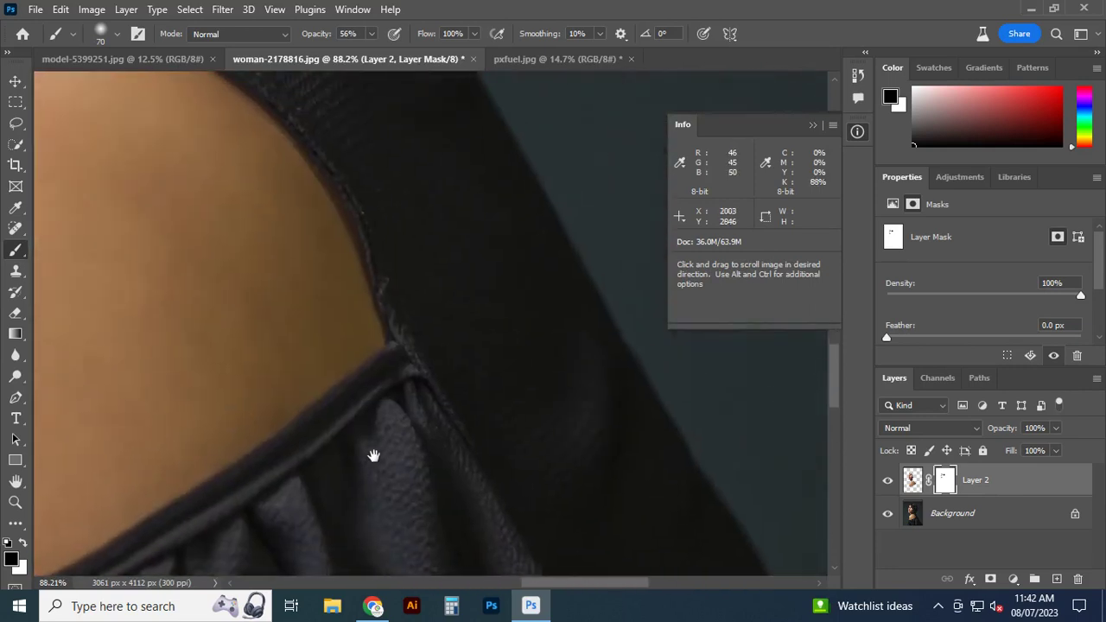
drag(321, 345, 421, 493)
drag(415, 259, 420, 494)
drag(410, 440, 410, 469)
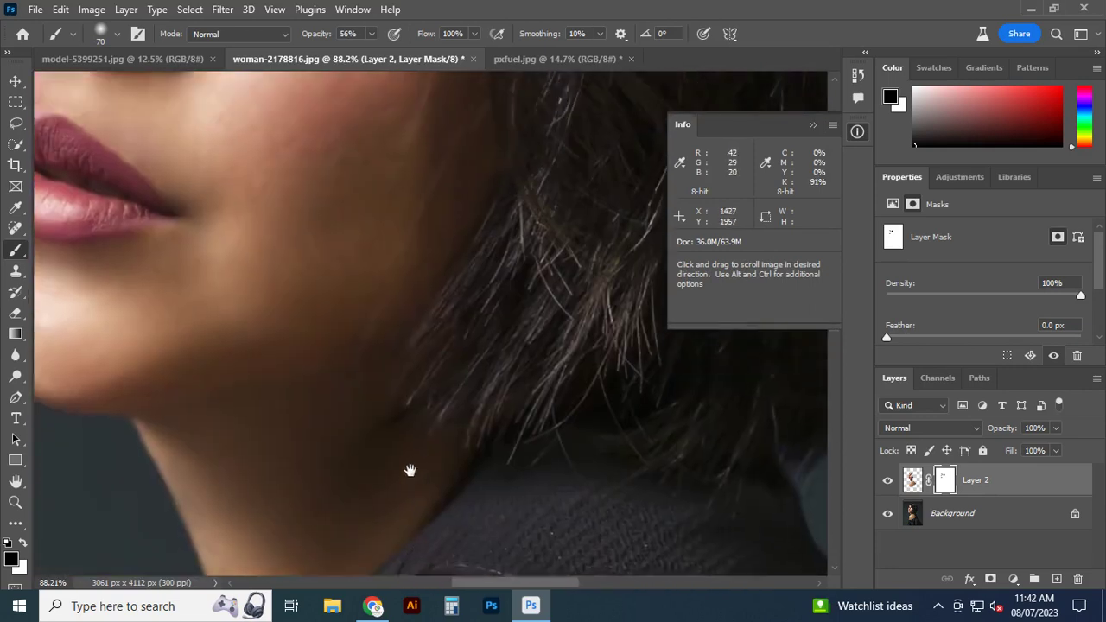
drag(395, 266, 395, 439)
drag(438, 294, 452, 477)
mouse_move(432, 375)
mouse_down()
mouse_move(447, 464)
mouse_move(499, 499)
mouse_up()
drag(363, 433, 432, 504)
drag(293, 285, 365, 356)
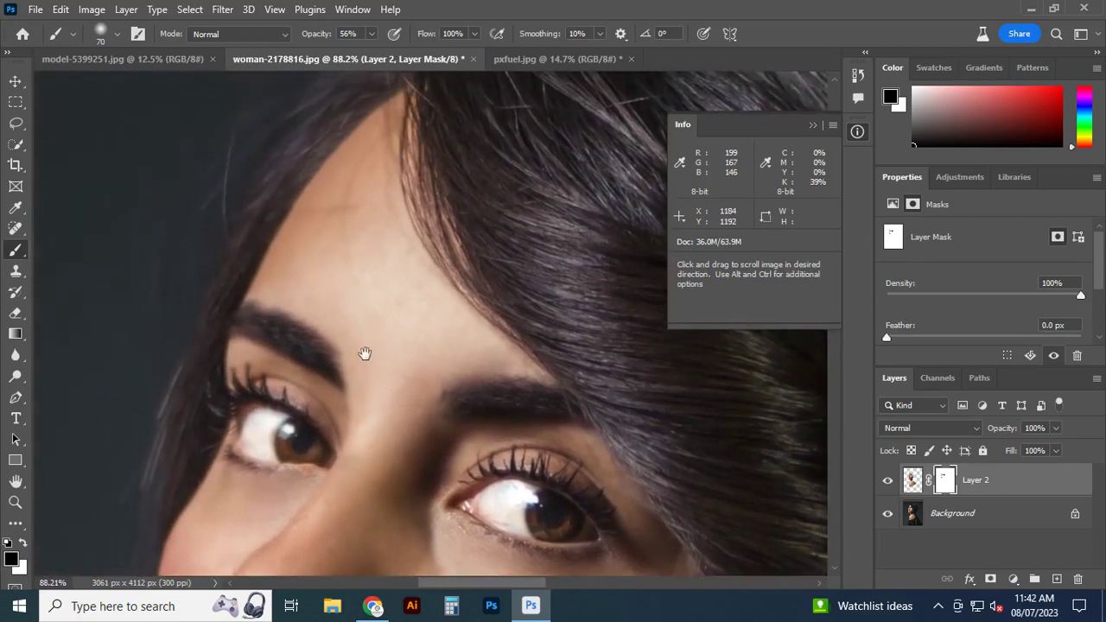
Fit the portrait, zoom toward the cheek, and lower Layer 2's fill to 95%
click(15, 80)
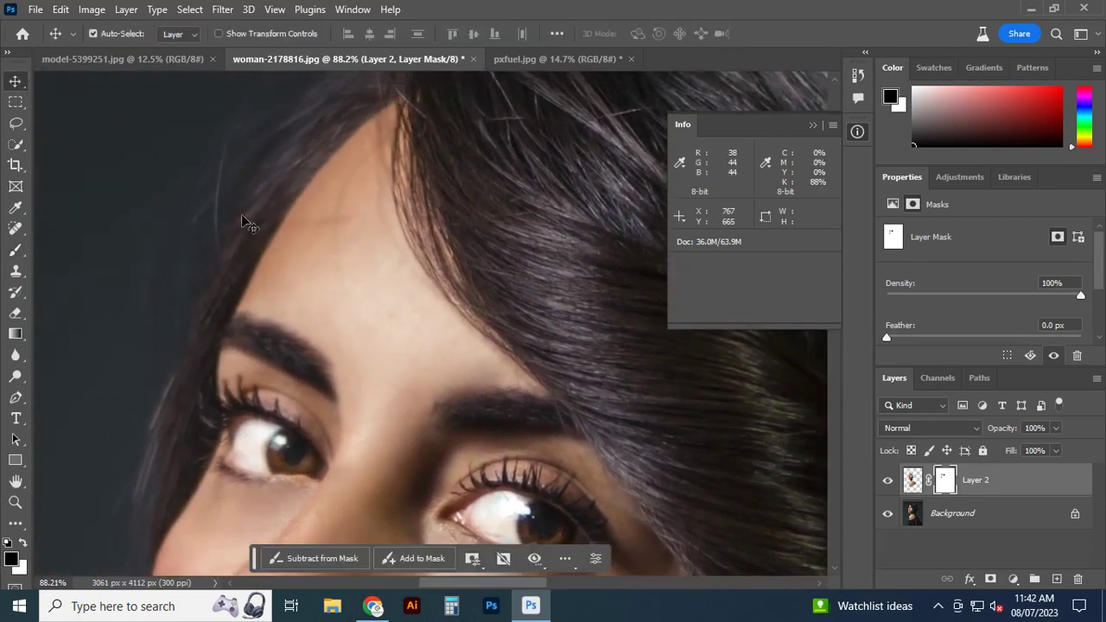
key(ctrl+0)
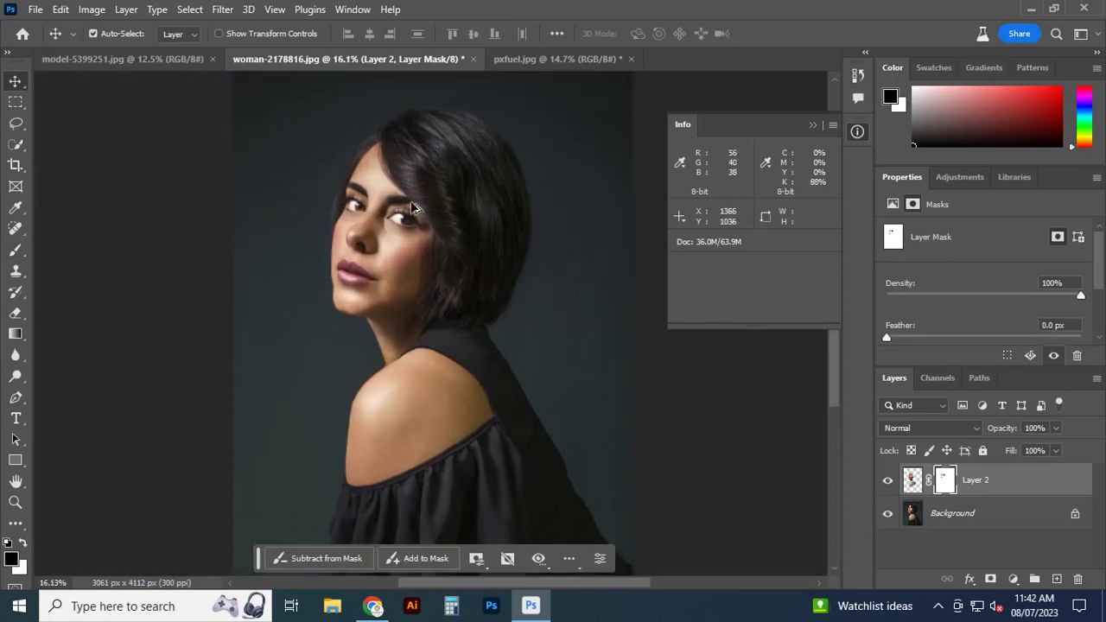
scroll(414, 259, up, 5)
scroll(392, 302, up, 1)
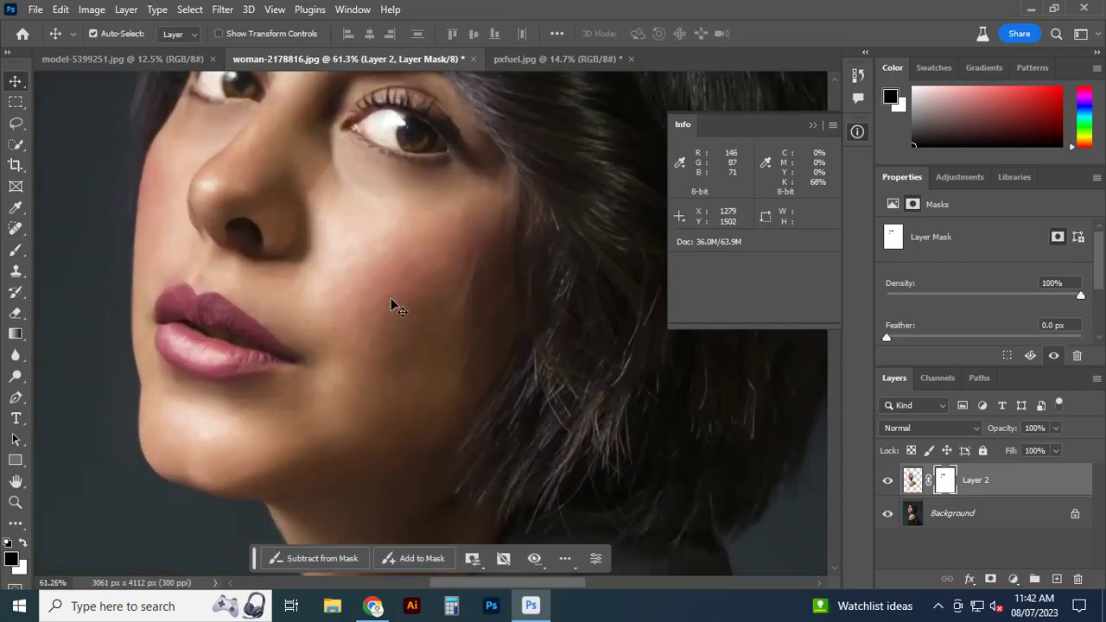
scroll(370, 268, up, 1)
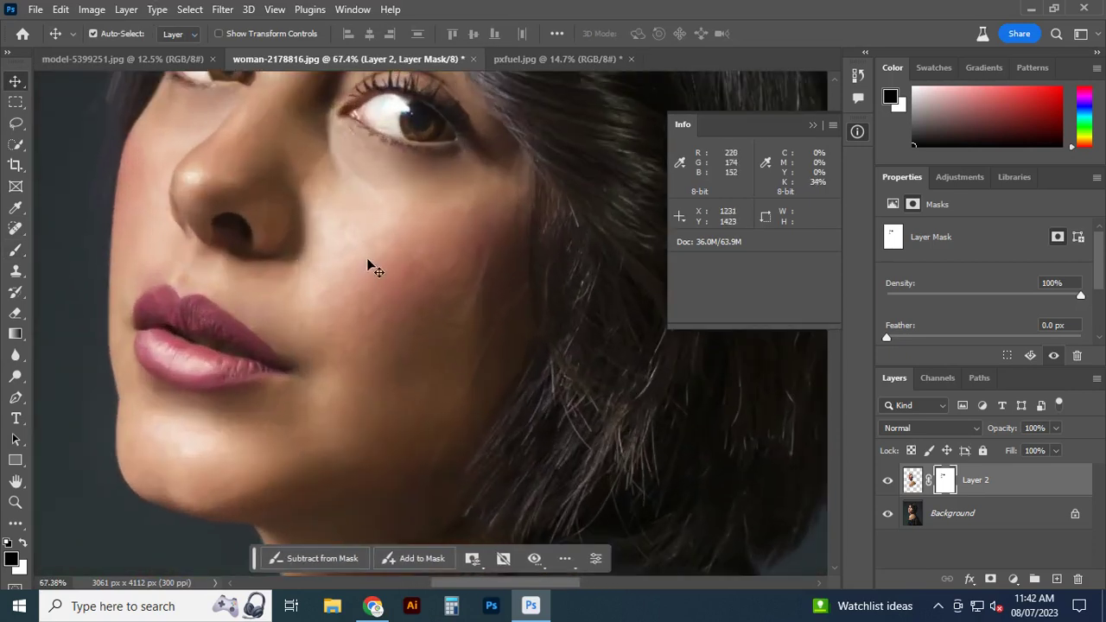
click(1056, 451)
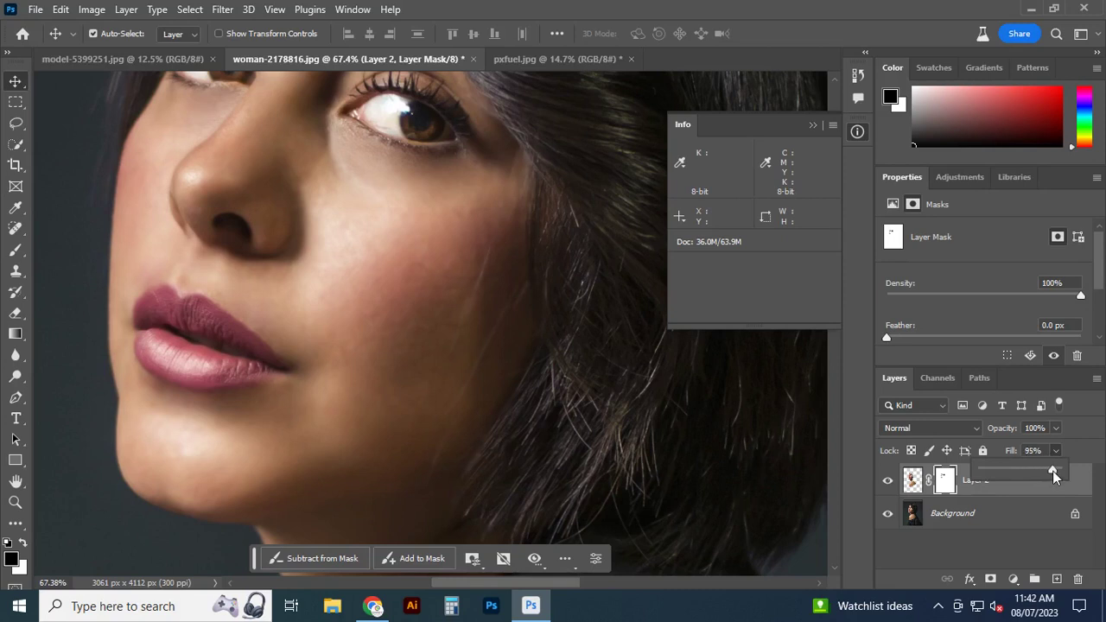
Set Layer 2's fill to 90% on its pixel content instead of its mask, dismissing the deselect notices
click(1003, 549)
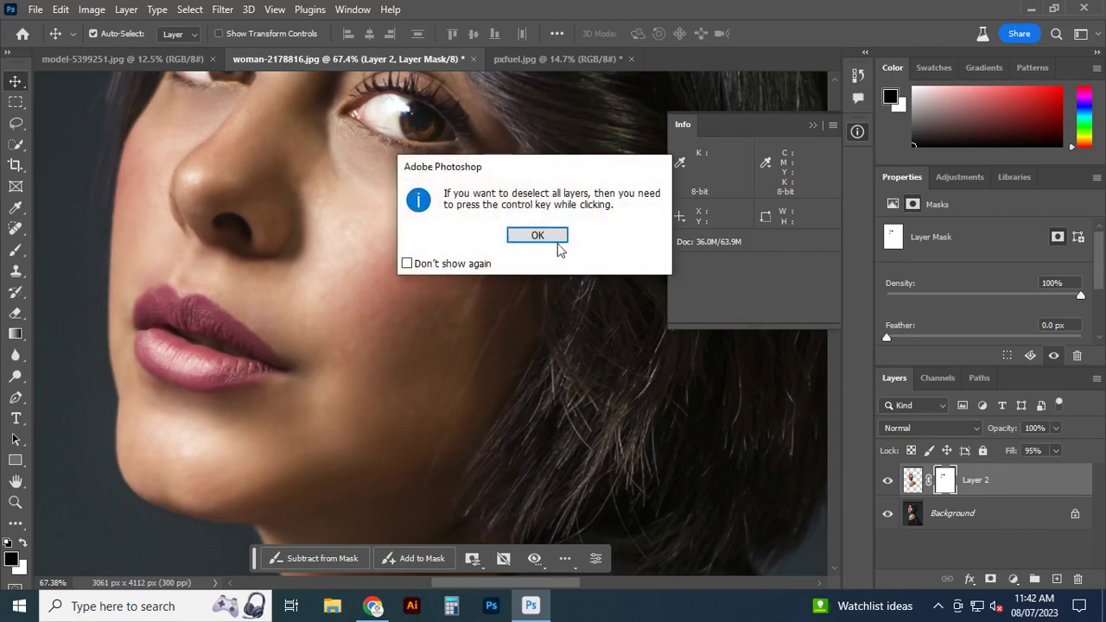
click(557, 242)
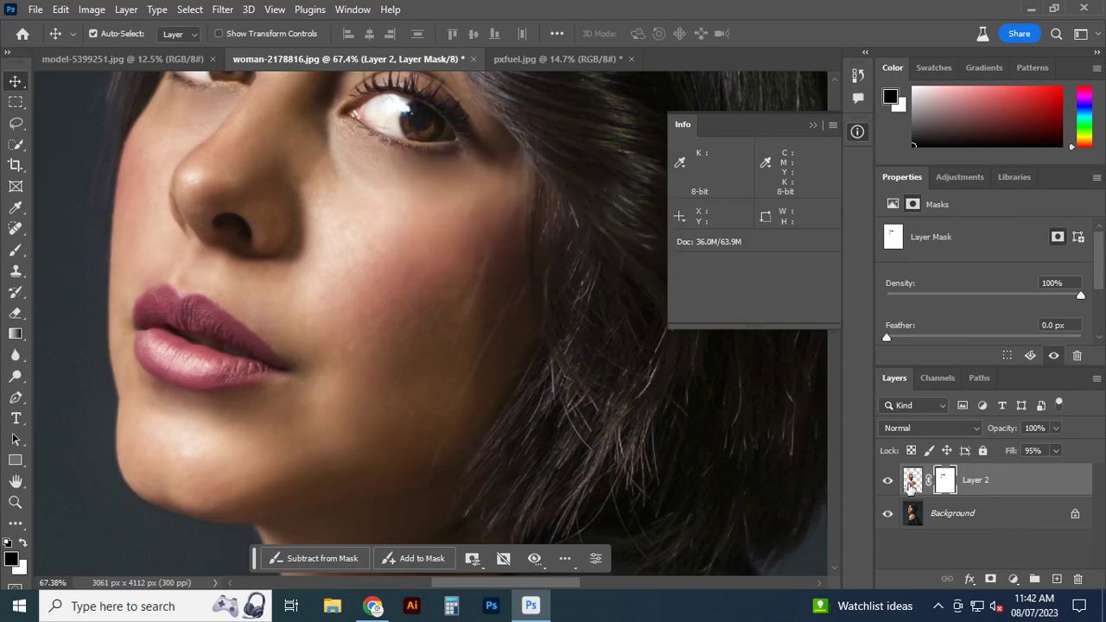
click(913, 480)
click(1055, 451)
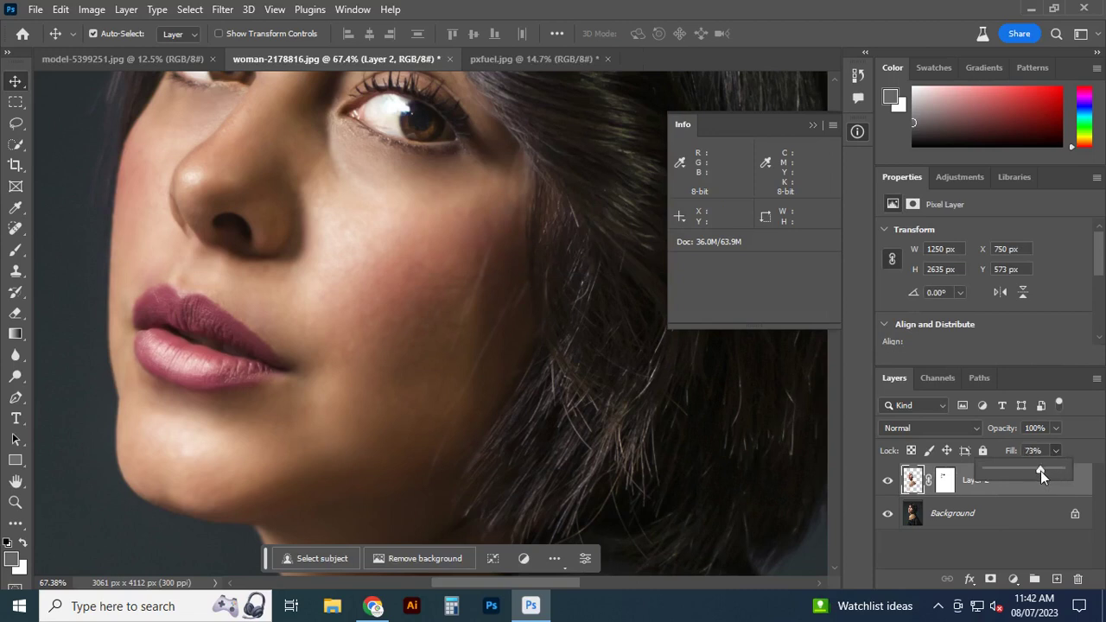
drag(1041, 473, 1045, 473)
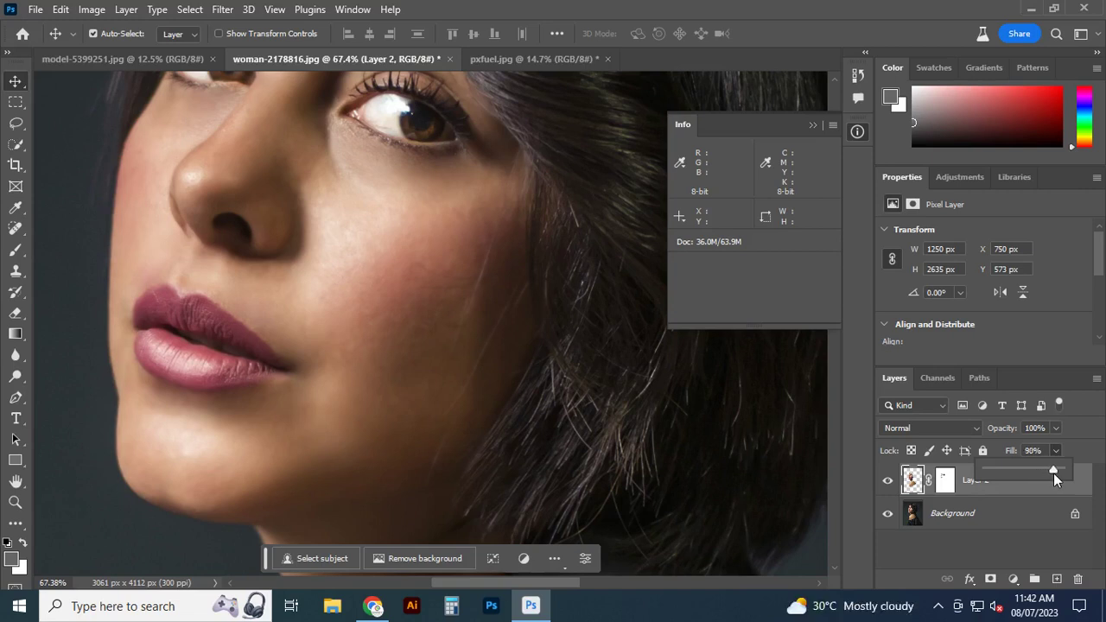
click(1021, 548)
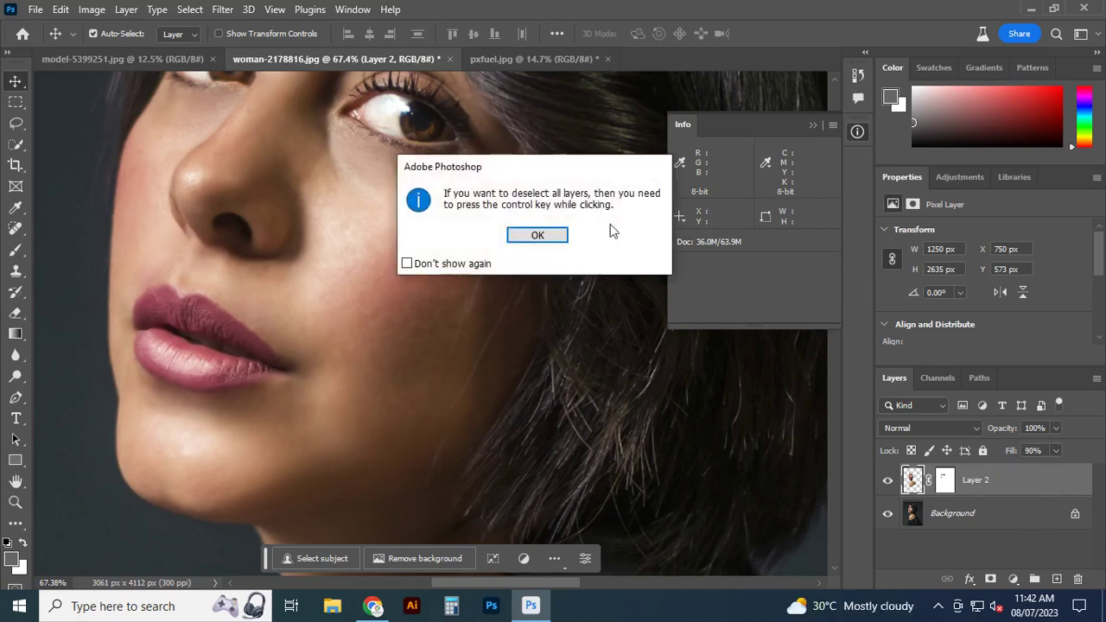
click(557, 236)
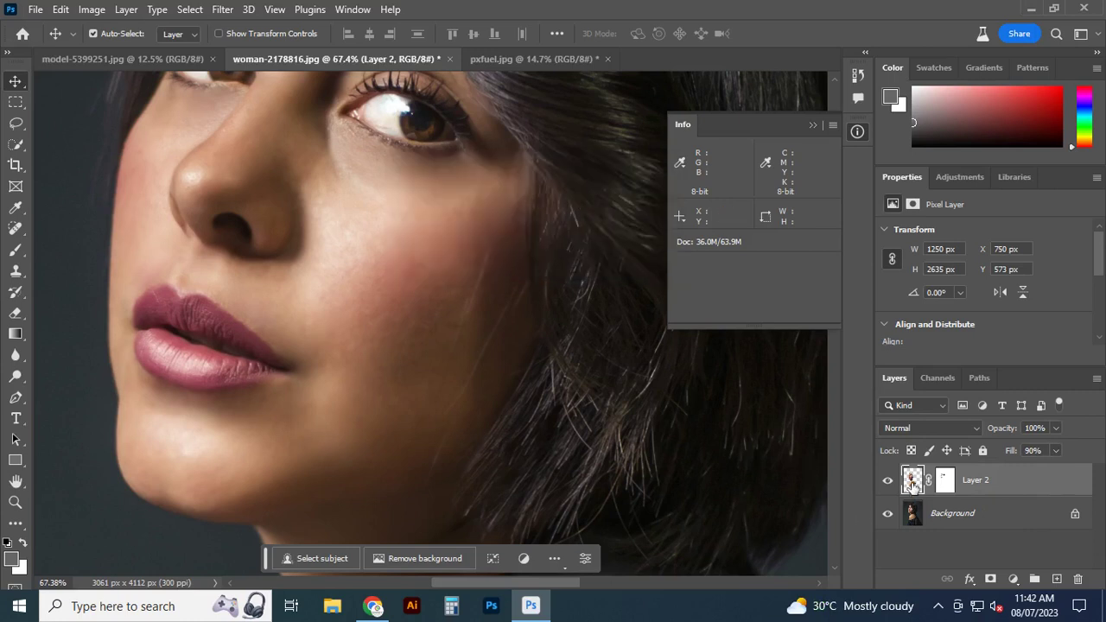
Bring the eyes into view and show the Stylize filters with Oil Paint
scroll(344, 256, up, 2)
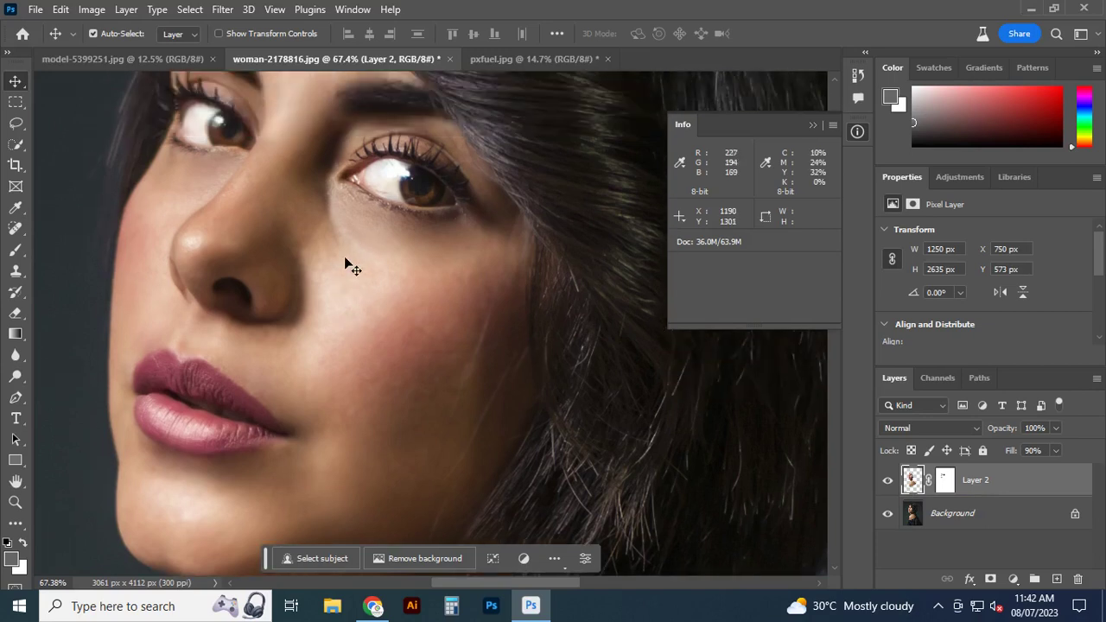
scroll(344, 256, up, 2)
click(222, 10)
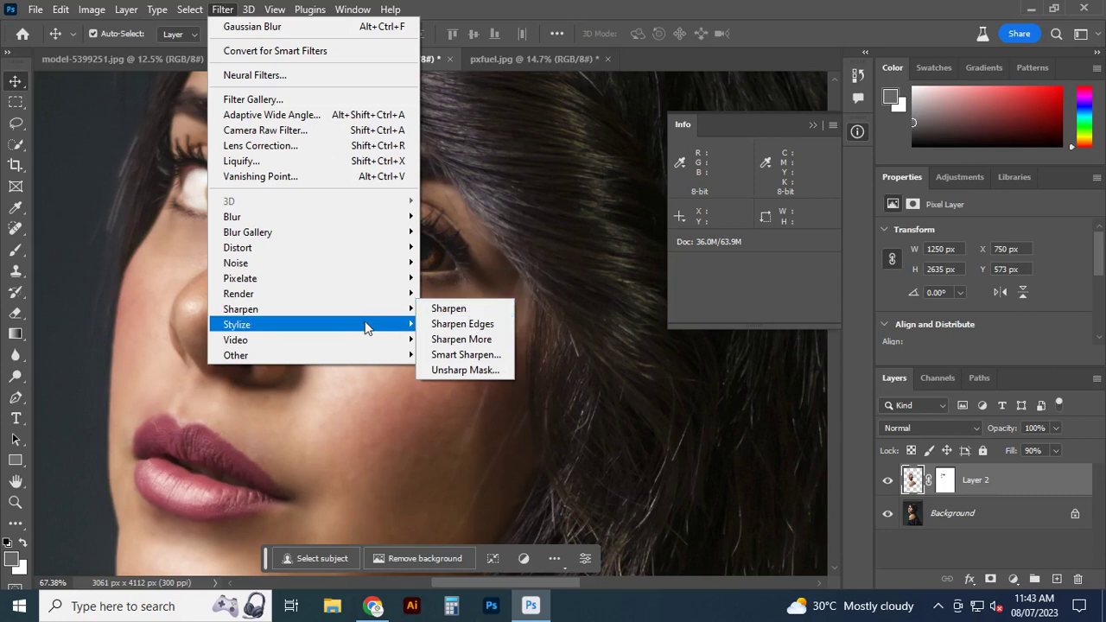
mouse_move(237, 324)
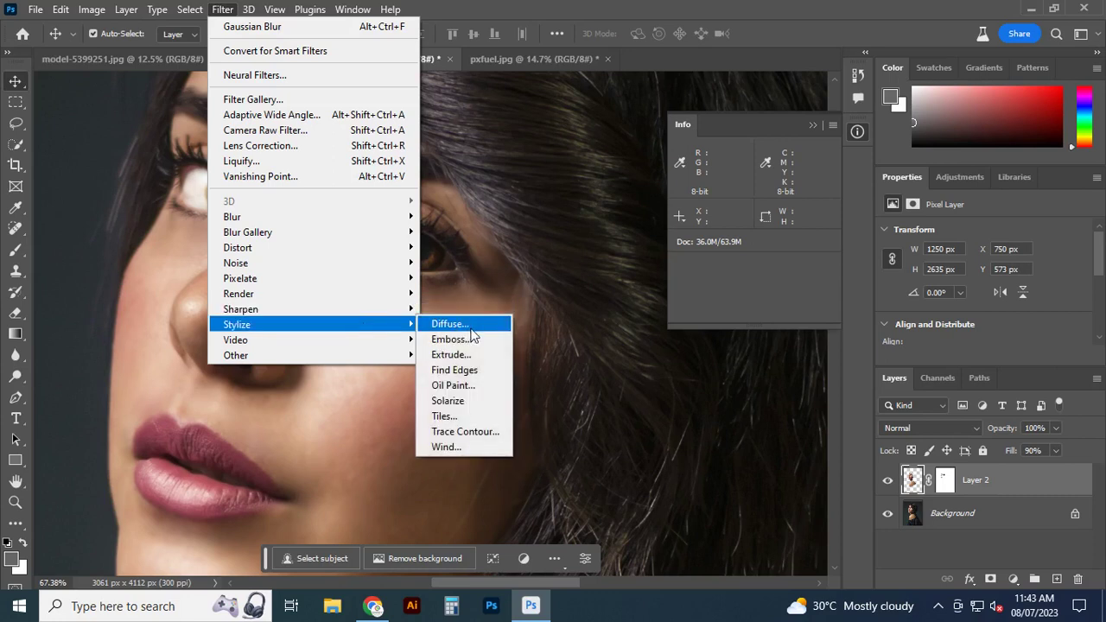
Preview Oil Paint on the face with Lighting off, Stylization 1.3 and Cleanliness 1.3
click(480, 387)
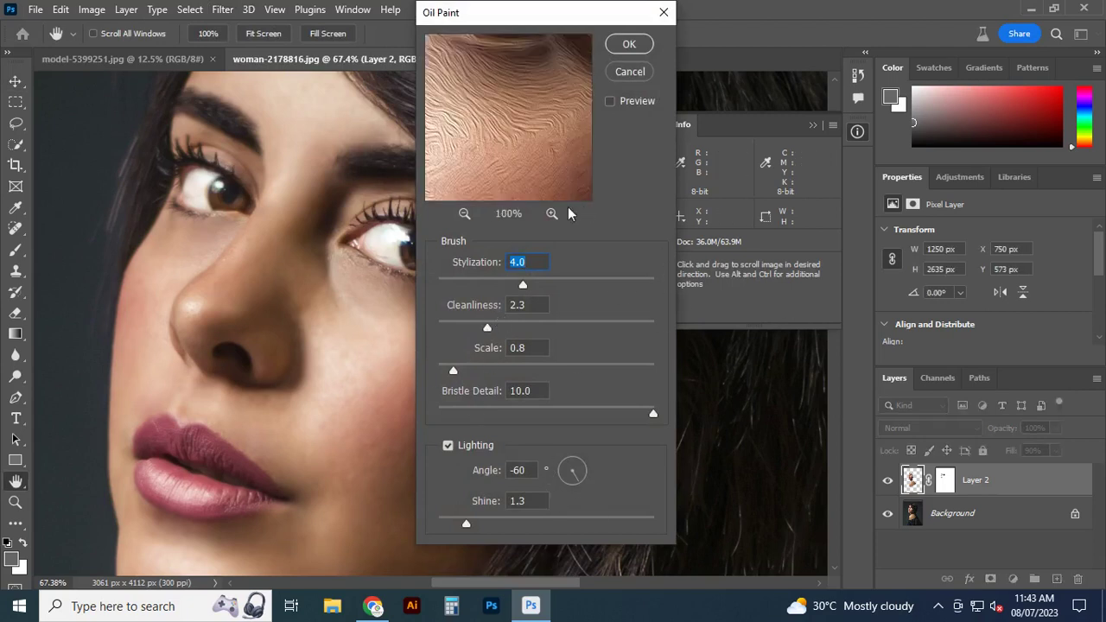
click(611, 102)
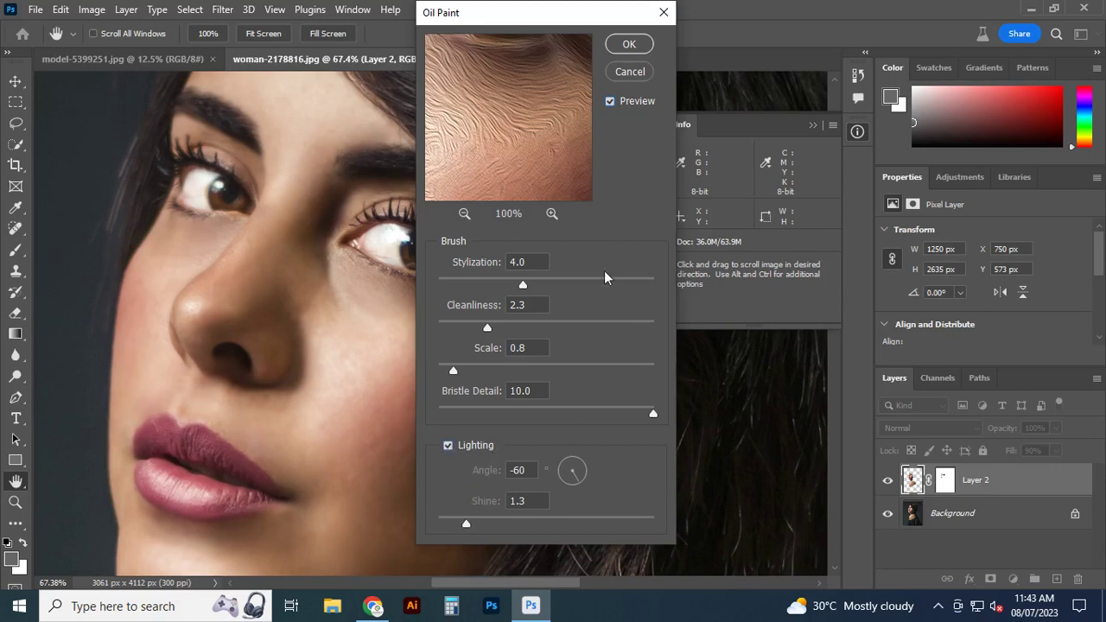
click(448, 447)
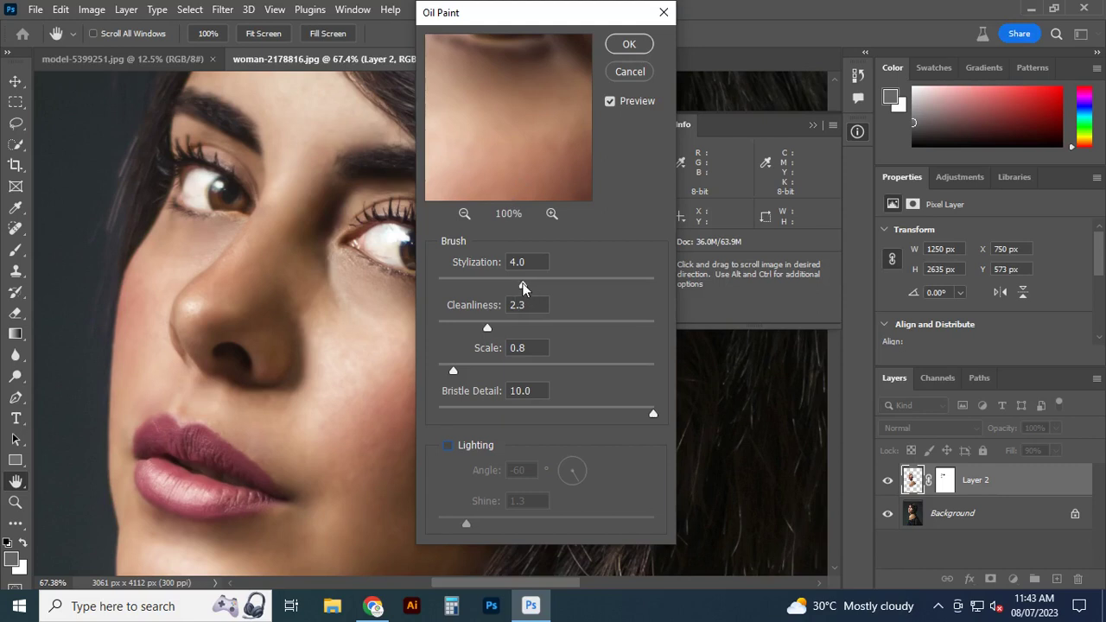
drag(523, 285, 465, 285)
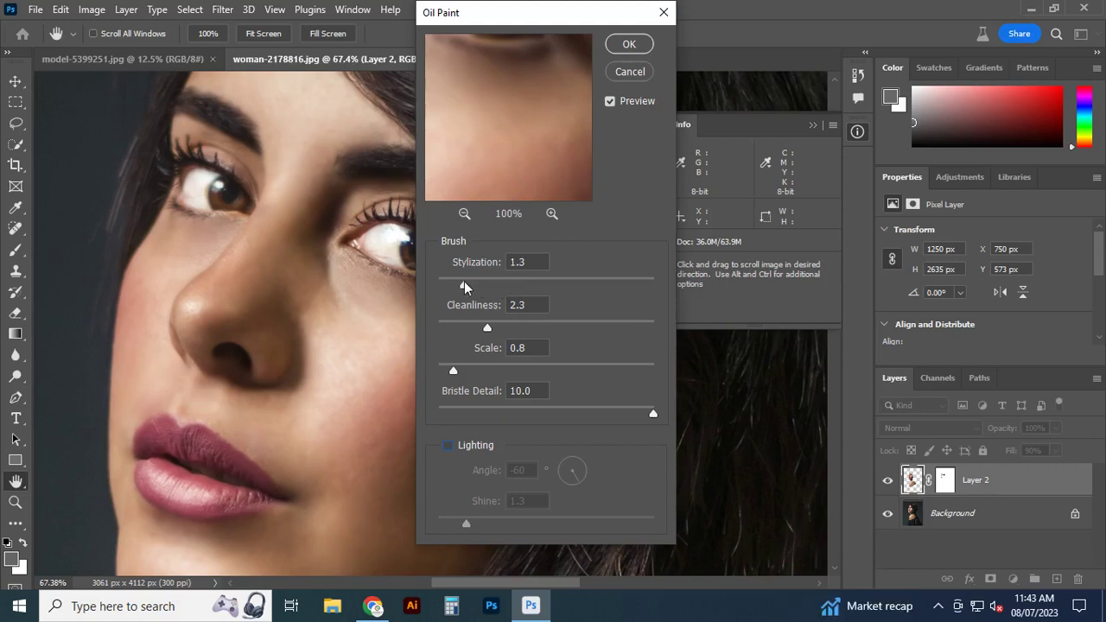
drag(487, 327, 467, 326)
text(1.3)
key(Tab)
Apply the Oil Paint filter to Layer 2
click(635, 47)
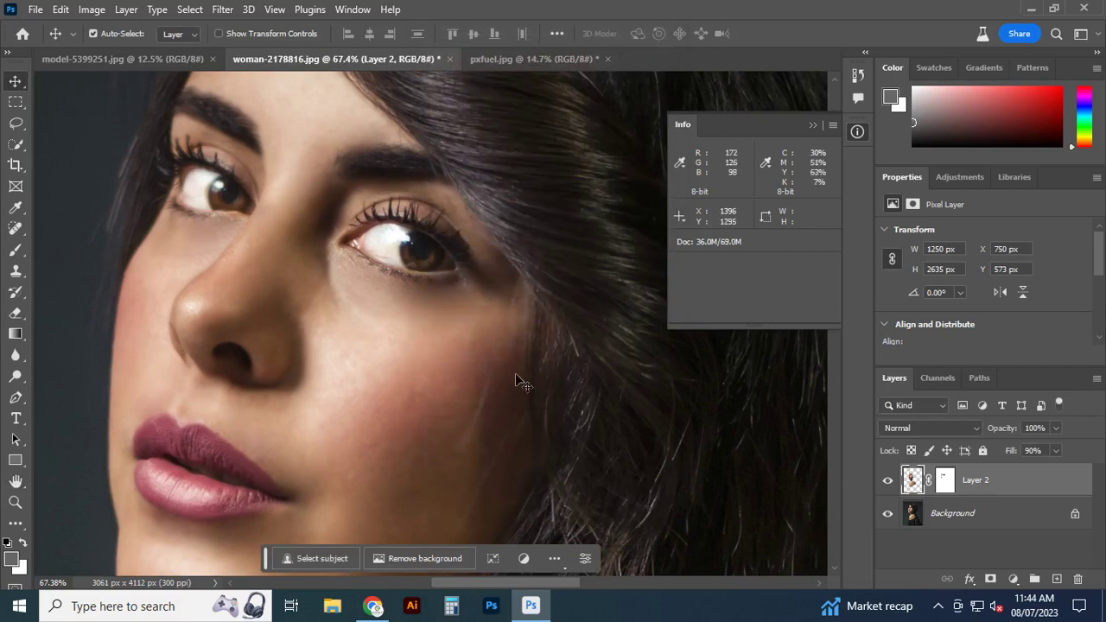
scroll(374, 388, up, 2)
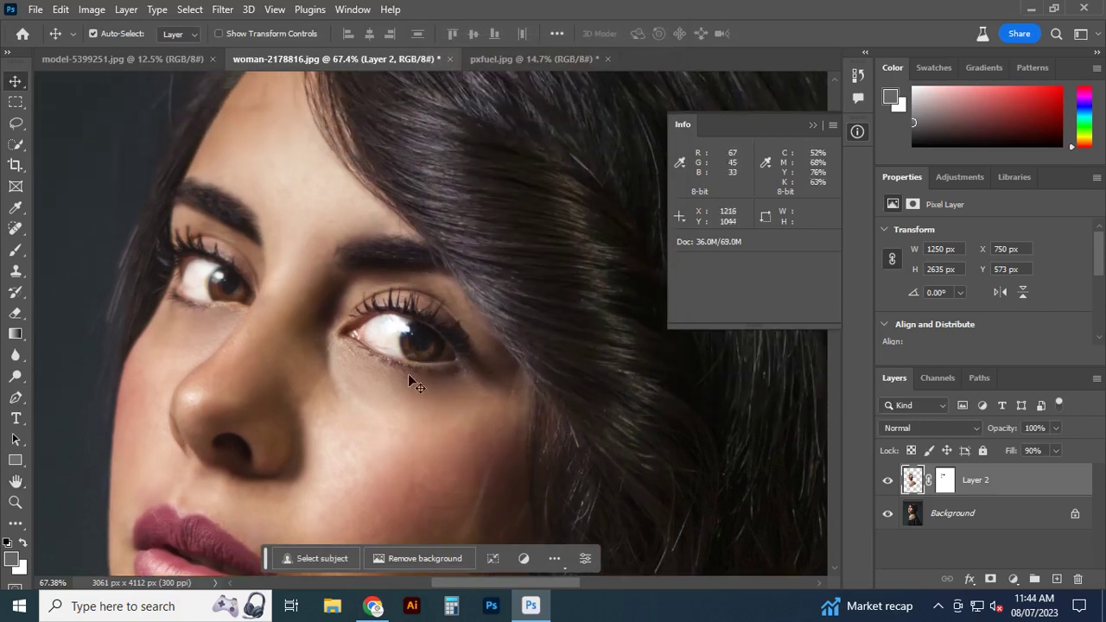
scroll(334, 421, down, 1)
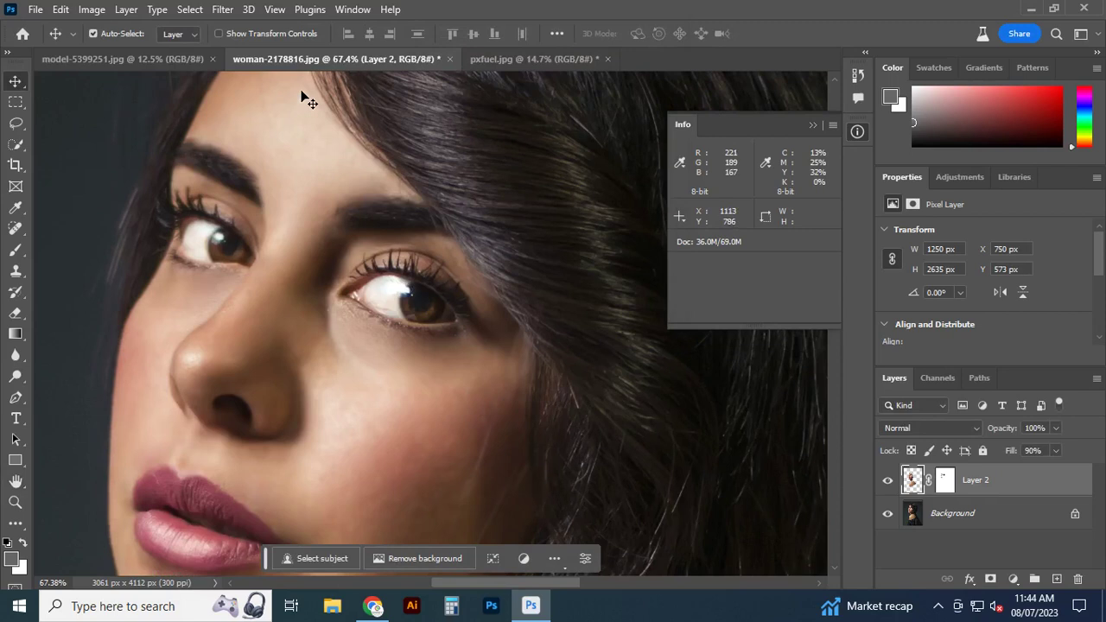
Apply the Sharpen Edges filter to Layer 2
click(222, 10)
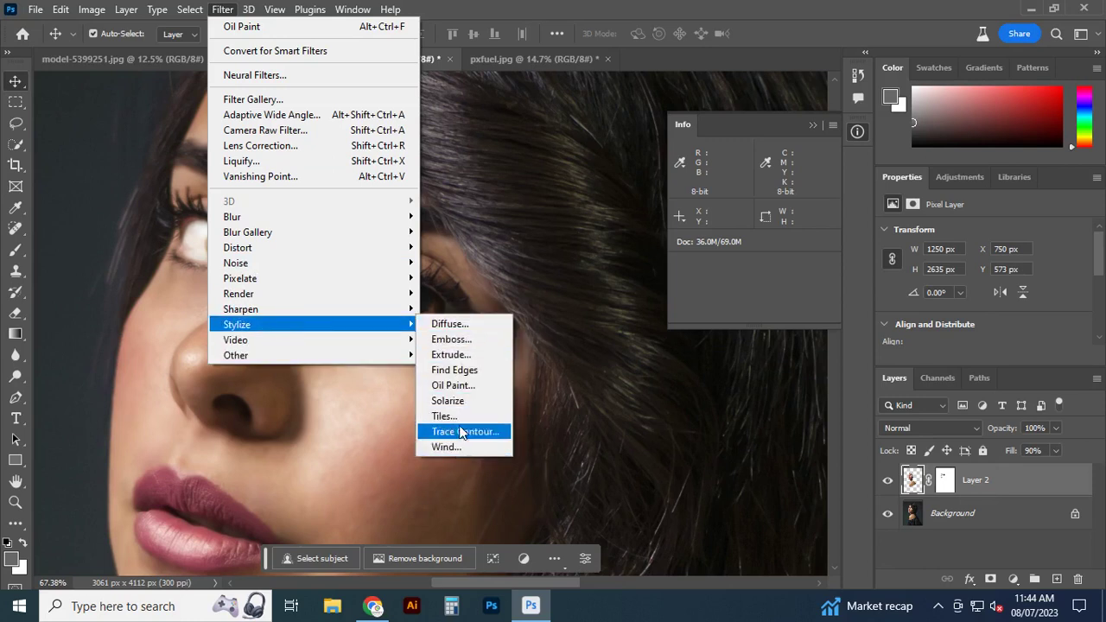
mouse_move(240, 310)
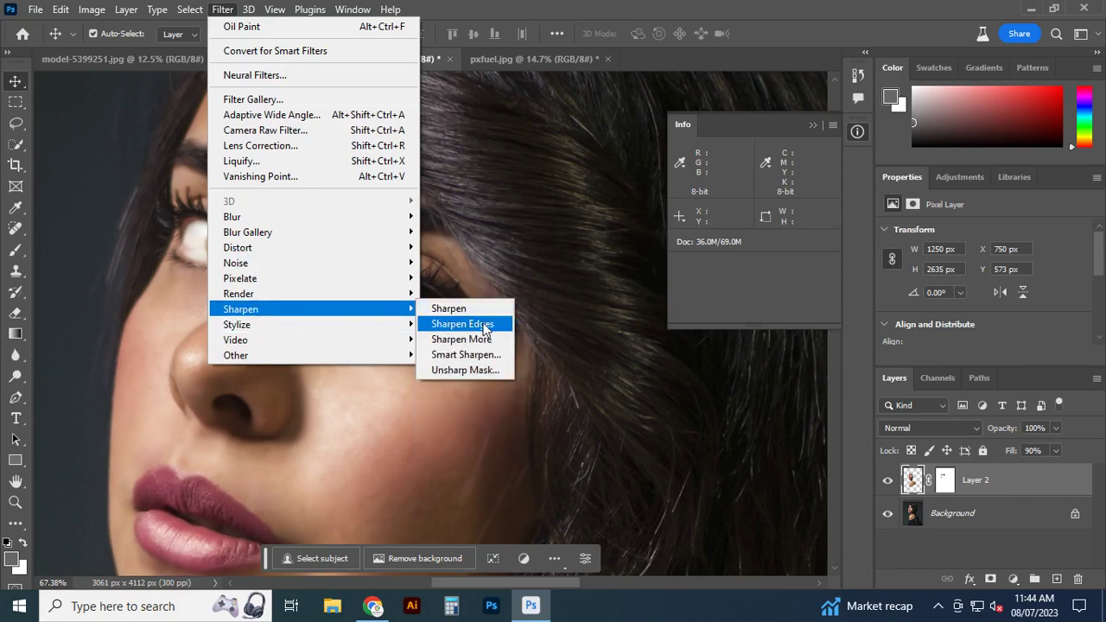
click(485, 326)
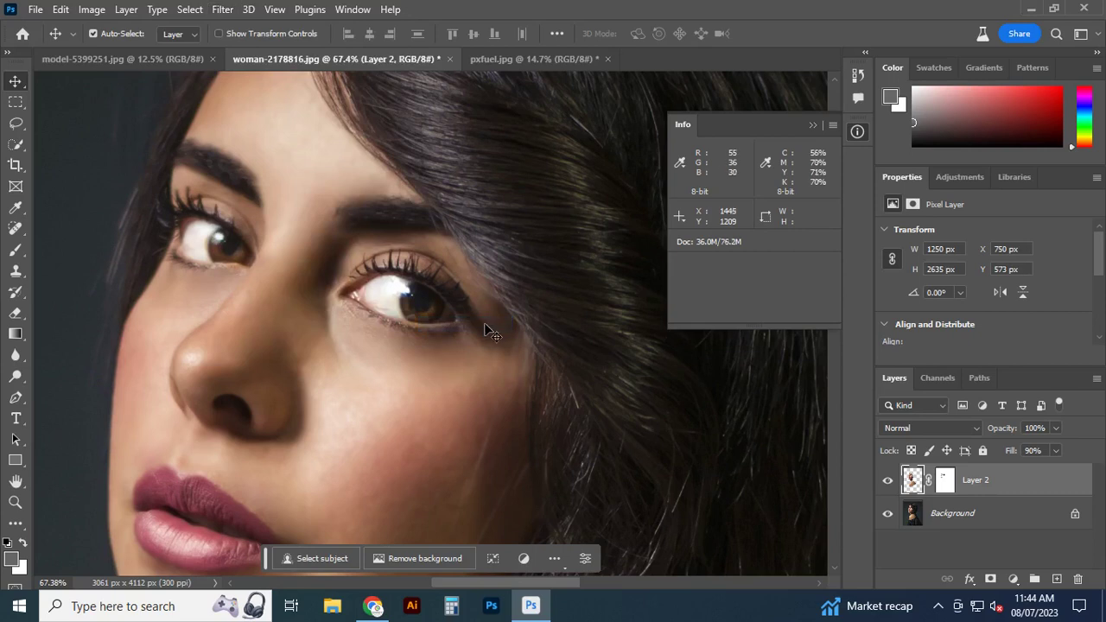
click(222, 10)
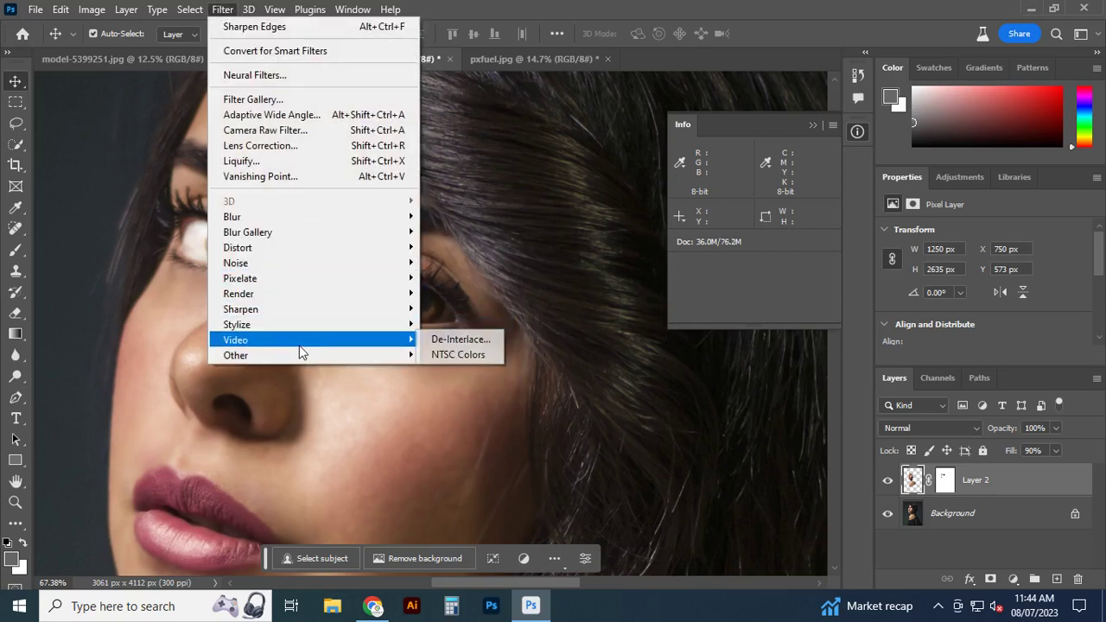
mouse_move(240, 308)
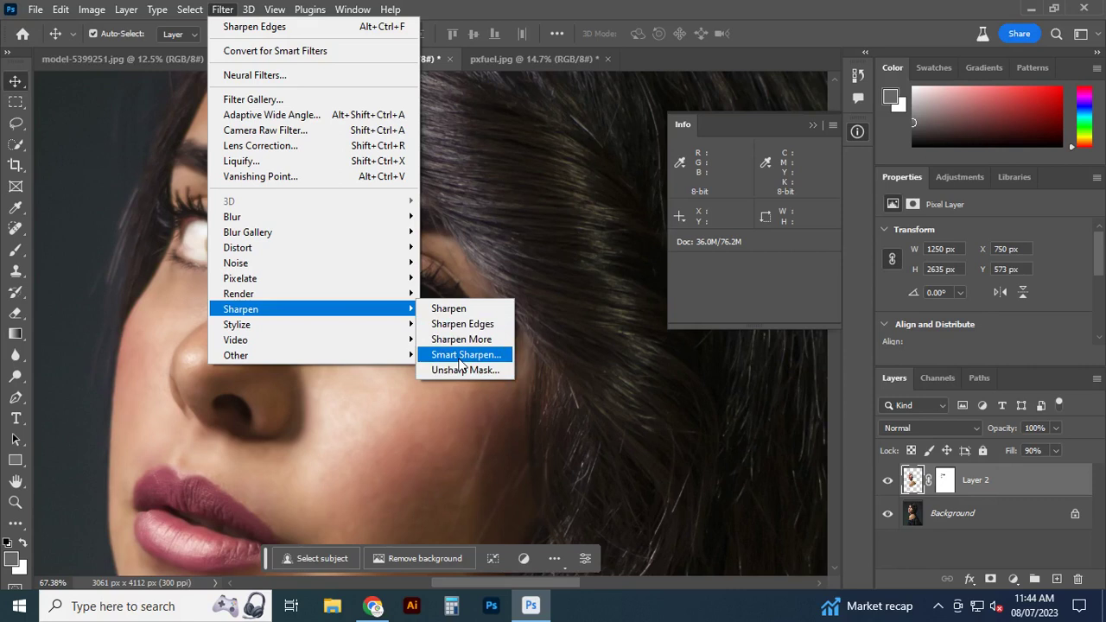
Start Smart Sharpen with the Default preset and Gaussian Blur as the blur to remove
click(461, 357)
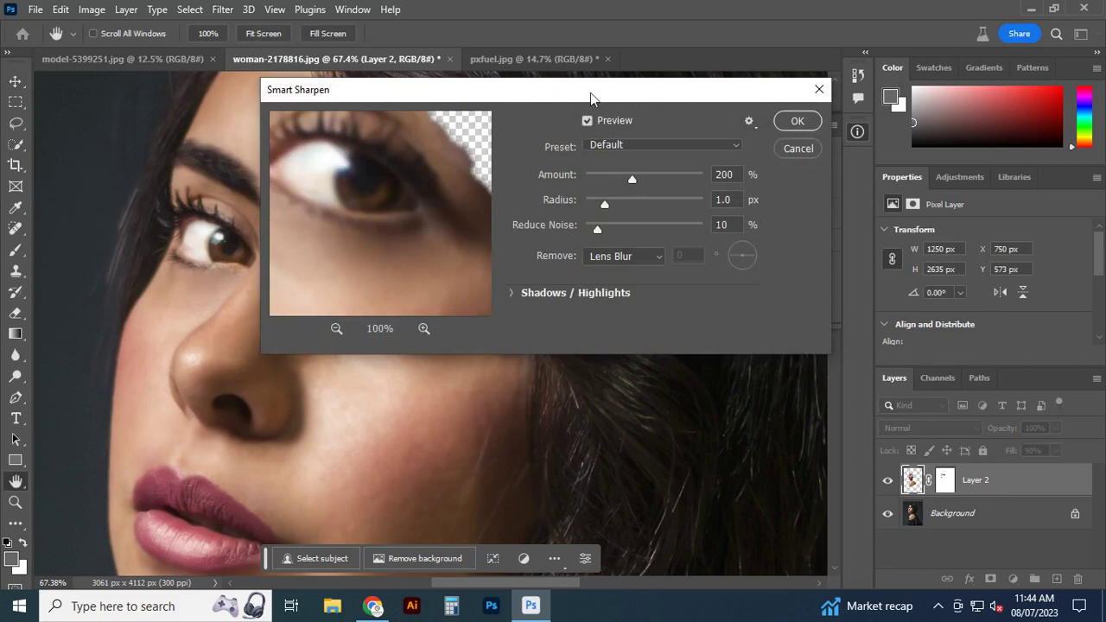
drag(591, 97, 932, 103)
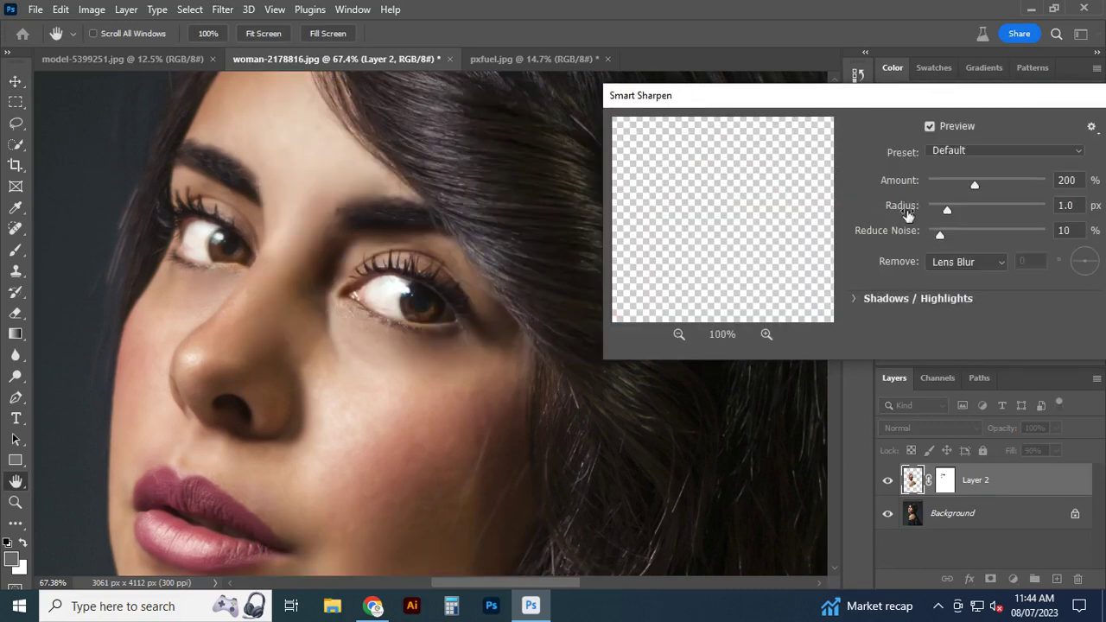
drag(855, 98, 658, 91)
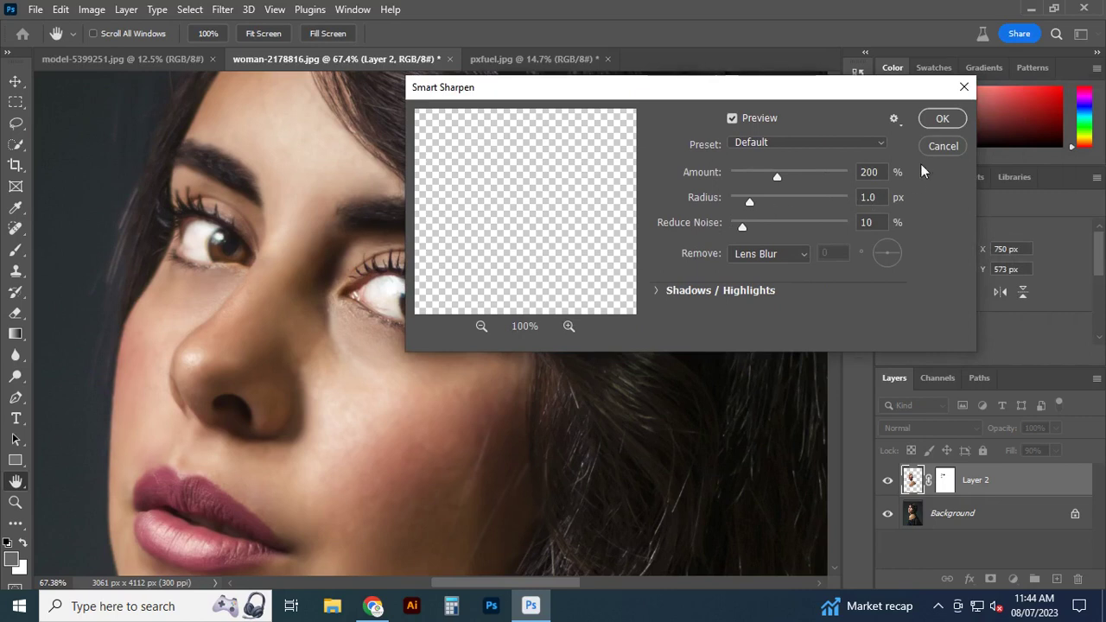
click(878, 144)
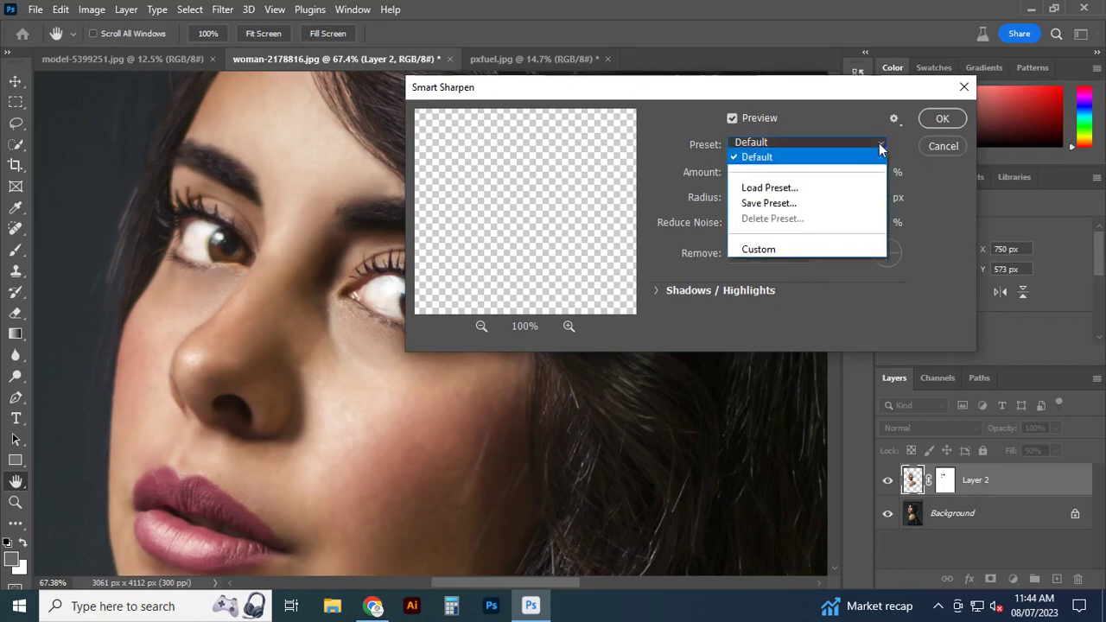
click(879, 143)
mouse_move(776, 178)
mouse_down()
mouse_move(747, 175)
mouse_move(731, 226)
mouse_up()
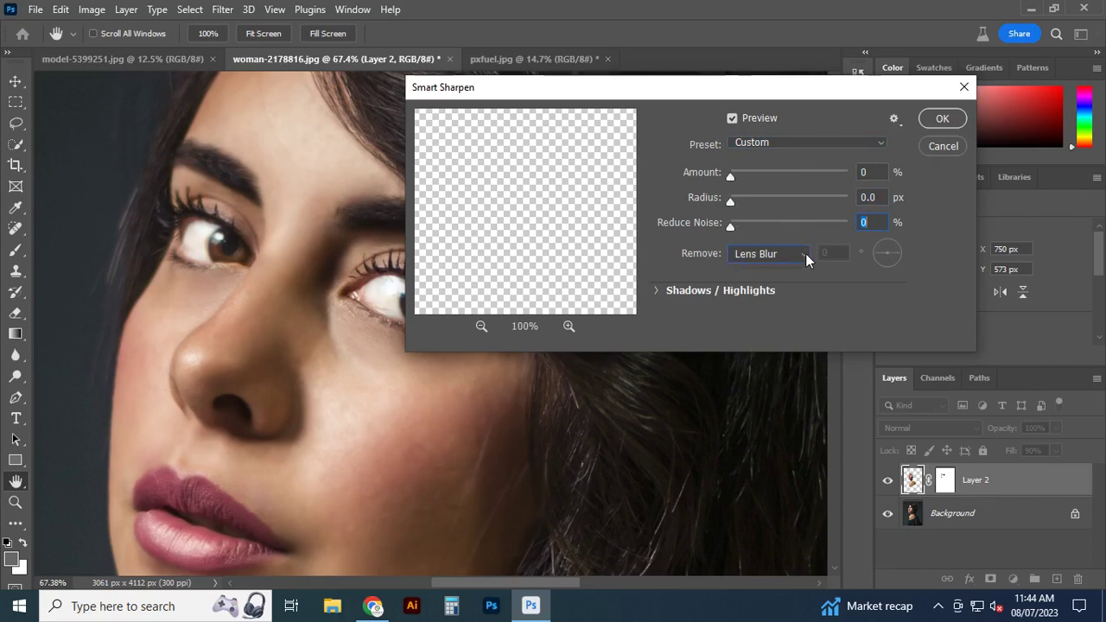
click(806, 253)
click(802, 268)
Apply Smart Sharpen with Amount 1%, Radius 1.0 px and Reduce Noise 1%
text(1)
key(Tab)
text(1)
key(Tab)
text(1)
key(Tab)
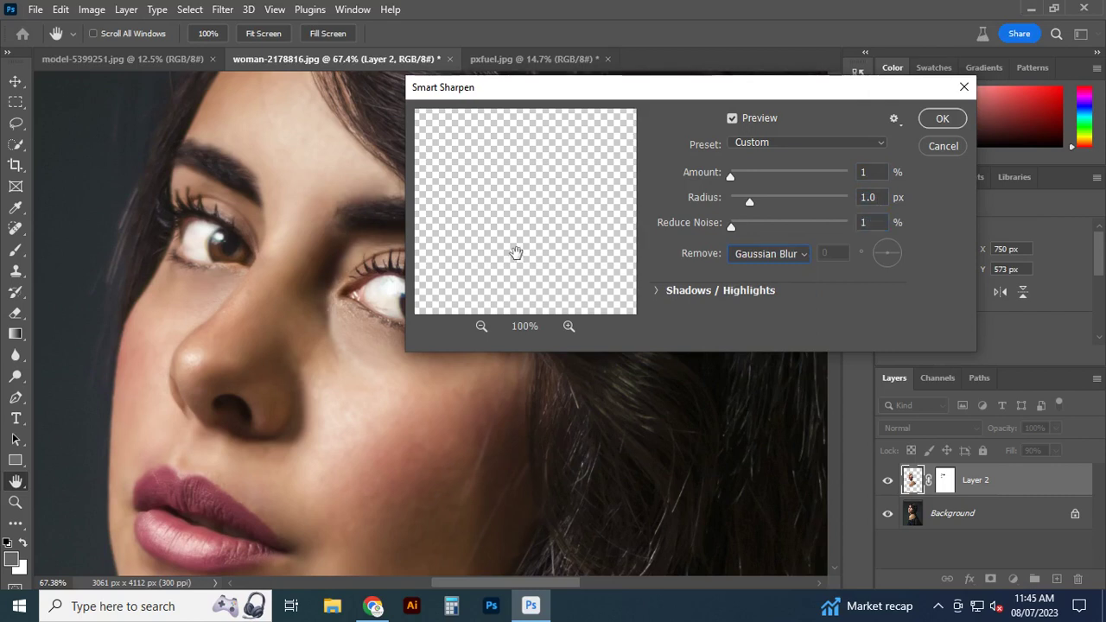
click(921, 130)
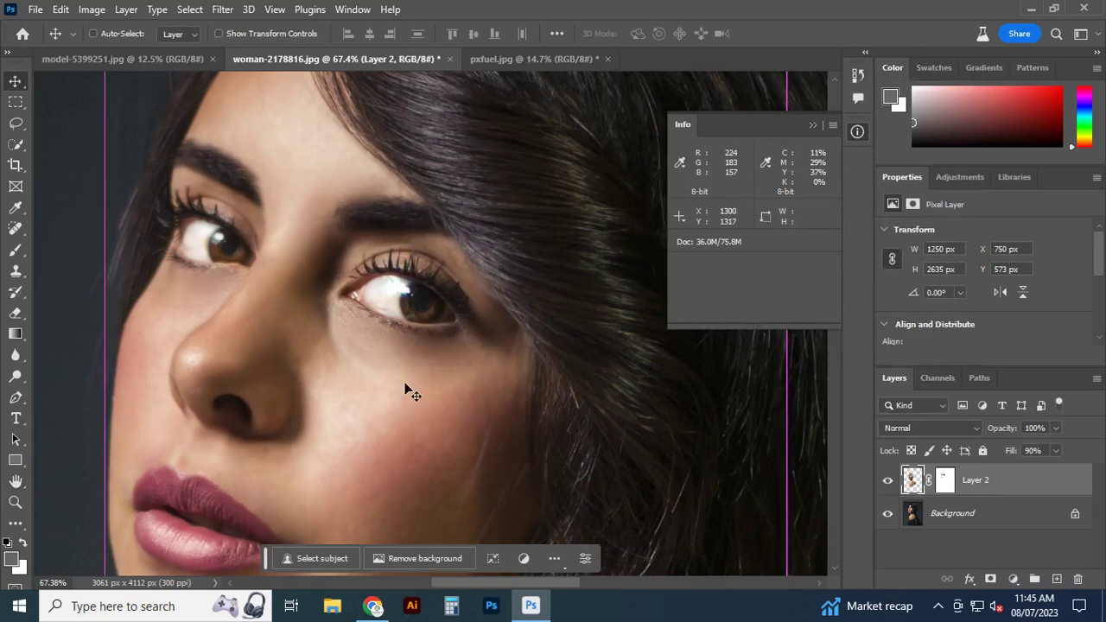
key(ctrl+0)
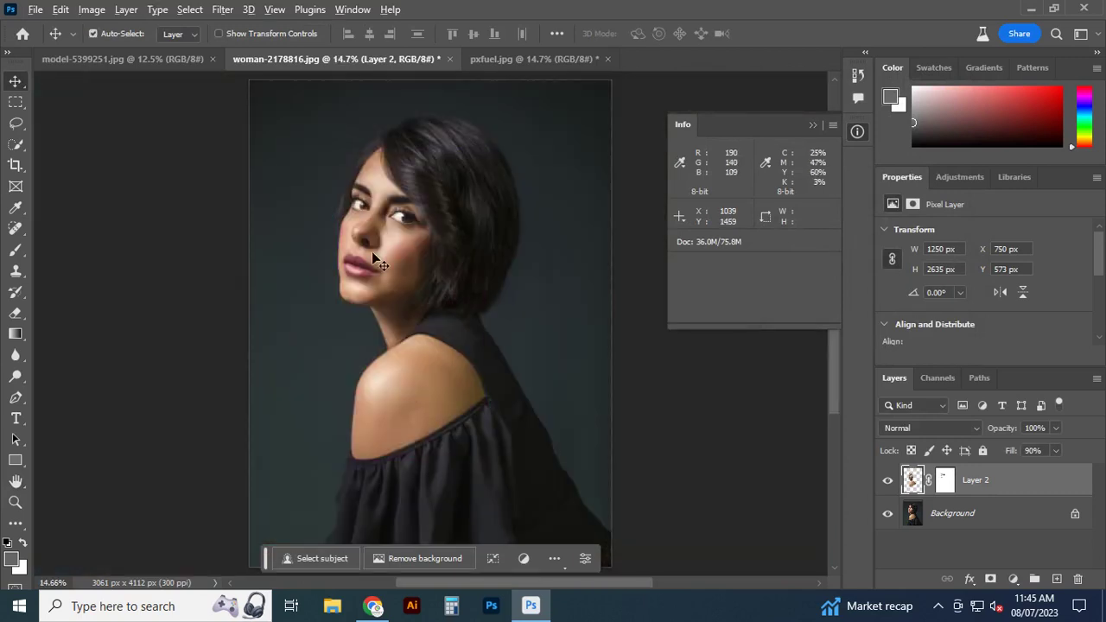
drag(373, 258, 429, 253)
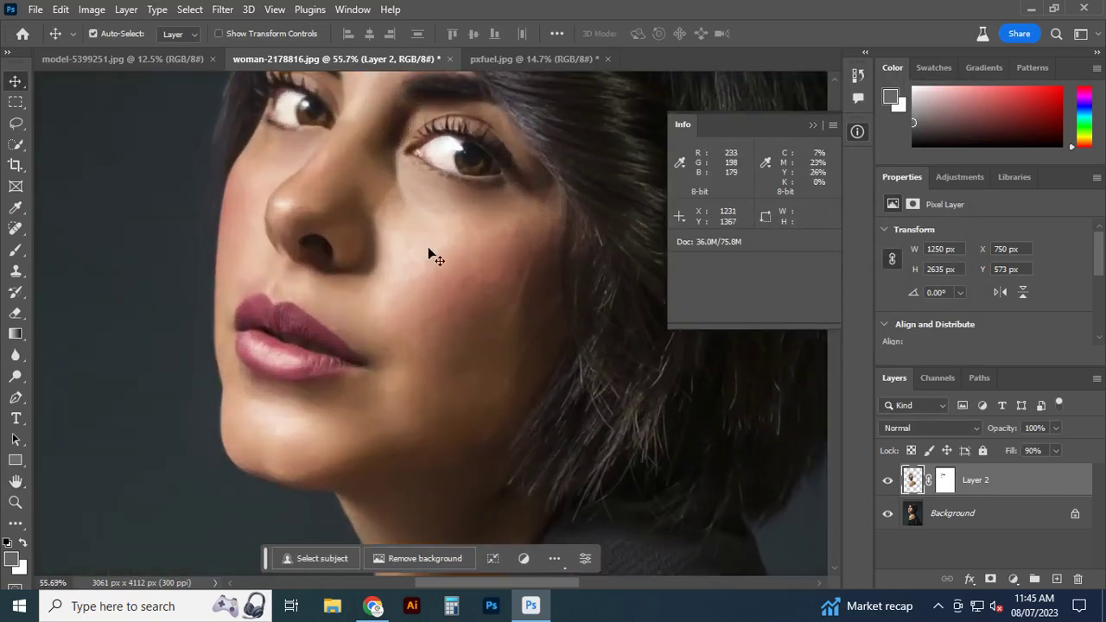
scroll(426, 268, up, 3)
scroll(430, 298, up, 2)
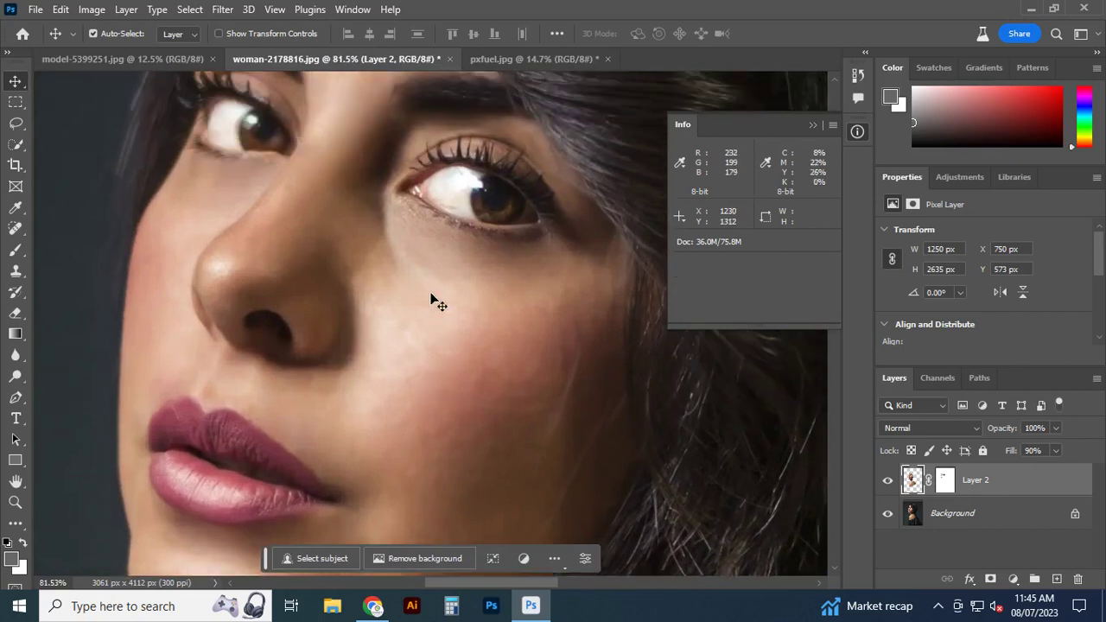
scroll(434, 301, up, 2)
scroll(398, 371, down, 2)
scroll(342, 367, down, 2)
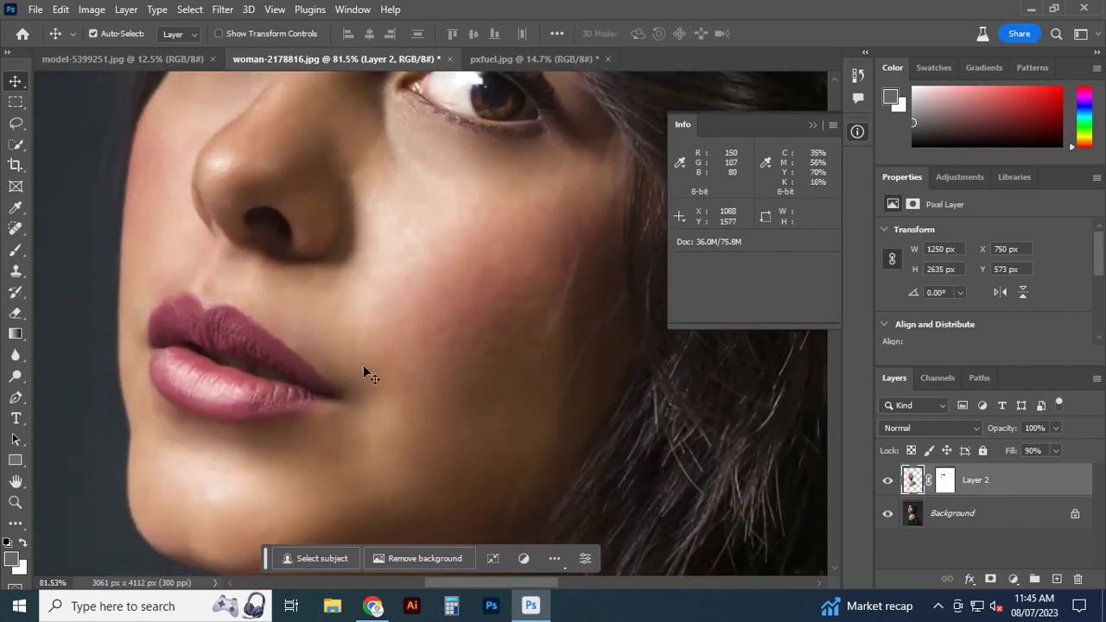
scroll(415, 348, up, 3)
scroll(442, 338, down, 5)
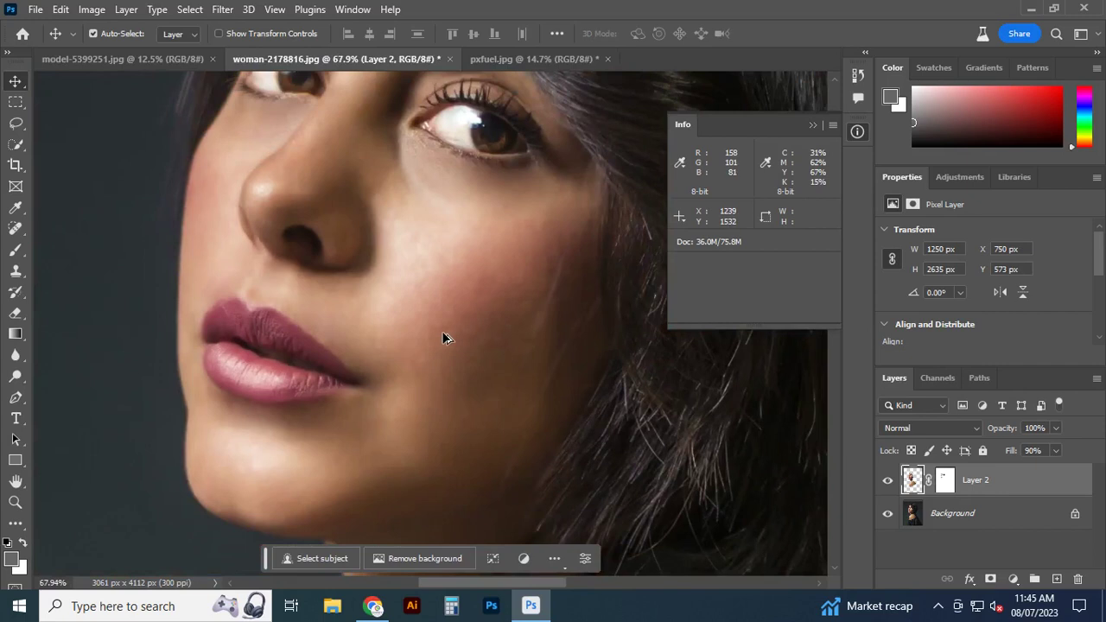
scroll(444, 336, down, 3)
scroll(459, 267, up, 3)
scroll(458, 264, up, 3)
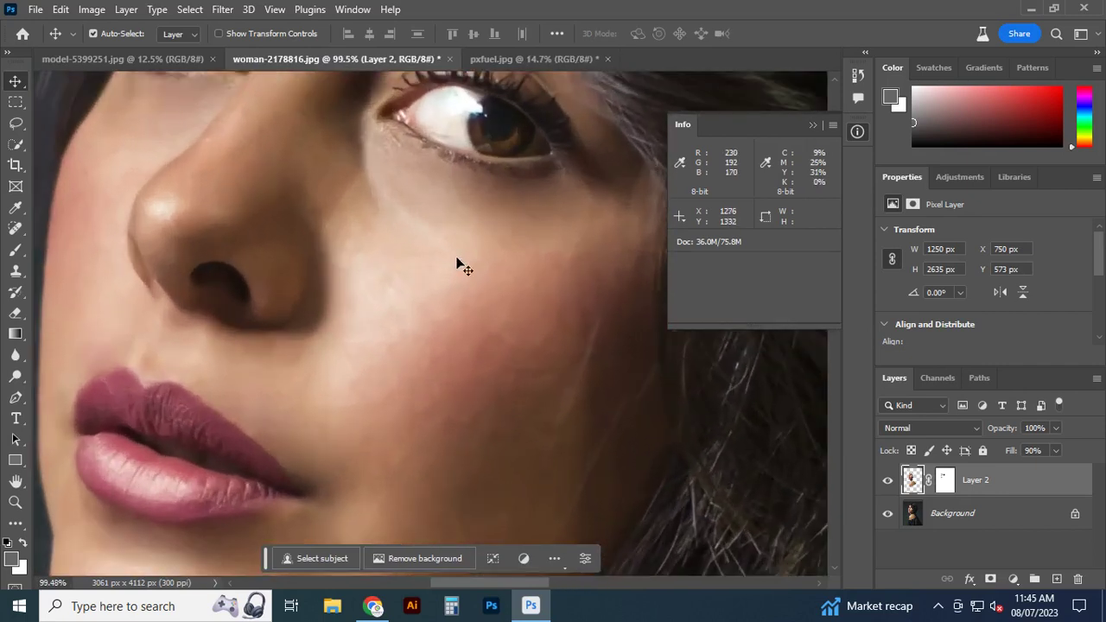
scroll(419, 329, down, 2)
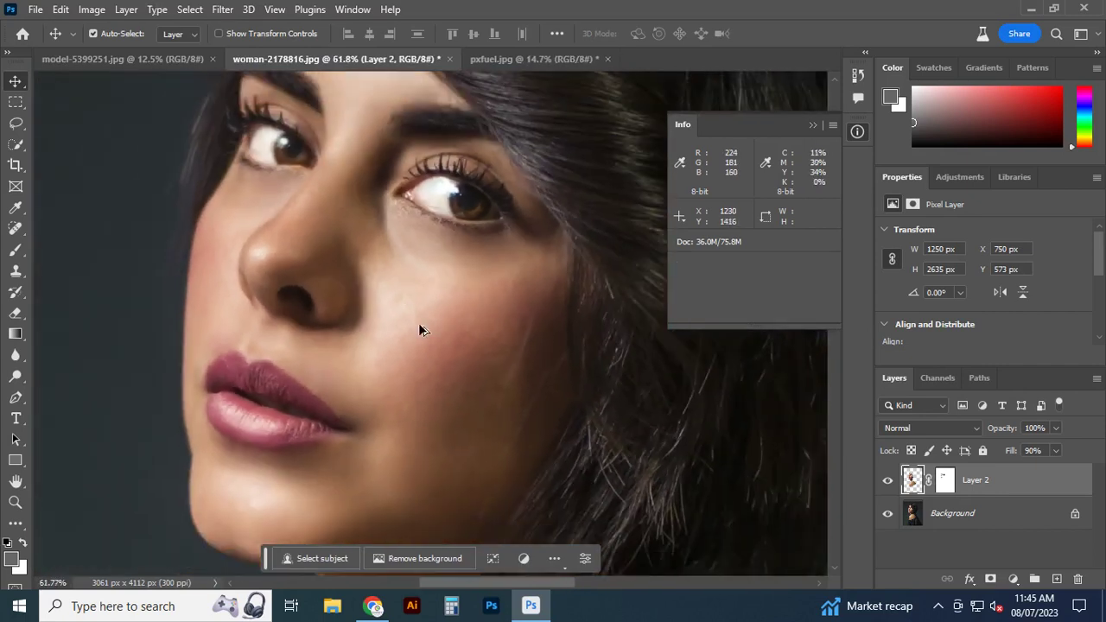
scroll(419, 323, up, 3)
scroll(380, 304, up, 1)
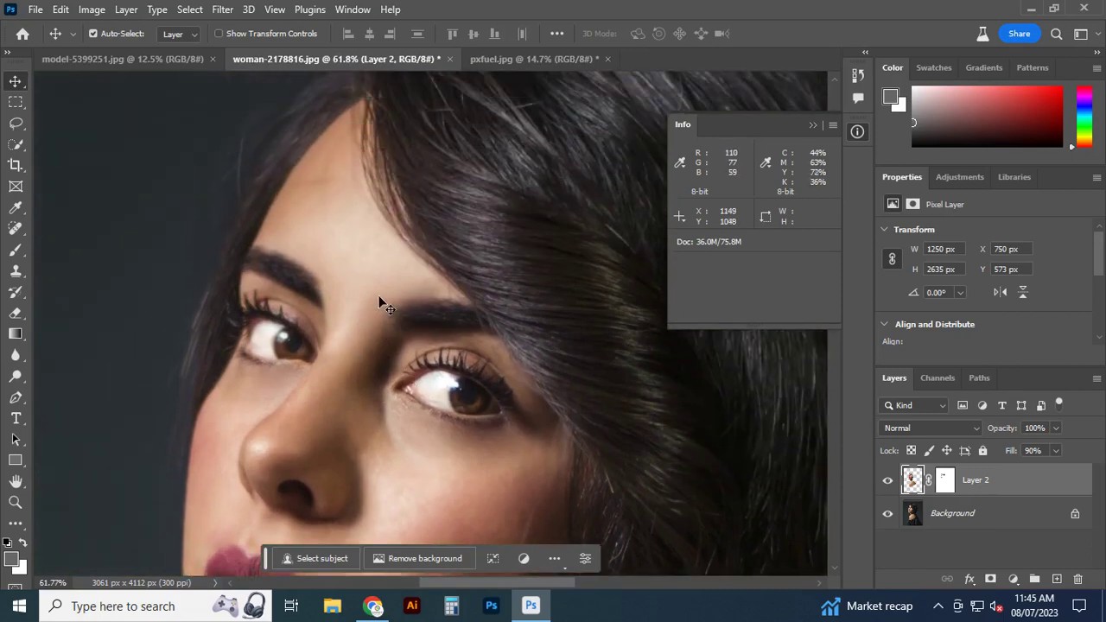
scroll(408, 372, down, 3)
scroll(409, 366, down, 2)
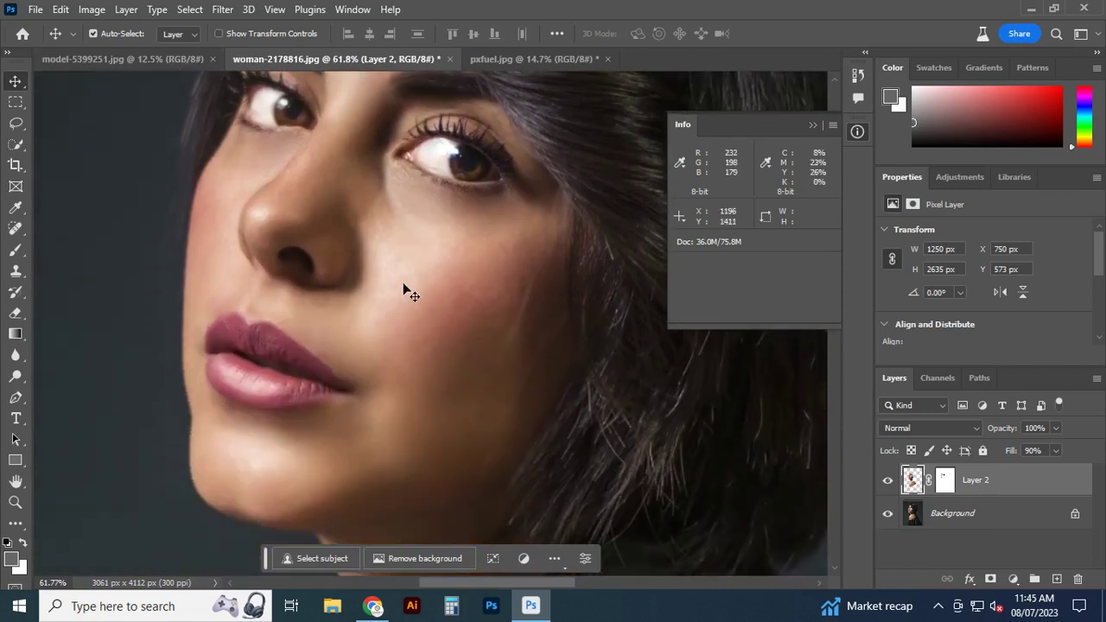
scroll(441, 285, up, 1)
scroll(441, 318, up, 1)
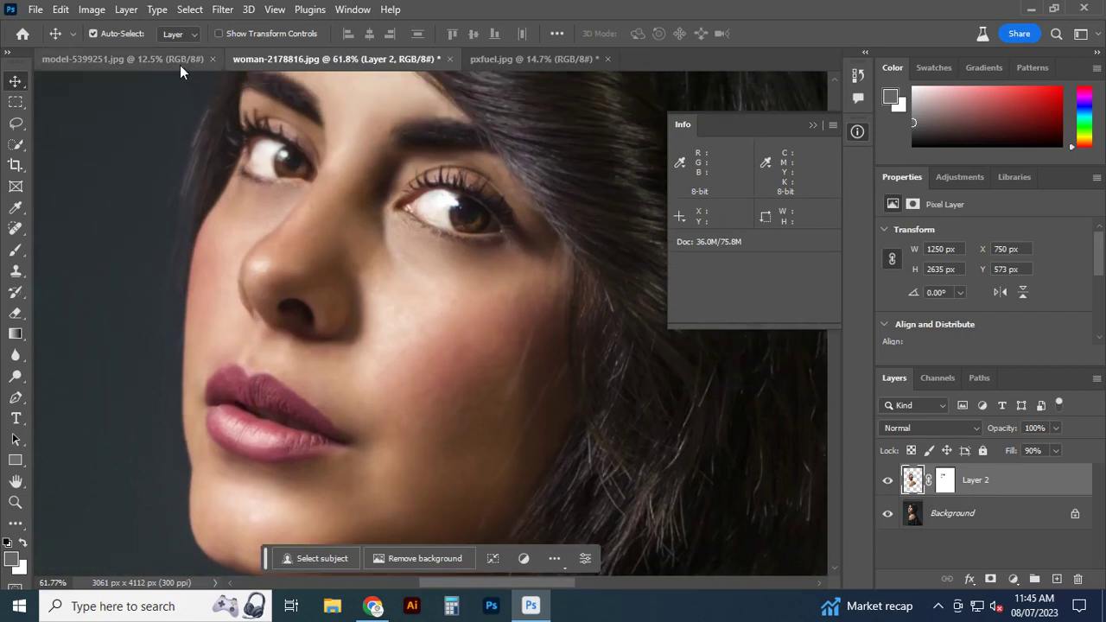
Close the pxfuel image without saving its changes
click(180, 65)
click(521, 65)
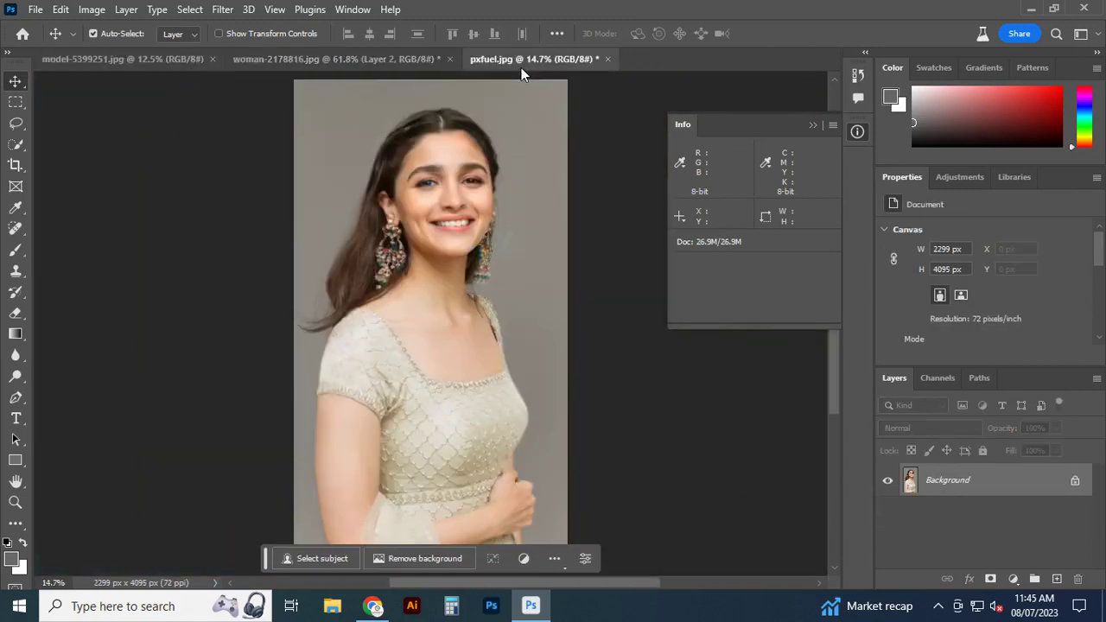
click(608, 59)
click(547, 235)
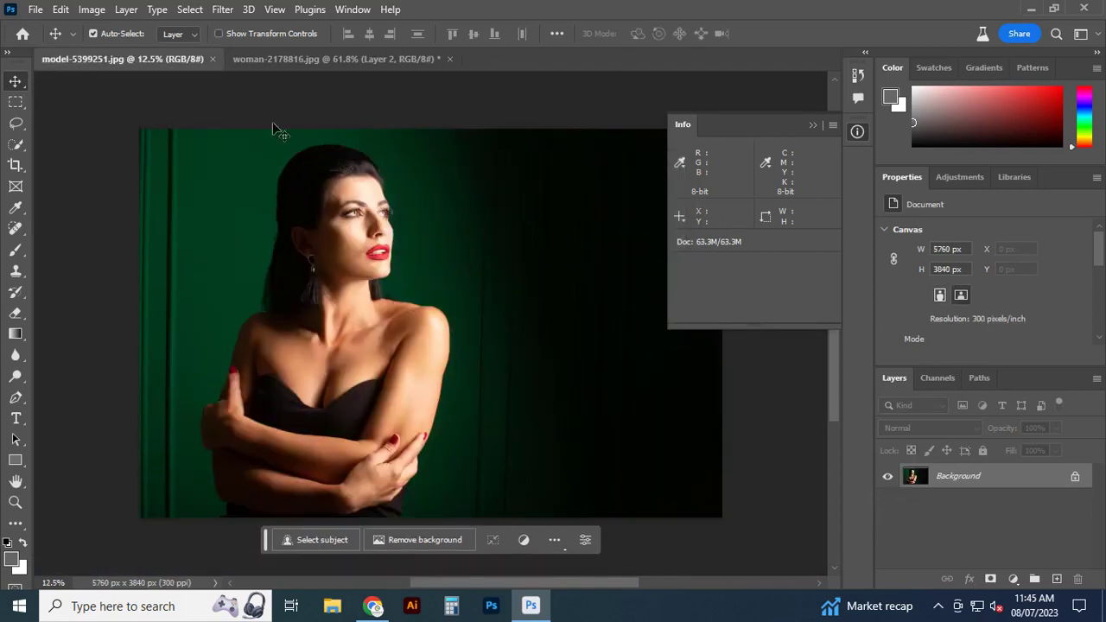
Zoom into model-5399251.jpg and select the woman with Select Subject
scroll(351, 227, up, 3)
scroll(313, 215, up, 2)
scroll(366, 259, up, 1)
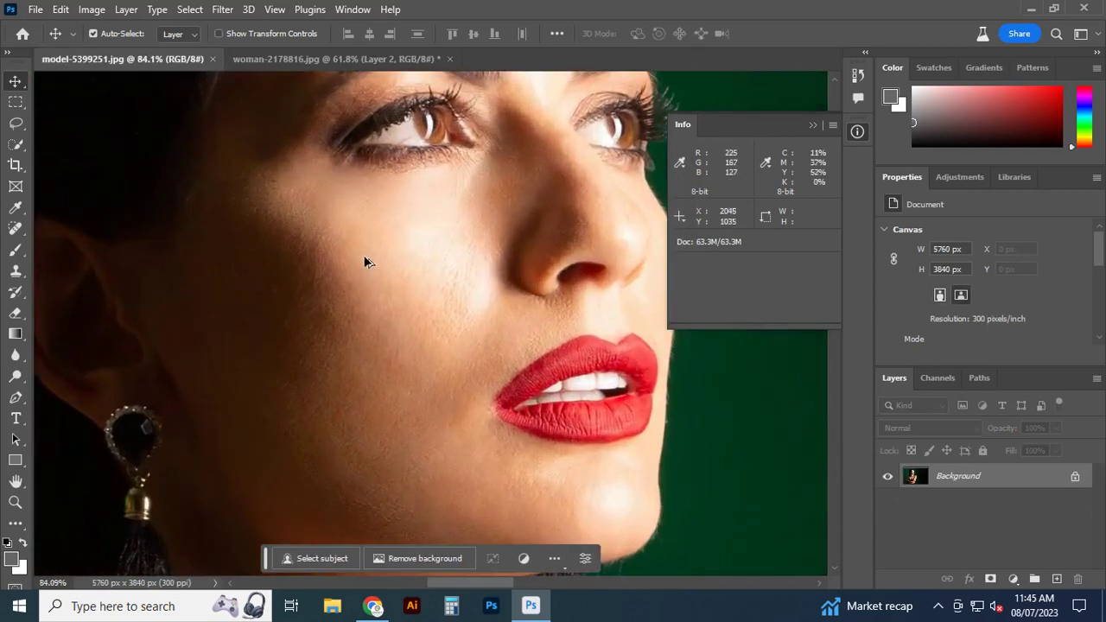
scroll(340, 297, up, 1)
scroll(522, 285, up, 1)
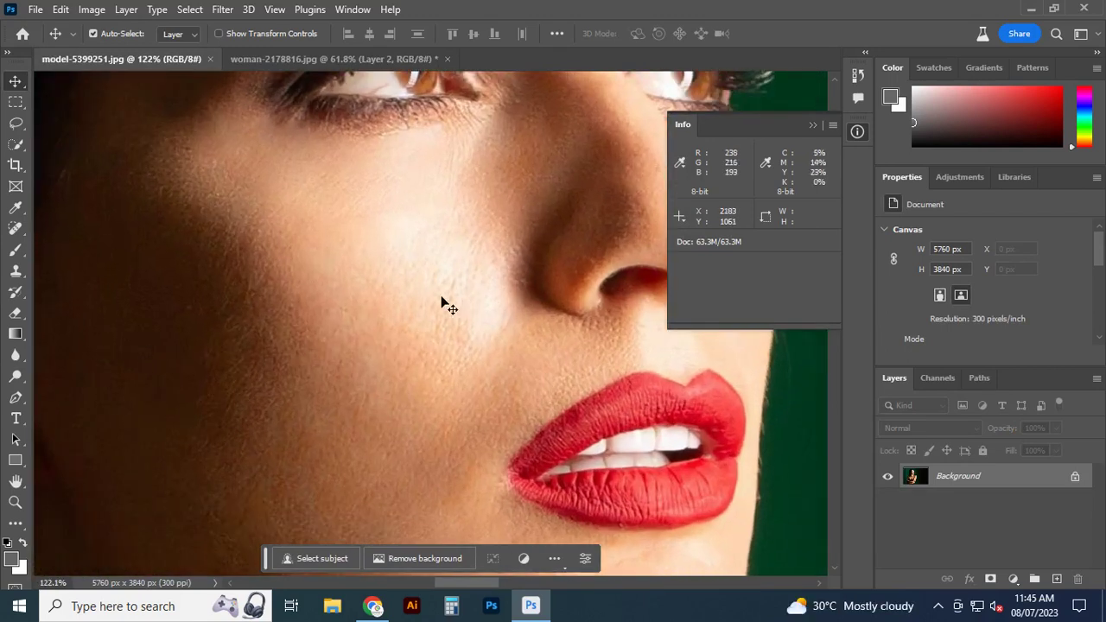
scroll(398, 307, down, 1)
scroll(354, 310, down, 1)
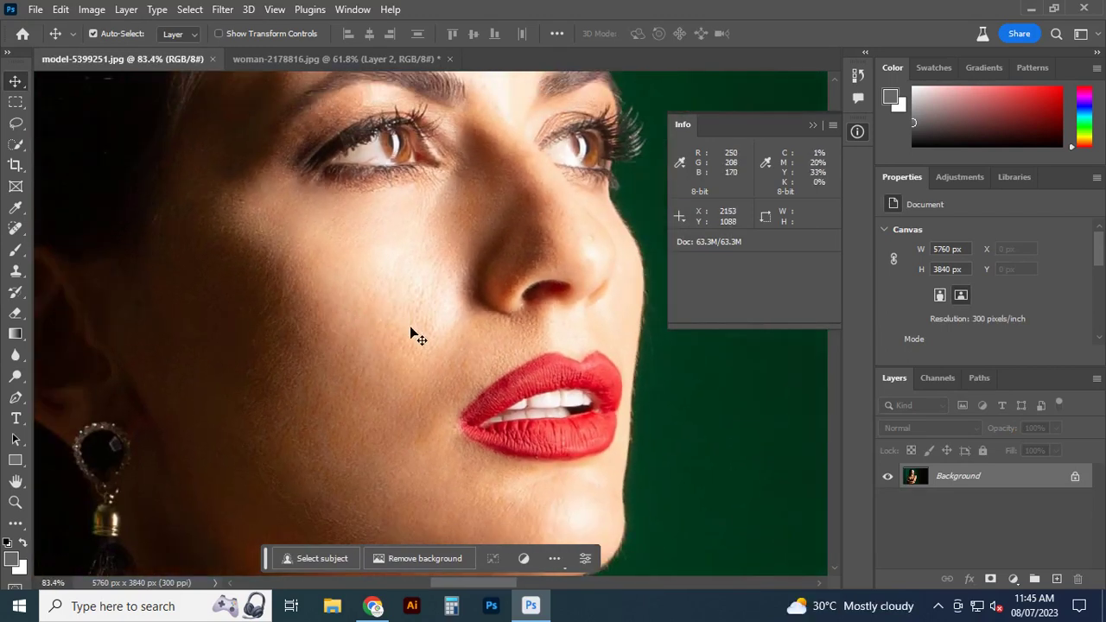
click(311, 558)
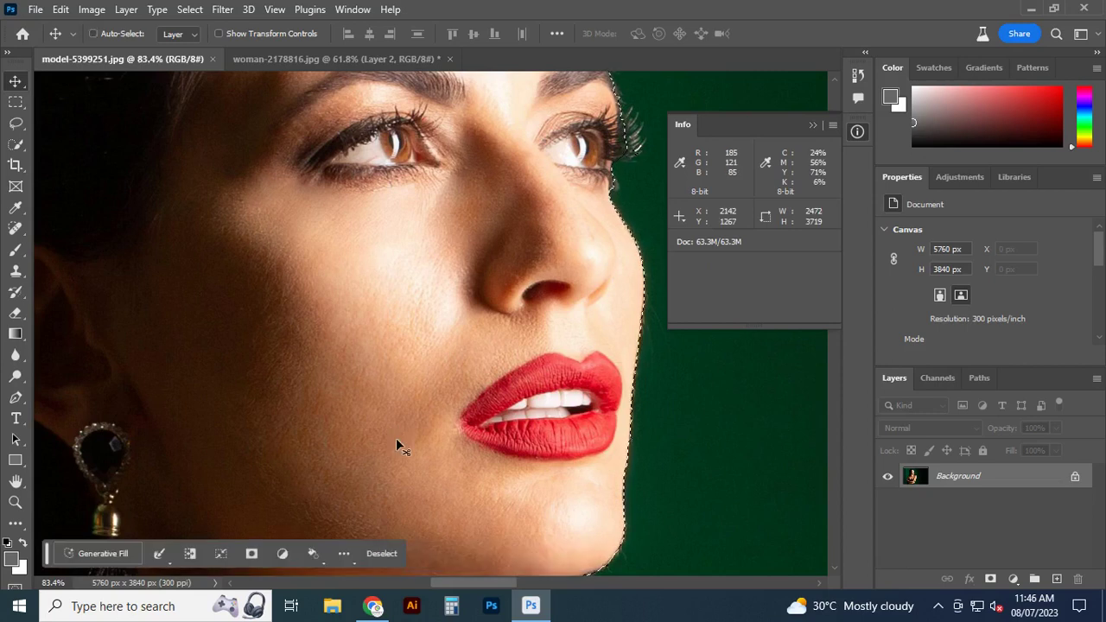
Copy the selected woman onto a new Layer 1 and desaturate it to grey
key(ctrl+j)
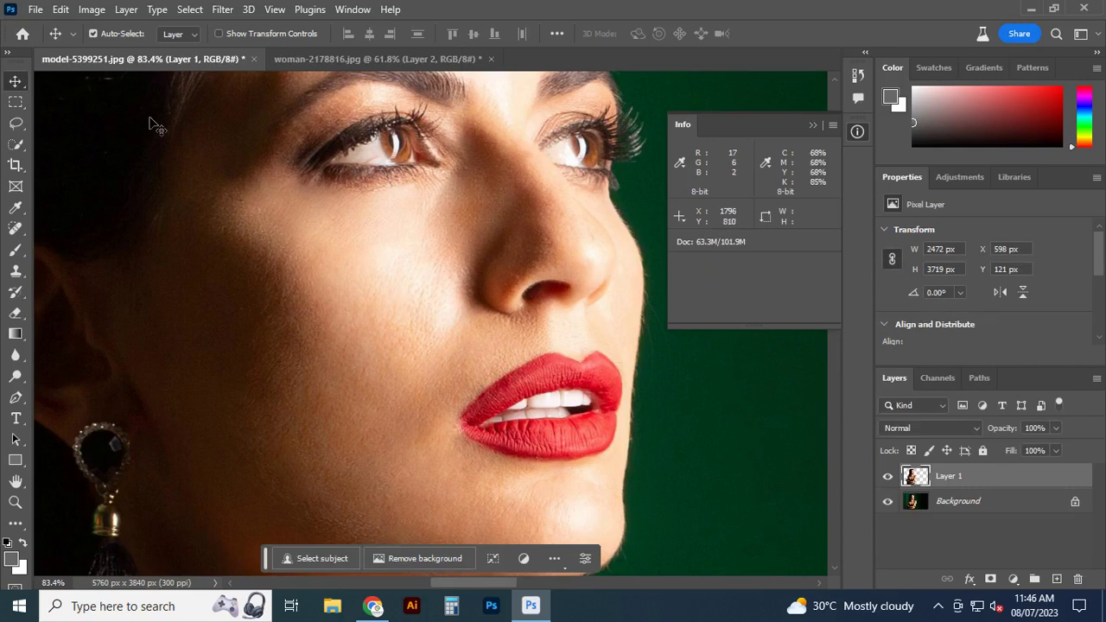
click(95, 11)
mouse_move(117, 51)
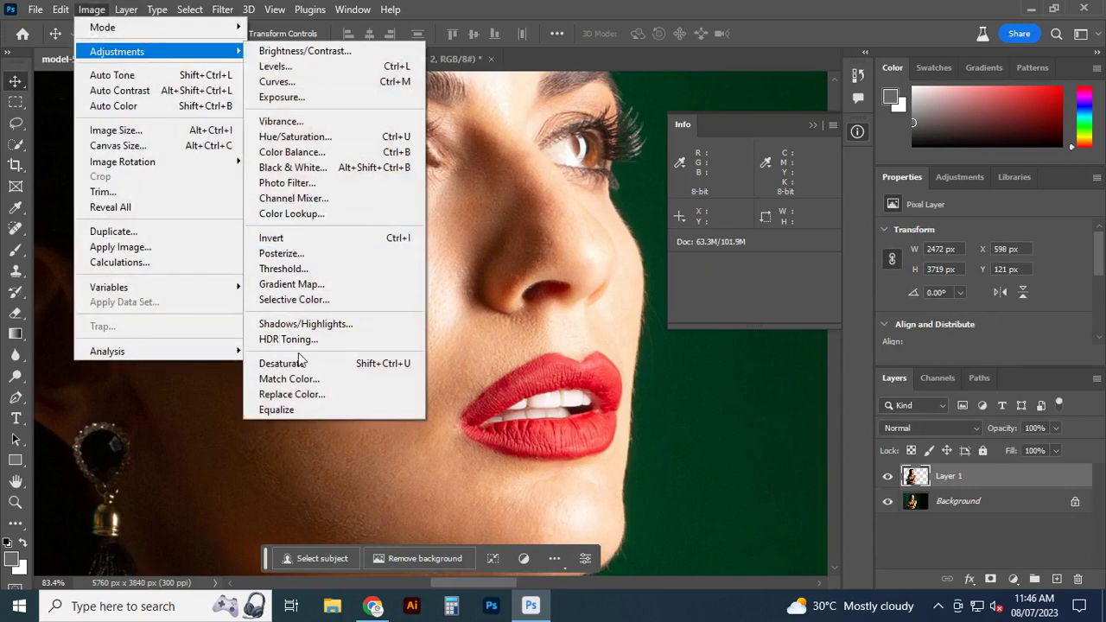
click(298, 363)
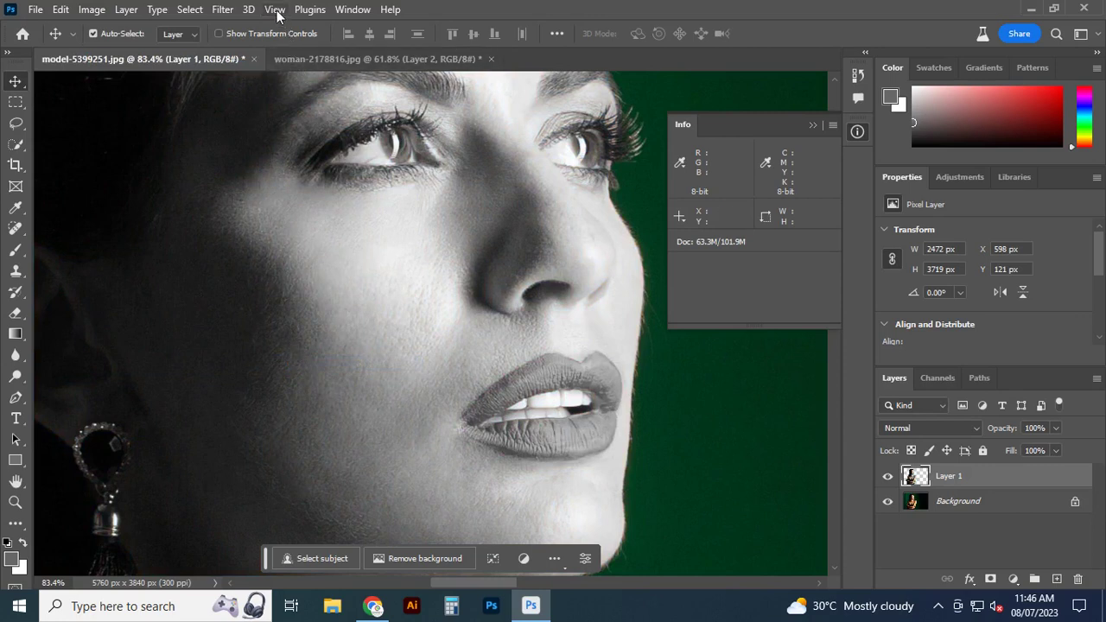
click(222, 10)
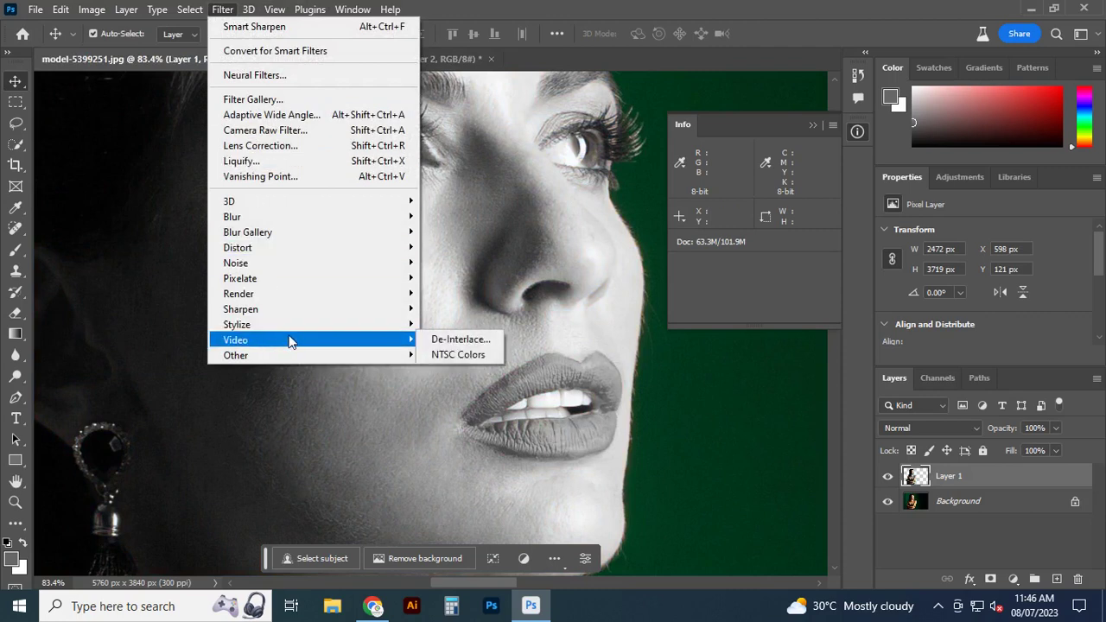
Apply a High Pass filter with a 0.3-pixel radius to Layer 1
mouse_move(236, 355)
click(451, 369)
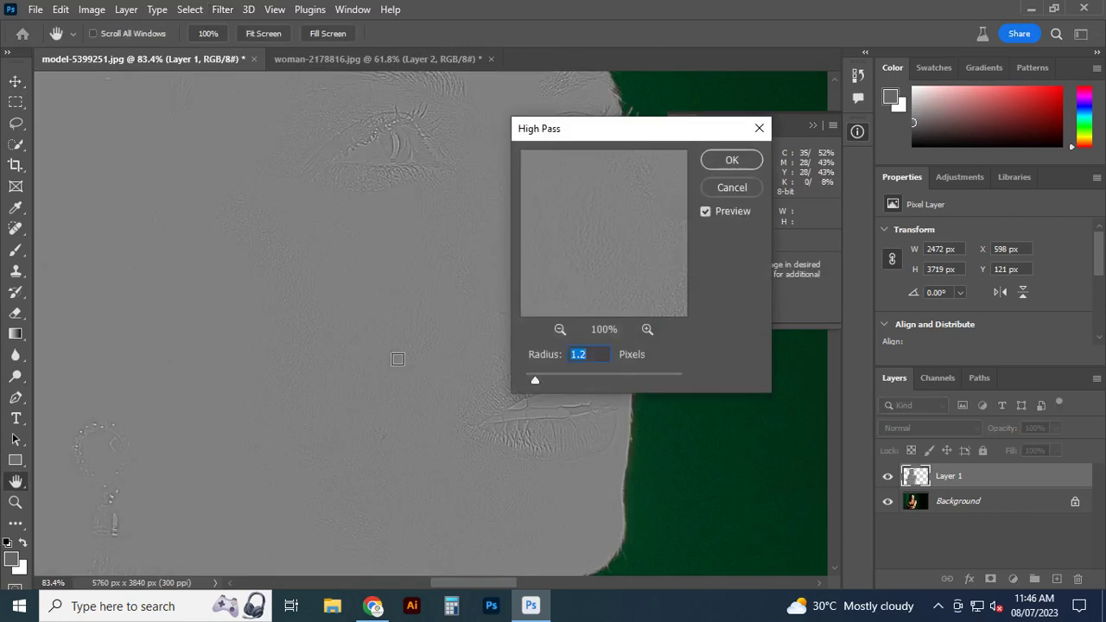
mouse_move(535, 381)
mouse_down()
mouse_move(554, 377)
mouse_move(531, 382)
mouse_up()
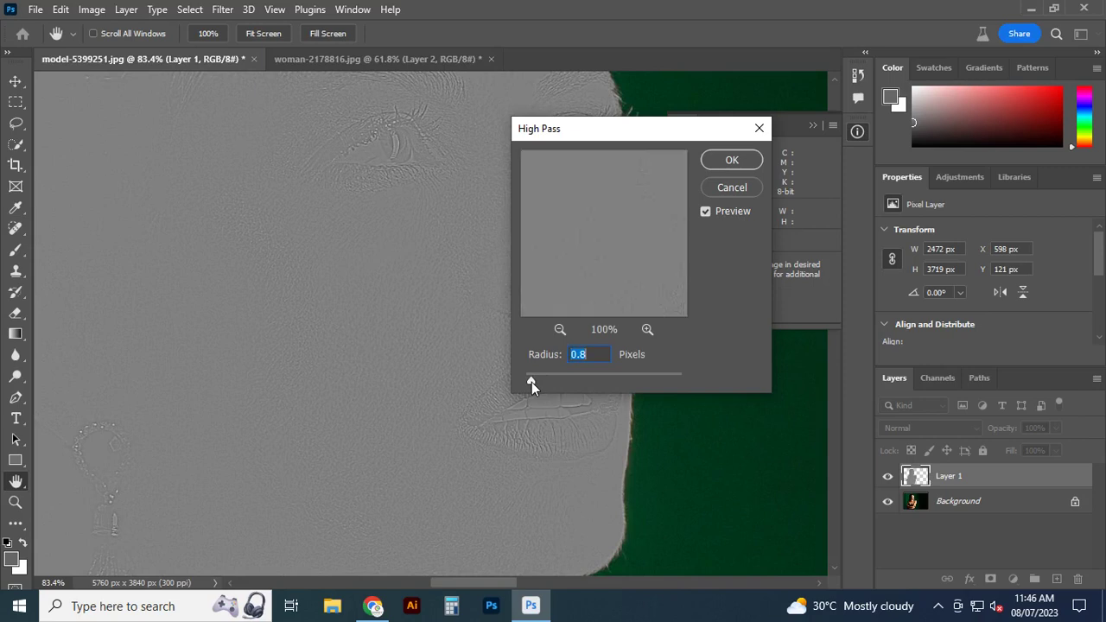
drag(531, 382, 529, 383)
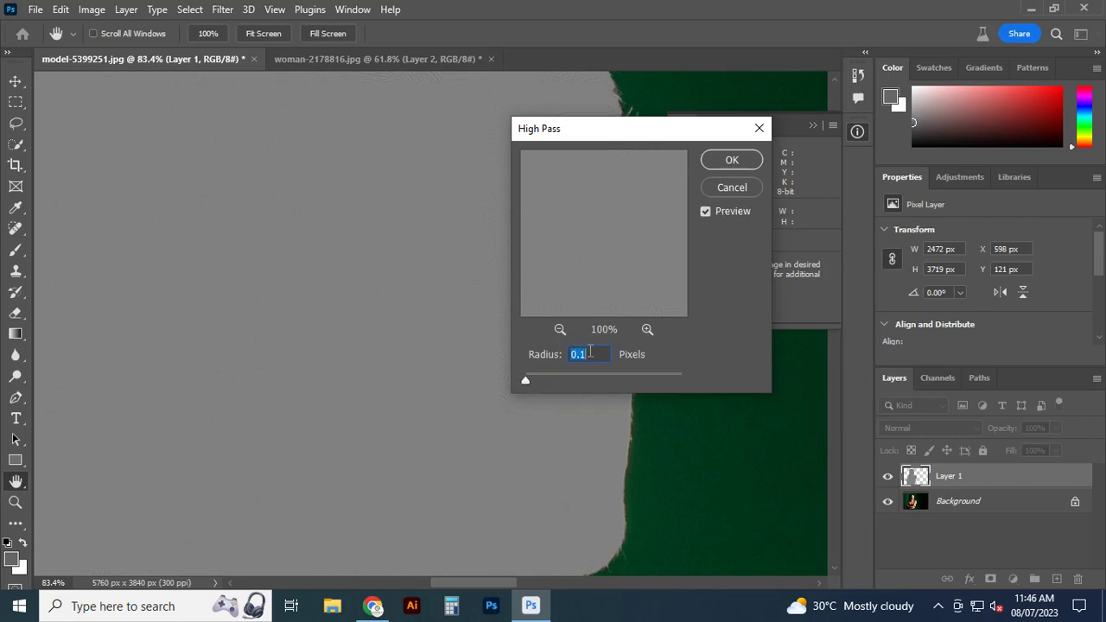
text(0.3)
click(731, 160)
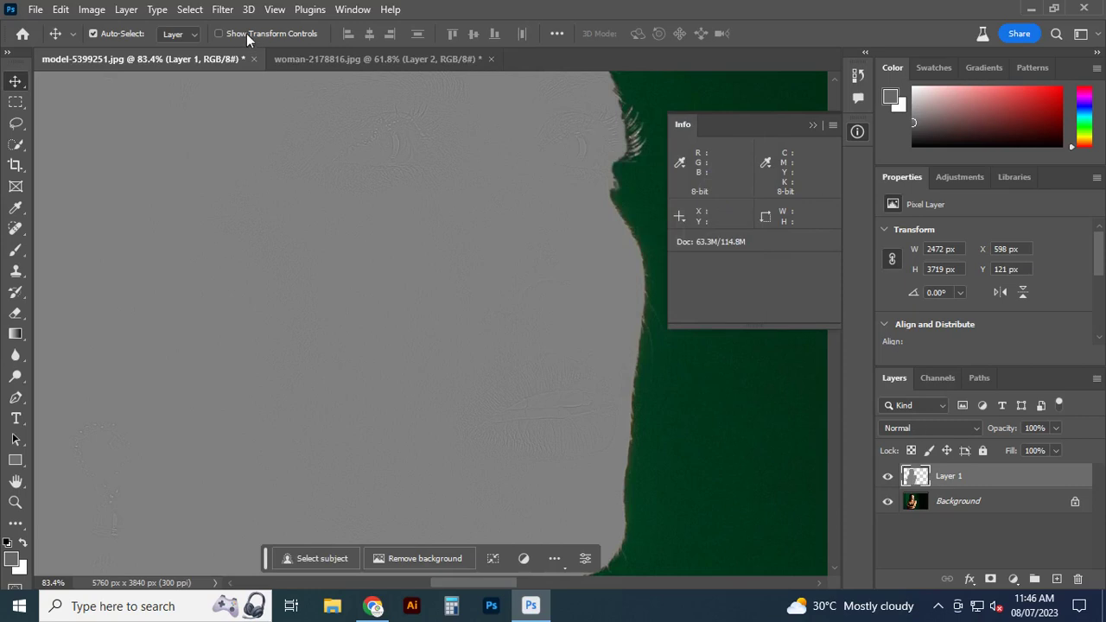
Blur Layer 1 with a 3.0-pixel Gaussian Blur, then preview its blend modes
click(223, 10)
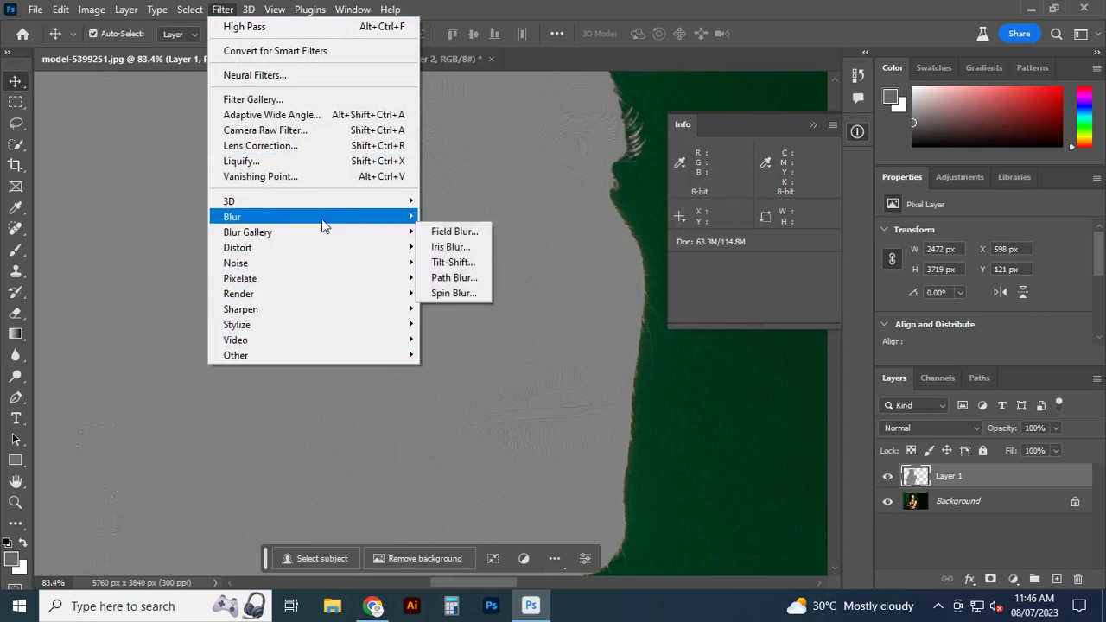
mouse_move(231, 217)
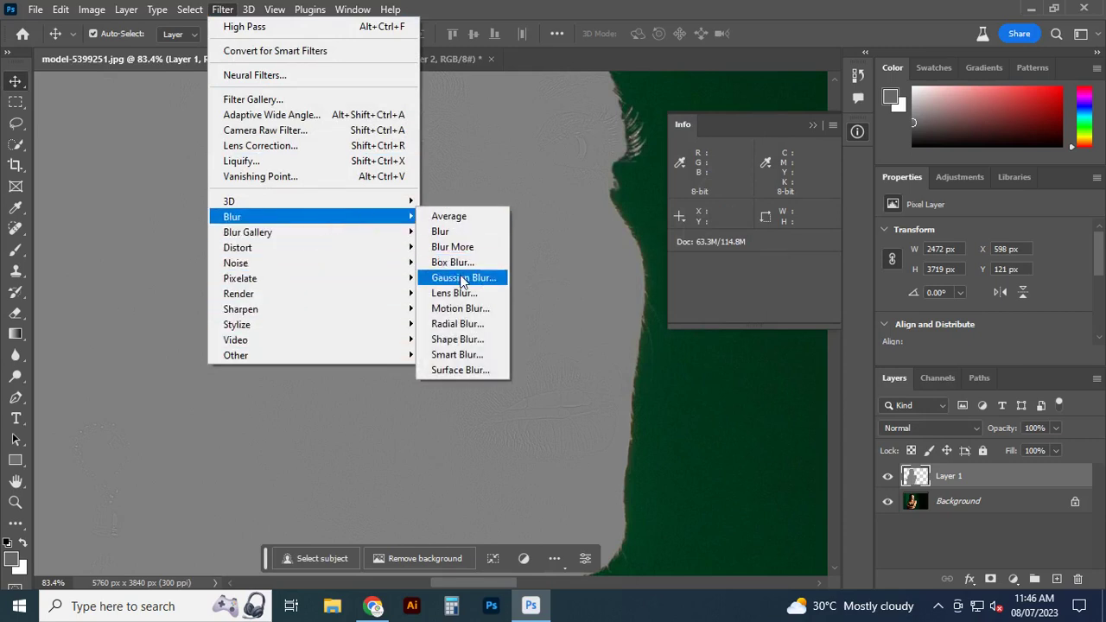
click(461, 279)
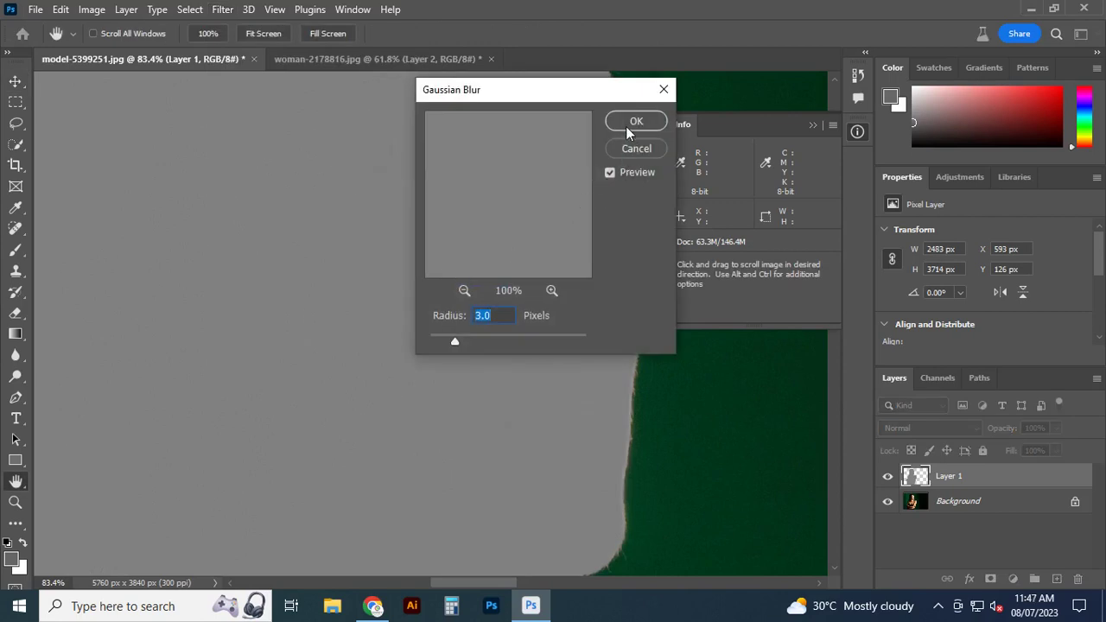
click(626, 123)
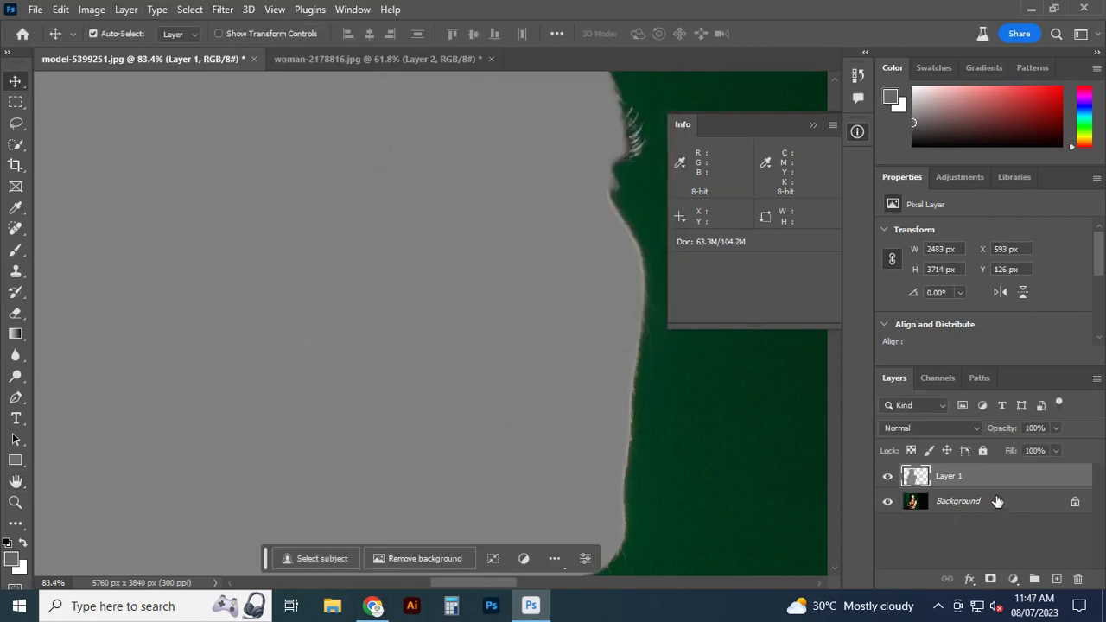
click(978, 429)
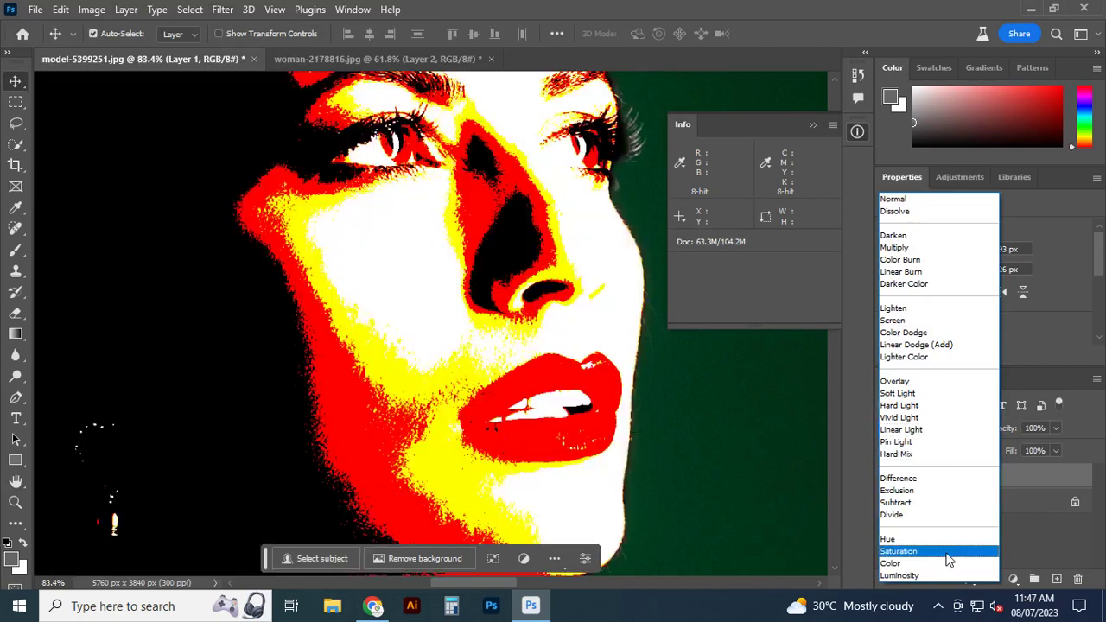
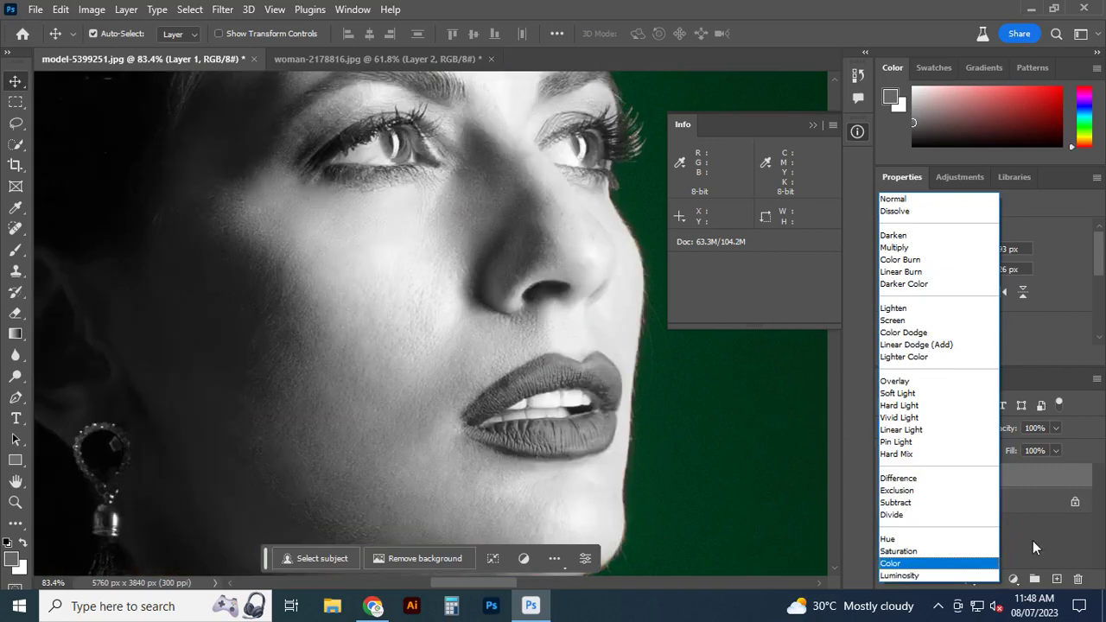
Try Luminosity blending on Layer 1, then undo back to the unfiltered Normal-mode layer
click(1033, 540)
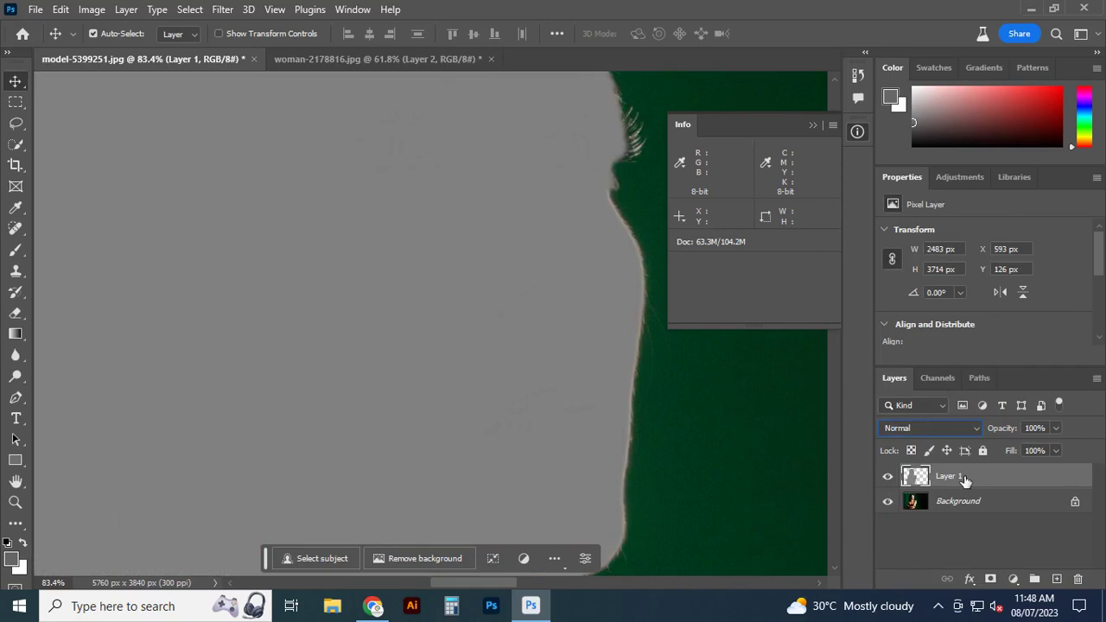
click(980, 433)
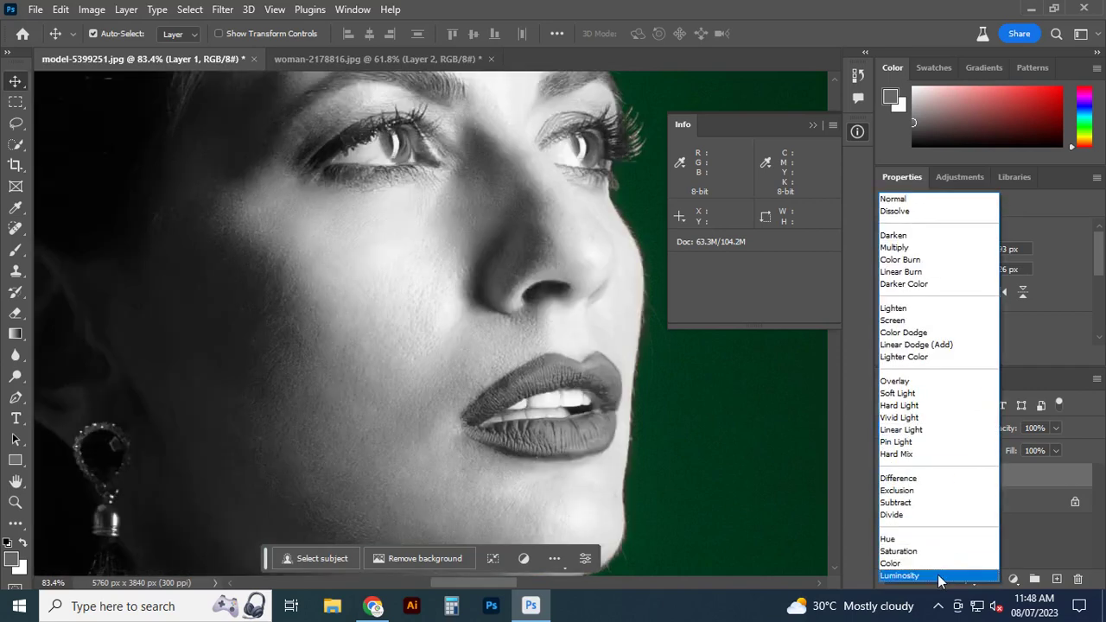
click(937, 574)
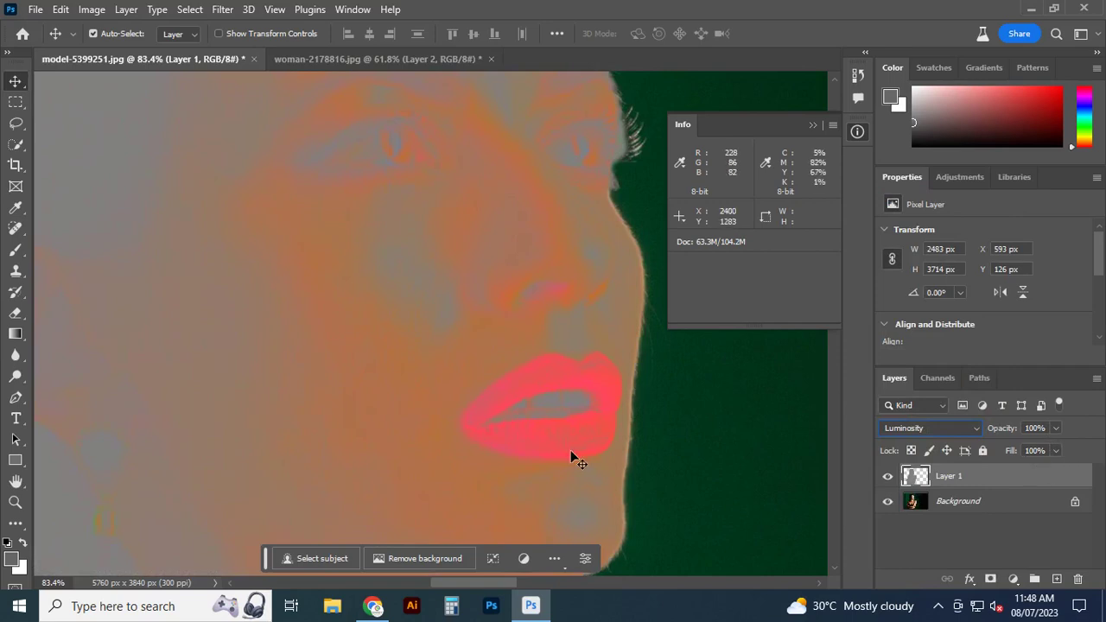
key(ctrl)
key(ctrl+z)
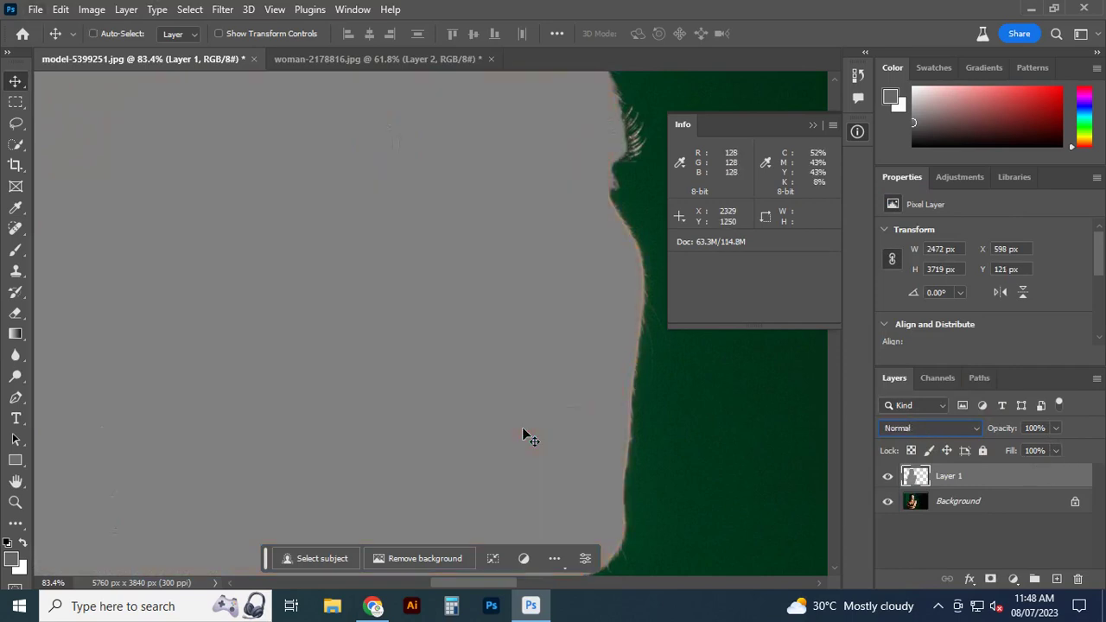
key(ctrl+z)
key(ctrl+z)
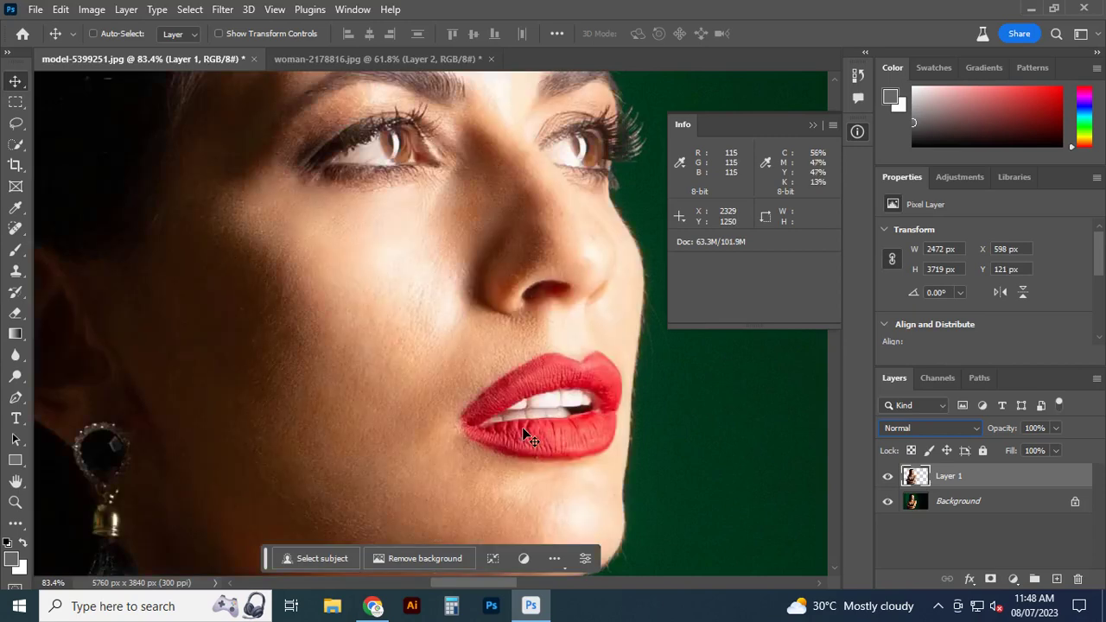
Dismiss the deselect alert and hide the Background layer to inspect Layer 1
click(972, 524)
click(537, 235)
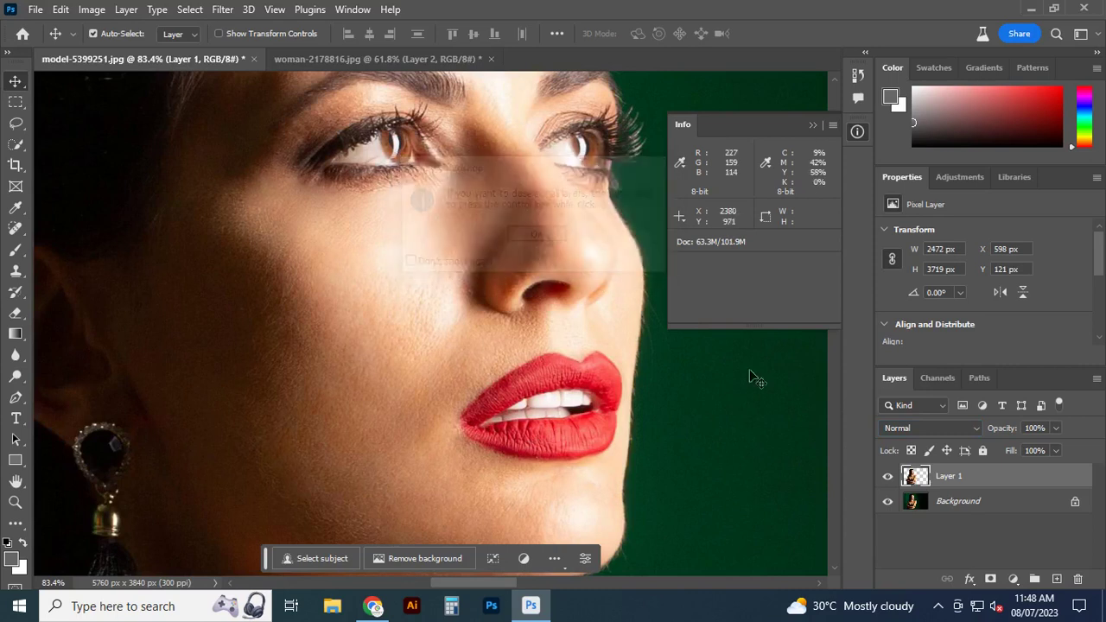
click(888, 502)
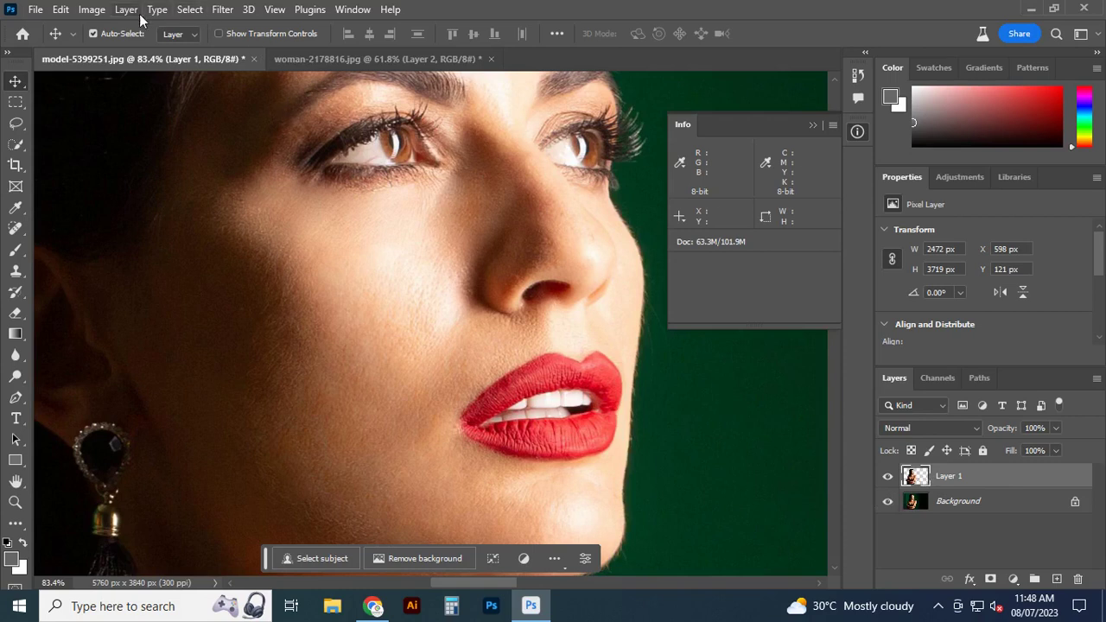
click(223, 10)
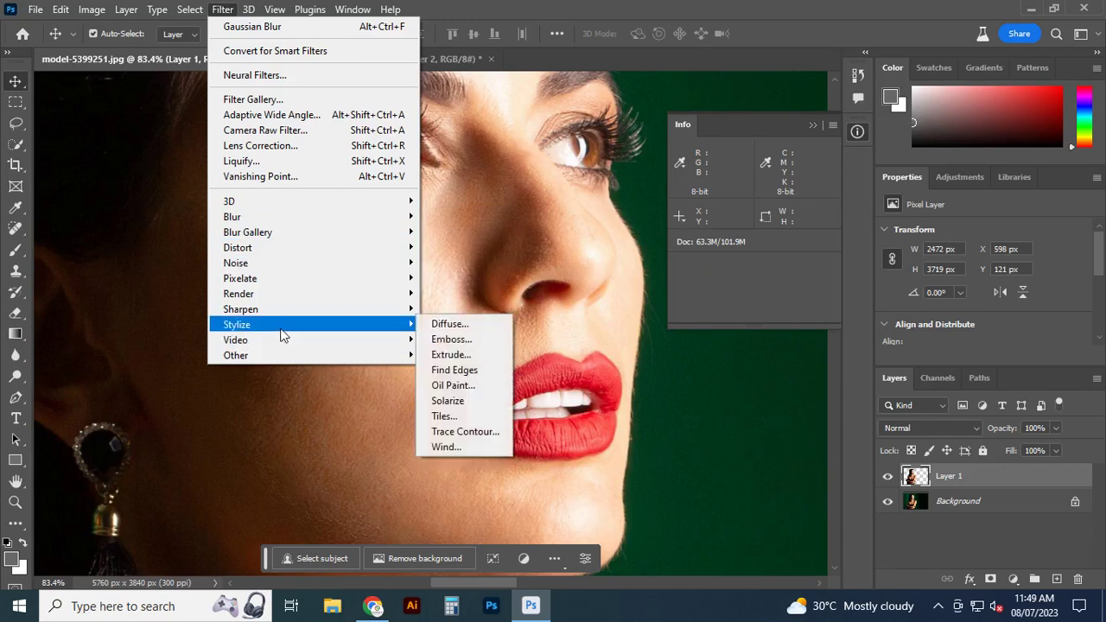
mouse_move(236, 355)
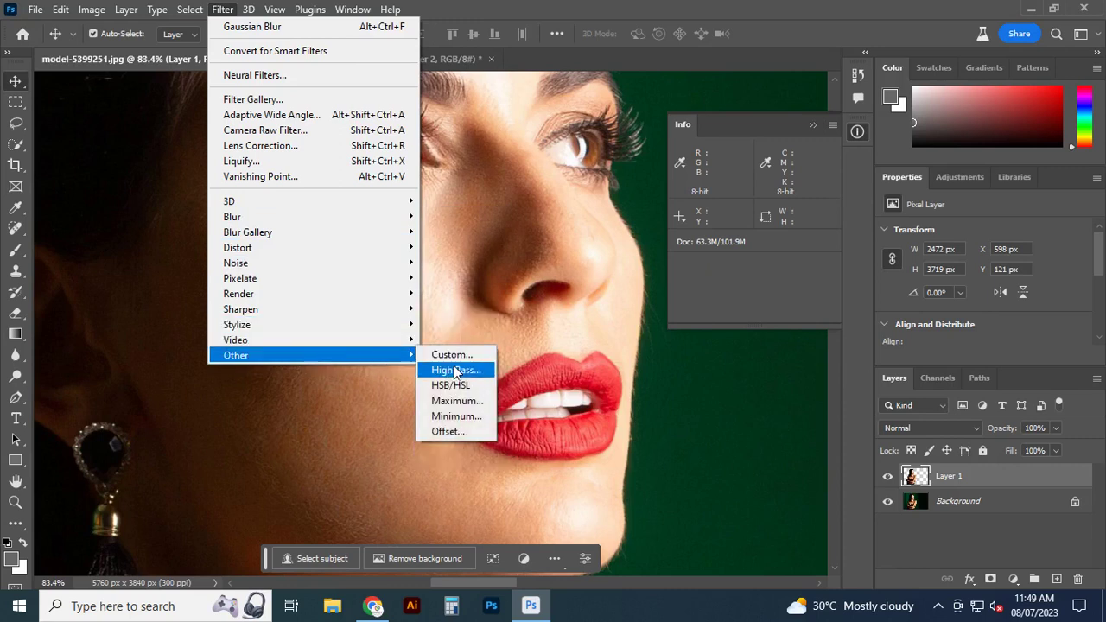
Apply a High Pass filter with a 0.7 px radius to Layer 1
click(456, 368)
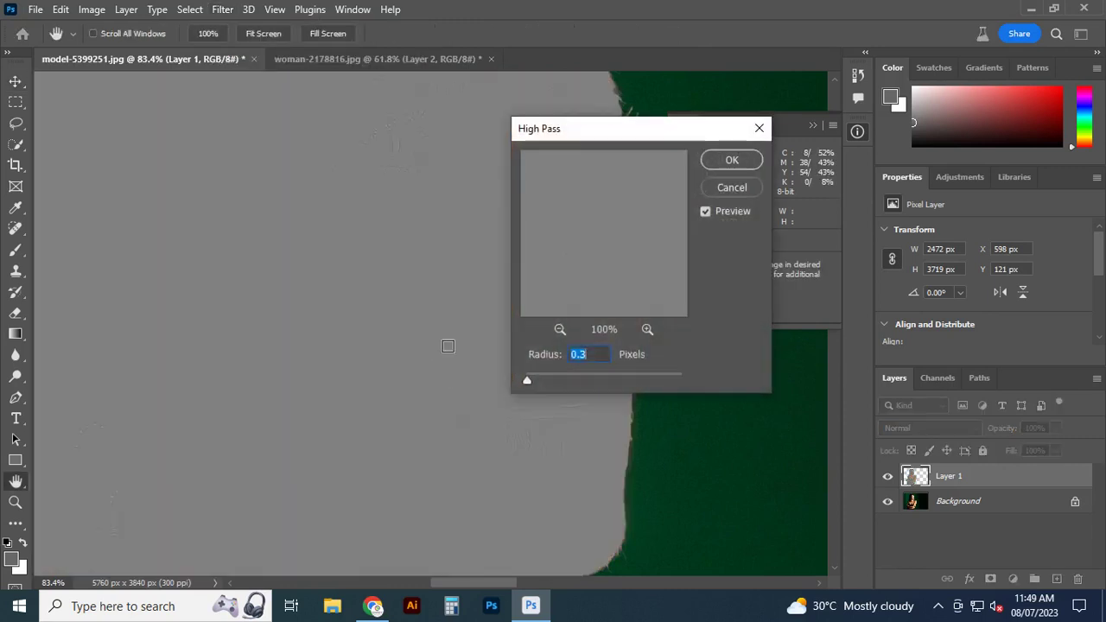
drag(528, 380, 538, 378)
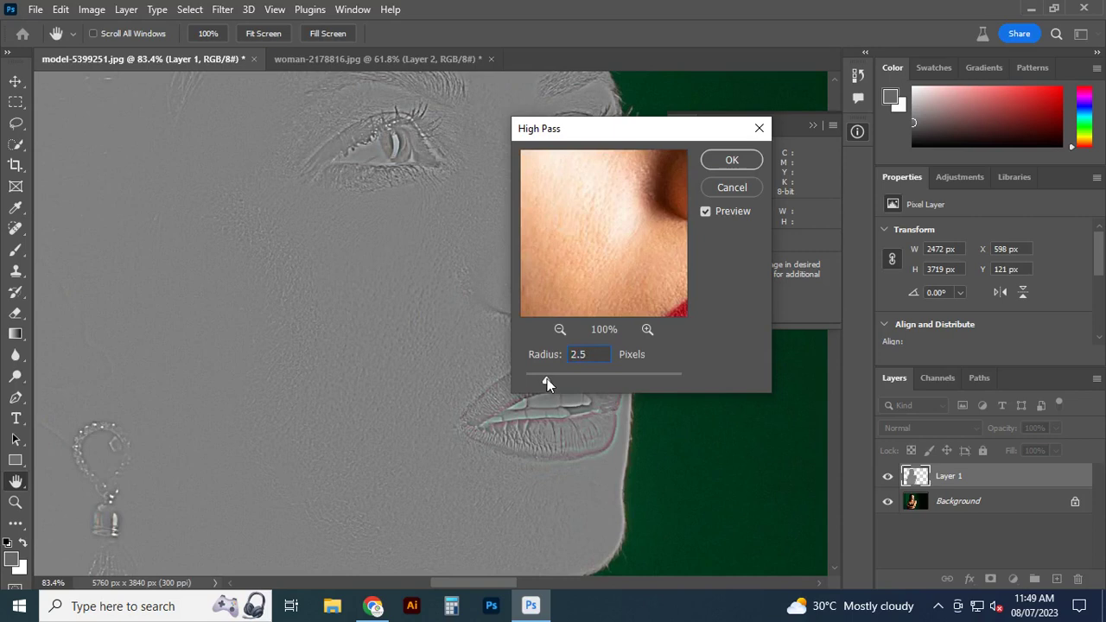
drag(547, 378, 533, 380)
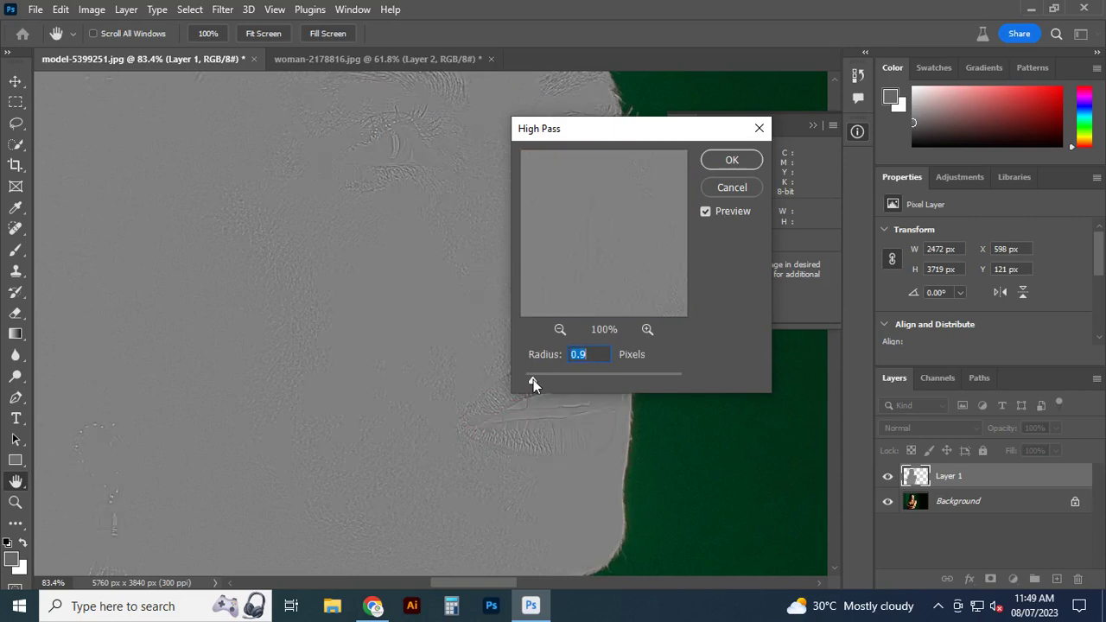
drag(534, 380, 530, 379)
key(Down)
click(732, 162)
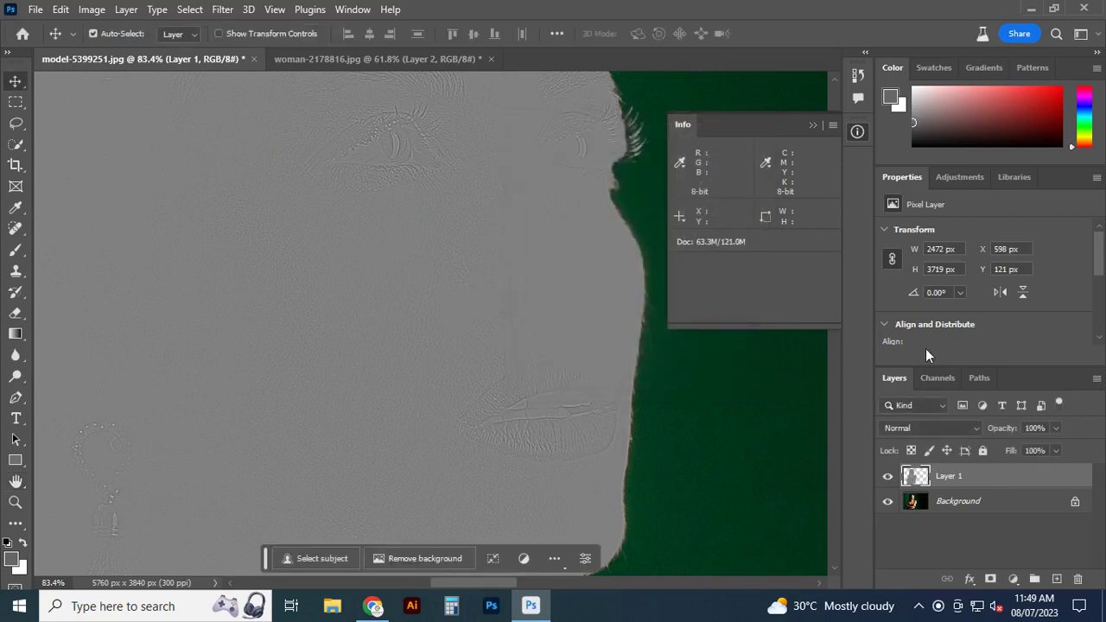
Set Layer 1's blend mode to Soft Light
click(983, 429)
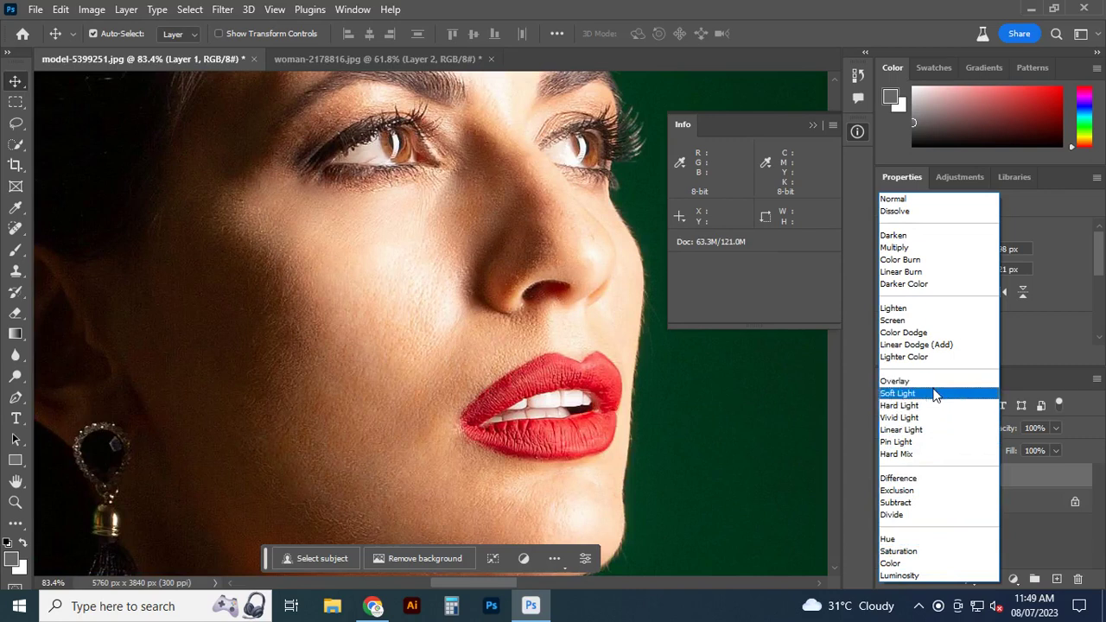
click(934, 394)
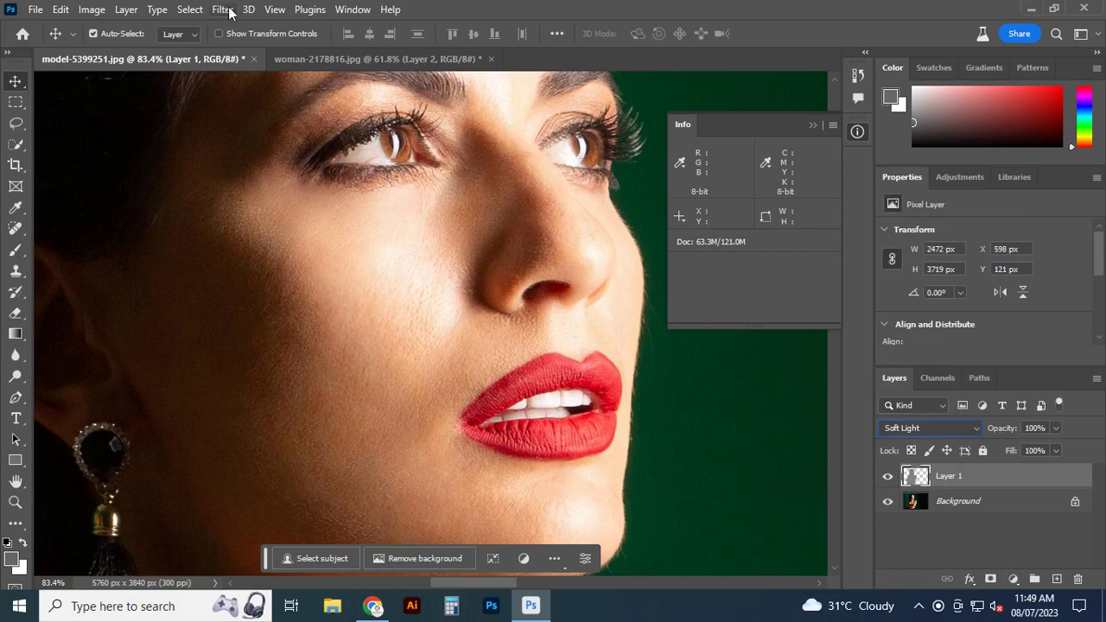
click(228, 12)
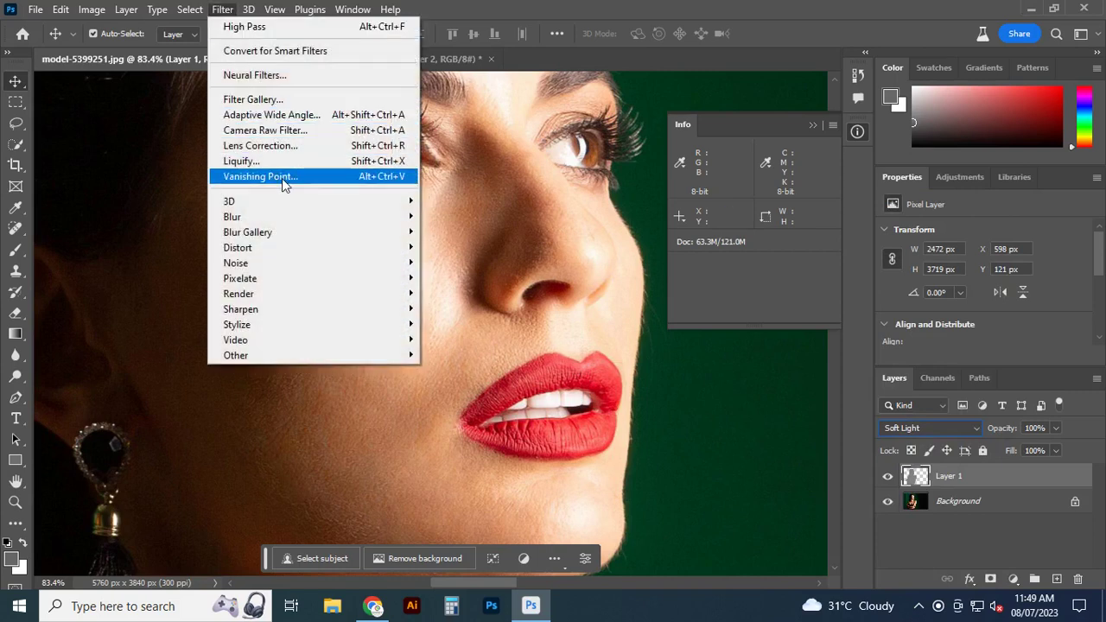
Apply a Gaussian Blur of about 6.6 pixels radius to Layer 1
mouse_move(232, 217)
click(454, 277)
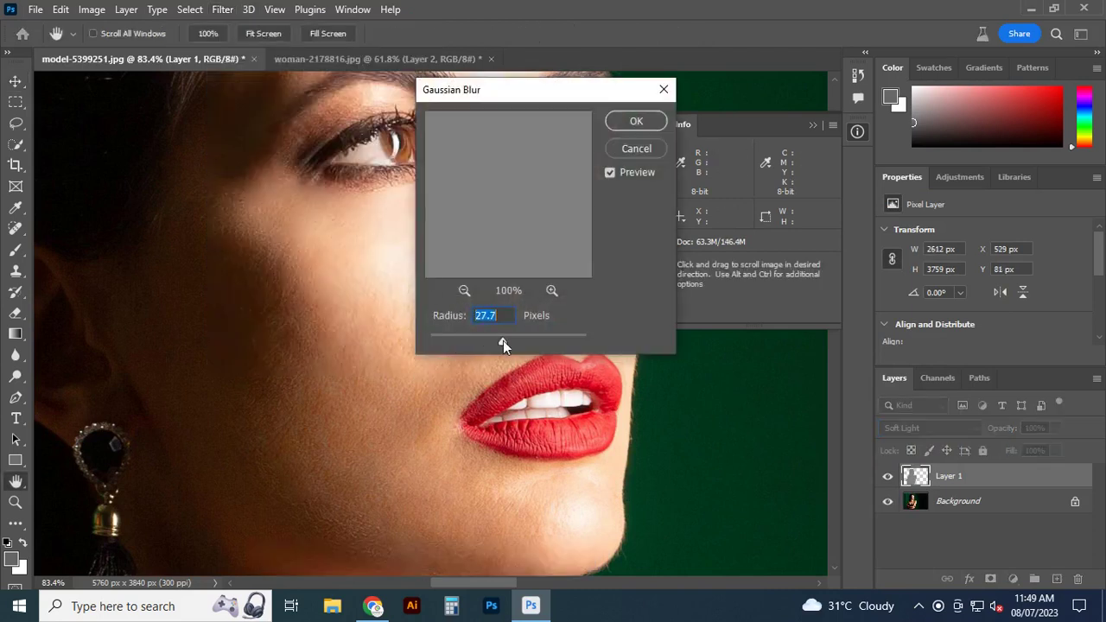
drag(503, 340, 598, 356)
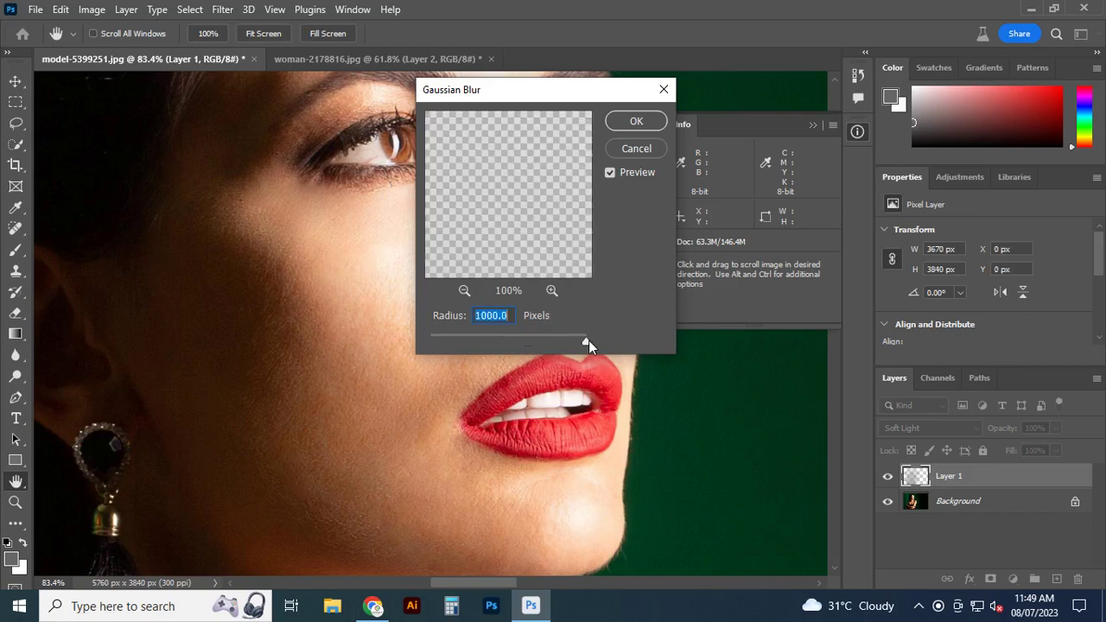
mouse_move(586, 340)
mouse_down()
mouse_move(446, 335)
mouse_move(479, 339)
mouse_up()
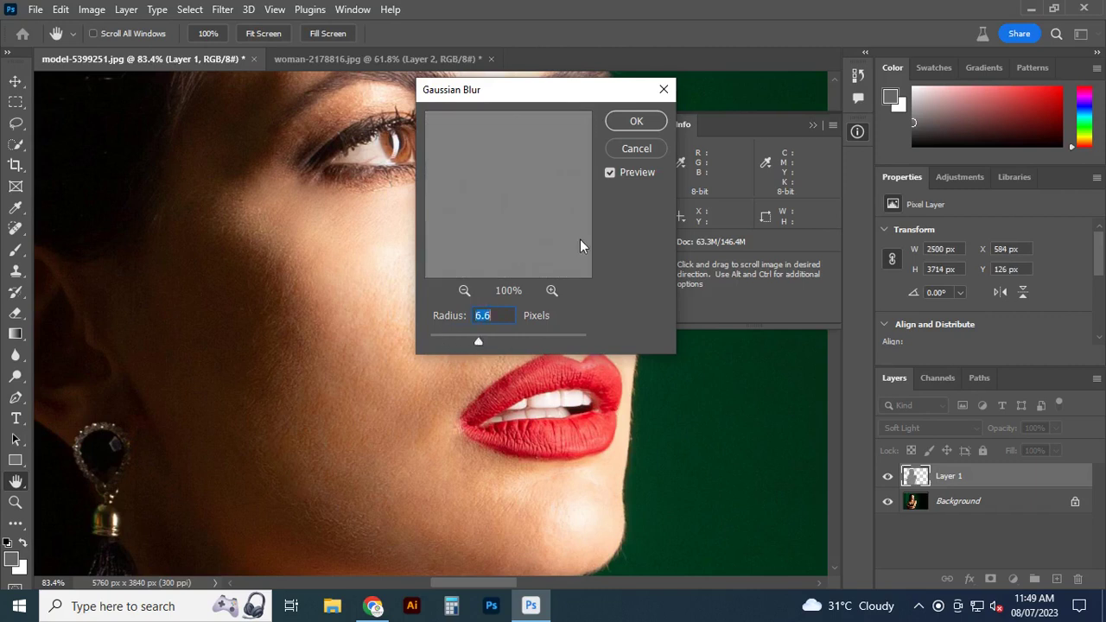
click(636, 121)
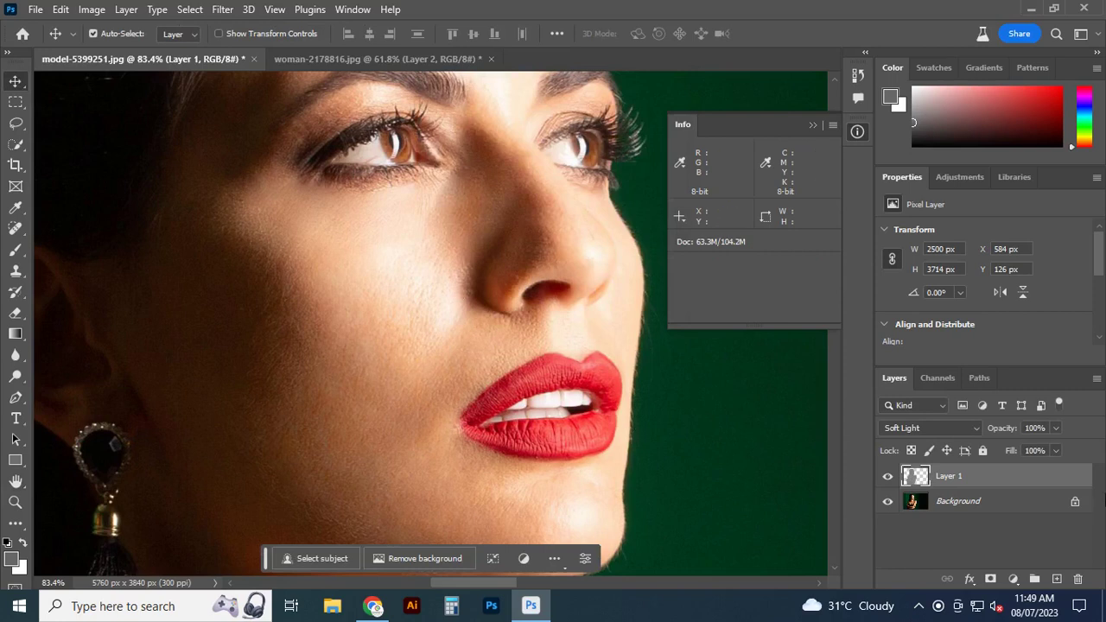
Reselect Layer 1 and make it visible again
click(986, 504)
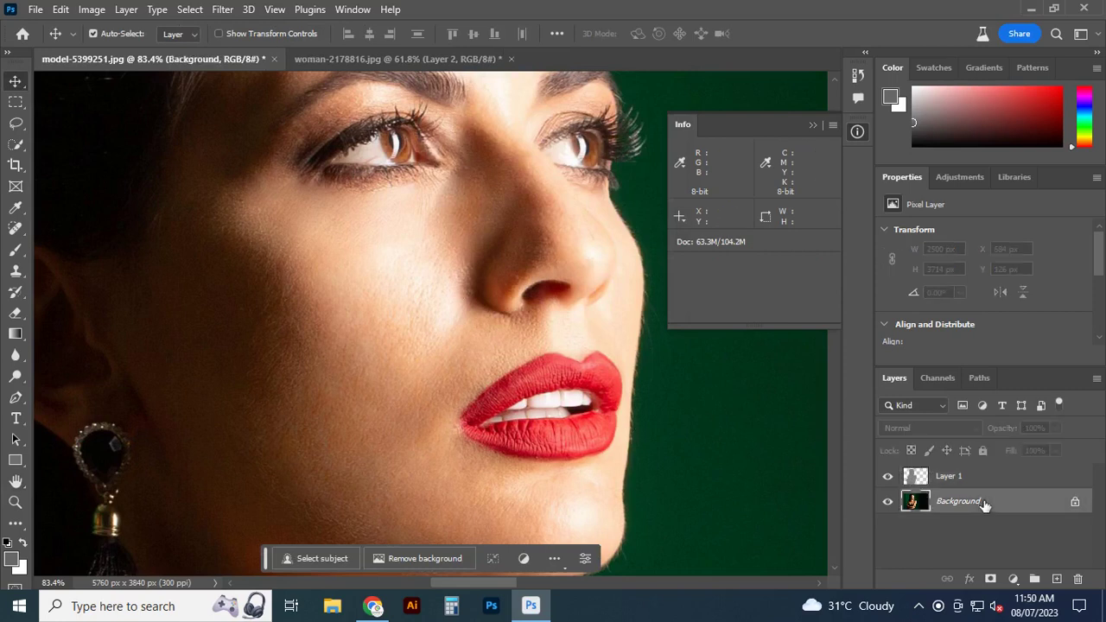
click(974, 484)
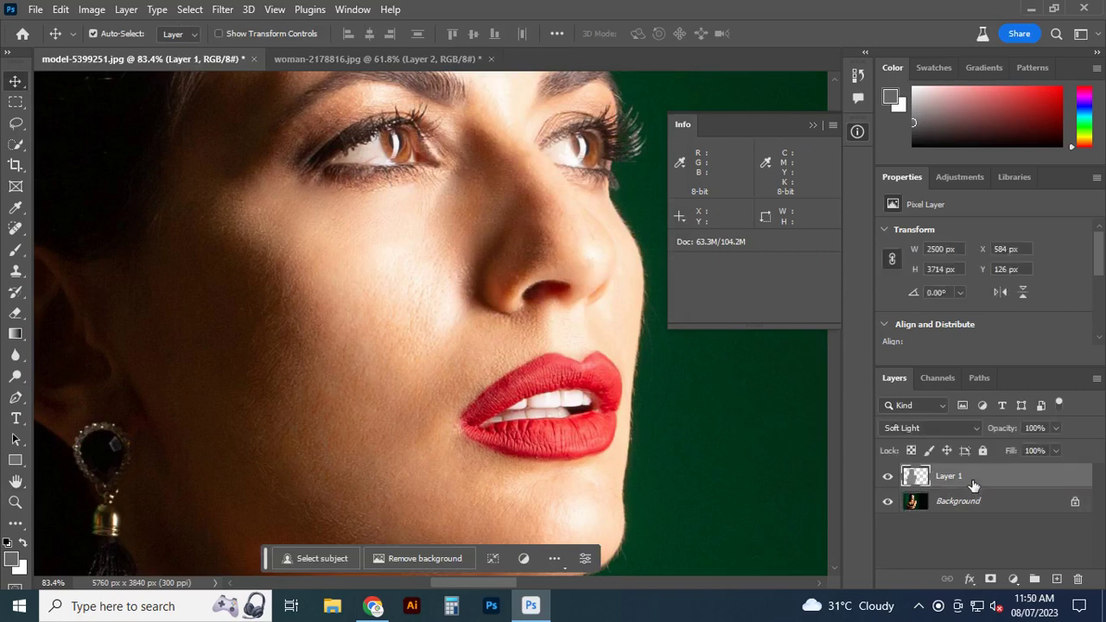
click(888, 478)
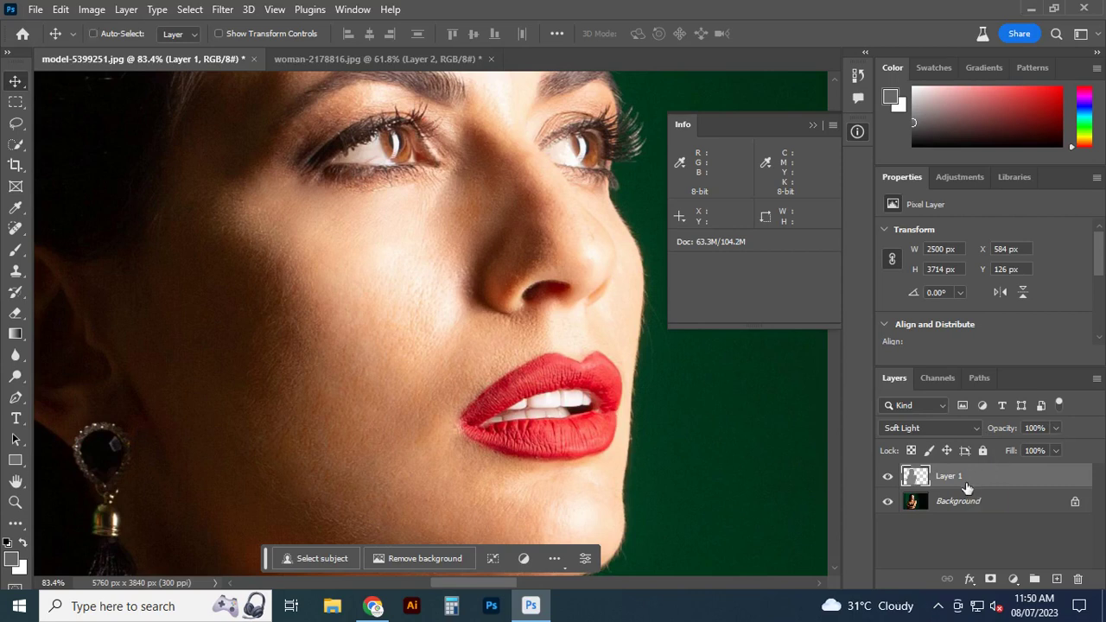
Duplicate Layer 1 twice, then undo the copies, filters and Soft Light blending
key(ctrl+j)
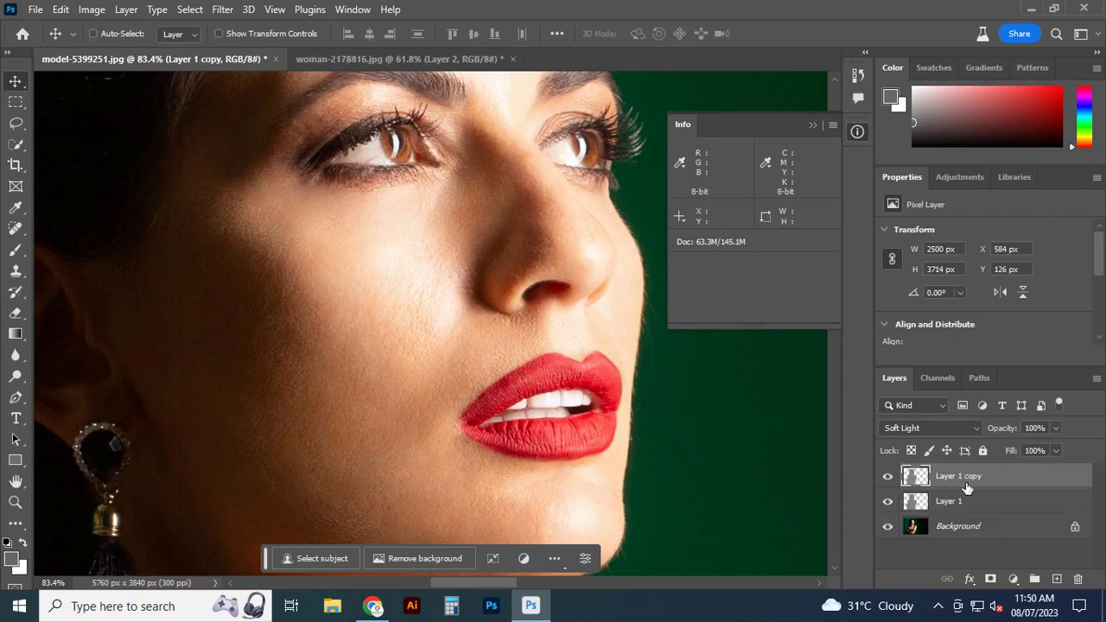
key(ctrl+j)
key(ctrl+j)
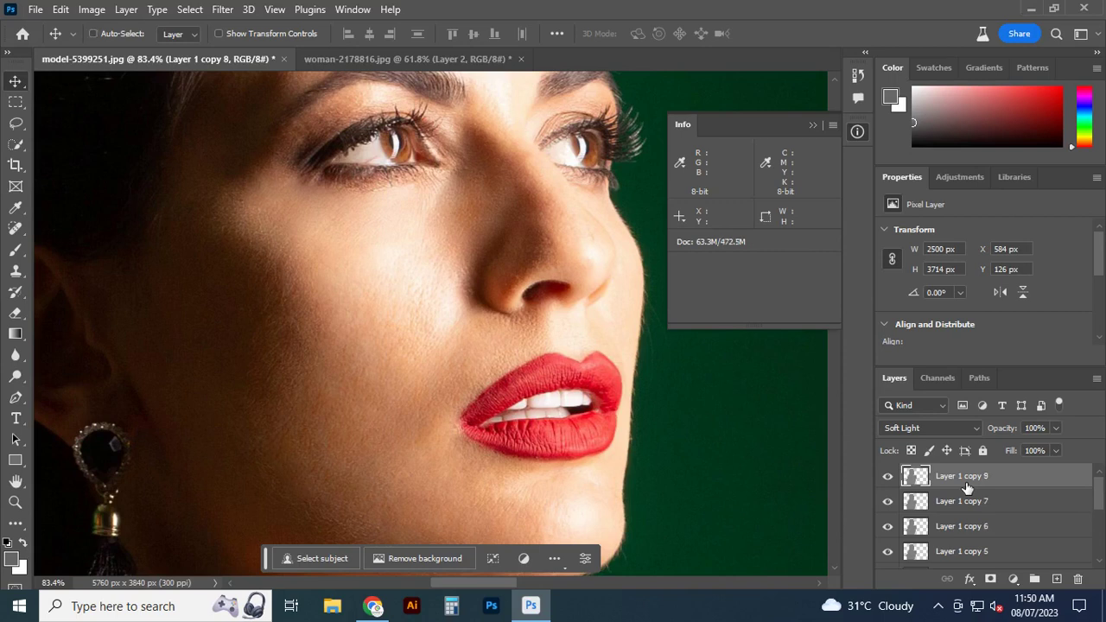
key(ctrl+z)
key(ctrl+z)
key(ctrl+z)
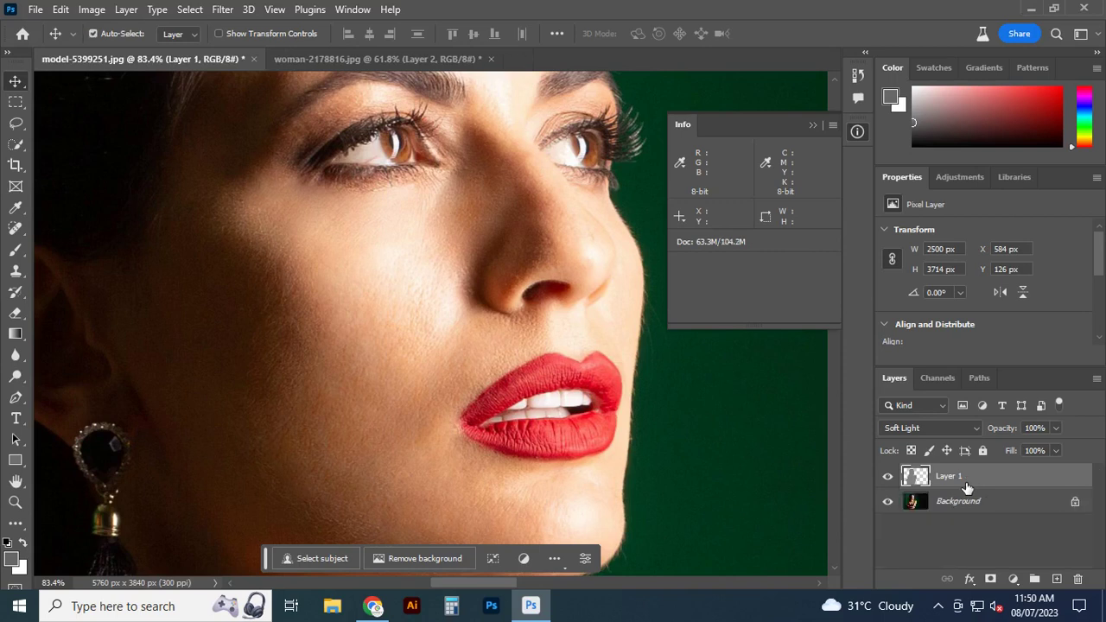
key(ctrl+z)
key(ctrl+z)
key(ctrl+z)
key(ctrl)
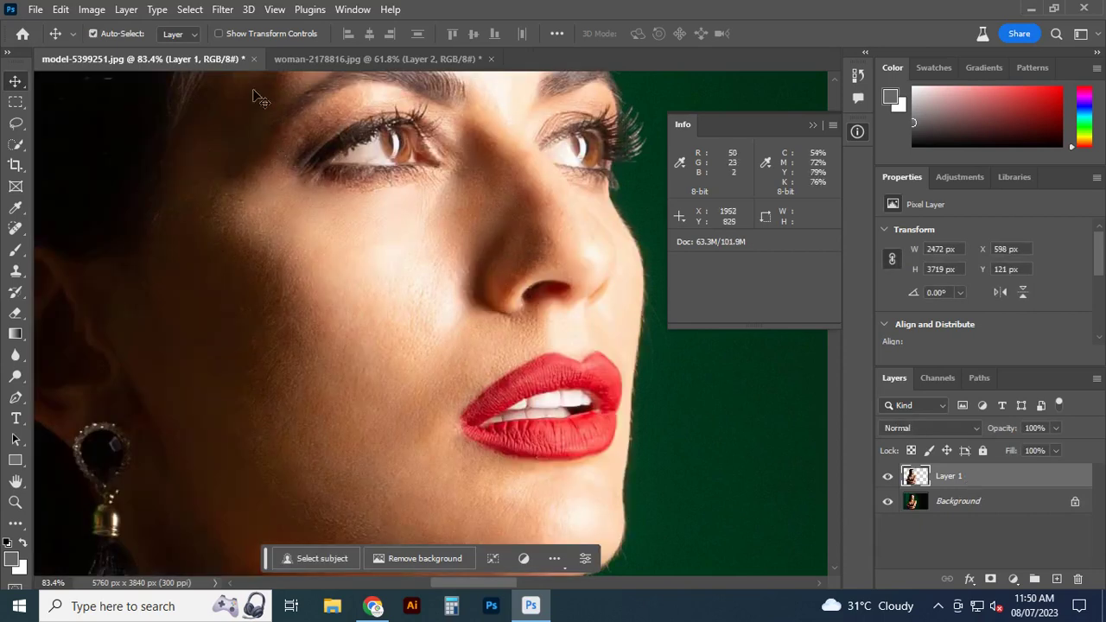
Soften Layer 1 with a 1.9-pixel Gaussian Blur
click(224, 10)
mouse_move(259, 216)
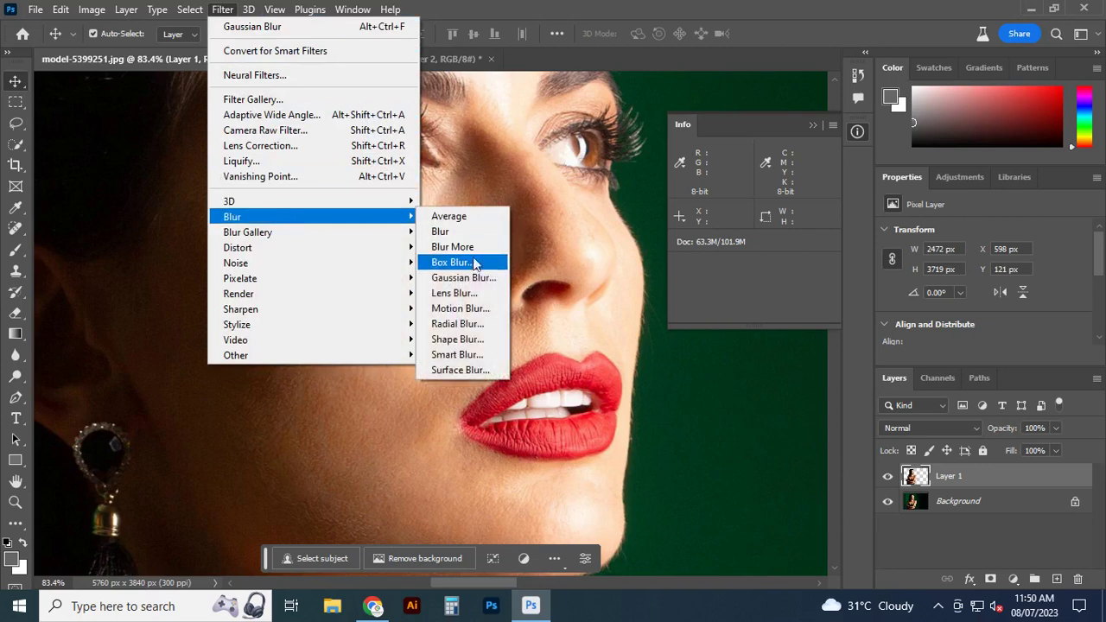
click(469, 281)
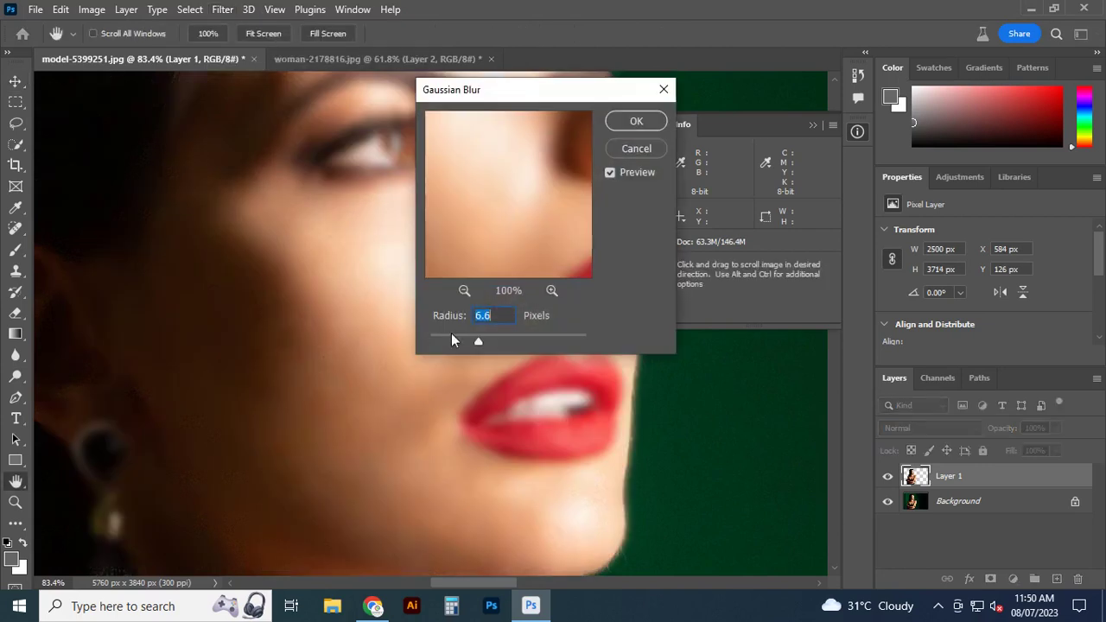
drag(477, 344, 444, 339)
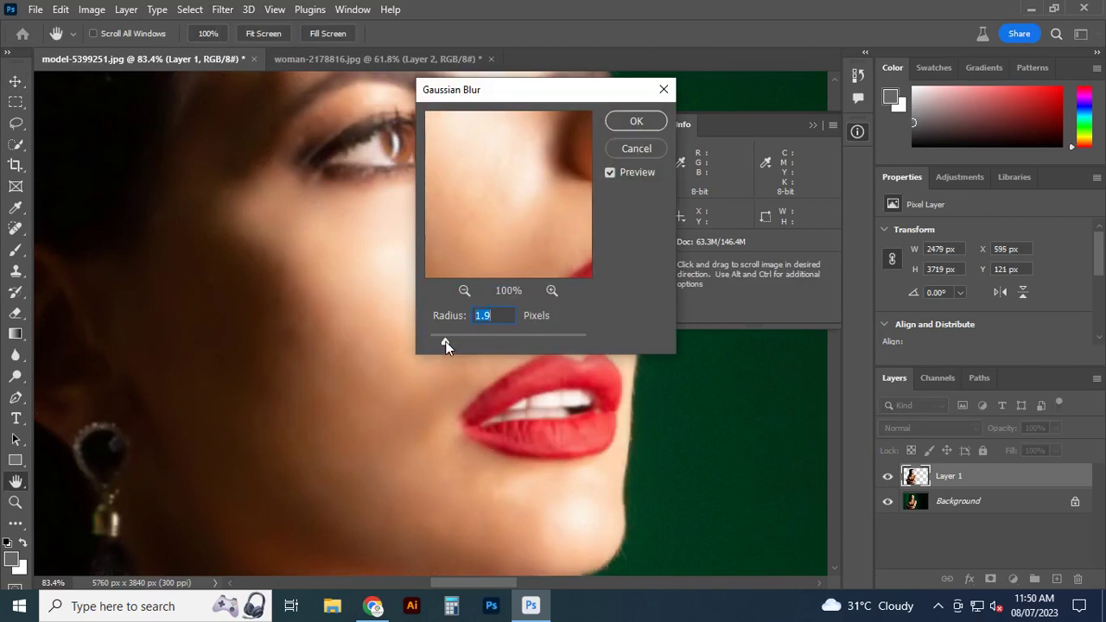
click(636, 122)
key(v)
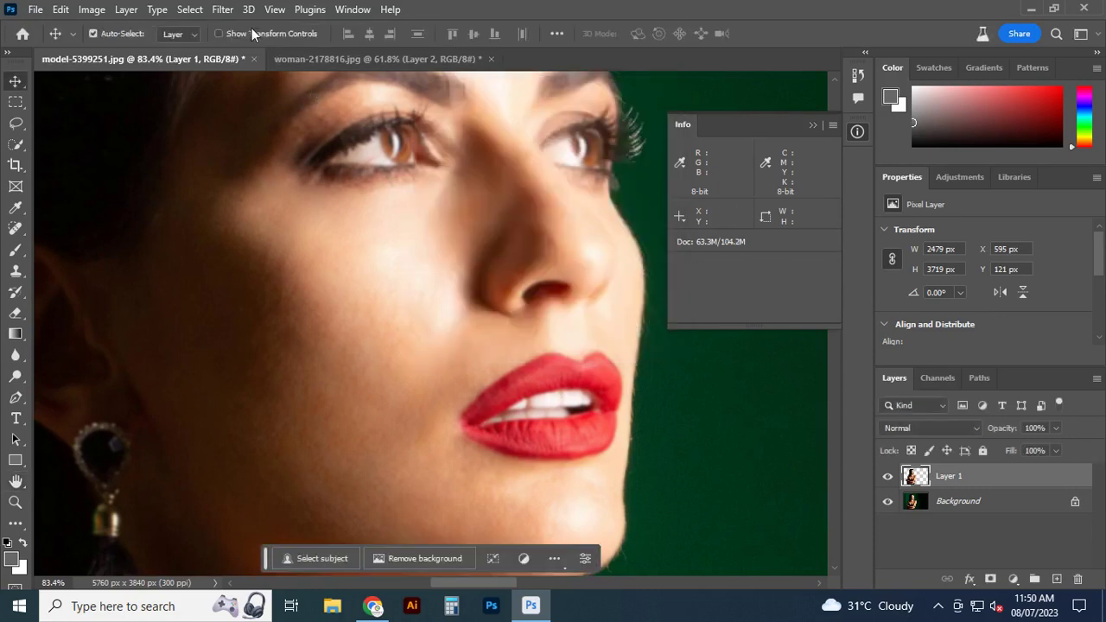
Apply the Sharpen More filter to the blurred Layer 1
click(222, 11)
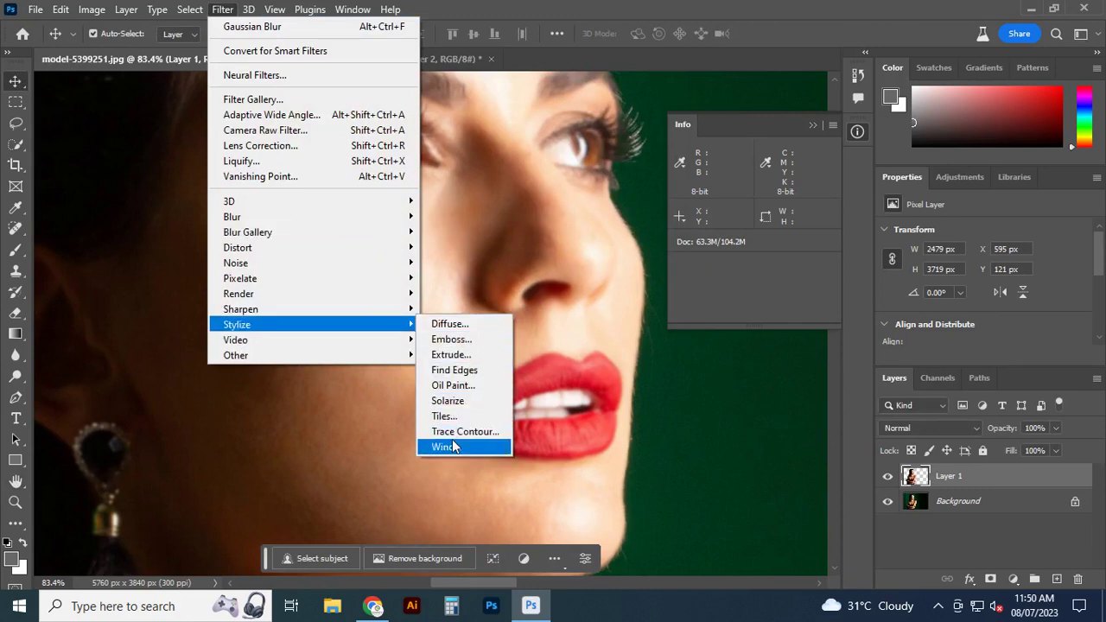
mouse_move(241, 309)
click(479, 340)
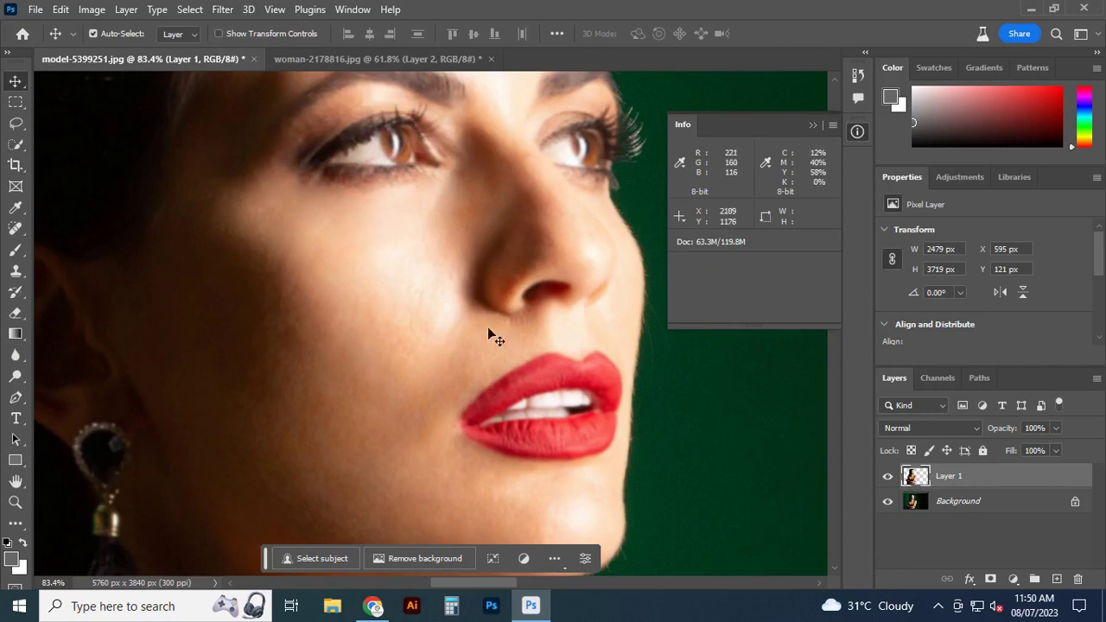
scroll(387, 340, up, 3)
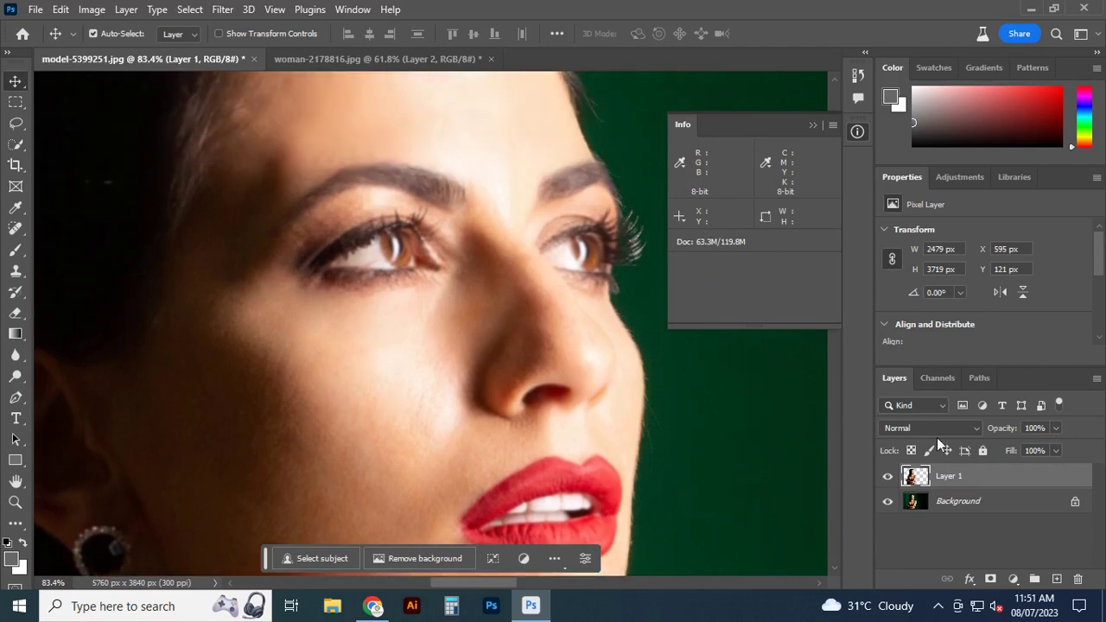
Add a white layer mask to Layer 1 and brush black over the left eyelids and eyebrow
click(991, 579)
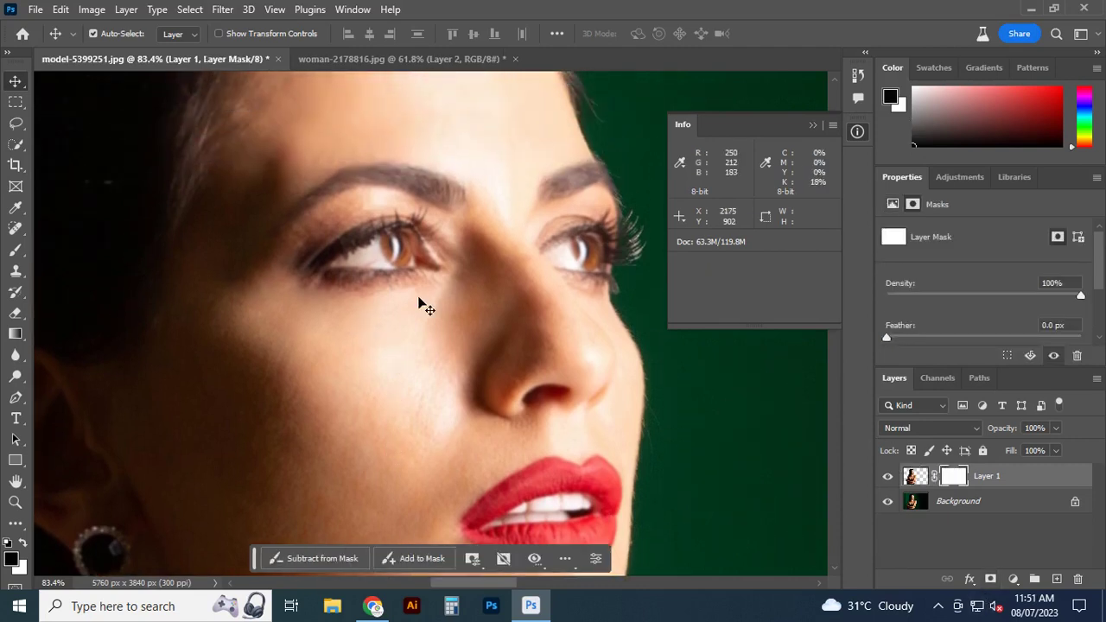
key(b)
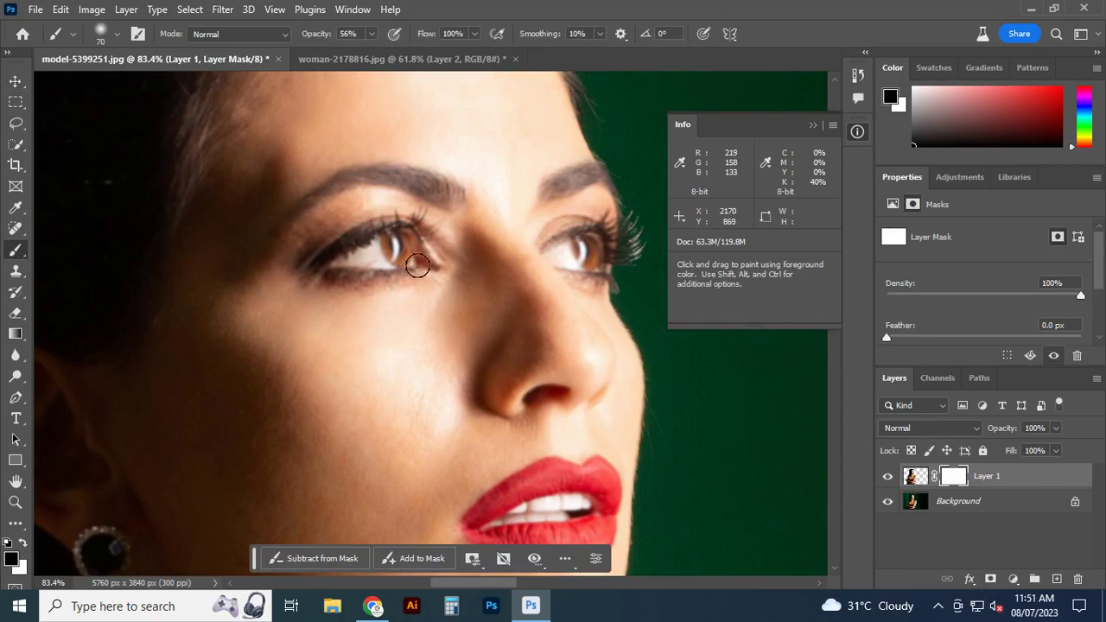
drag(420, 265, 340, 270)
drag(352, 229, 460, 235)
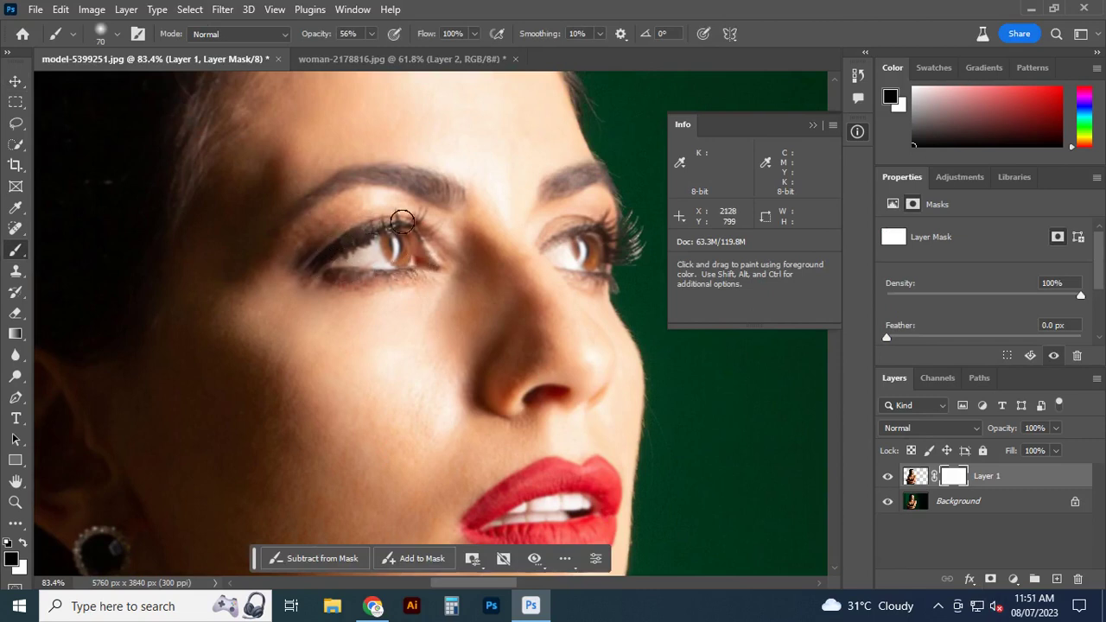
drag(444, 194, 420, 180)
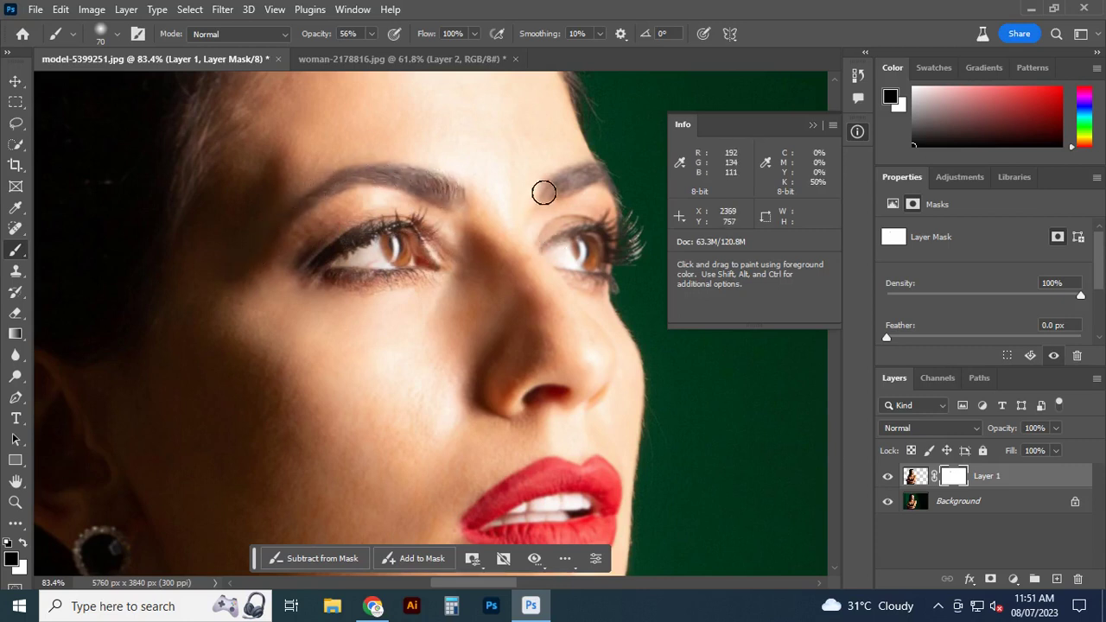
Brush black on the mask over the right eye's lashes and the lower lip
mouse_move(596, 176)
mouse_down()
mouse_move(622, 252)
mouse_move(566, 262)
mouse_up()
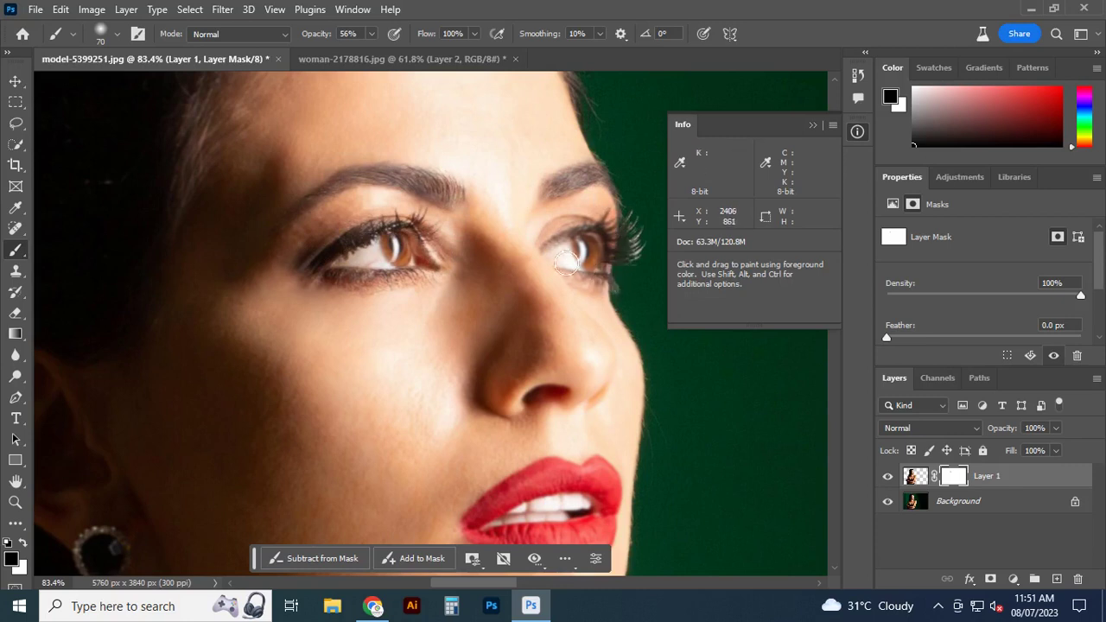
drag(595, 225, 587, 248)
scroll(446, 319, down, 2)
scroll(447, 319, down, 3)
scroll(467, 315, down, 2)
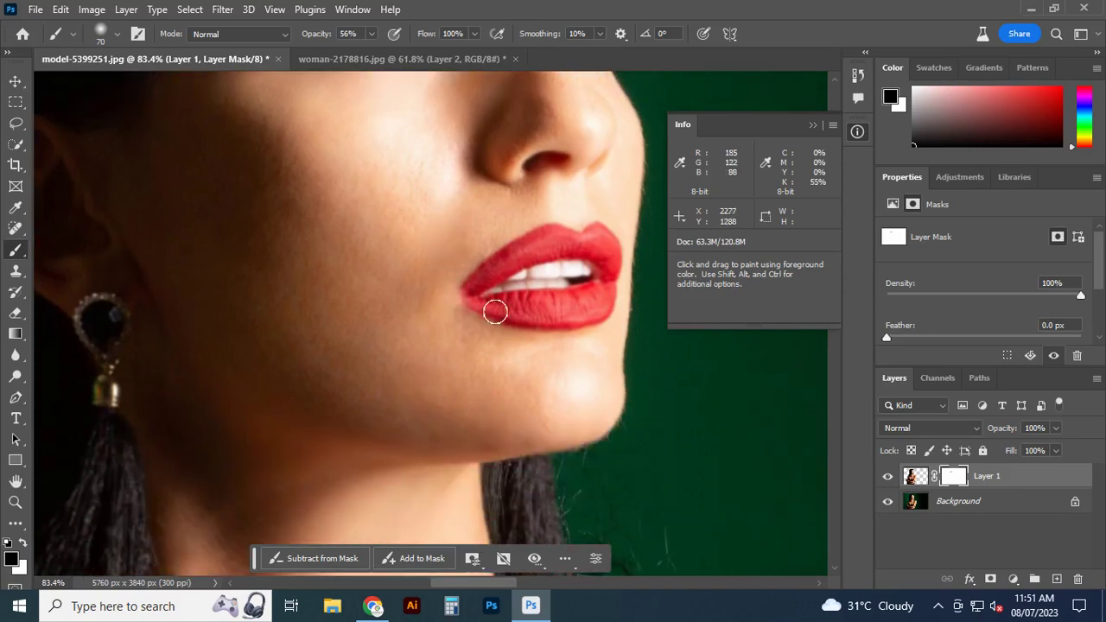
mouse_move(475, 296)
mouse_down()
mouse_move(558, 304)
mouse_move(597, 284)
mouse_up()
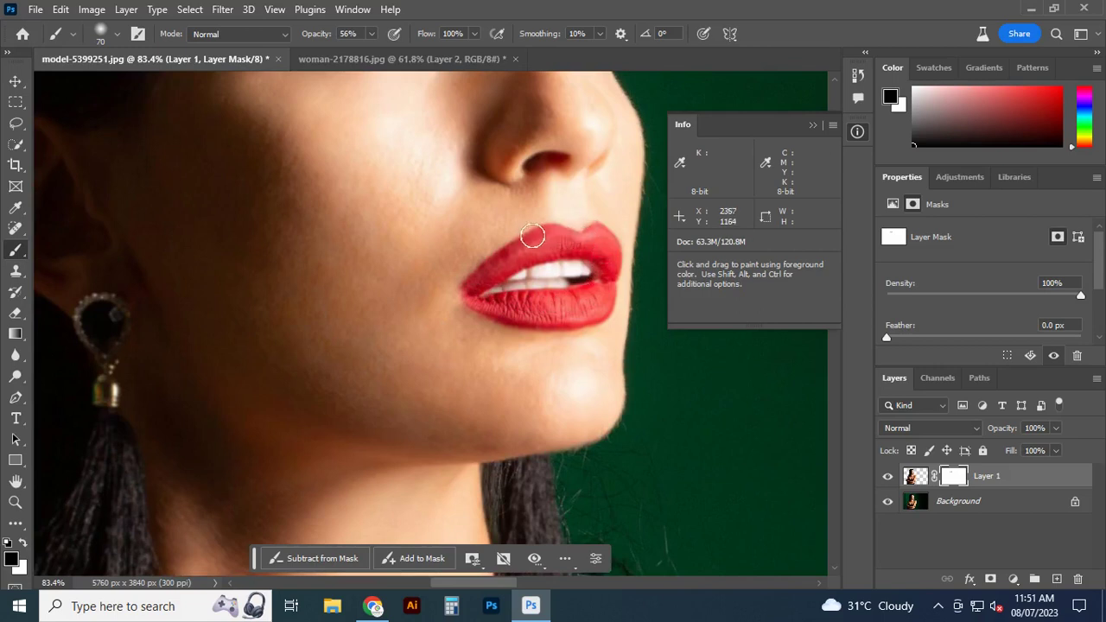
scroll(518, 346, up, 2)
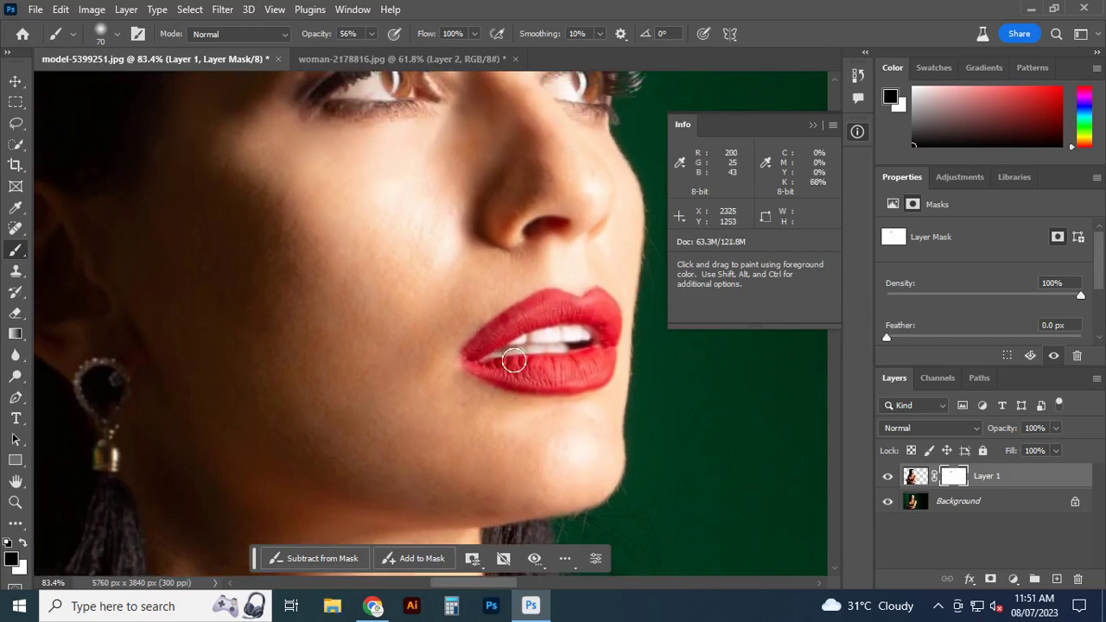
scroll(514, 365, up, 1)
key(ctrl+0)
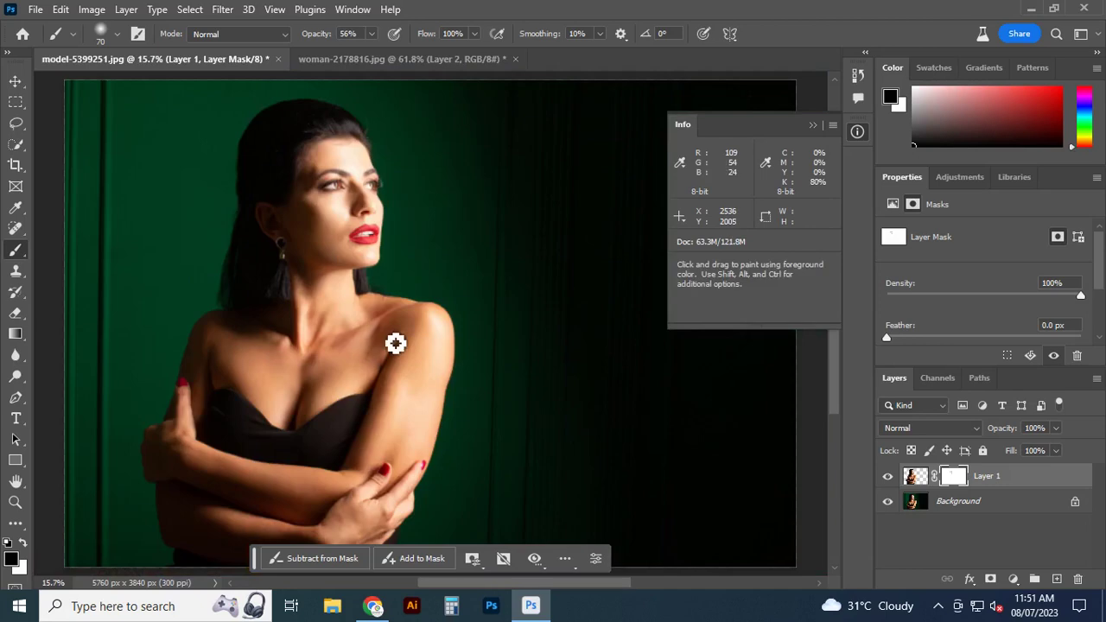
scroll(178, 343, up, 3)
scroll(320, 365, up, 2)
scroll(265, 373, up, 2)
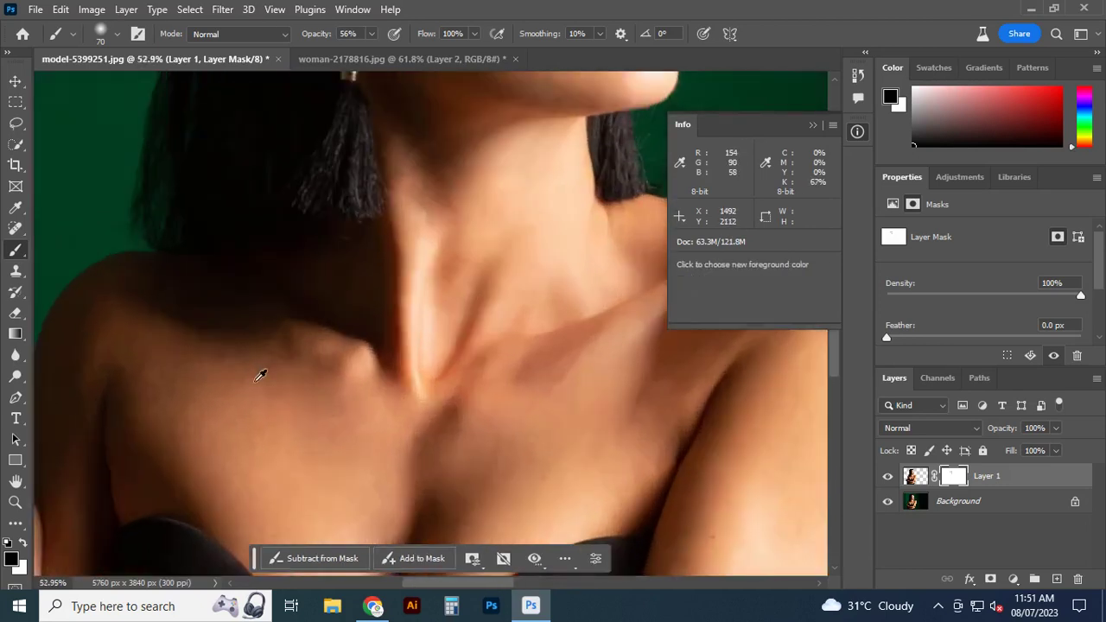
scroll(227, 388, up, 1)
scroll(352, 389, up, 1)
scroll(352, 389, down, 3)
scroll(355, 389, down, 2)
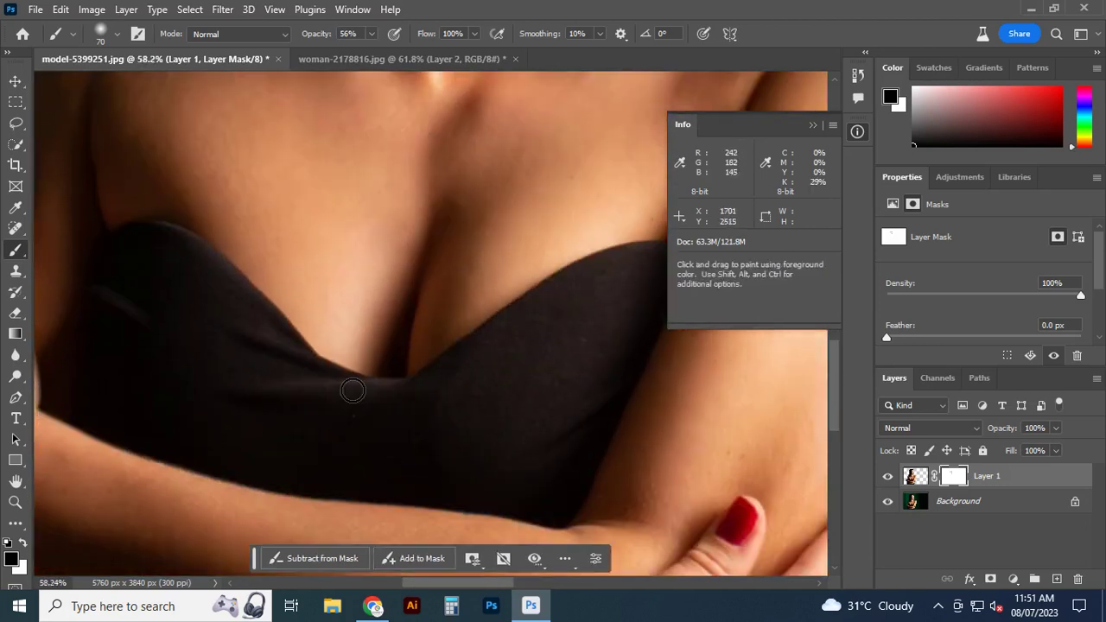
scroll(370, 390, down, 1)
mouse_move(302, 385)
mouse_down()
mouse_move(568, 390)
mouse_move(375, 447)
mouse_up()
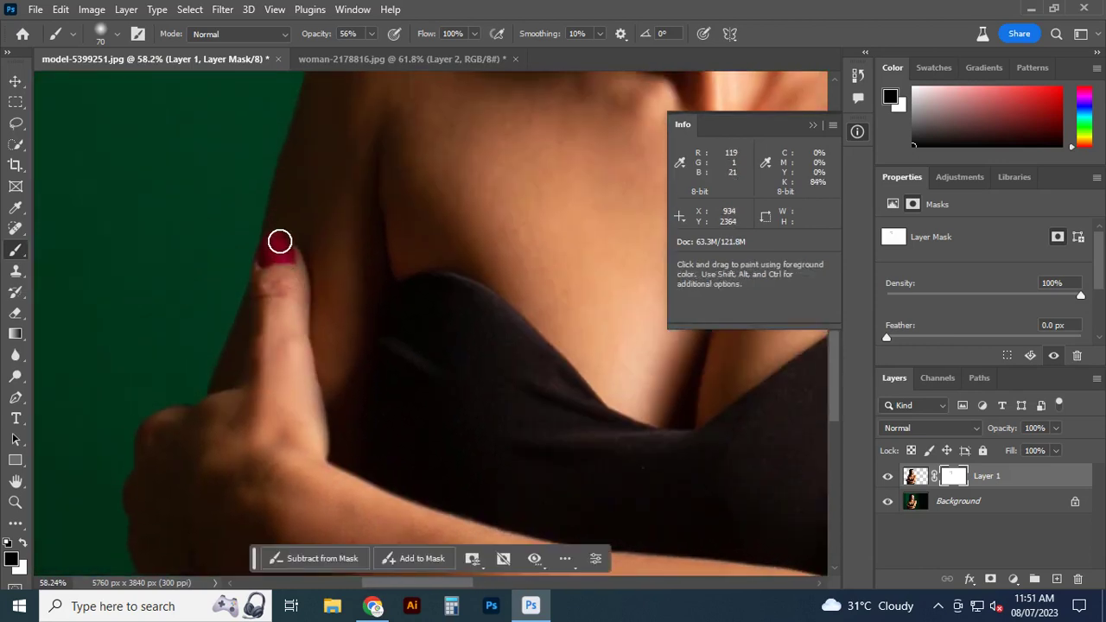
scroll(316, 348, down, 2)
scroll(299, 376, down, 1)
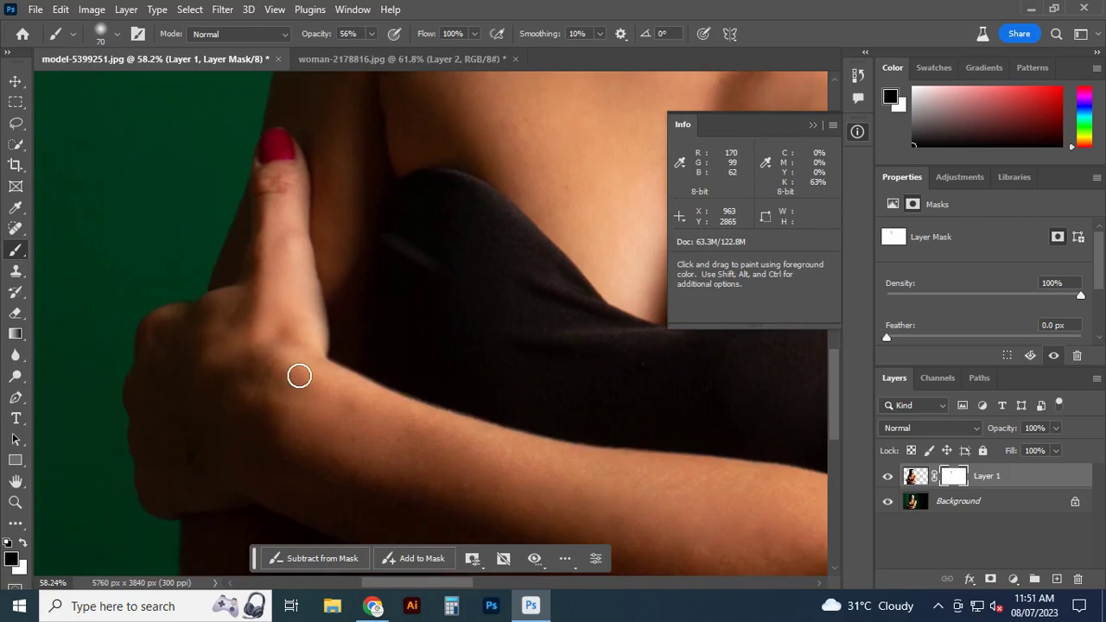
drag(363, 419, 191, 462)
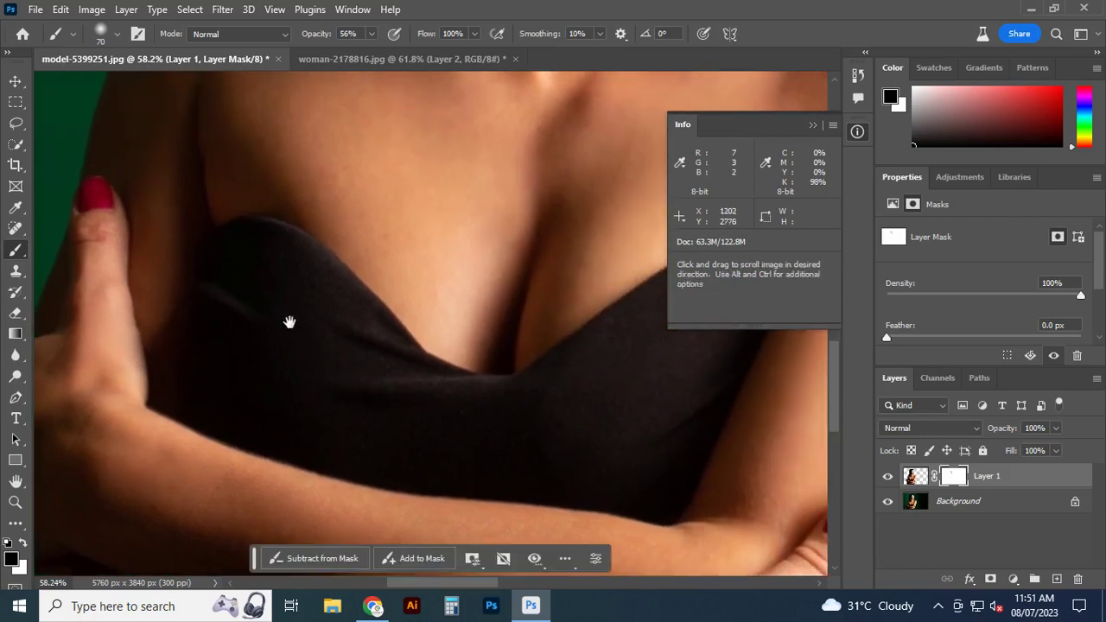
drag(289, 322, 131, 457)
drag(380, 173, 400, 349)
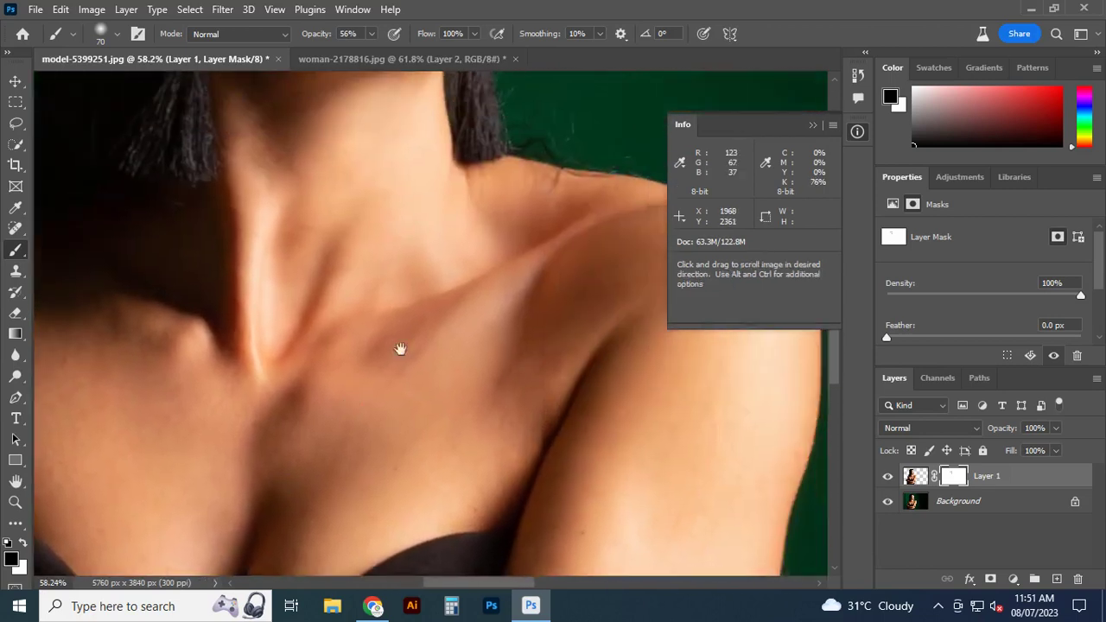
drag(380, 234, 365, 445)
mouse_move(357, 201)
mouse_down()
mouse_move(366, 459)
mouse_move(413, 469)
mouse_move(444, 428)
mouse_up()
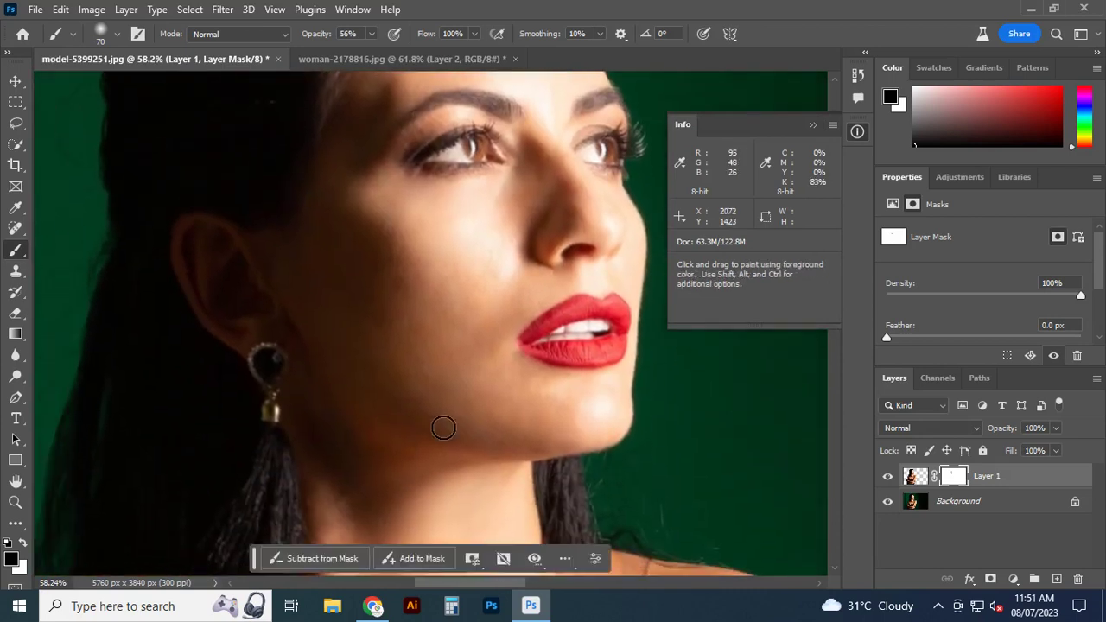
Zoom the portrait to 100% and bring the eyes into view
click(16, 502)
right_click(428, 285)
click(471, 336)
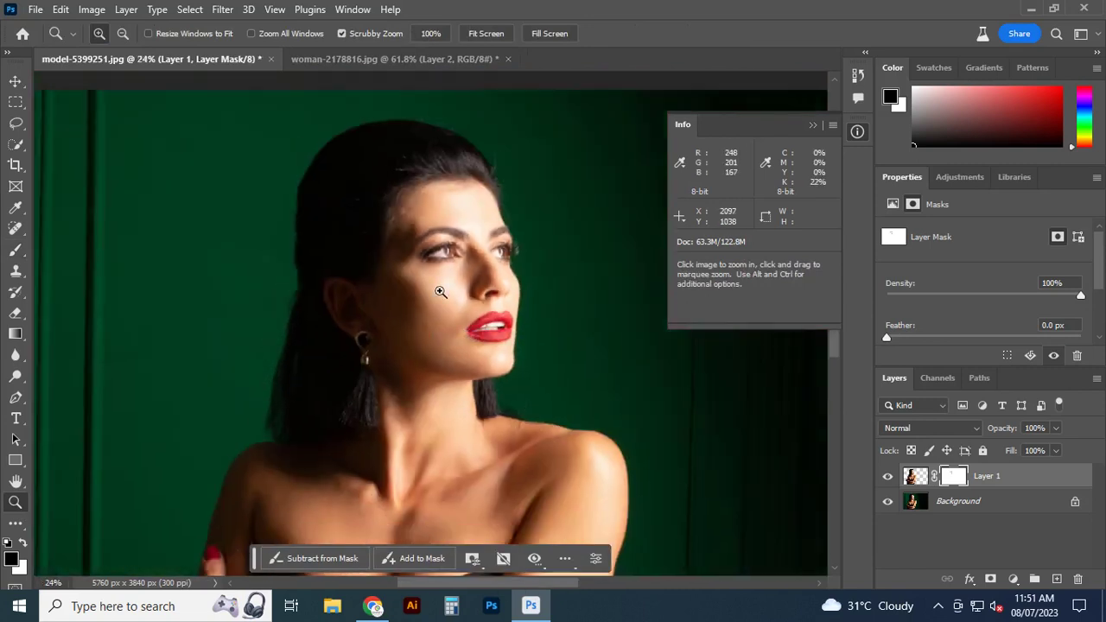
right_click(430, 298)
click(455, 320)
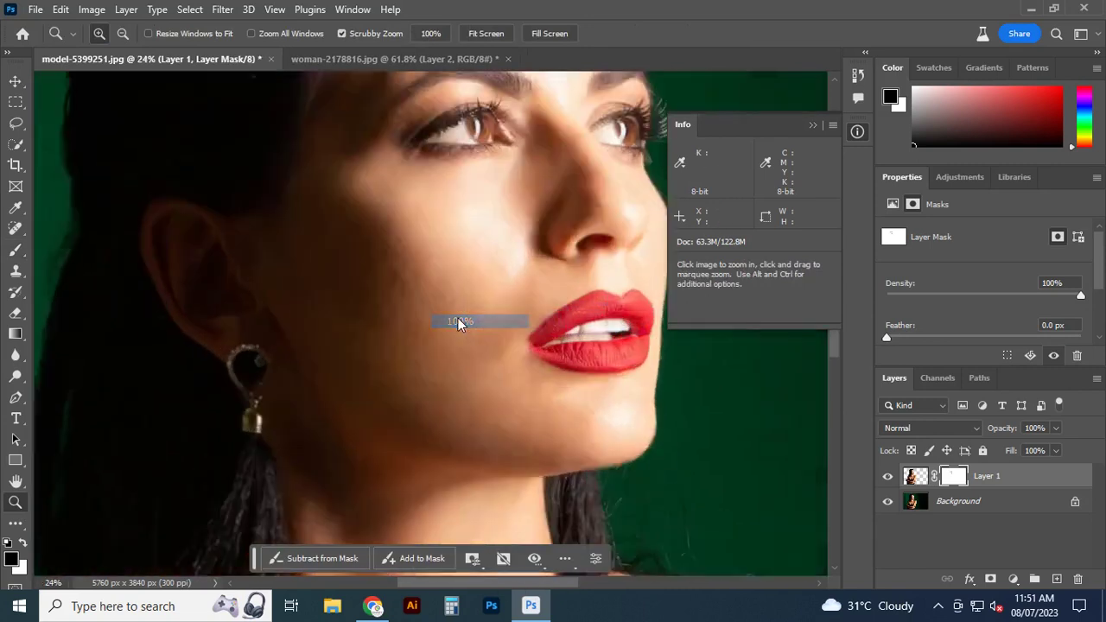
drag(486, 268, 472, 323)
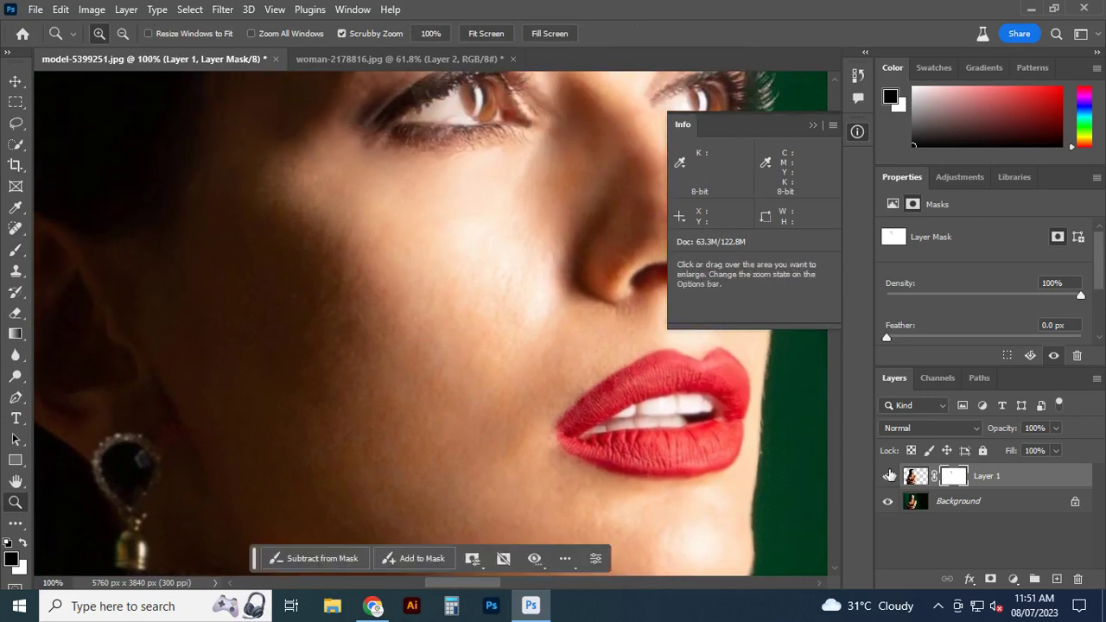
Toggle the blurred Layer 1's visibility on and off to compare before and after
click(887, 480)
click(886, 480)
click(886, 481)
click(887, 480)
click(887, 481)
click(886, 480)
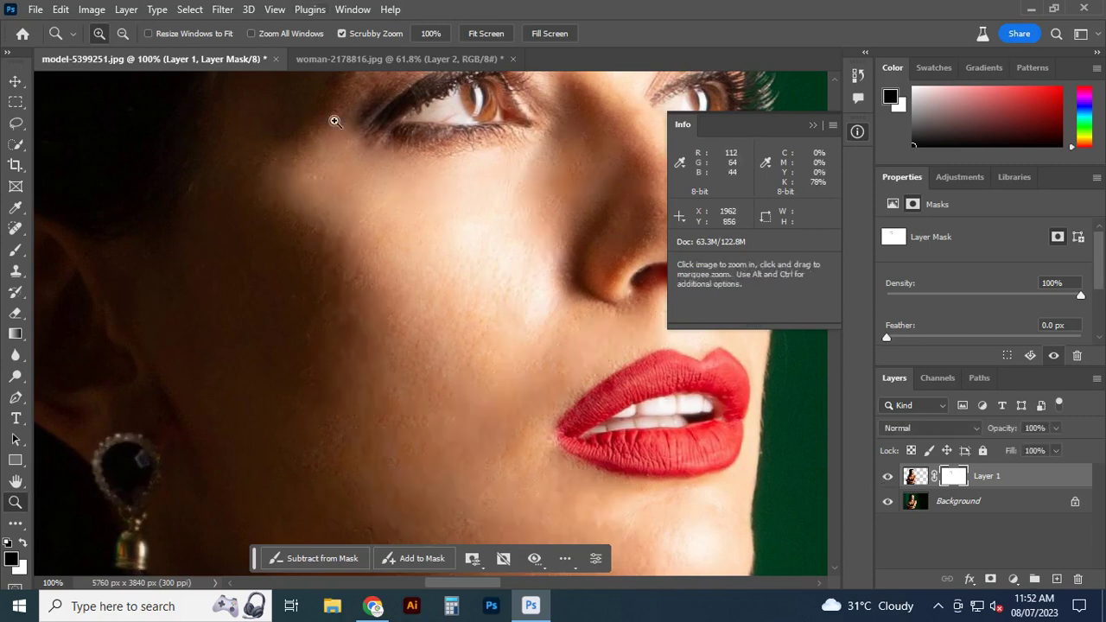
Switch to the woman-2178816.jpg document
click(348, 64)
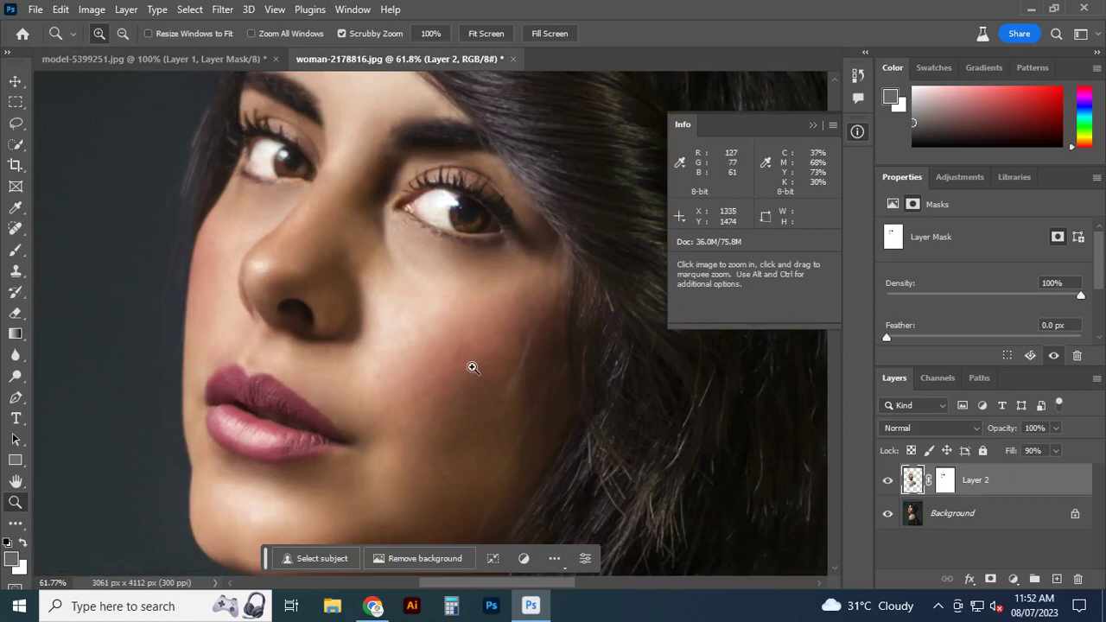
click(16, 83)
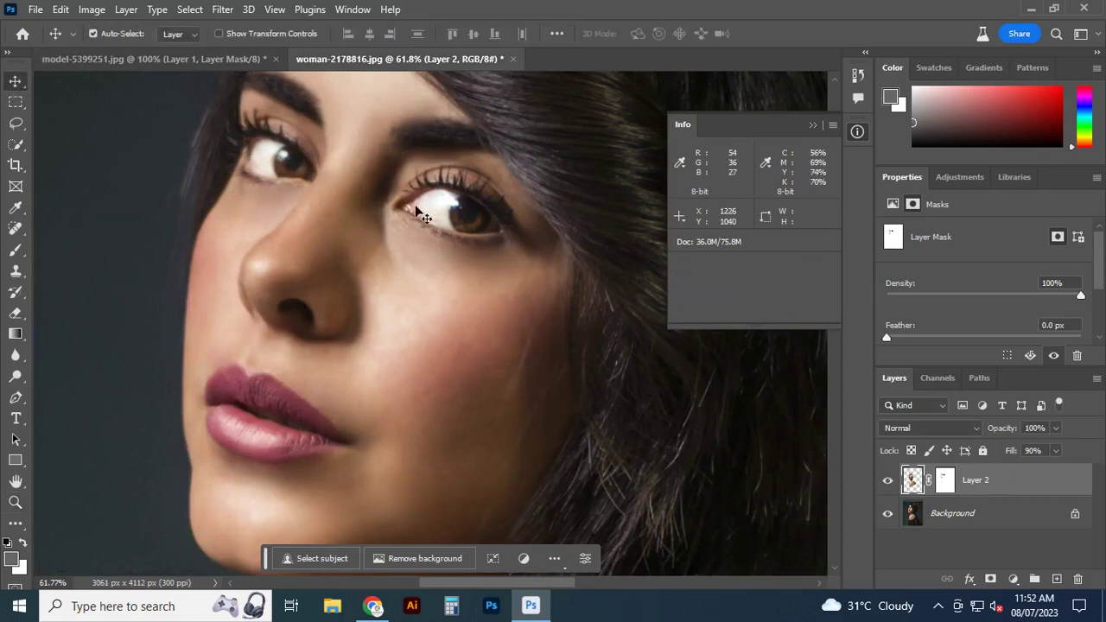
click(938, 606)
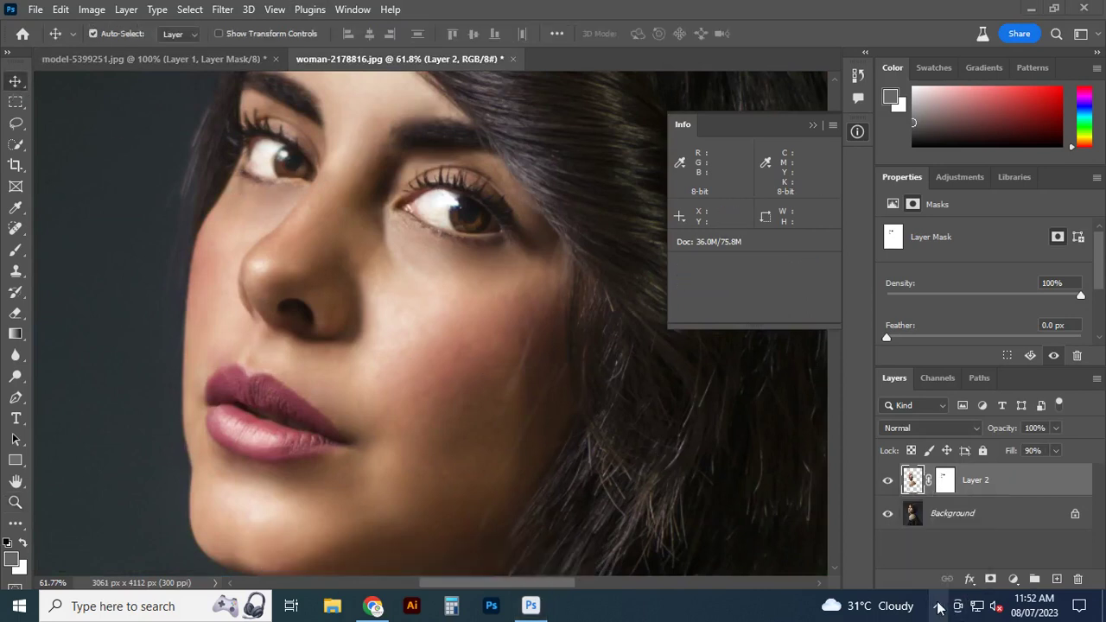